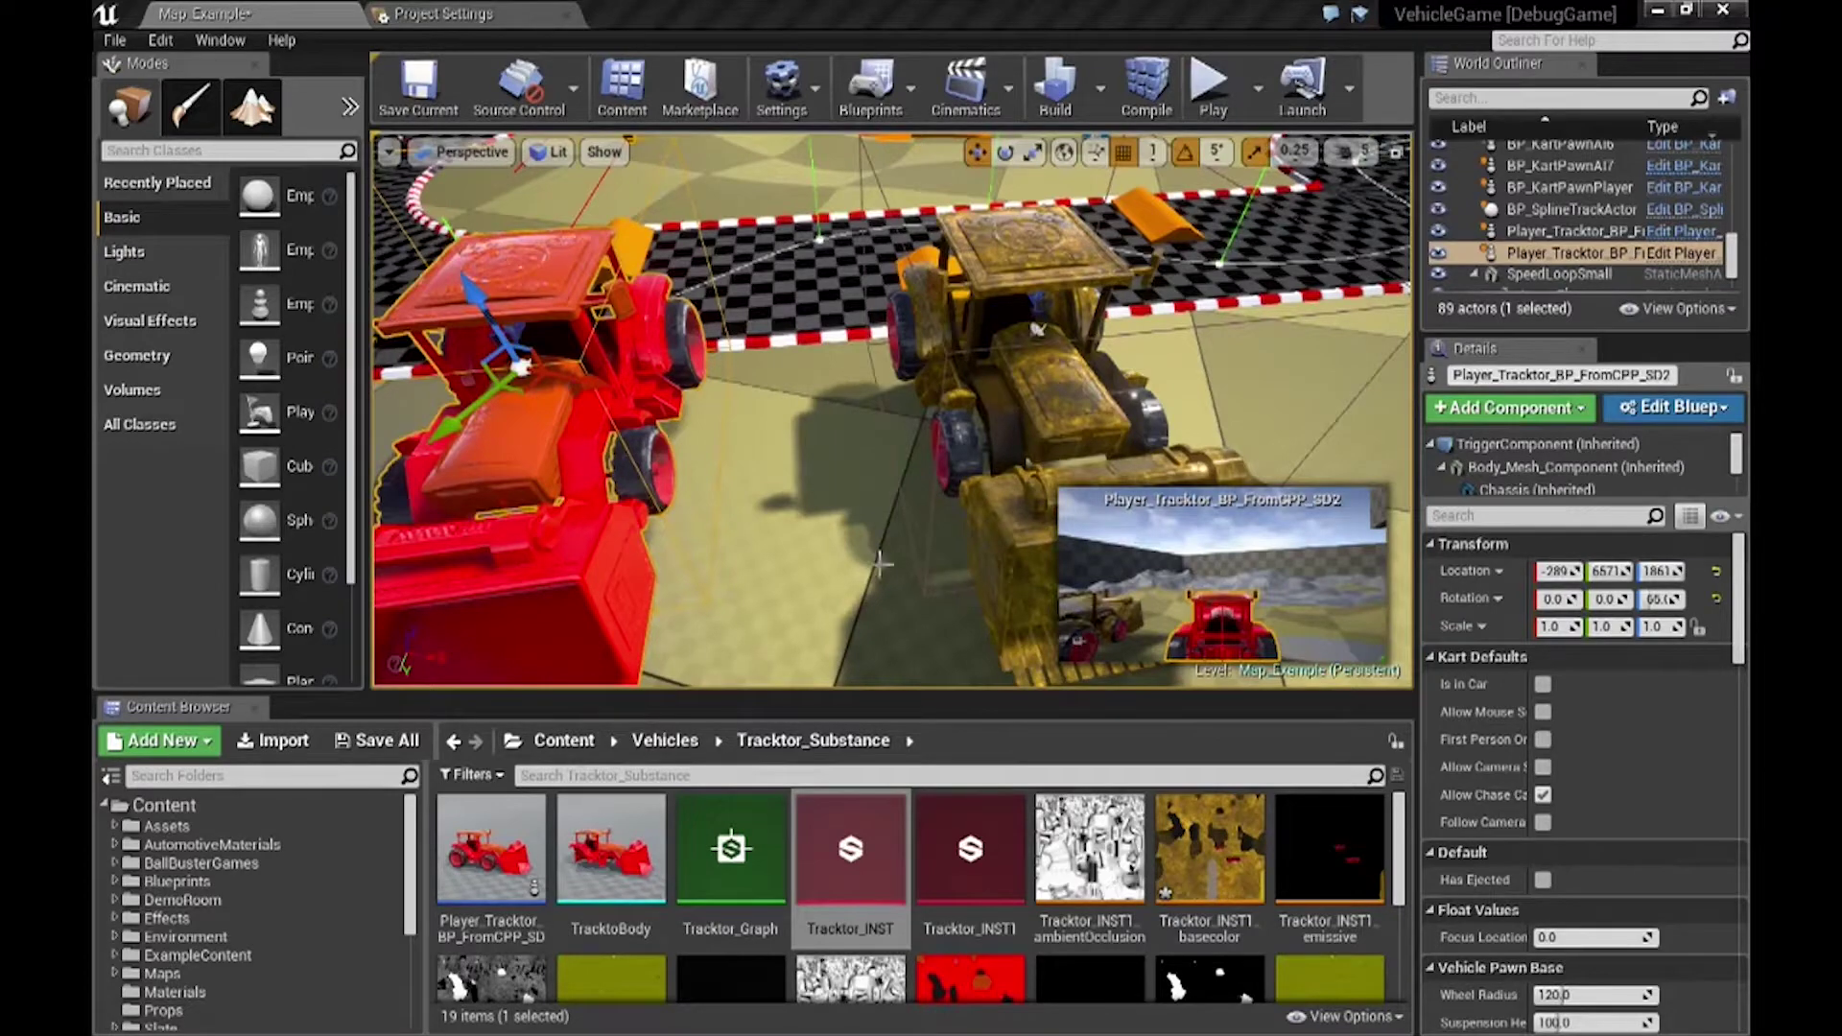
Examine the red tractor and the weathered yellow tractor from several sides in the level viewport
right_click_drag(879, 564, 641, 503)
key("d")
key("w")
key("d")
key("w")
key("d")
key("w")
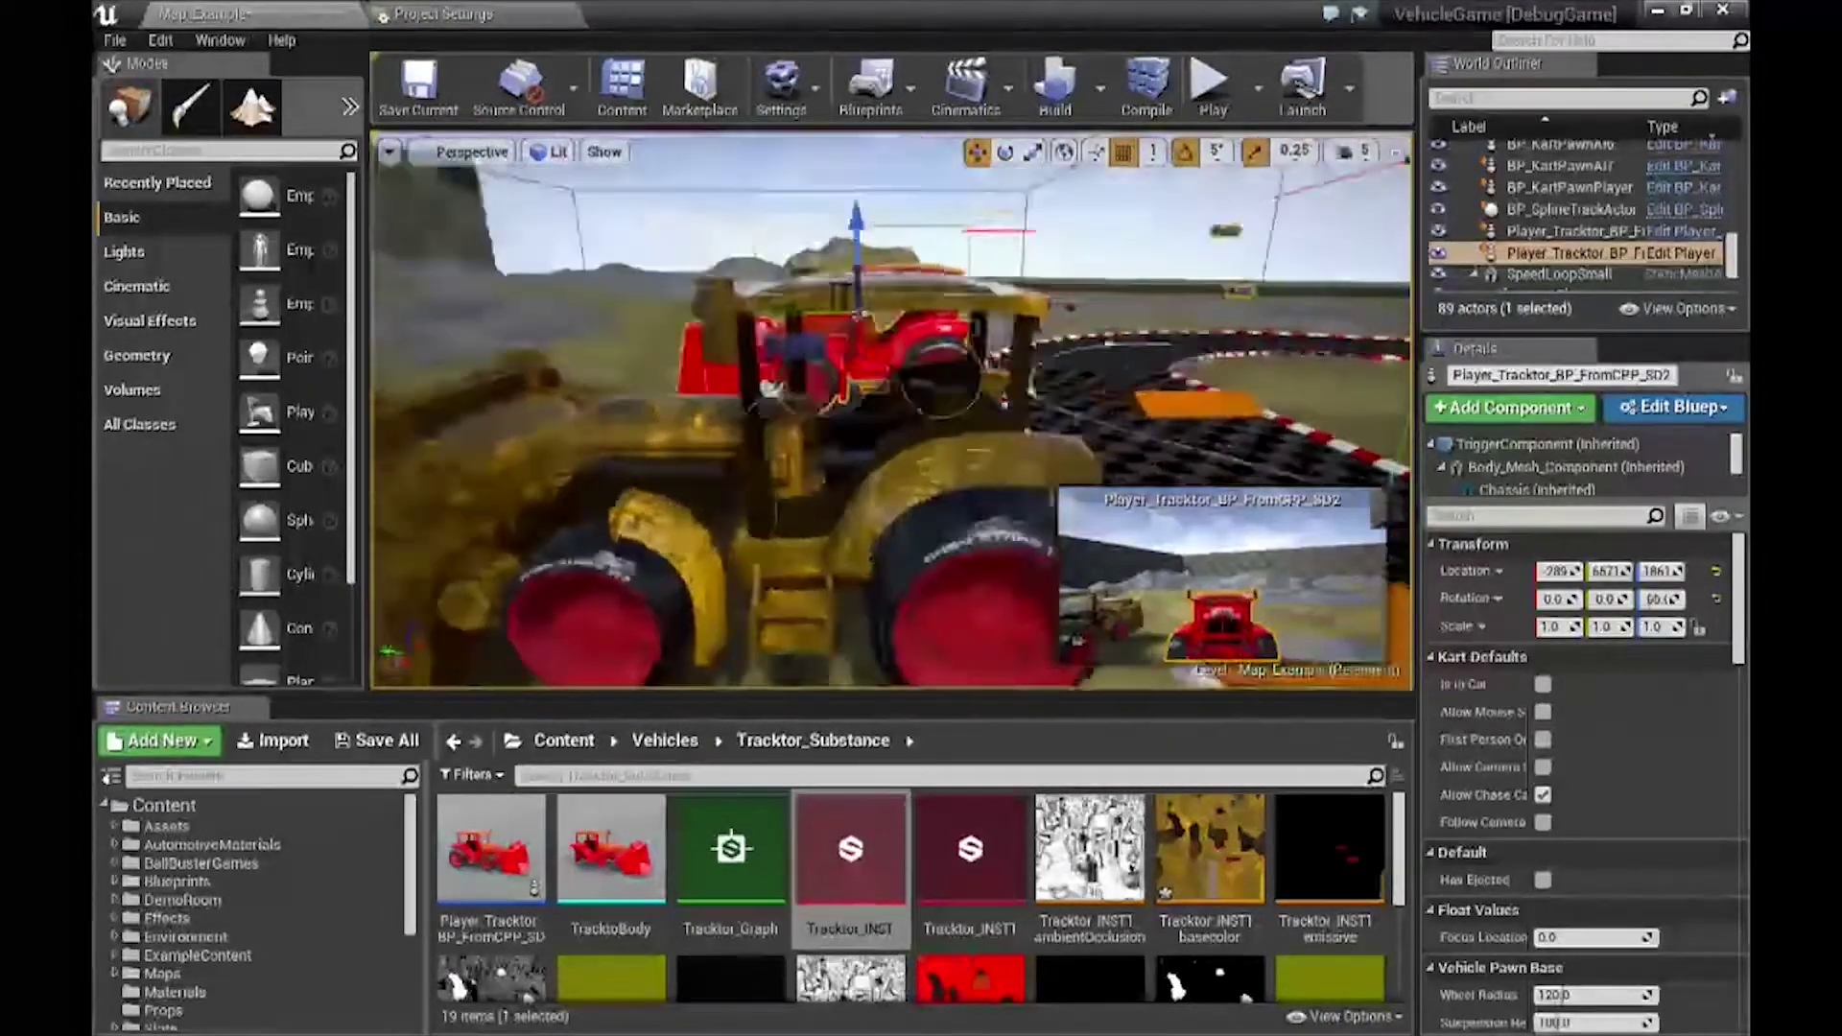
right_click_drag(772, 390, 680, 411)
key("d")
mouse_move(681, 402)
left_mouse_down("alt")
mouse_move(769, 400)
mouse_move(697, 397)
left_mouse_up("alt")
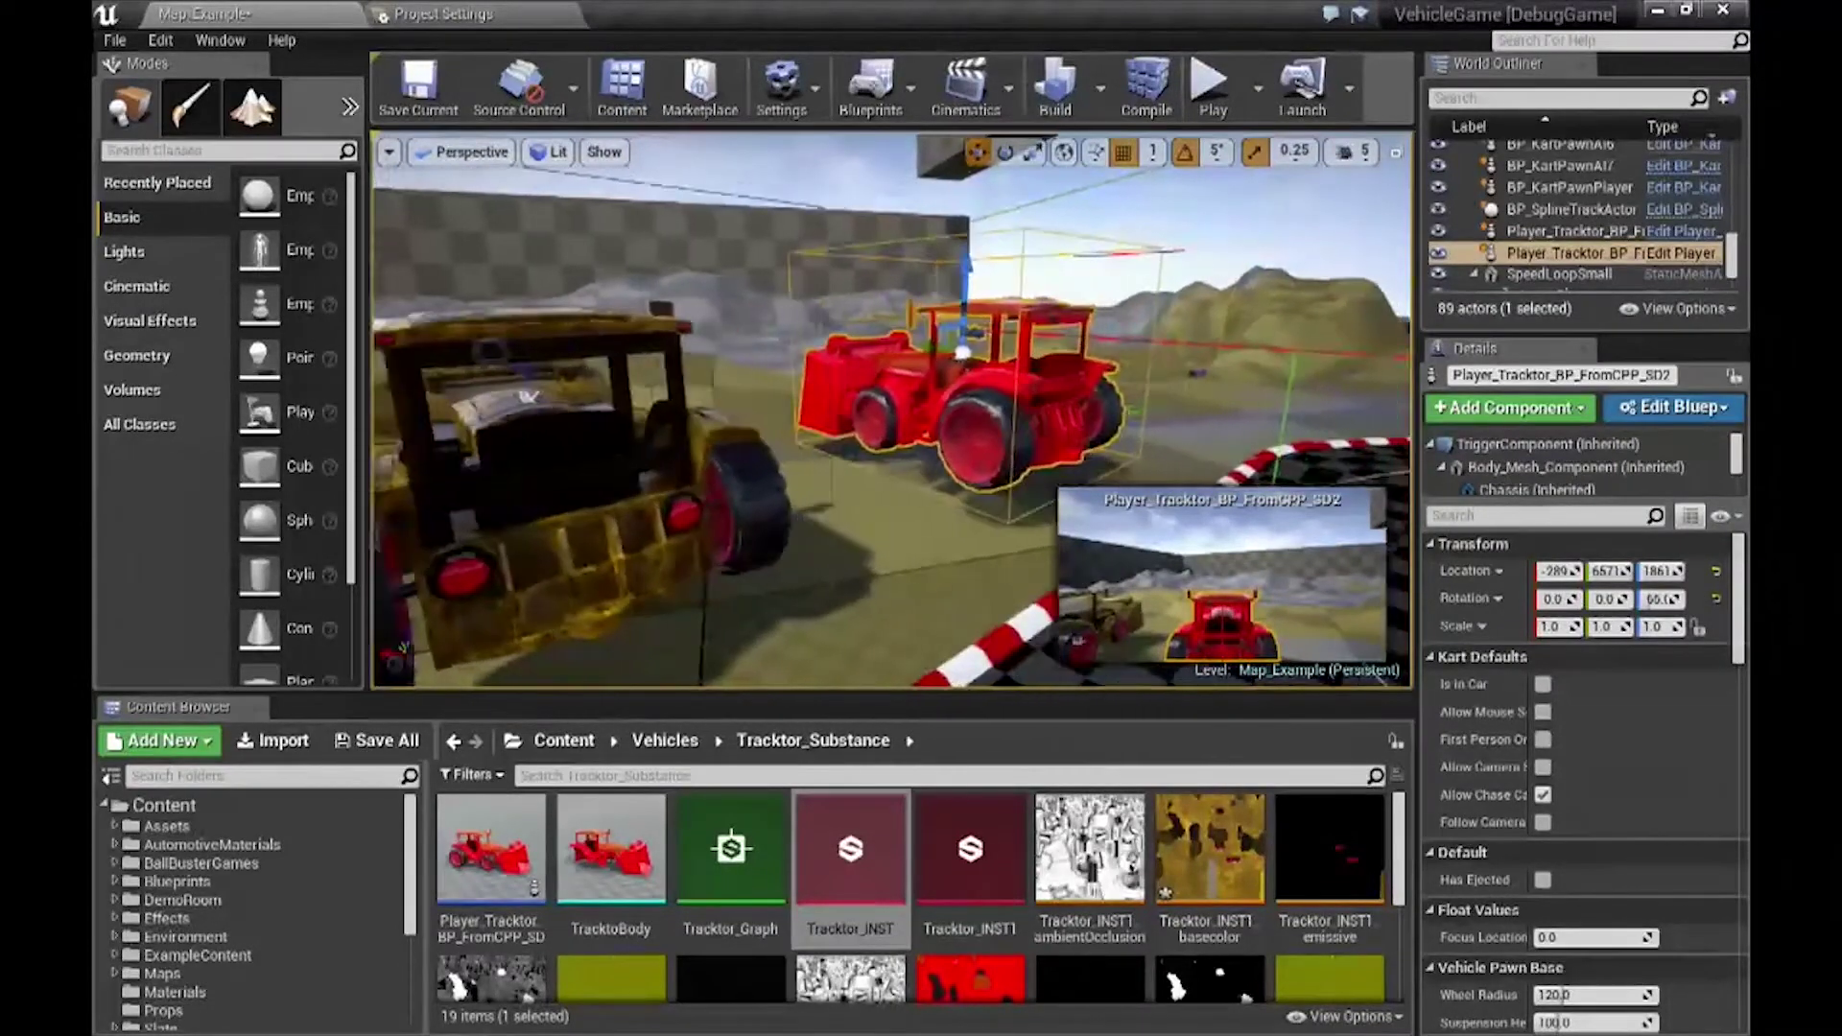
left_click_drag(529, 395, 422, 403, "alt")
right_click_drag(397, 403, 703, 605)
left_click_drag(760, 486, 876, 564, "alt")
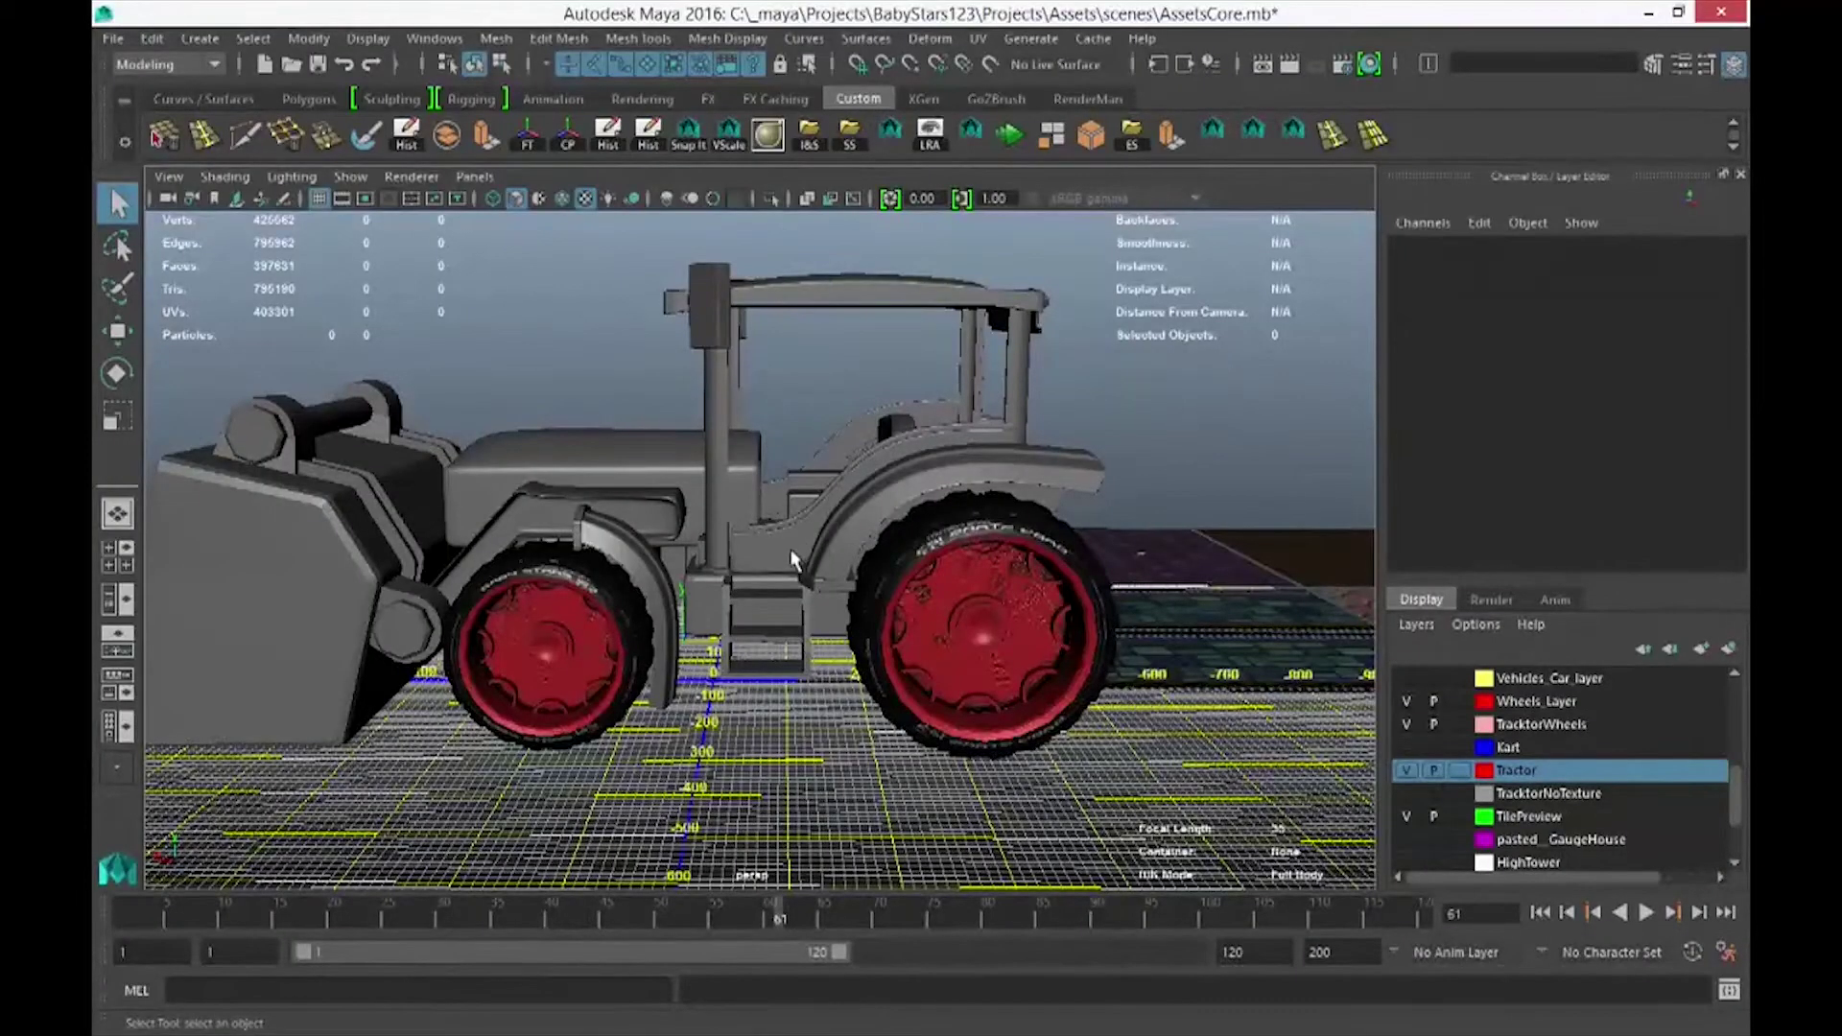
Switch to Maya and inspect the untextured tractor body from both sides, selecting a side plate of the cab steps
right_click(791, 560)
right_click_drag(796, 561, 787, 353)
left_click_drag(555, 446, 893, 518, "alt")
left_click_drag(517, 690, 639, 631, "alt")
scroll(639, 632, "up", 2)
left_click(675, 592)
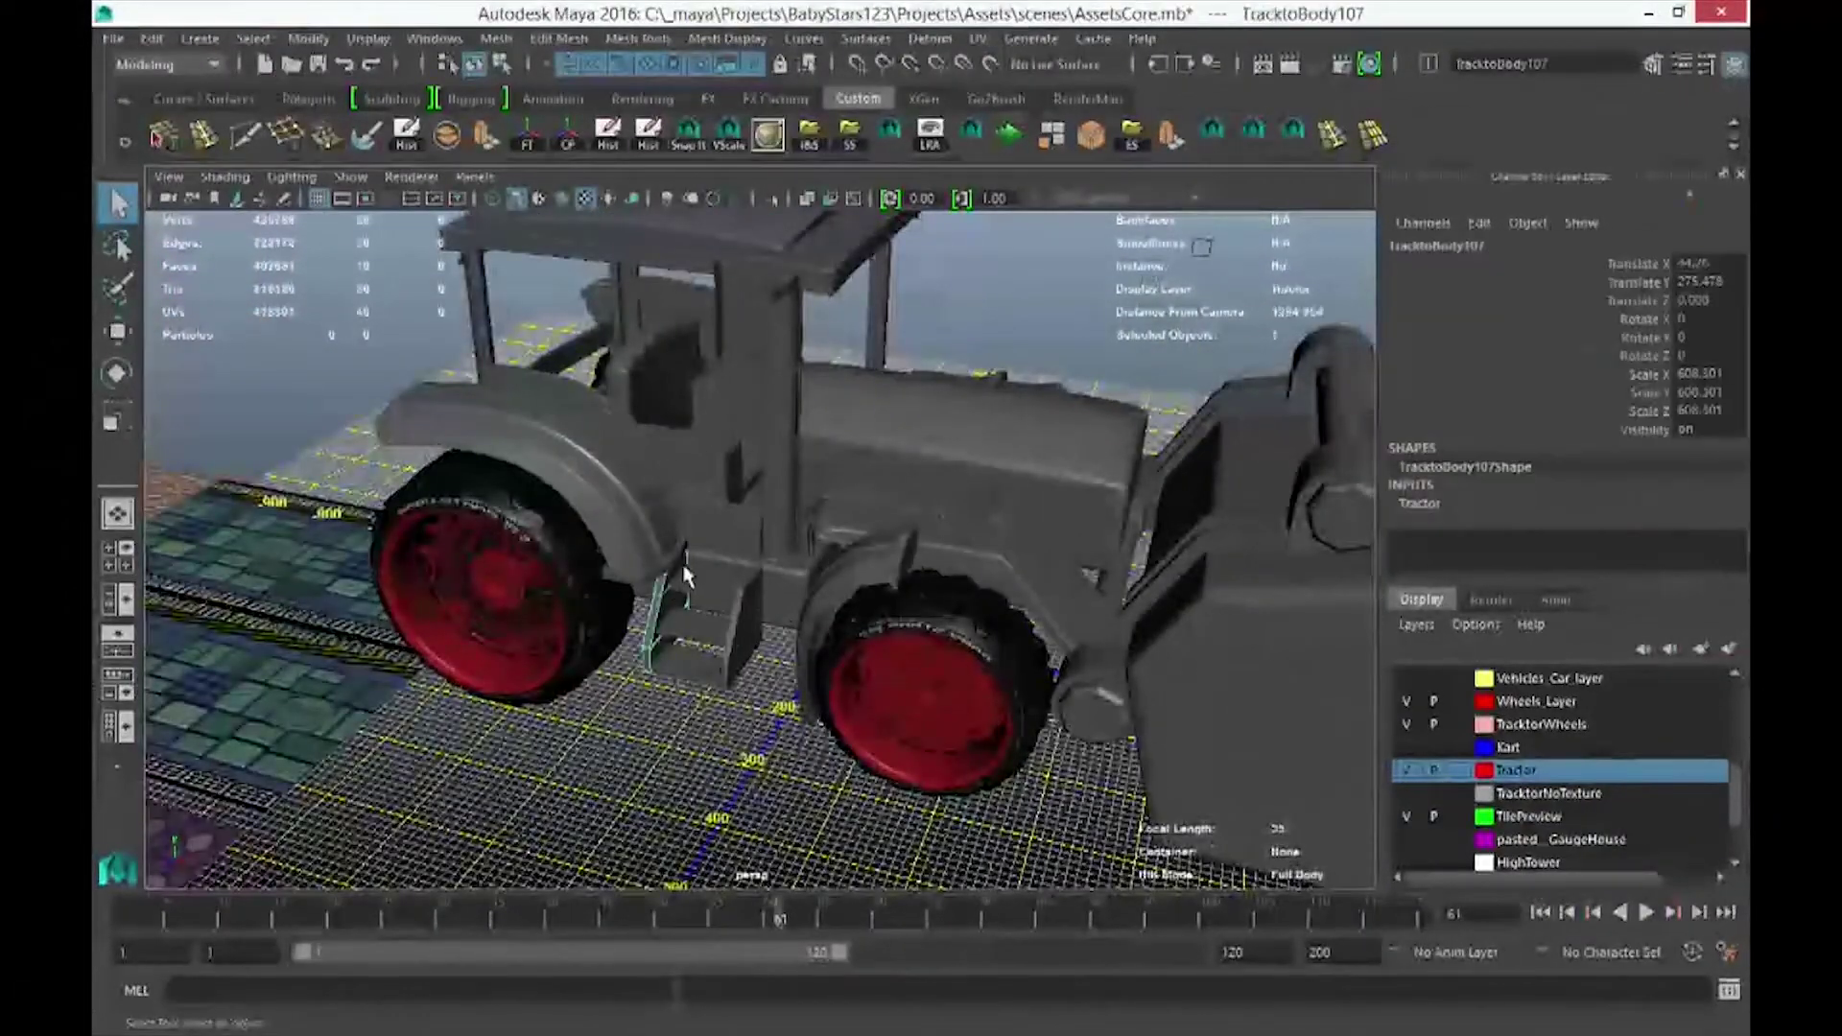
scroll(652, 592, "up", 1)
left_click_drag(653, 597, 575, 608, "alt")
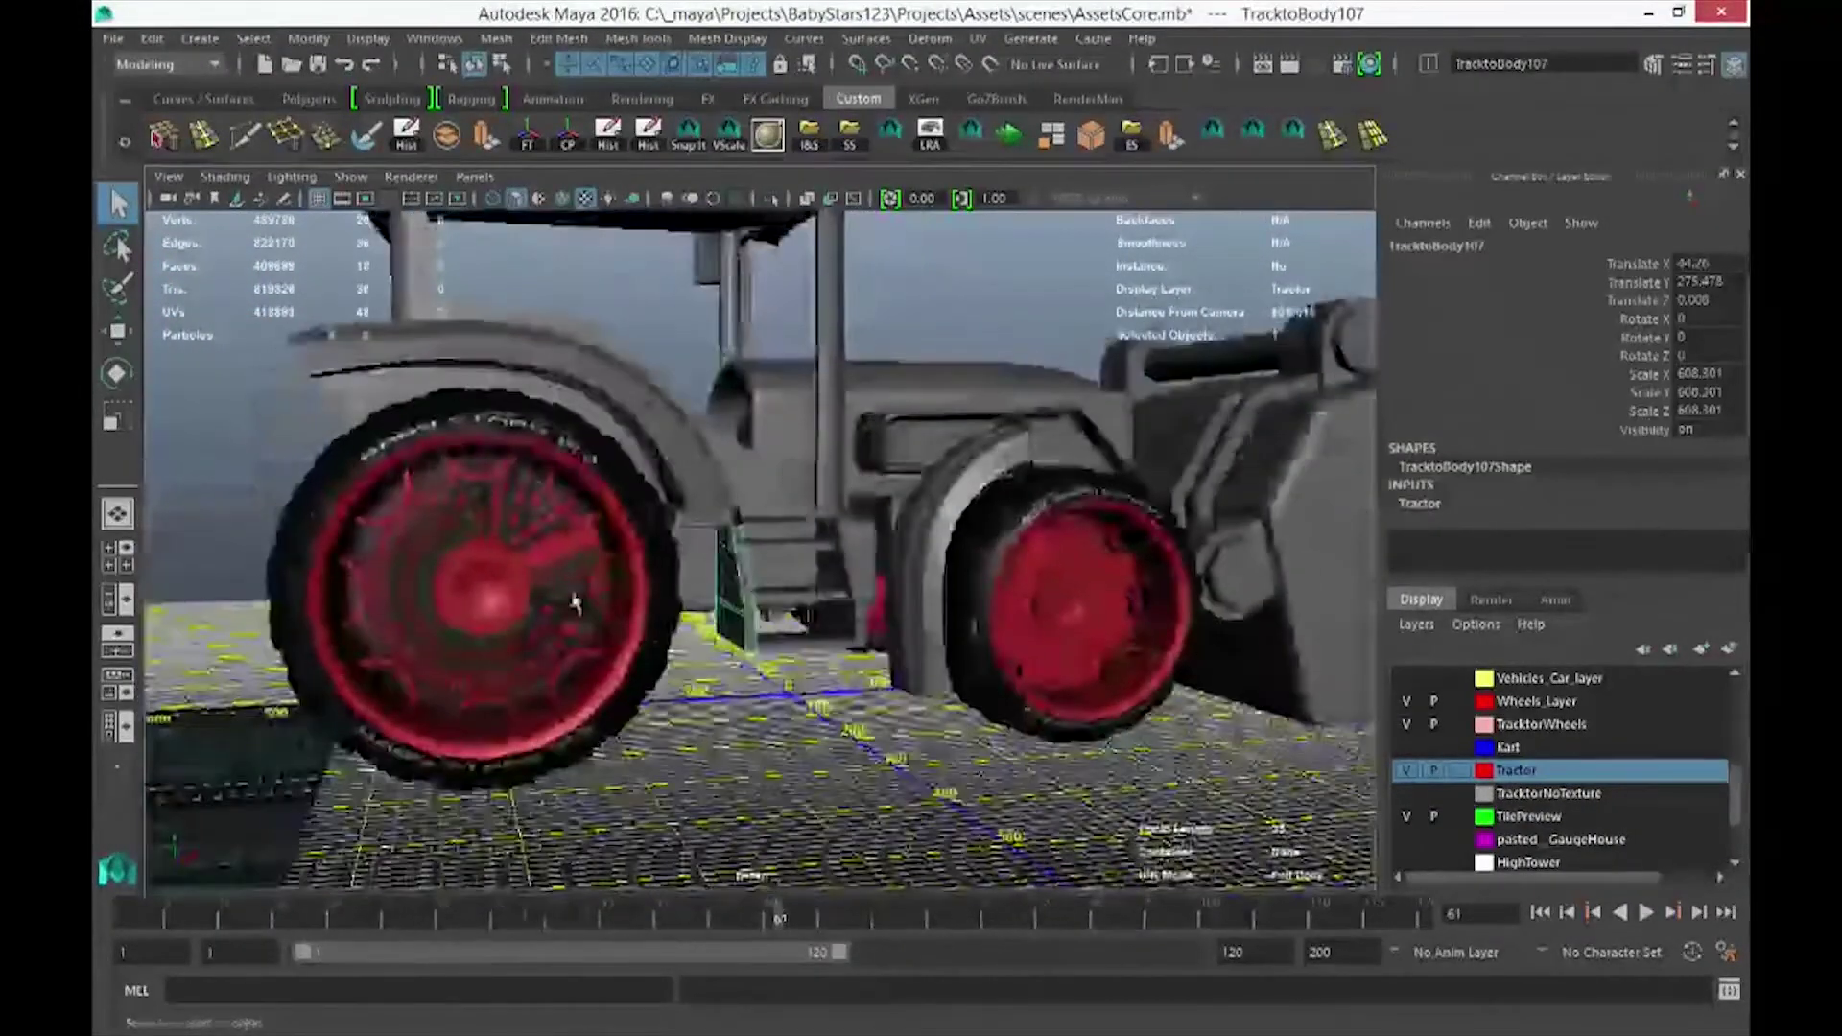
Select the tractor's large rear wheel and examine how the wheels and fenders sit on the body
left_click(427, 564)
left_click(427, 564)
left_click_drag(427, 564, 694, 541, "alt")
left_click_drag(342, 697, 470, 701, "alt")
scroll(472, 692, "down", 3)
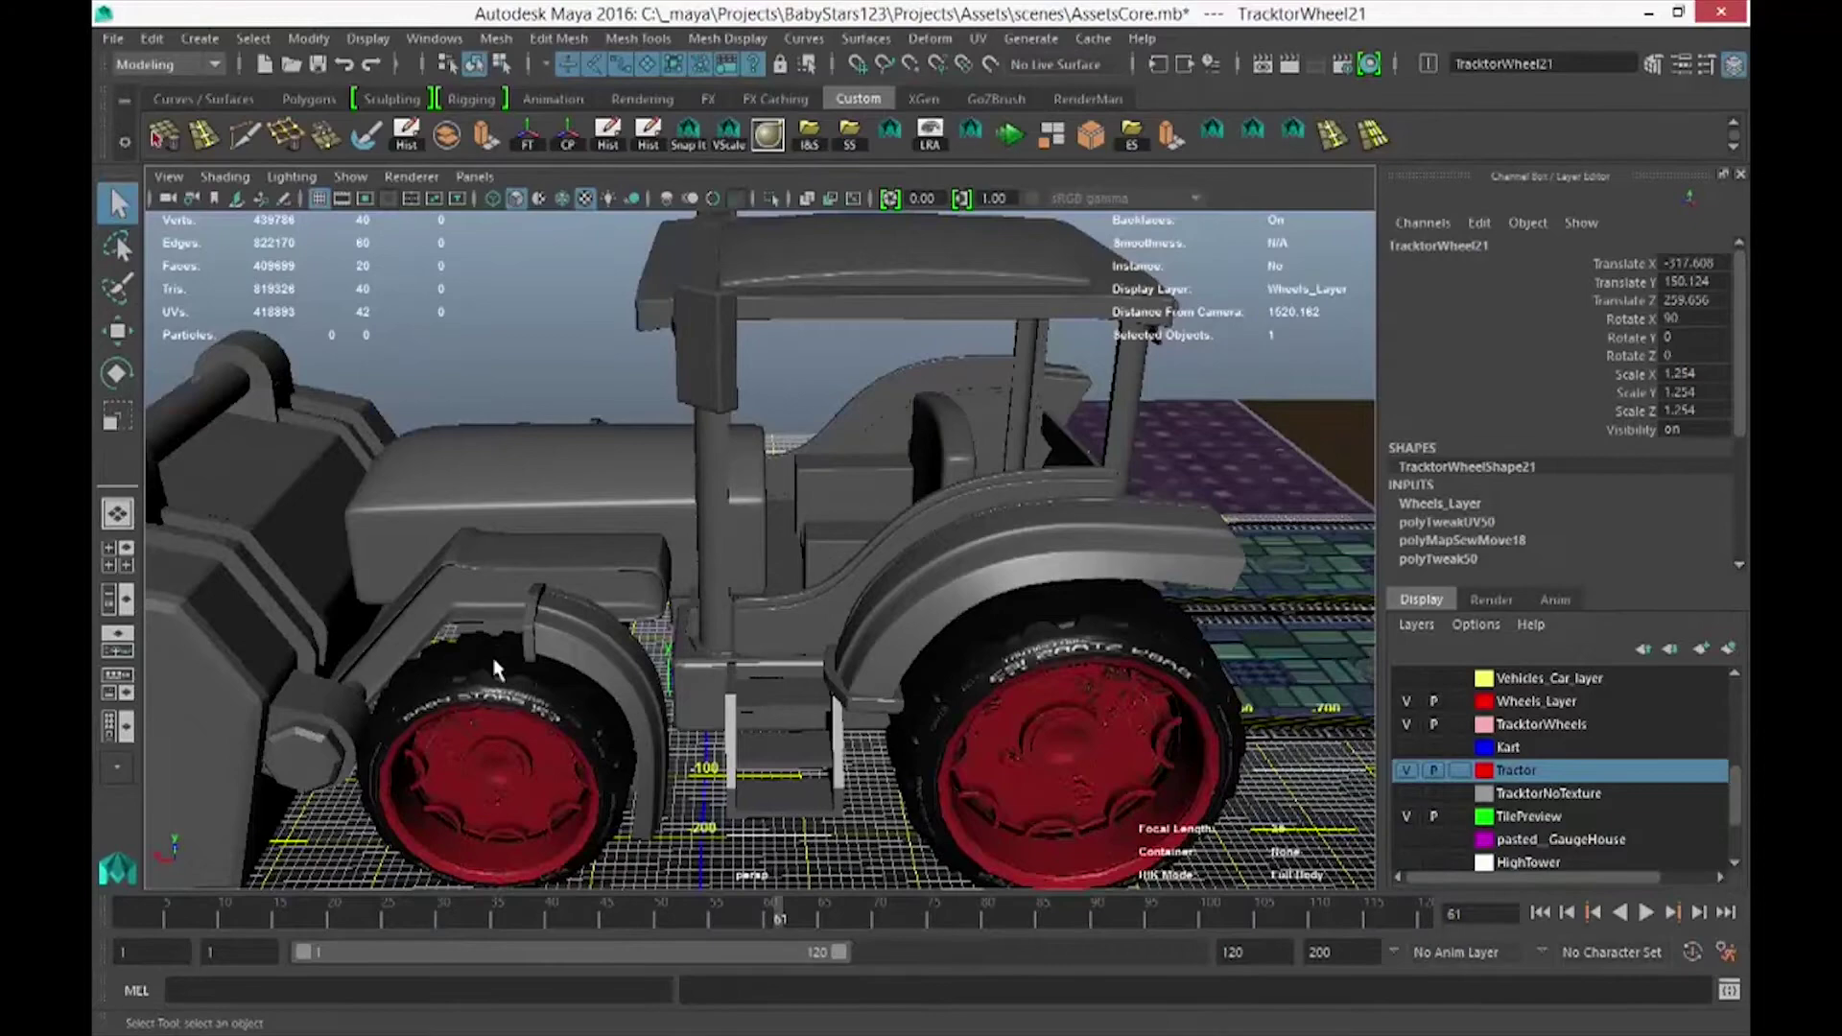
left_click_drag(399, 617, 484, 606, "alt")
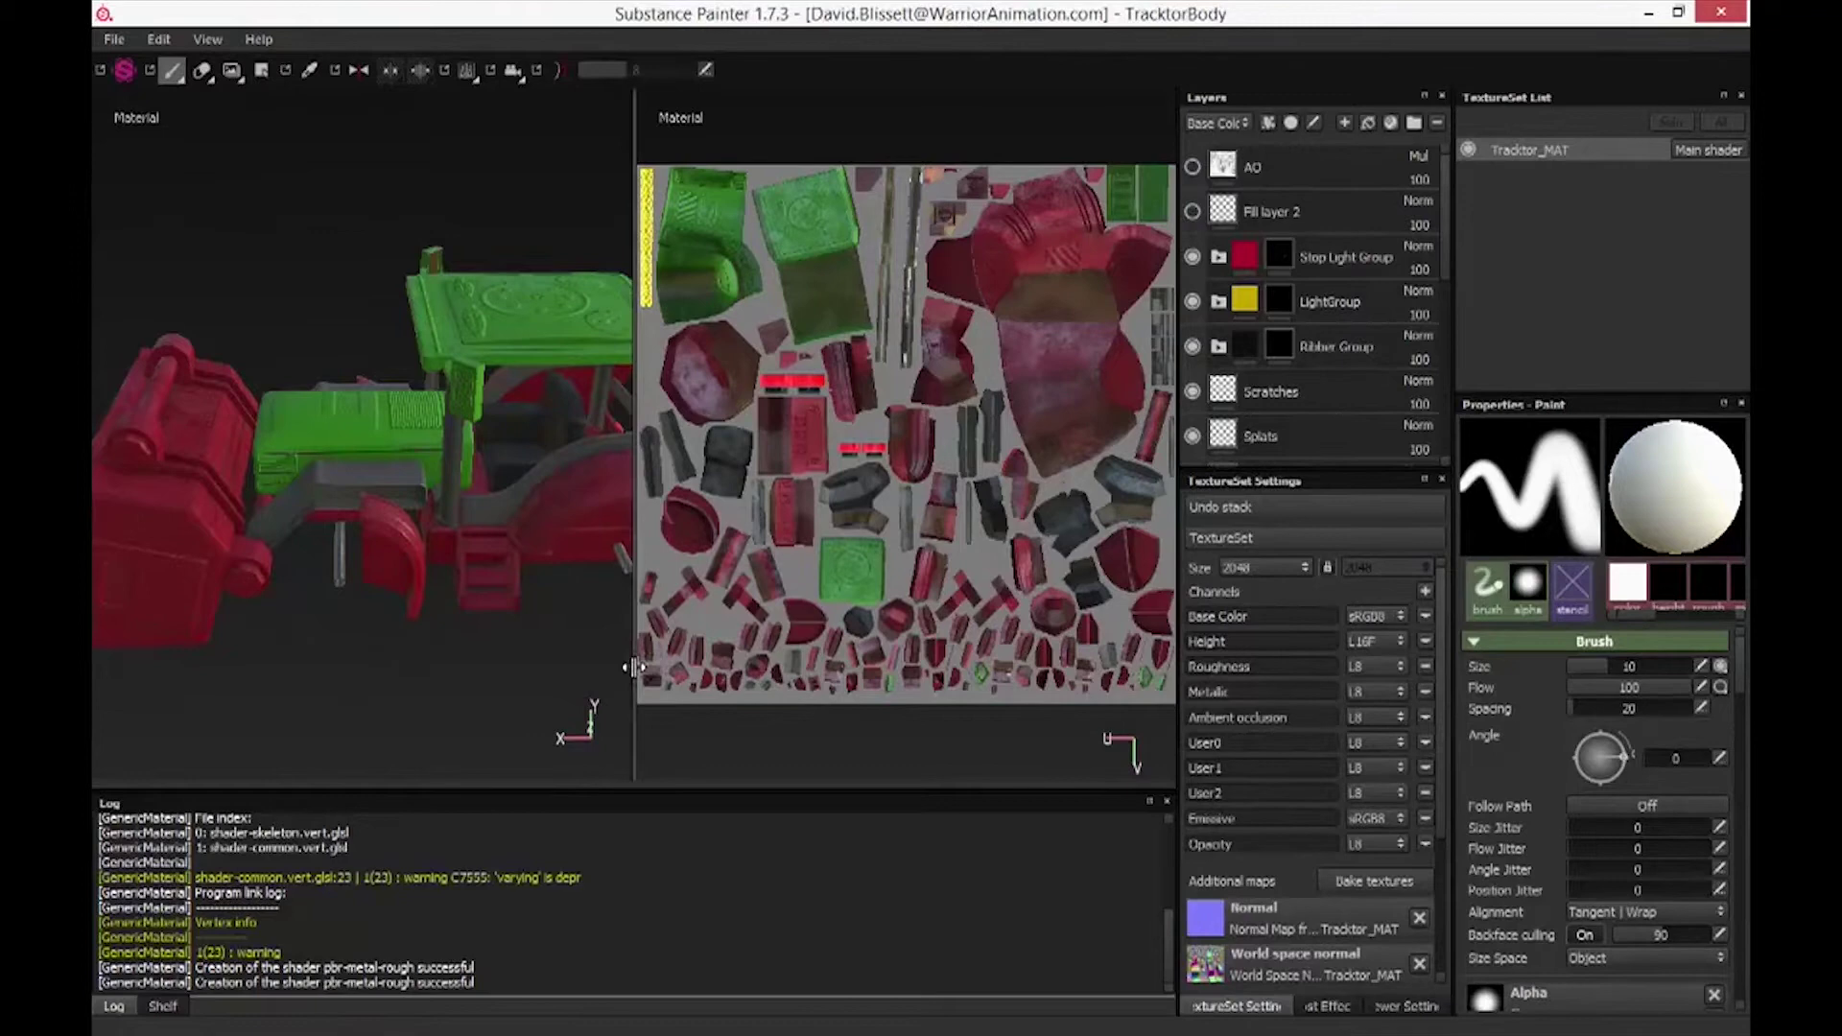
In Substance Painter, widen the 3D view and inspect the painted green and red tractor body from all sides
left_click_drag(635, 669, 806, 662)
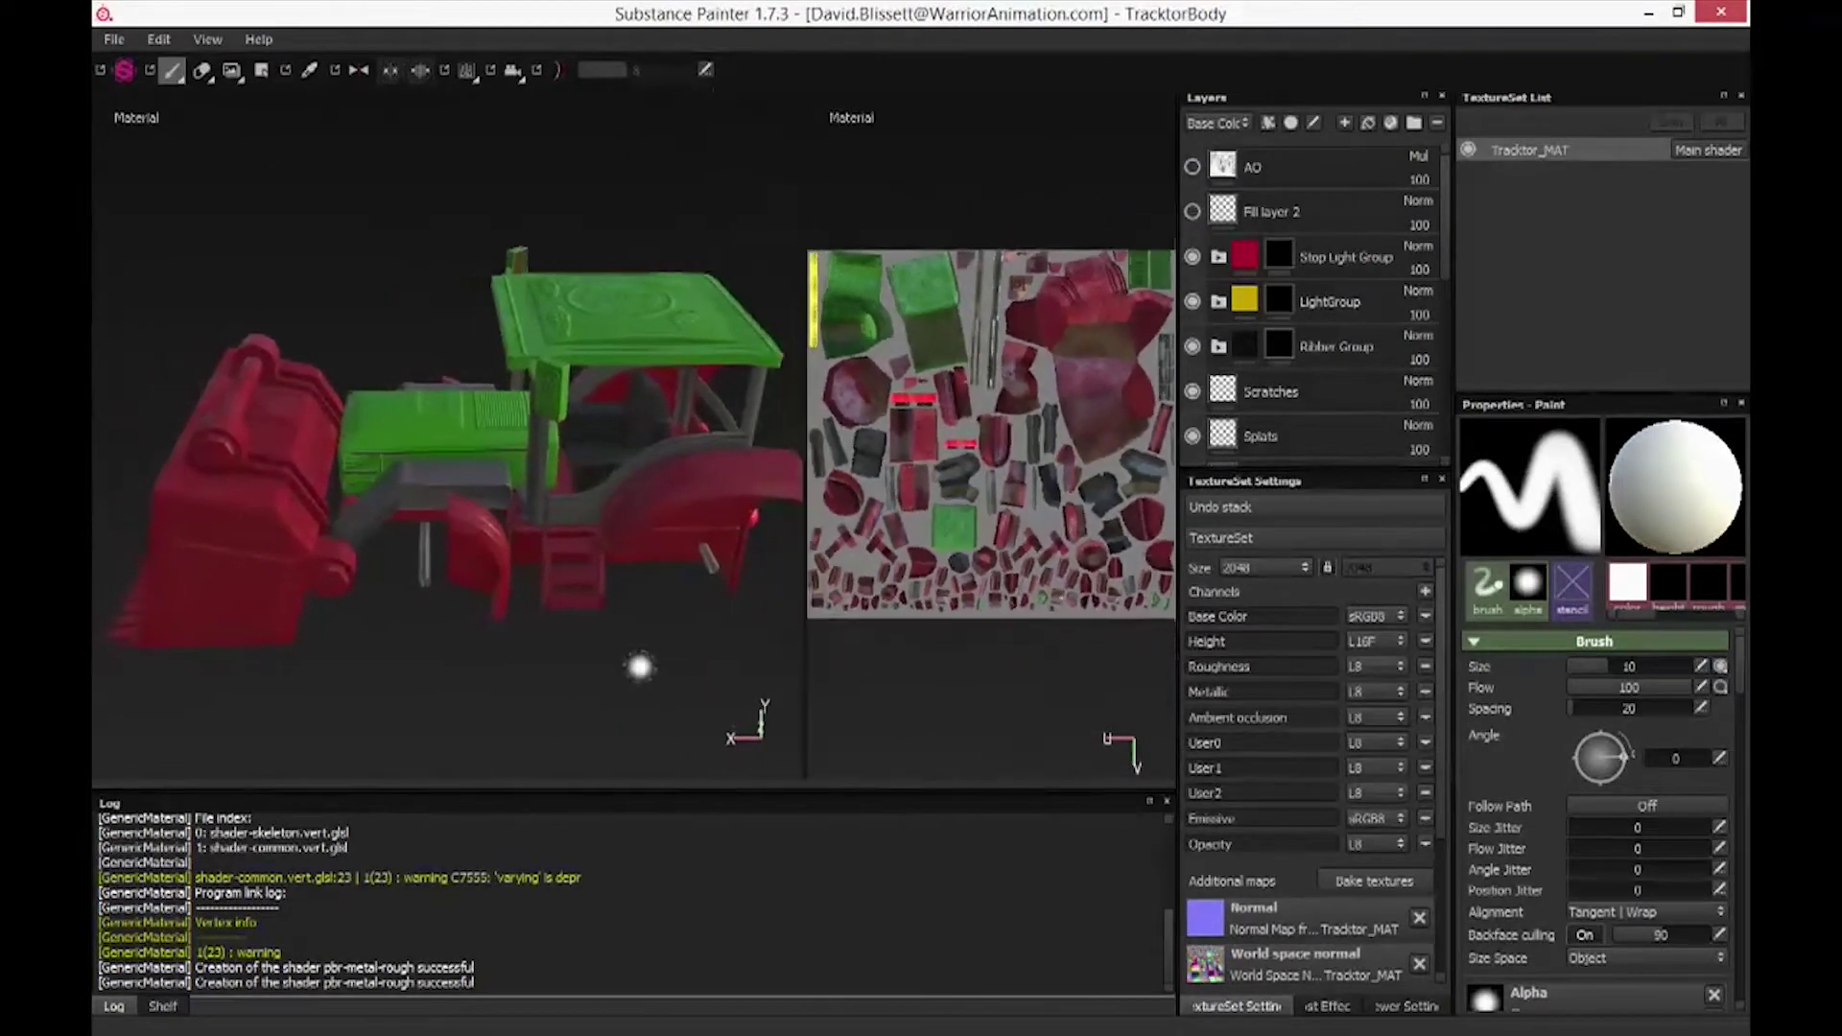
left_click_drag(519, 655, 739, 677, "alt")
mouse_move(118, 556)
left_mouse_down("alt")
mouse_move(259, 580)
mouse_move(343, 539)
left_mouse_up("alt")
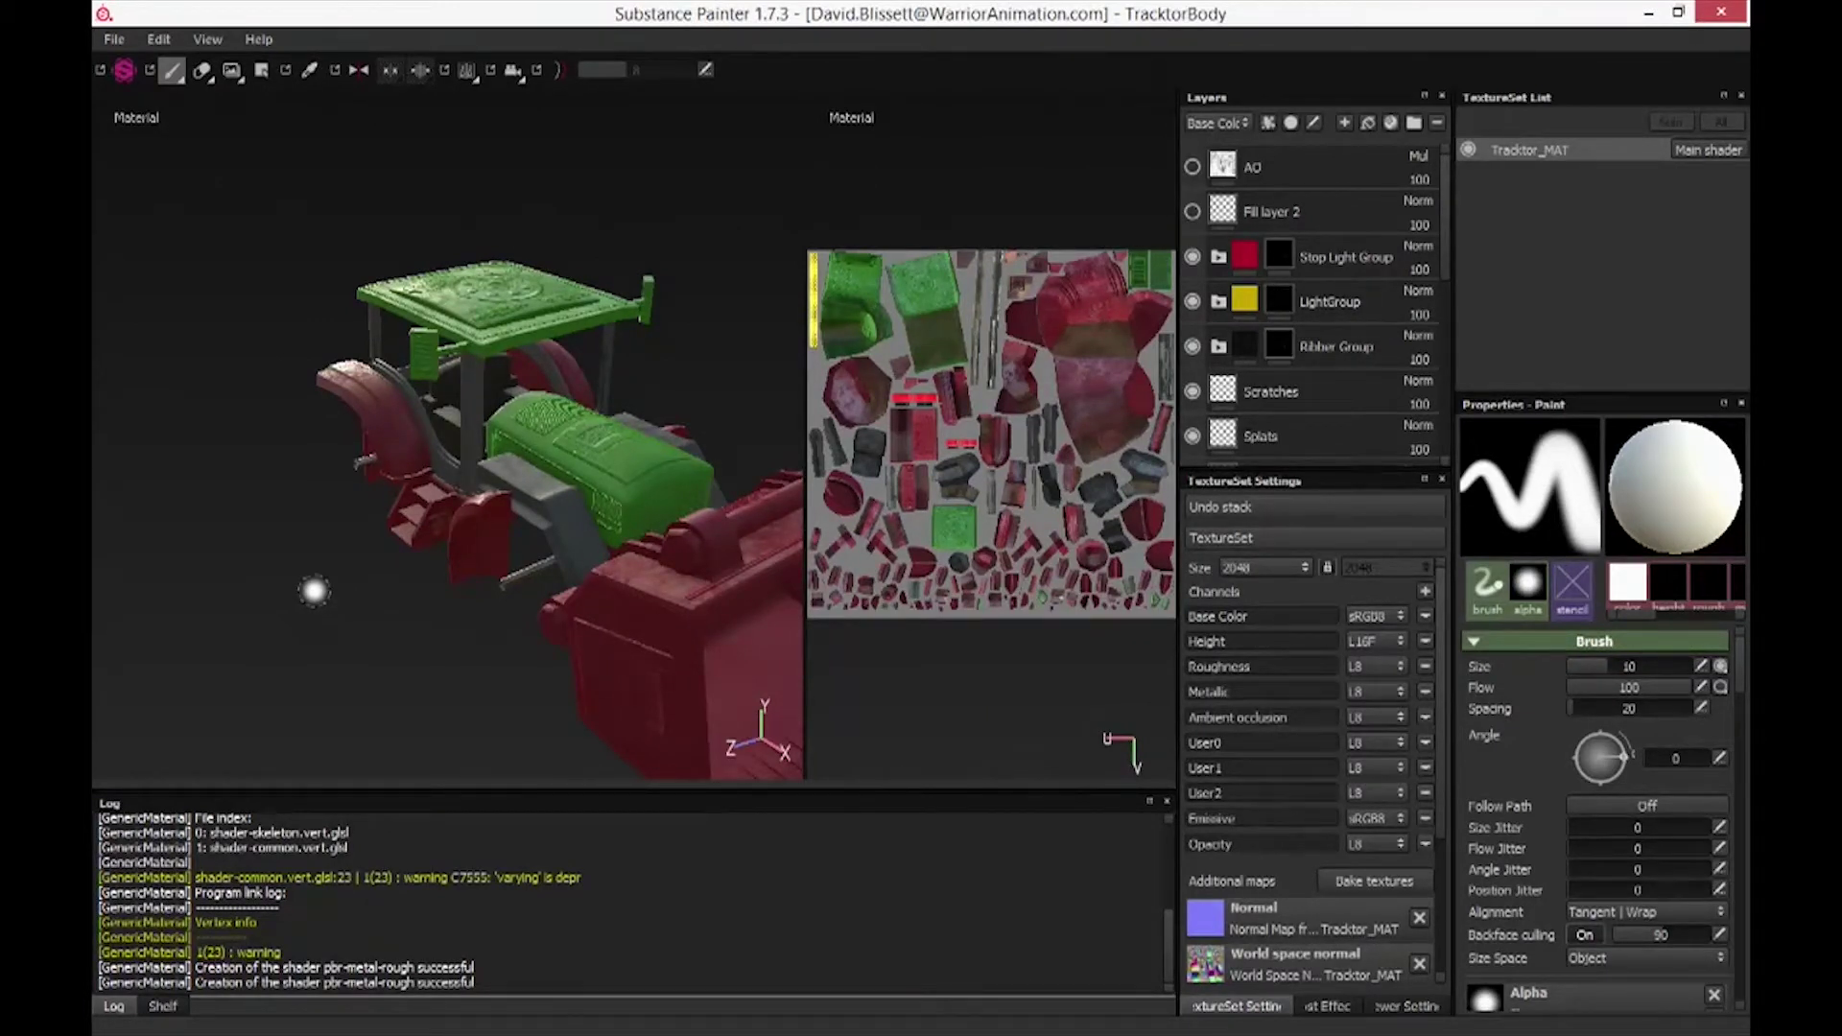
scroll(369, 608, "down", 1)
scroll(349, 626, "up", 2)
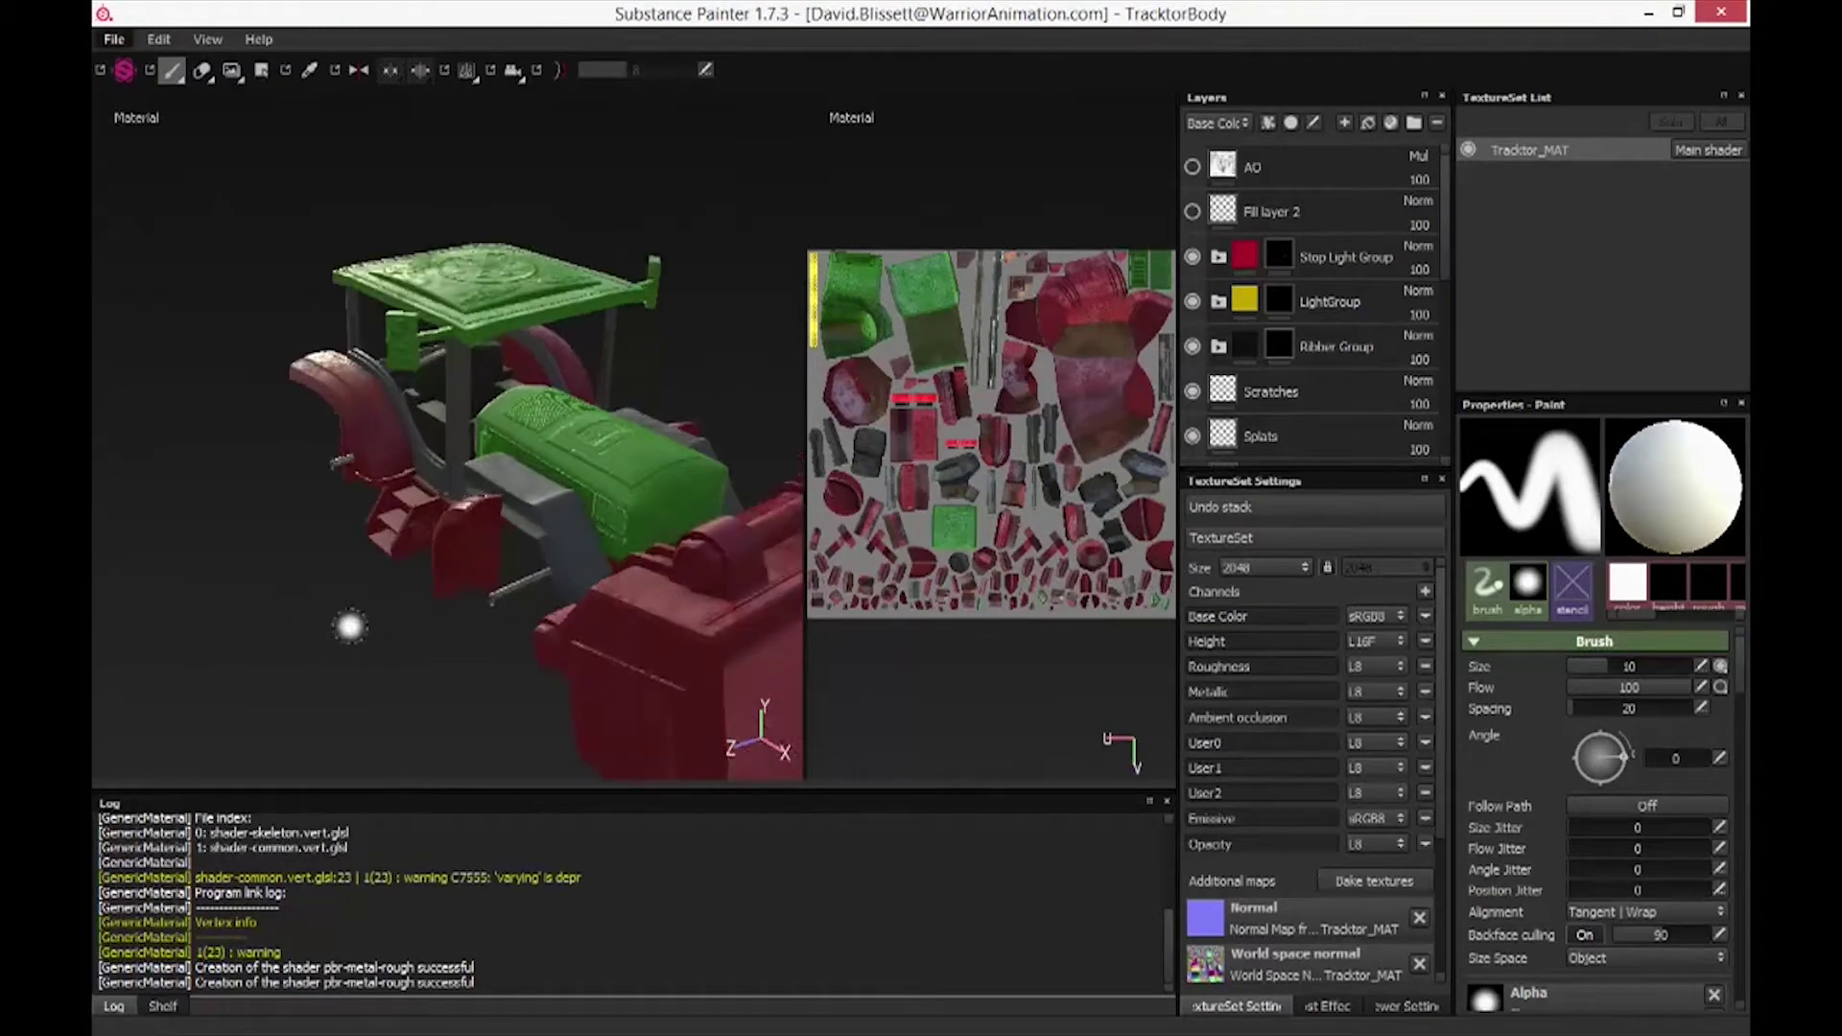
mouse_move(350, 626)
left_mouse_down("alt")
mouse_move(291, 588)
mouse_move(165, 629)
left_mouse_up("alt")
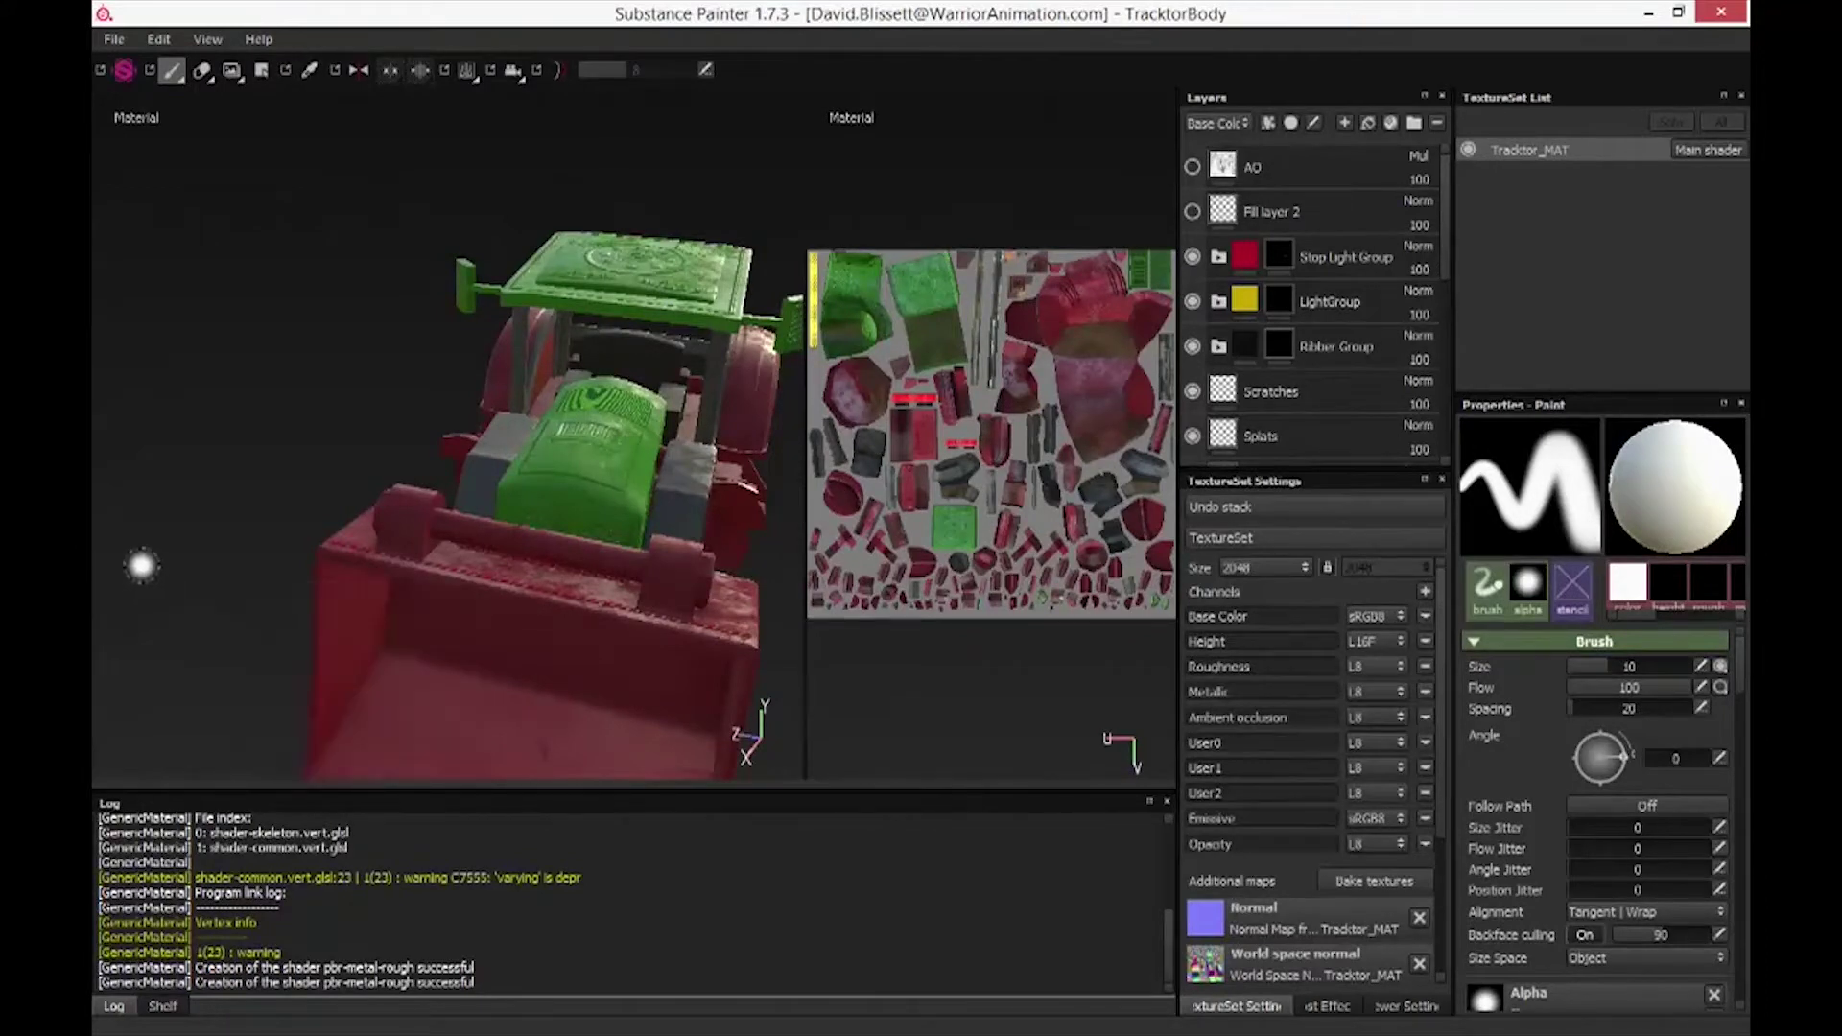
left_click_drag(172, 555, 94, 518, "alt")
left_click_drag(223, 503, 153, 506, "alt")
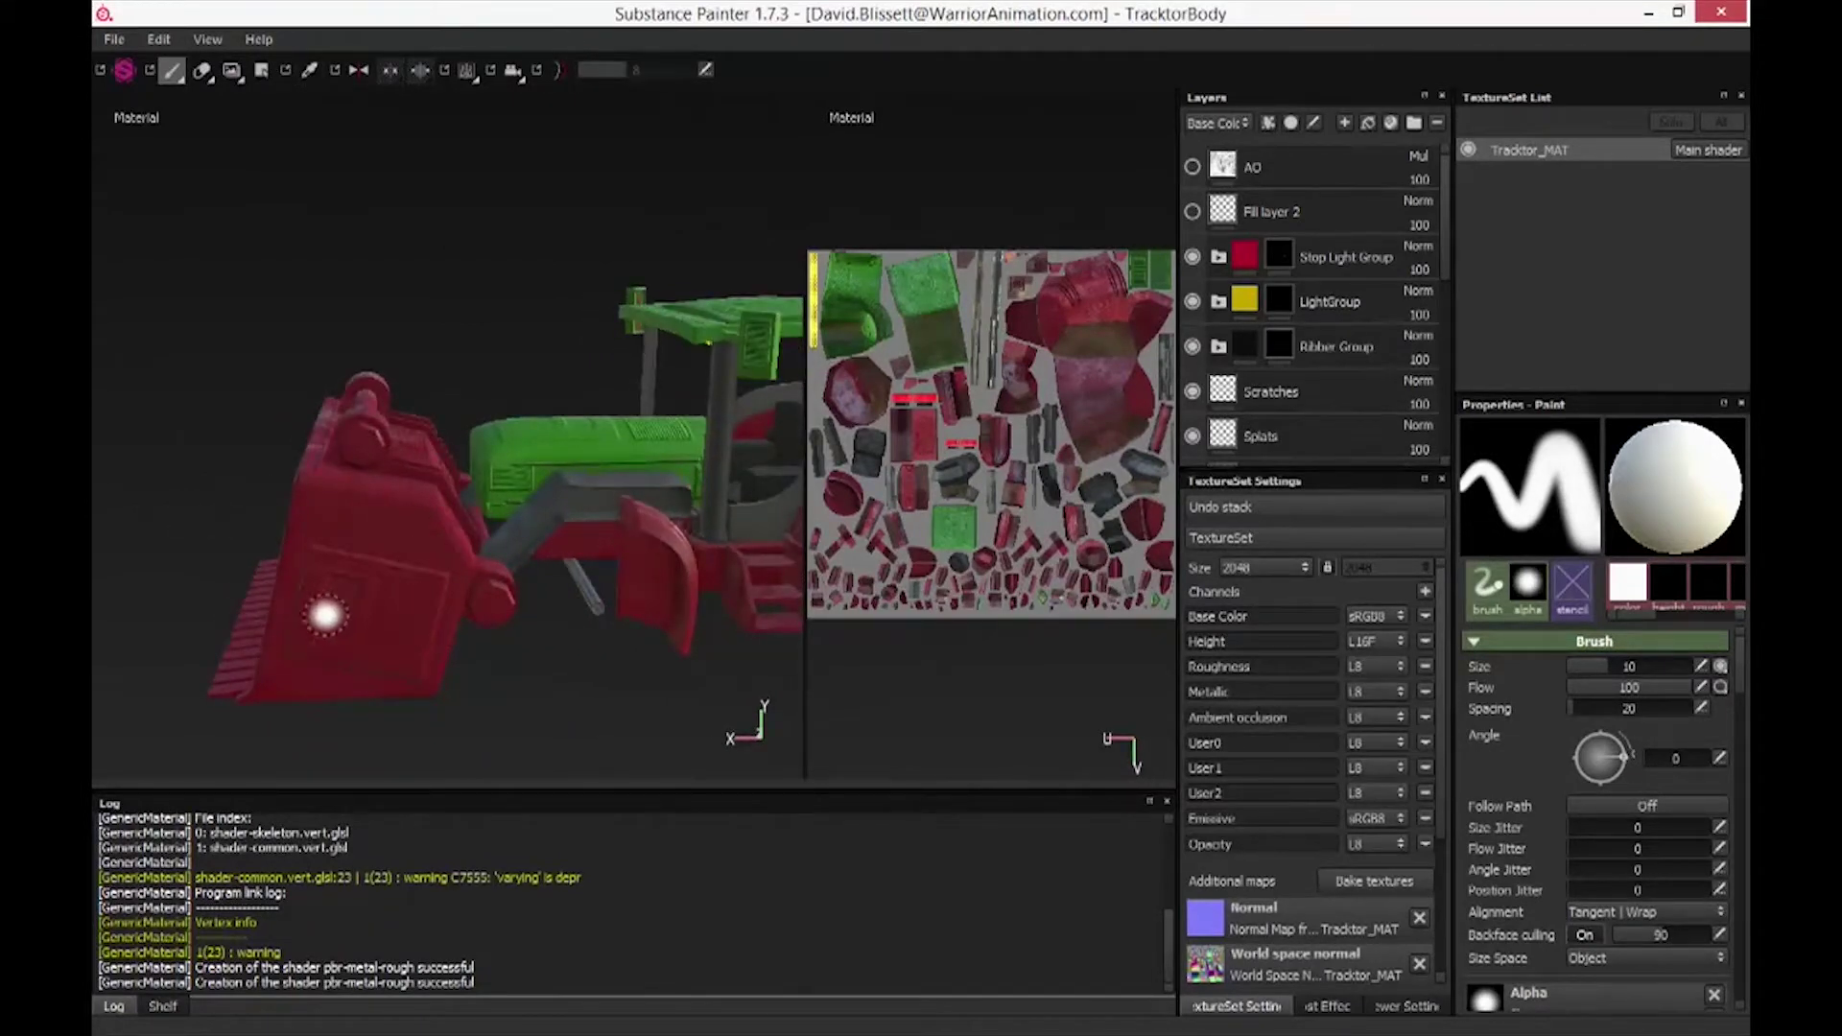
Return to Maya and inspect the smooth geometry of the tractor, selecting the hood and the raised roof panel
key("alt+Tab")
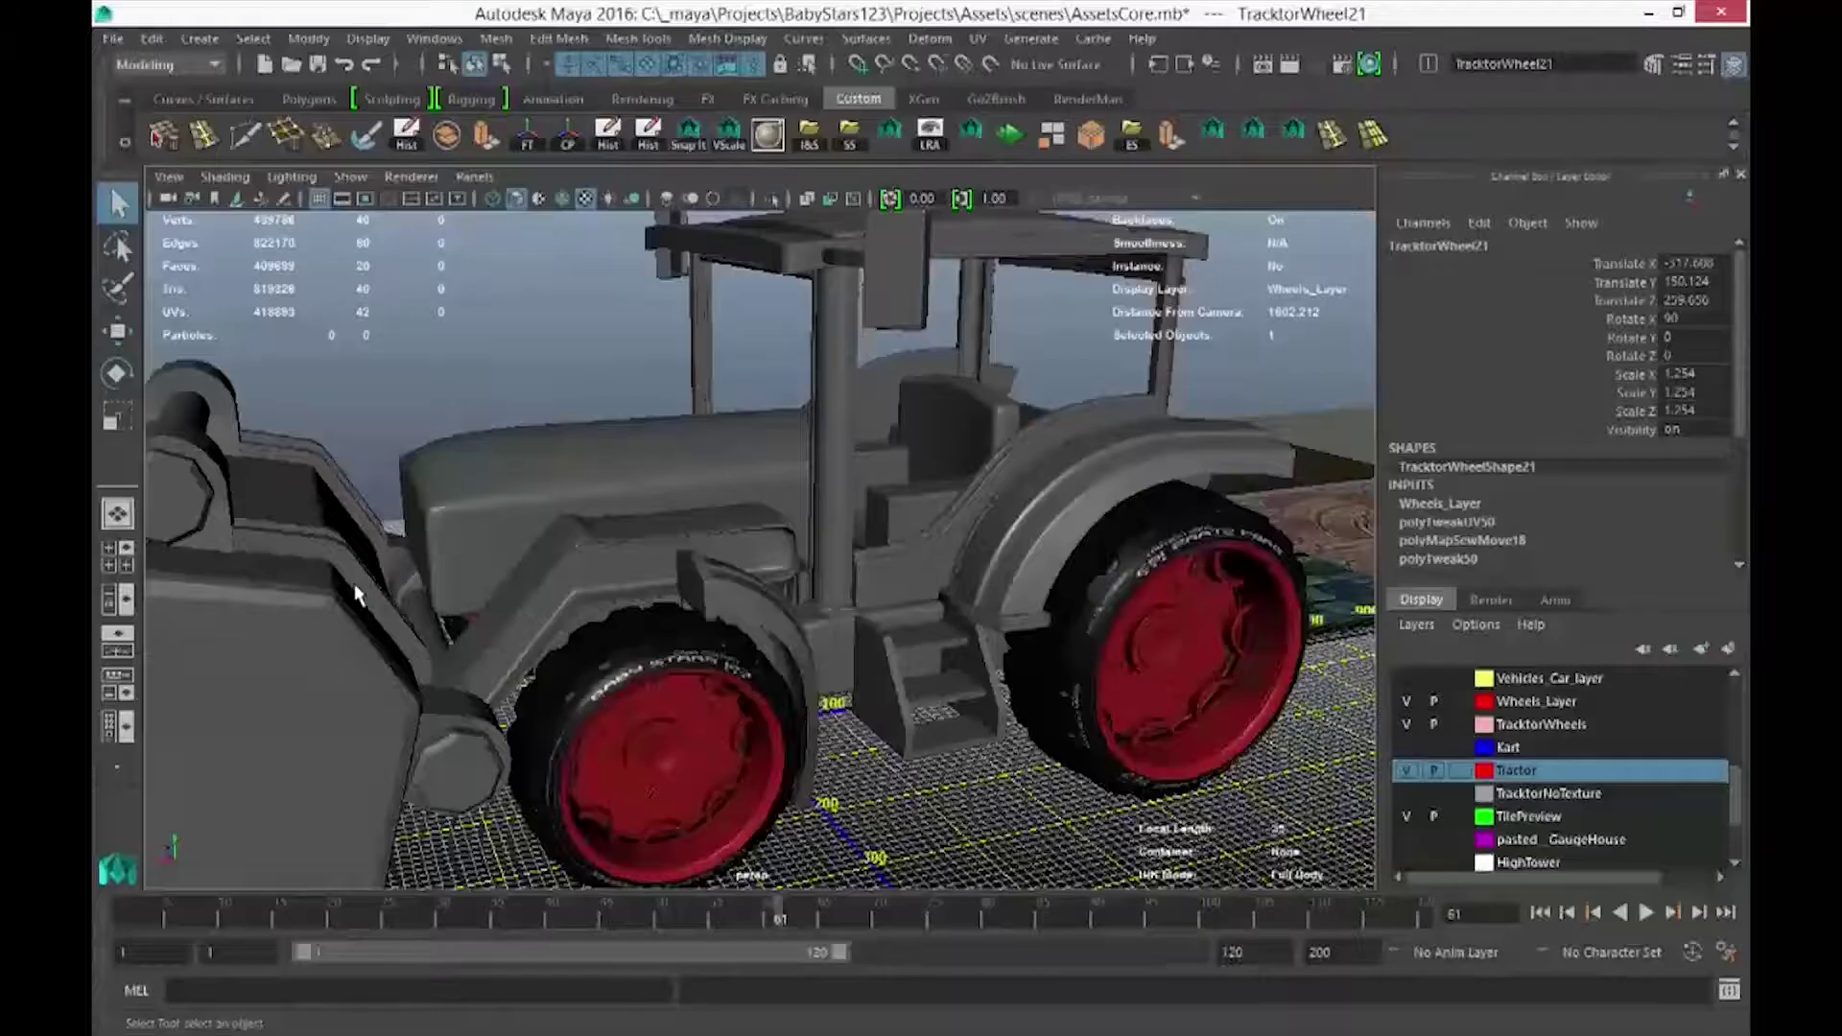
left_click_drag(391, 619, 477, 575, "alt")
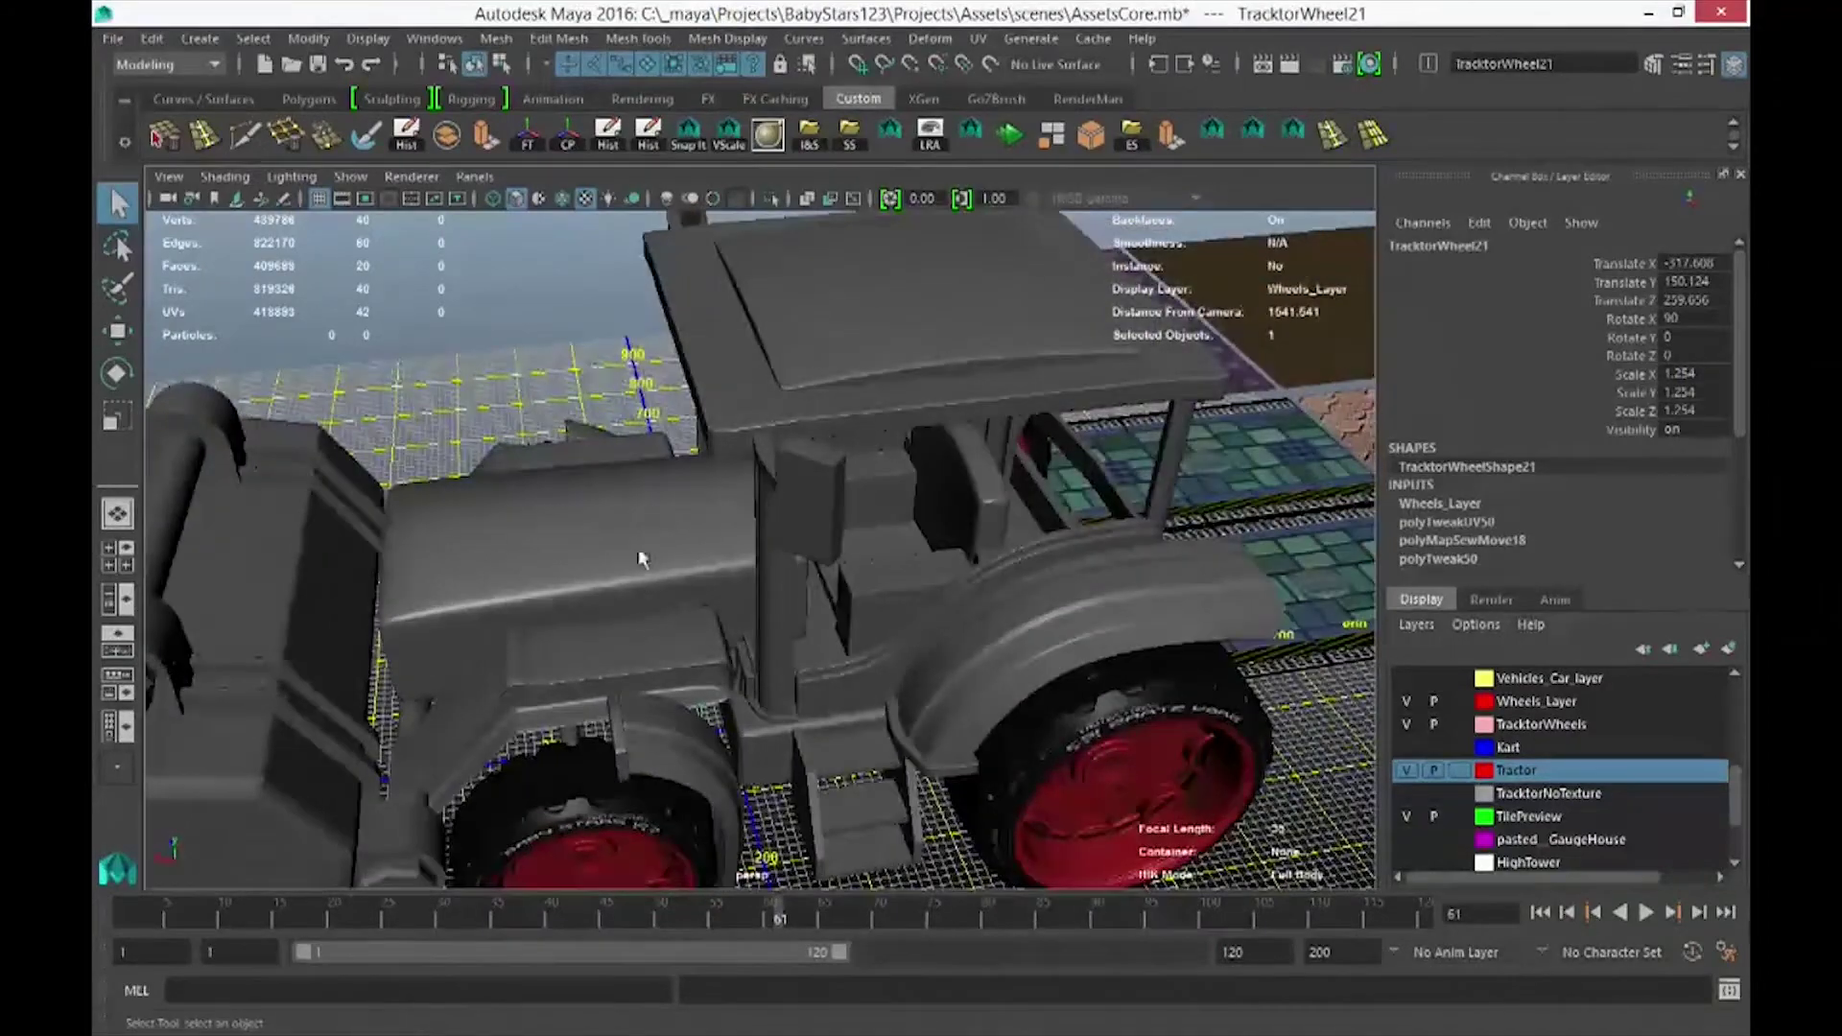
left_click_drag(651, 538, 640, 600, "alt")
left_click(658, 646)
key("f")
scroll(608, 656, "down", 5)
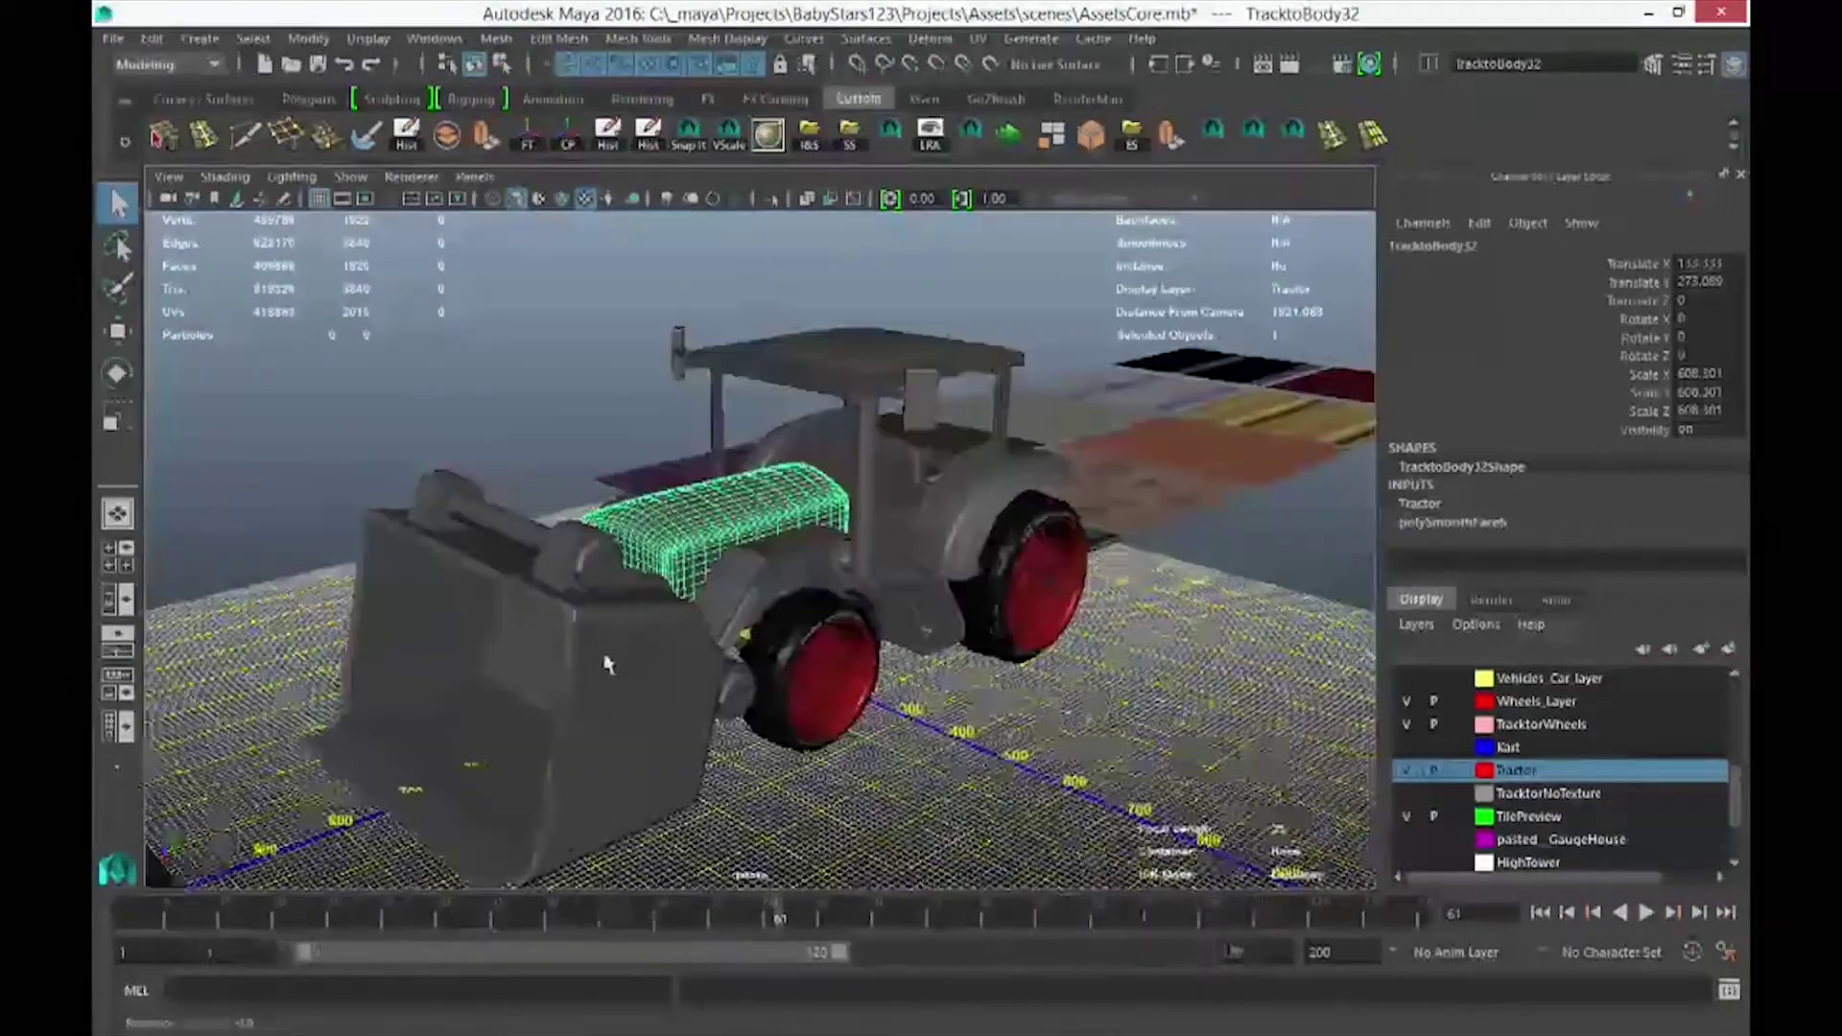
left_click(618, 654)
left_click_drag(618, 662, 866, 382, "alt")
left_click(866, 382)
scroll(850, 419, "up", 5)
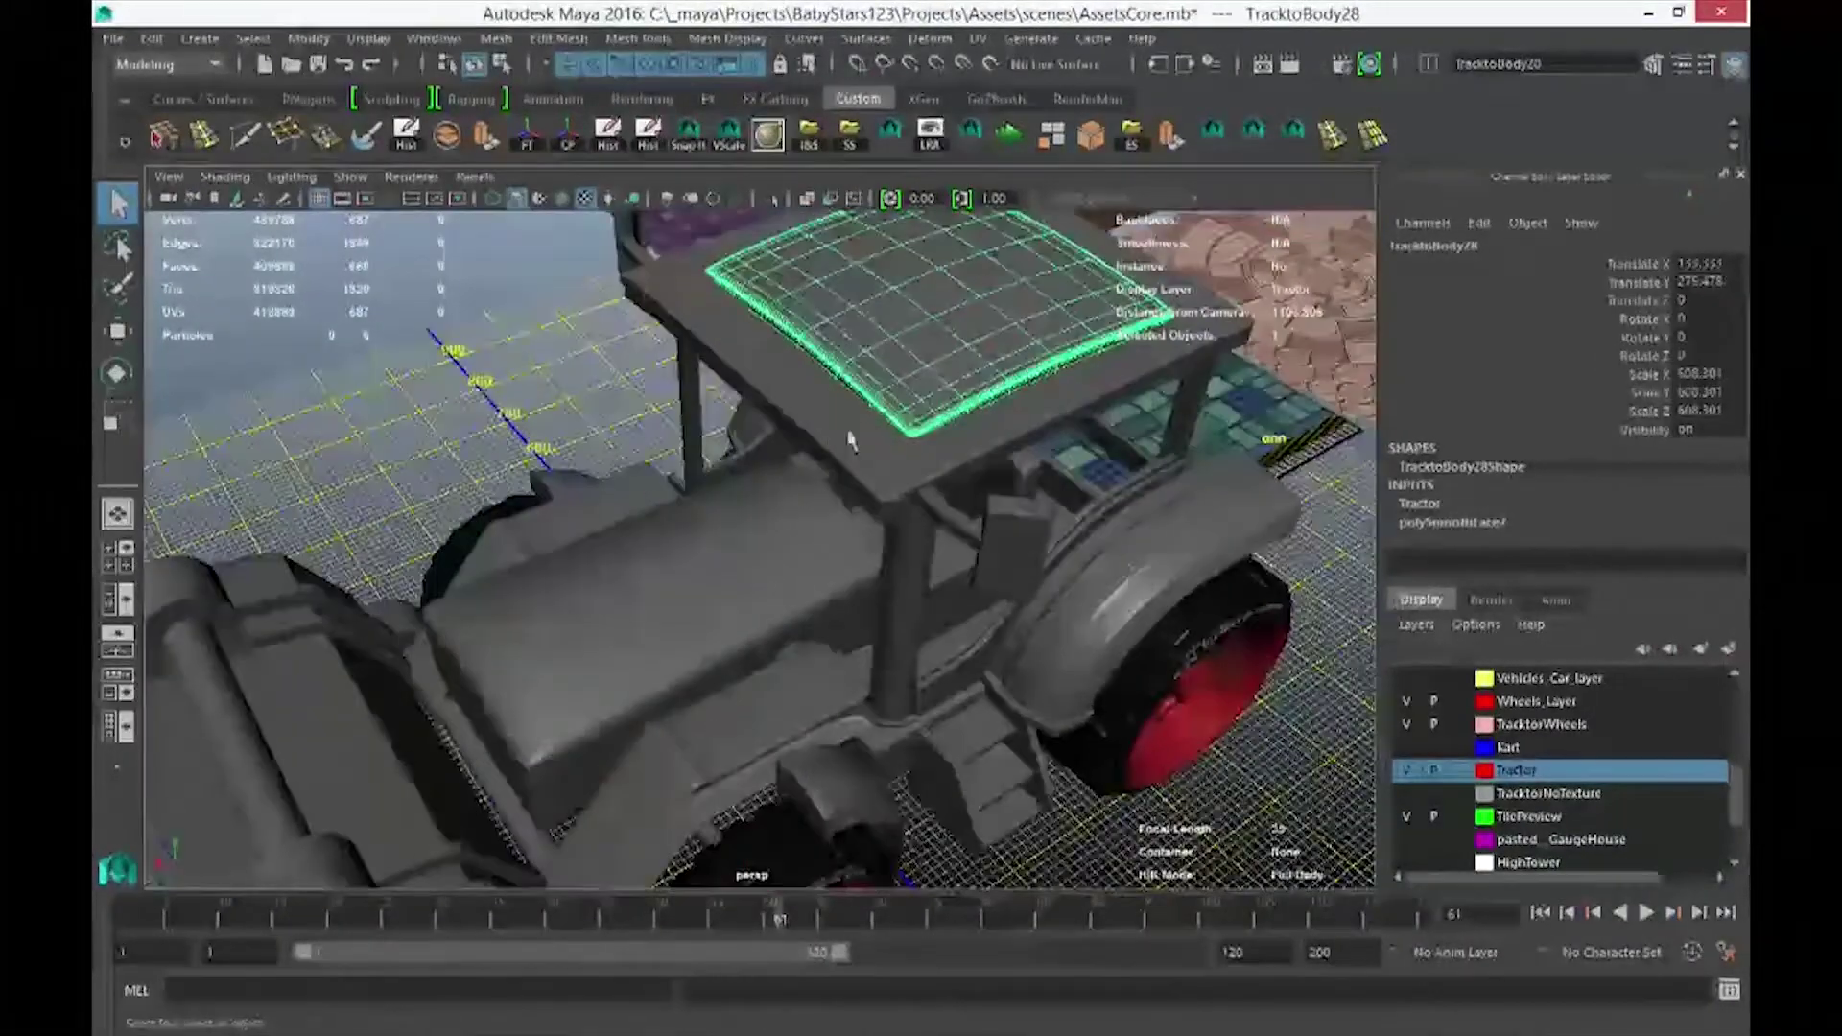
scroll(793, 422, "down", 4)
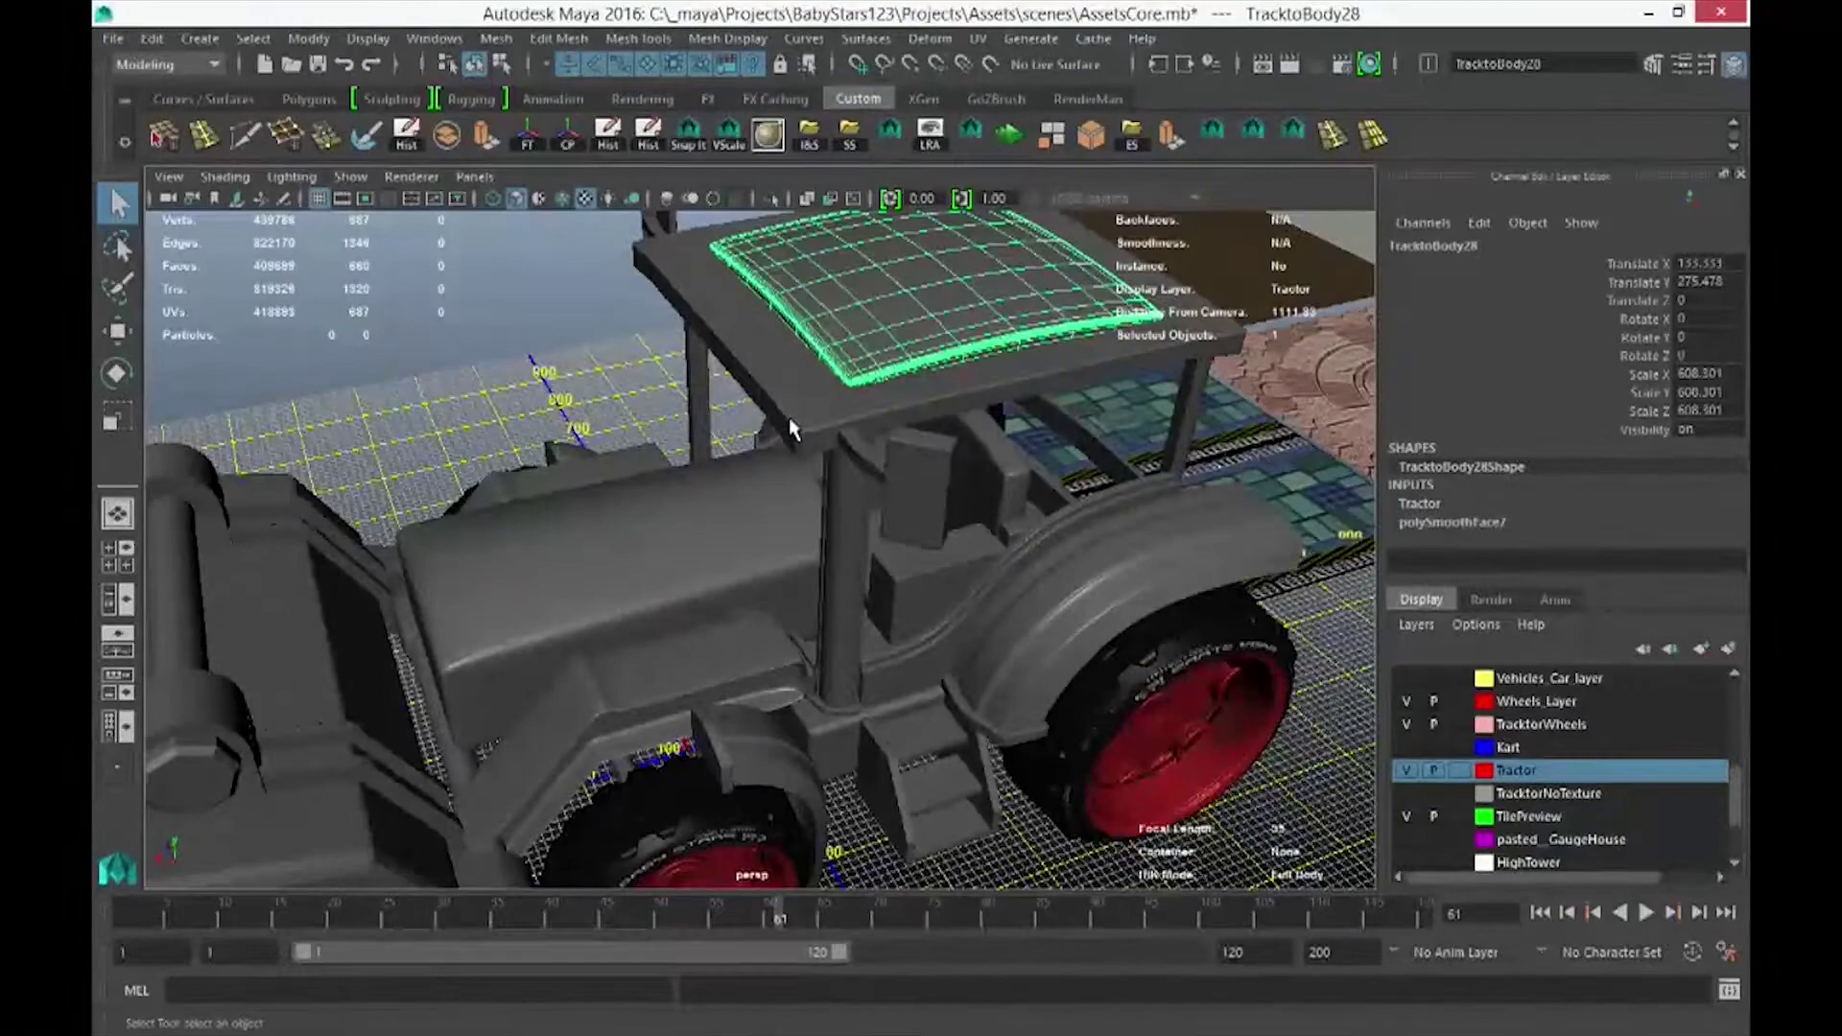
Show the tractor in wireframe to examine its mesh density, and return to textured shading
key("4")
left_click_drag(781, 439, 616, 372, "alt")
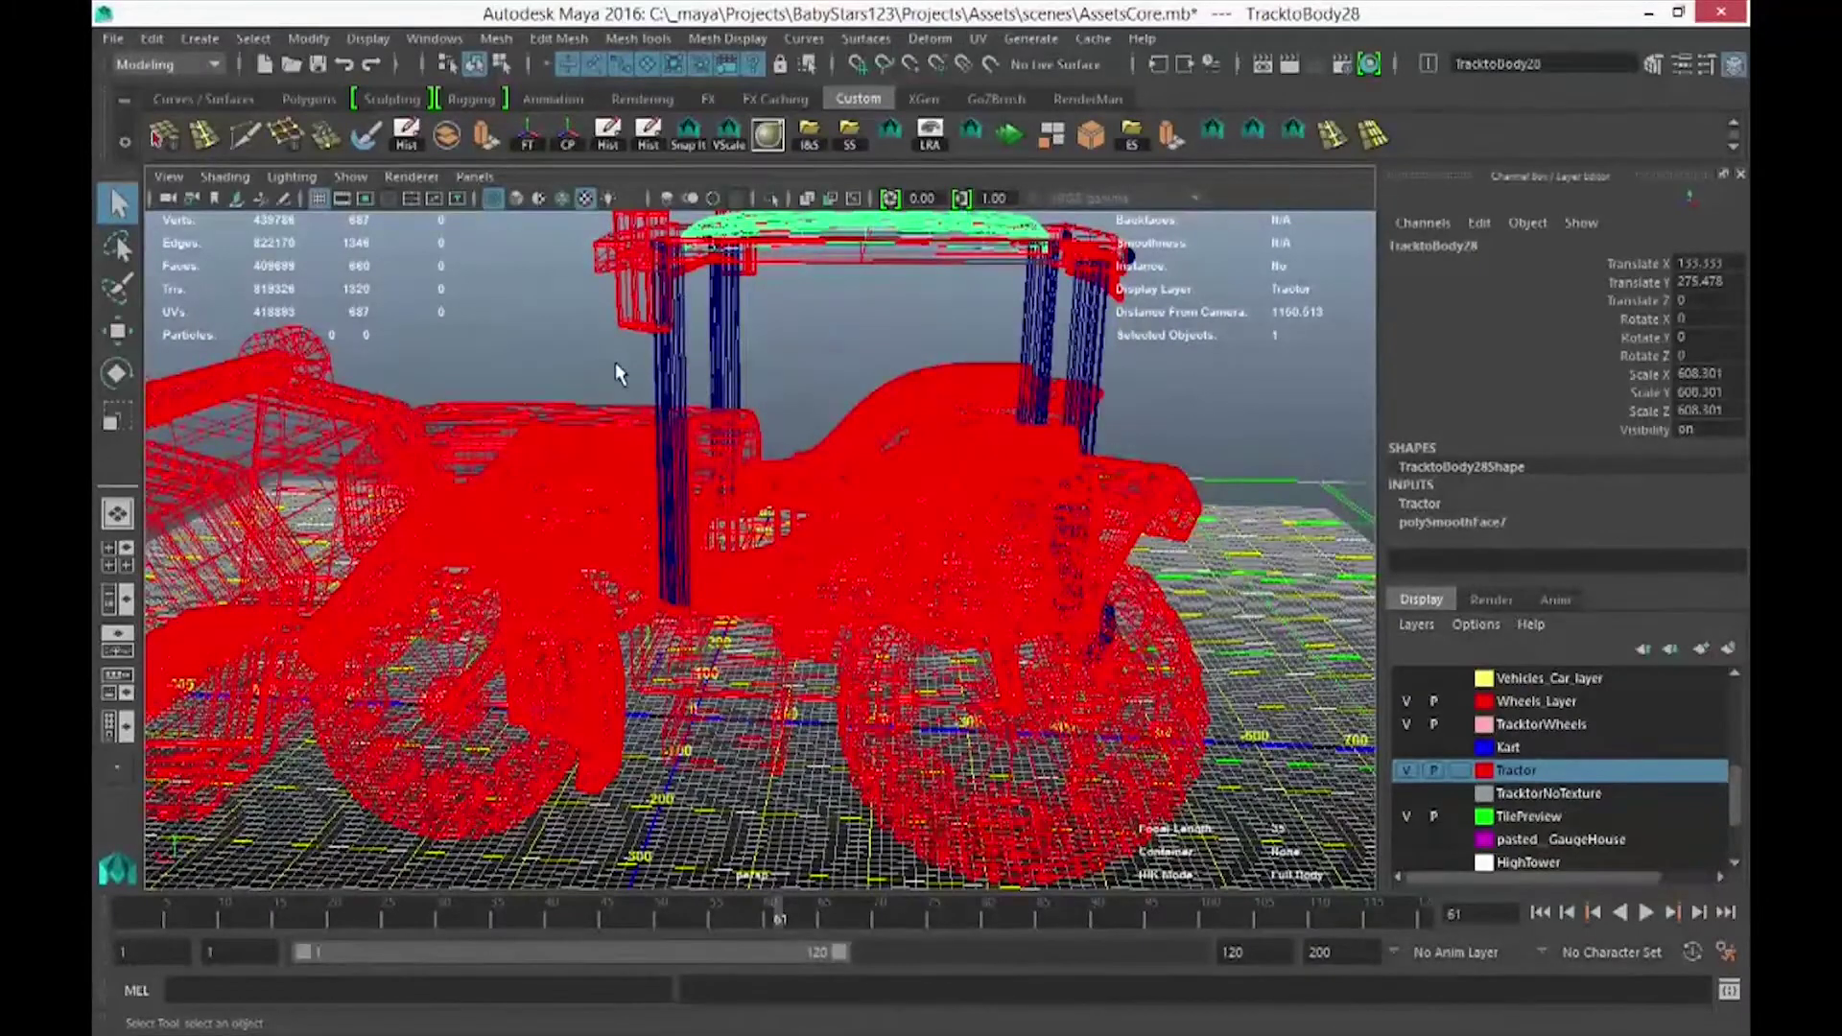
key("6")
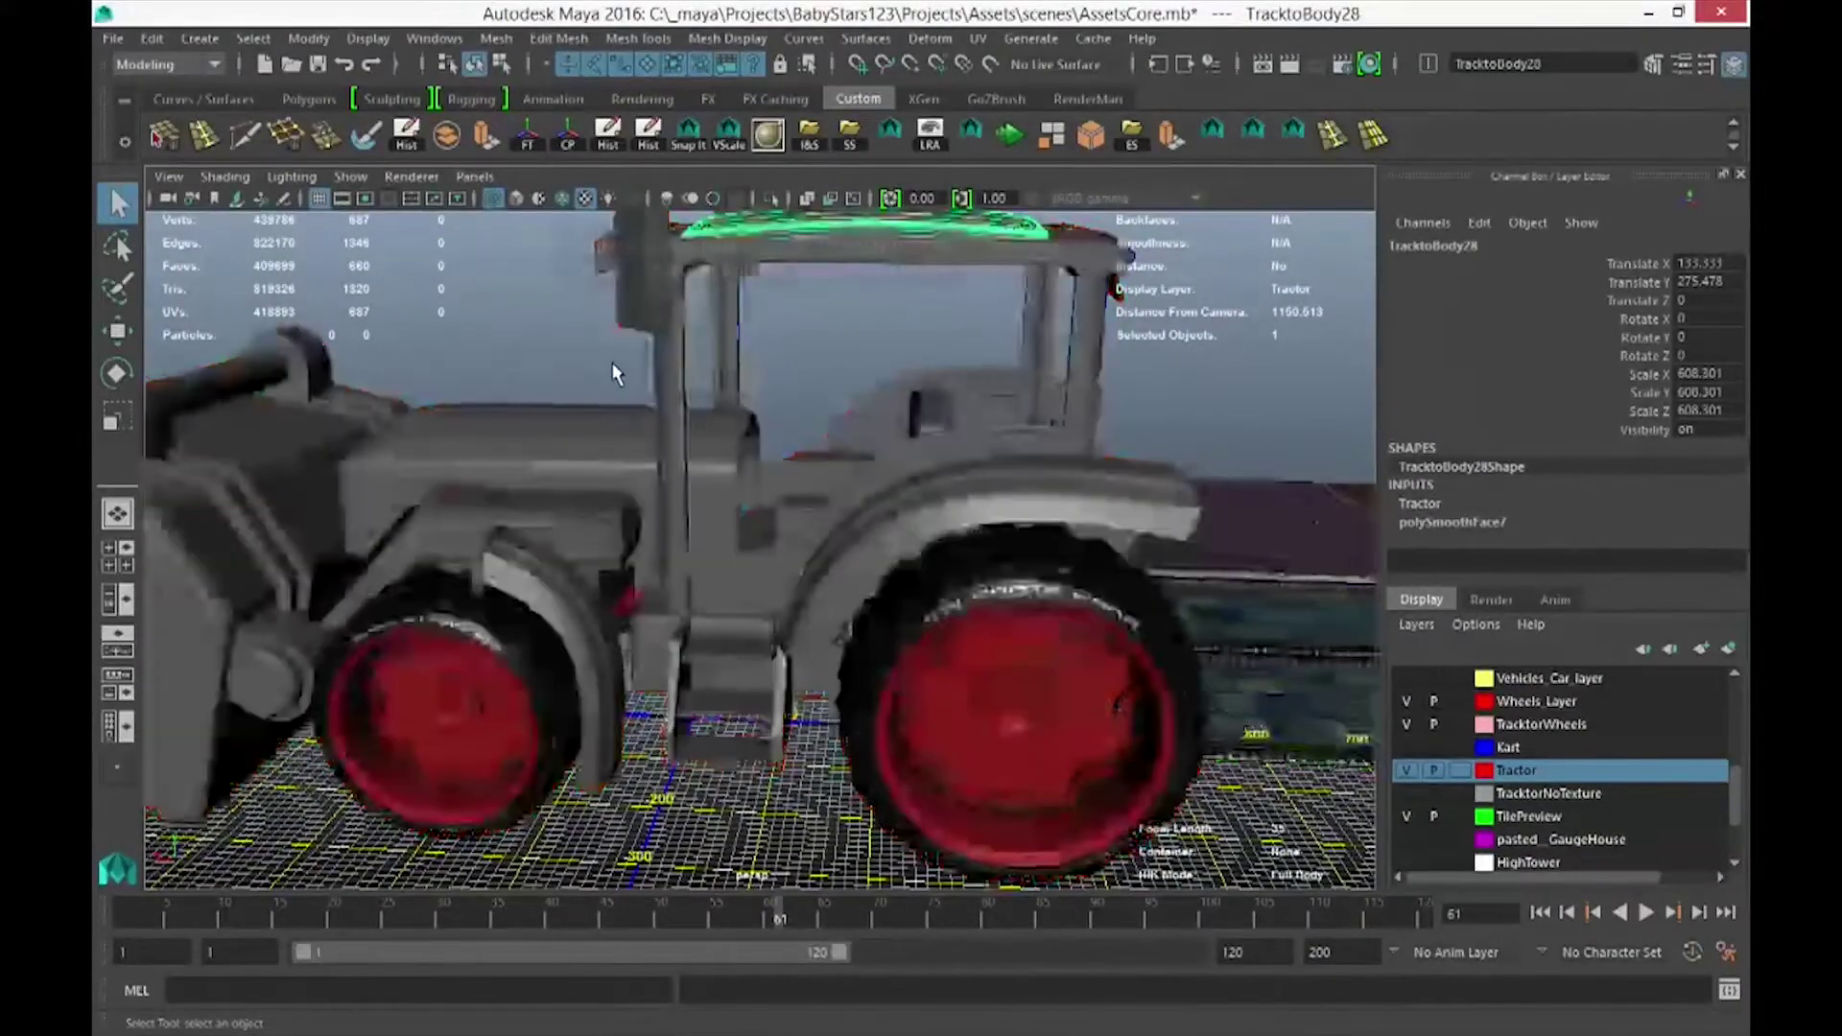
Switch back to Substance Painter, examine the surface detail on the roof and hood, and review the layer stack
key("alt+Tab")
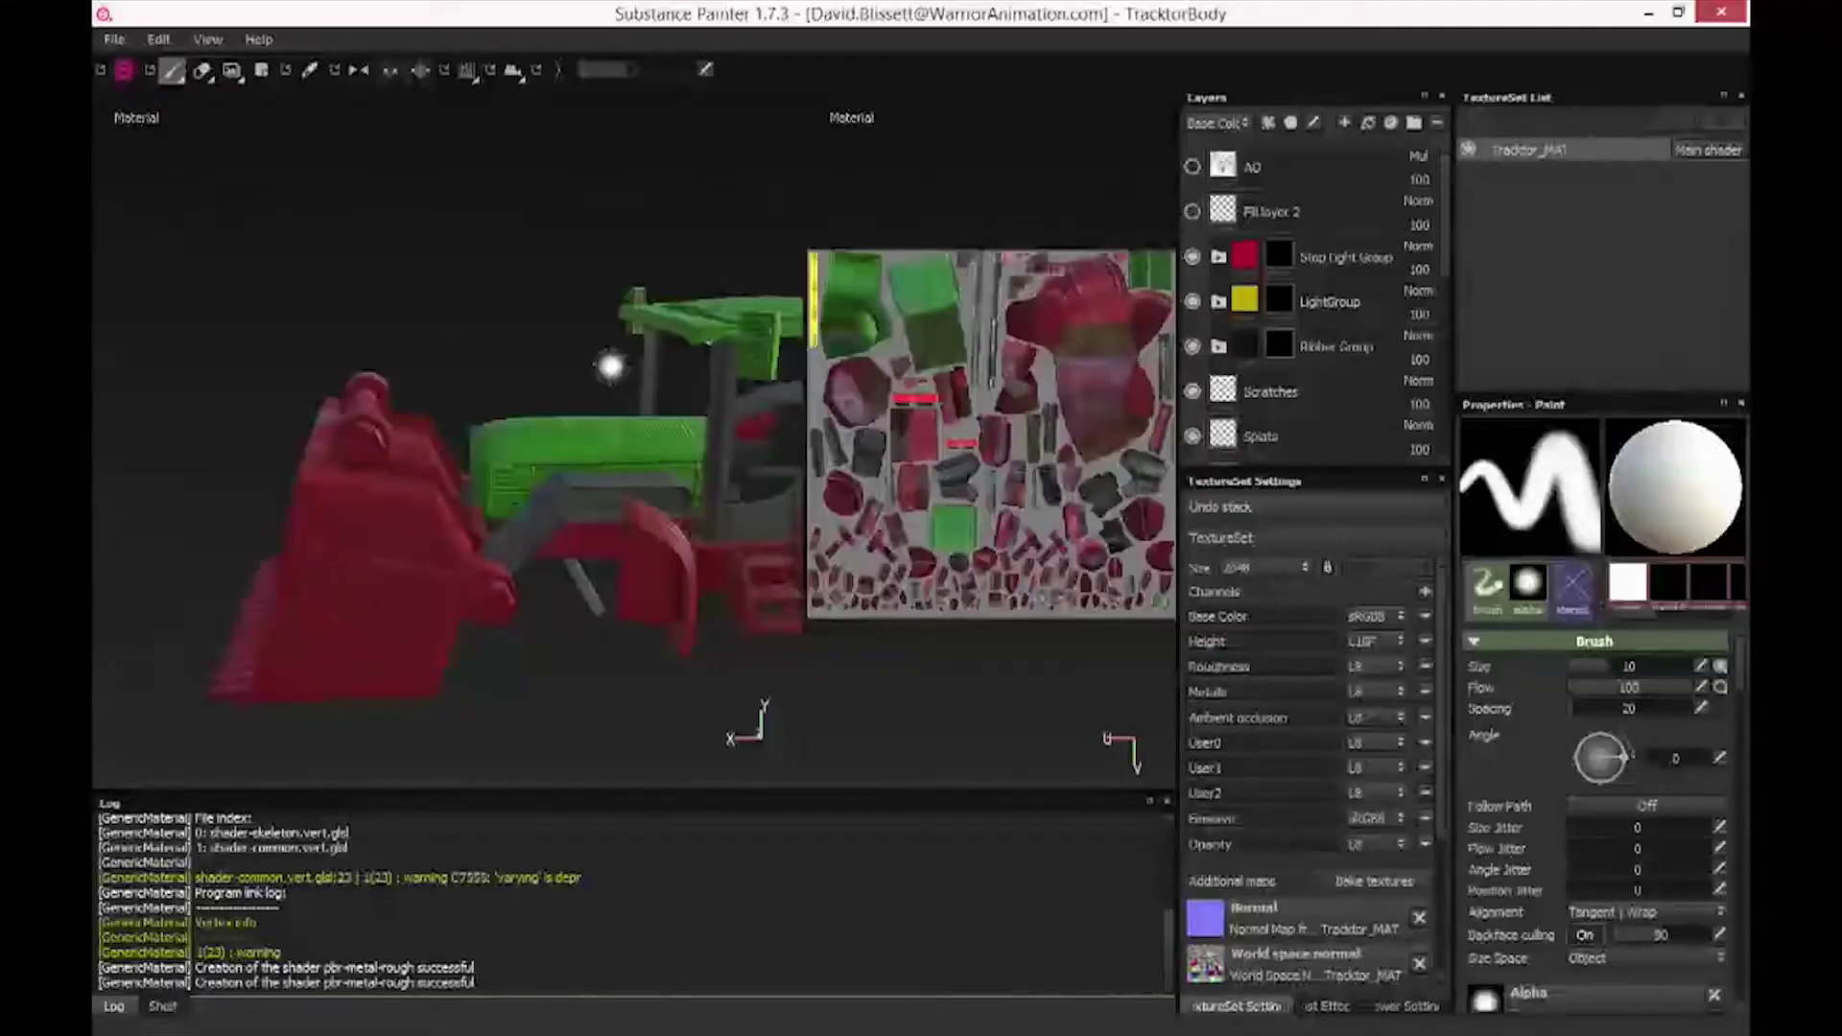
mouse_move(563, 371)
left_mouse_down("alt")
mouse_move(633, 491)
mouse_move(658, 485)
mouse_move(689, 443)
mouse_move(441, 307)
mouse_move(373, 401)
left_mouse_up("alt")
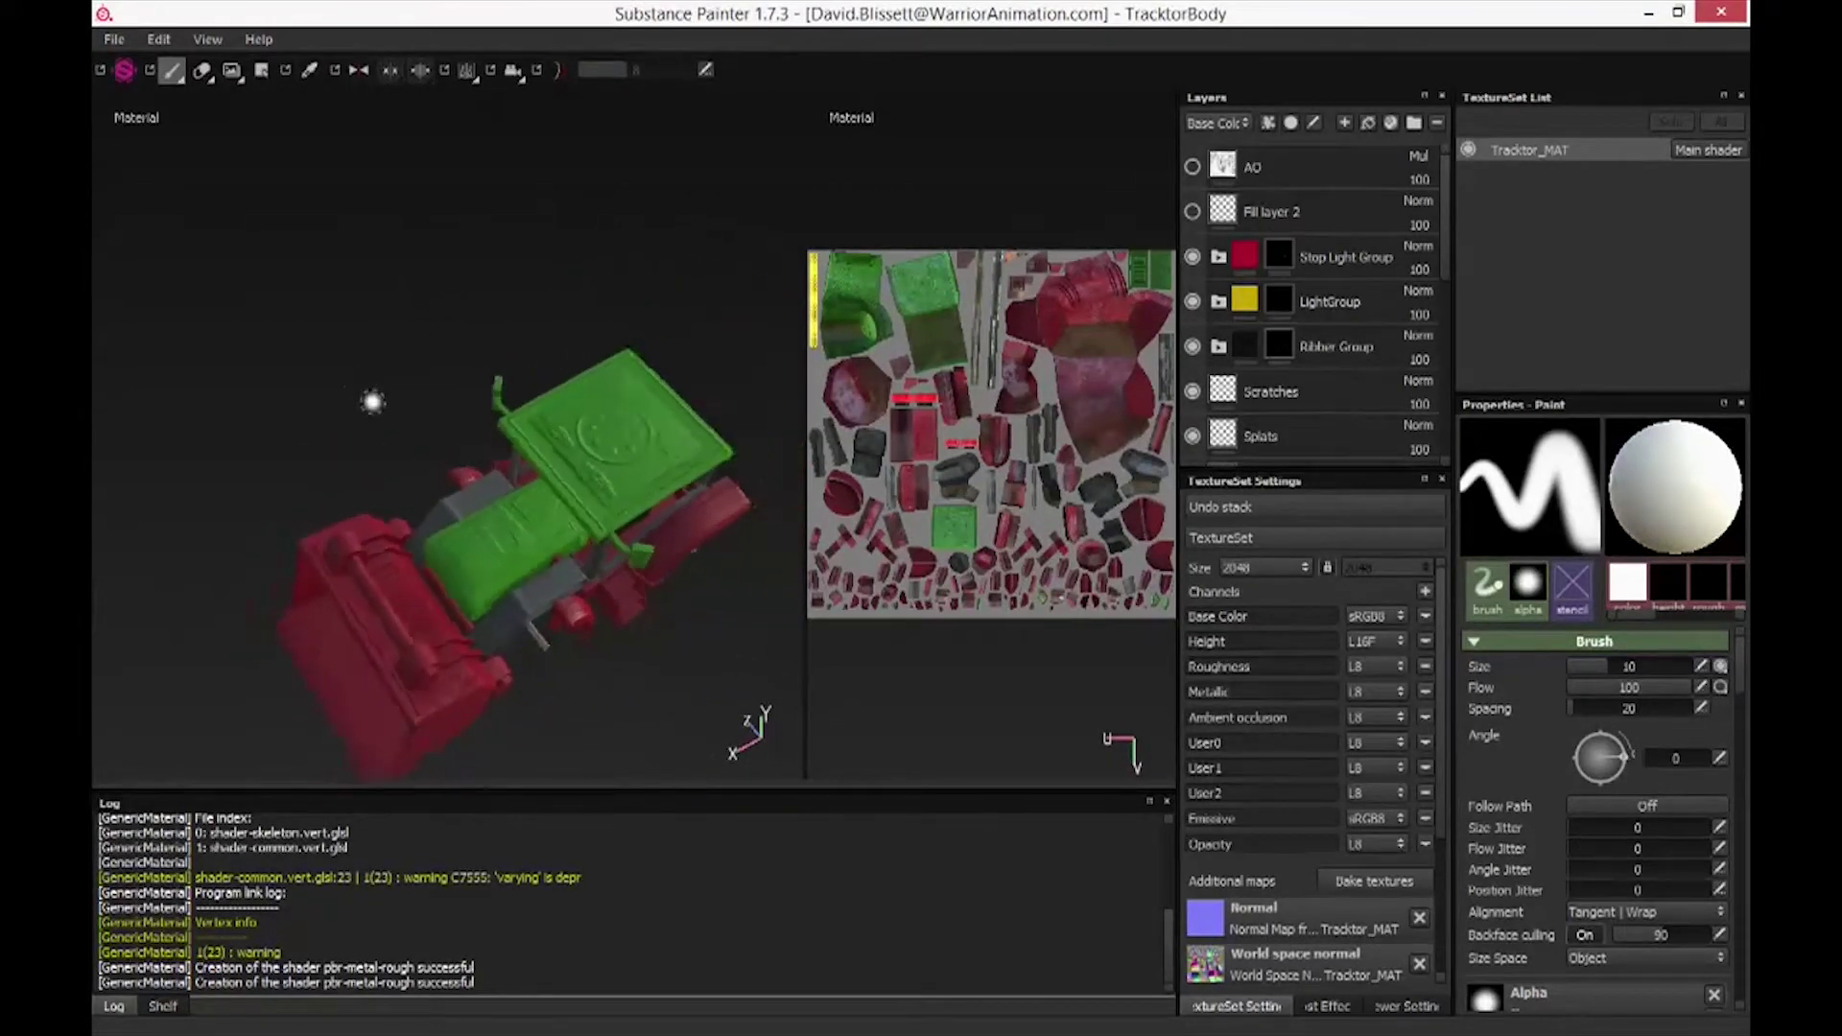
scroll(372, 401, "up", 5)
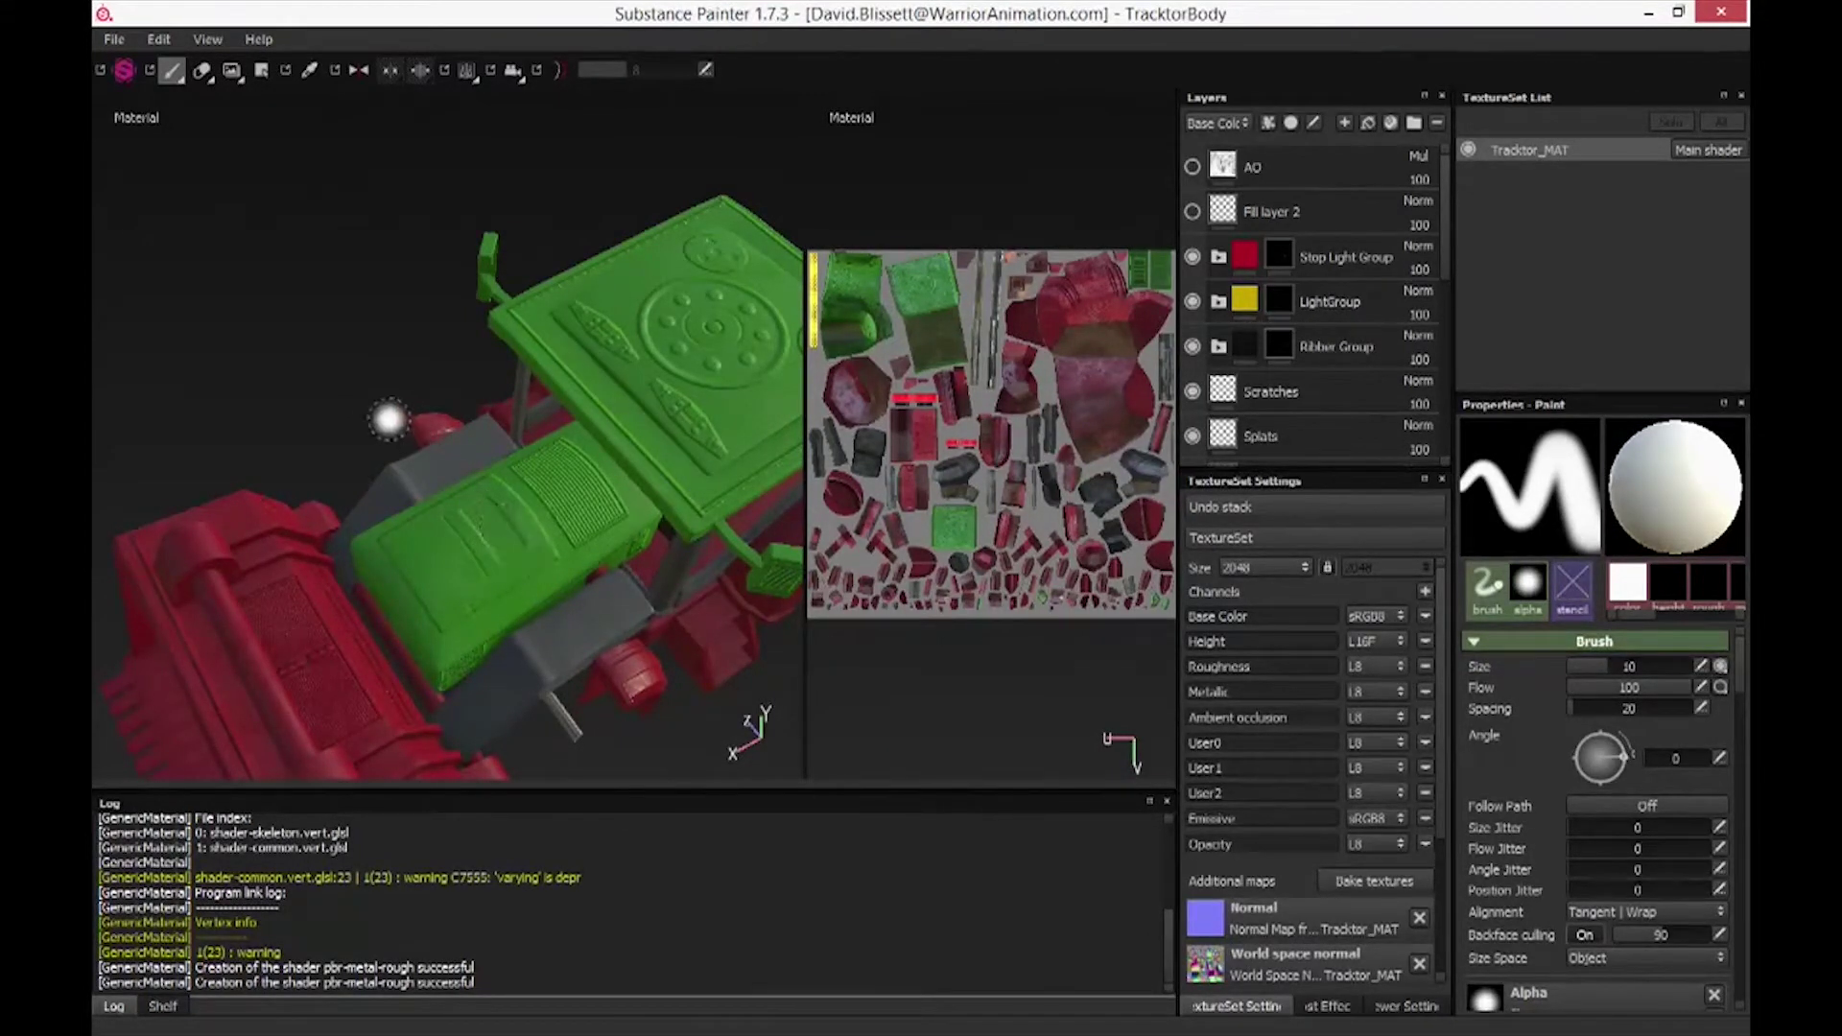
left_click_drag(364, 401, 268, 264, "alt")
scroll(1332, 384, "down", 2)
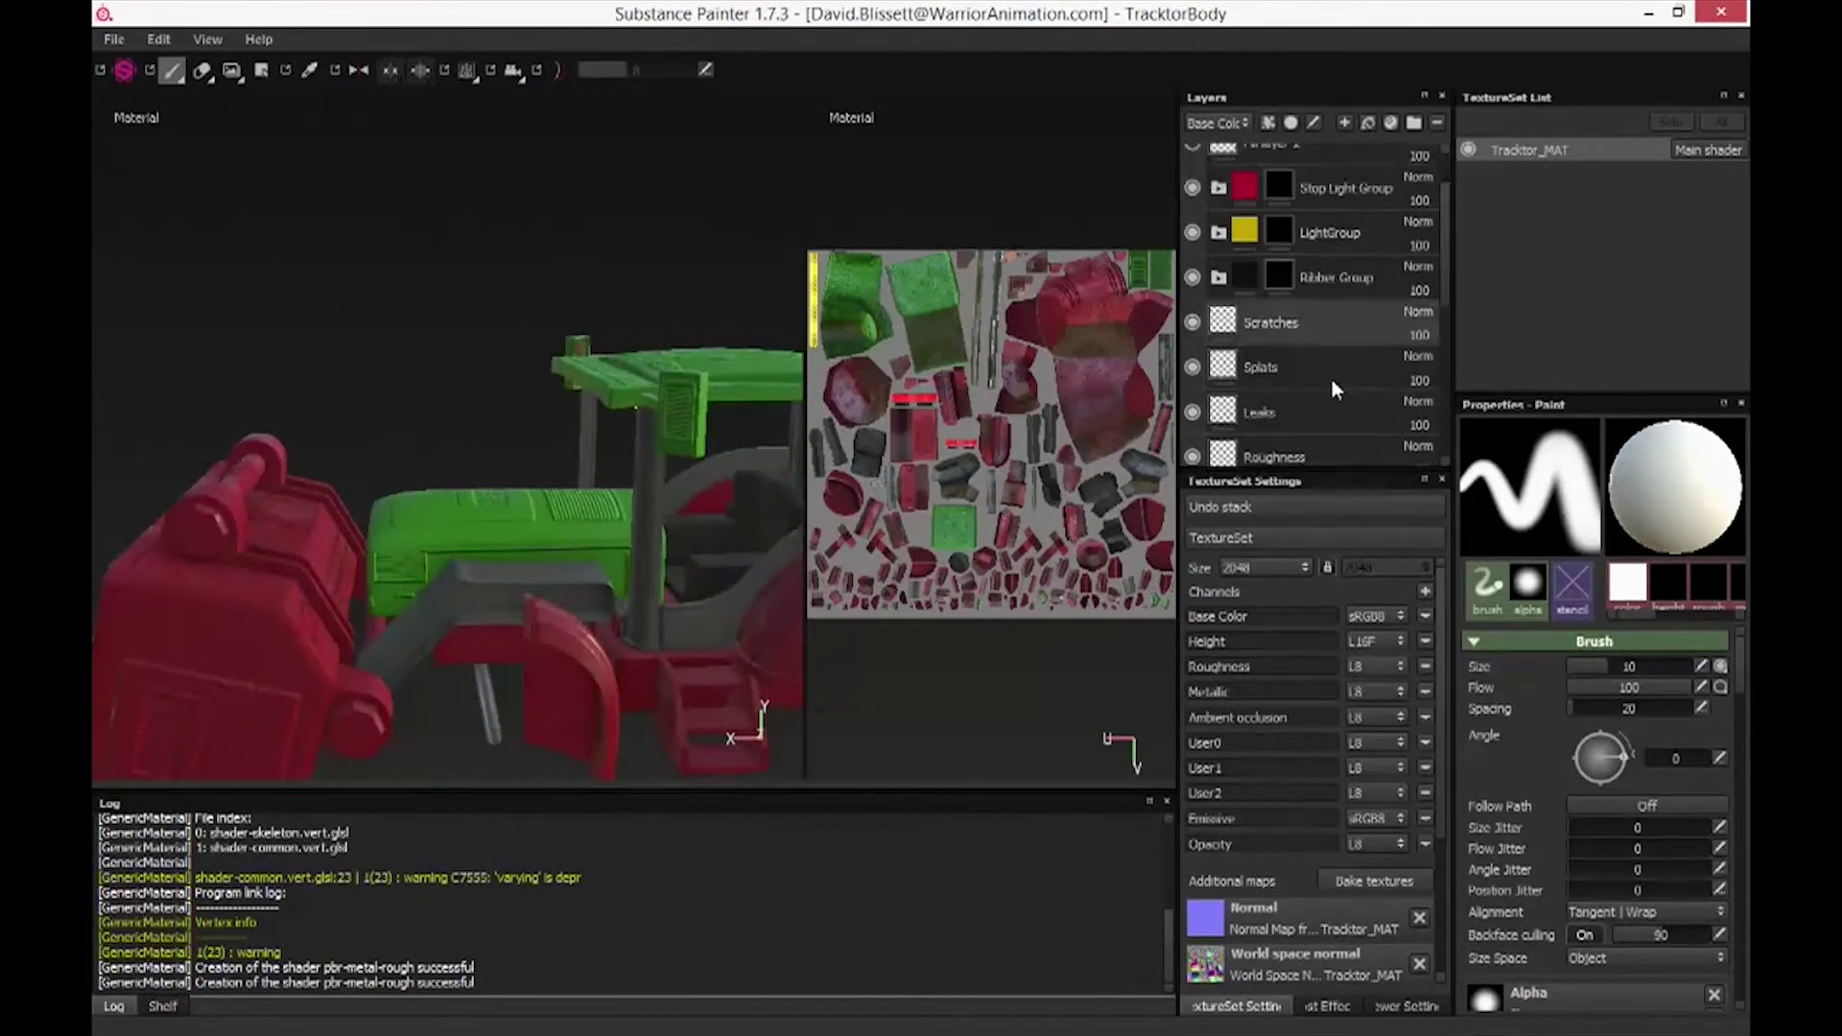
scroll(1331, 384, "down", 5)
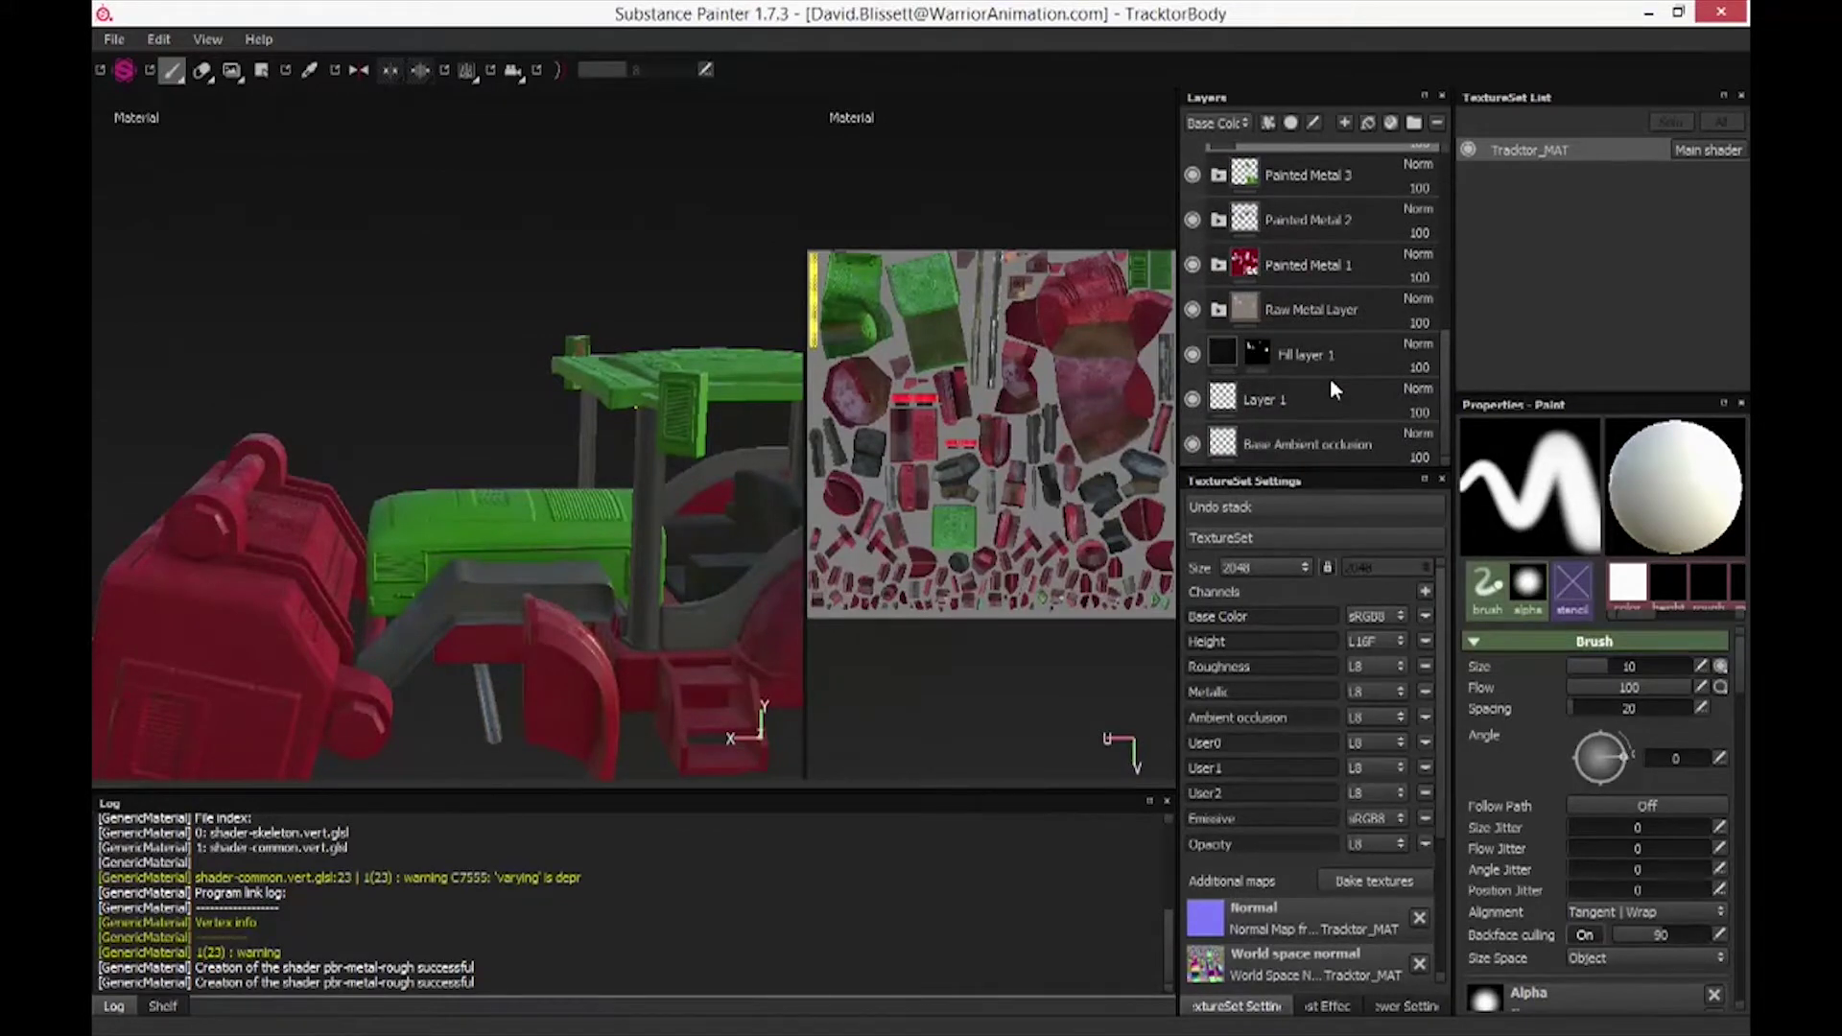
scroll(1331, 382, "up", 4)
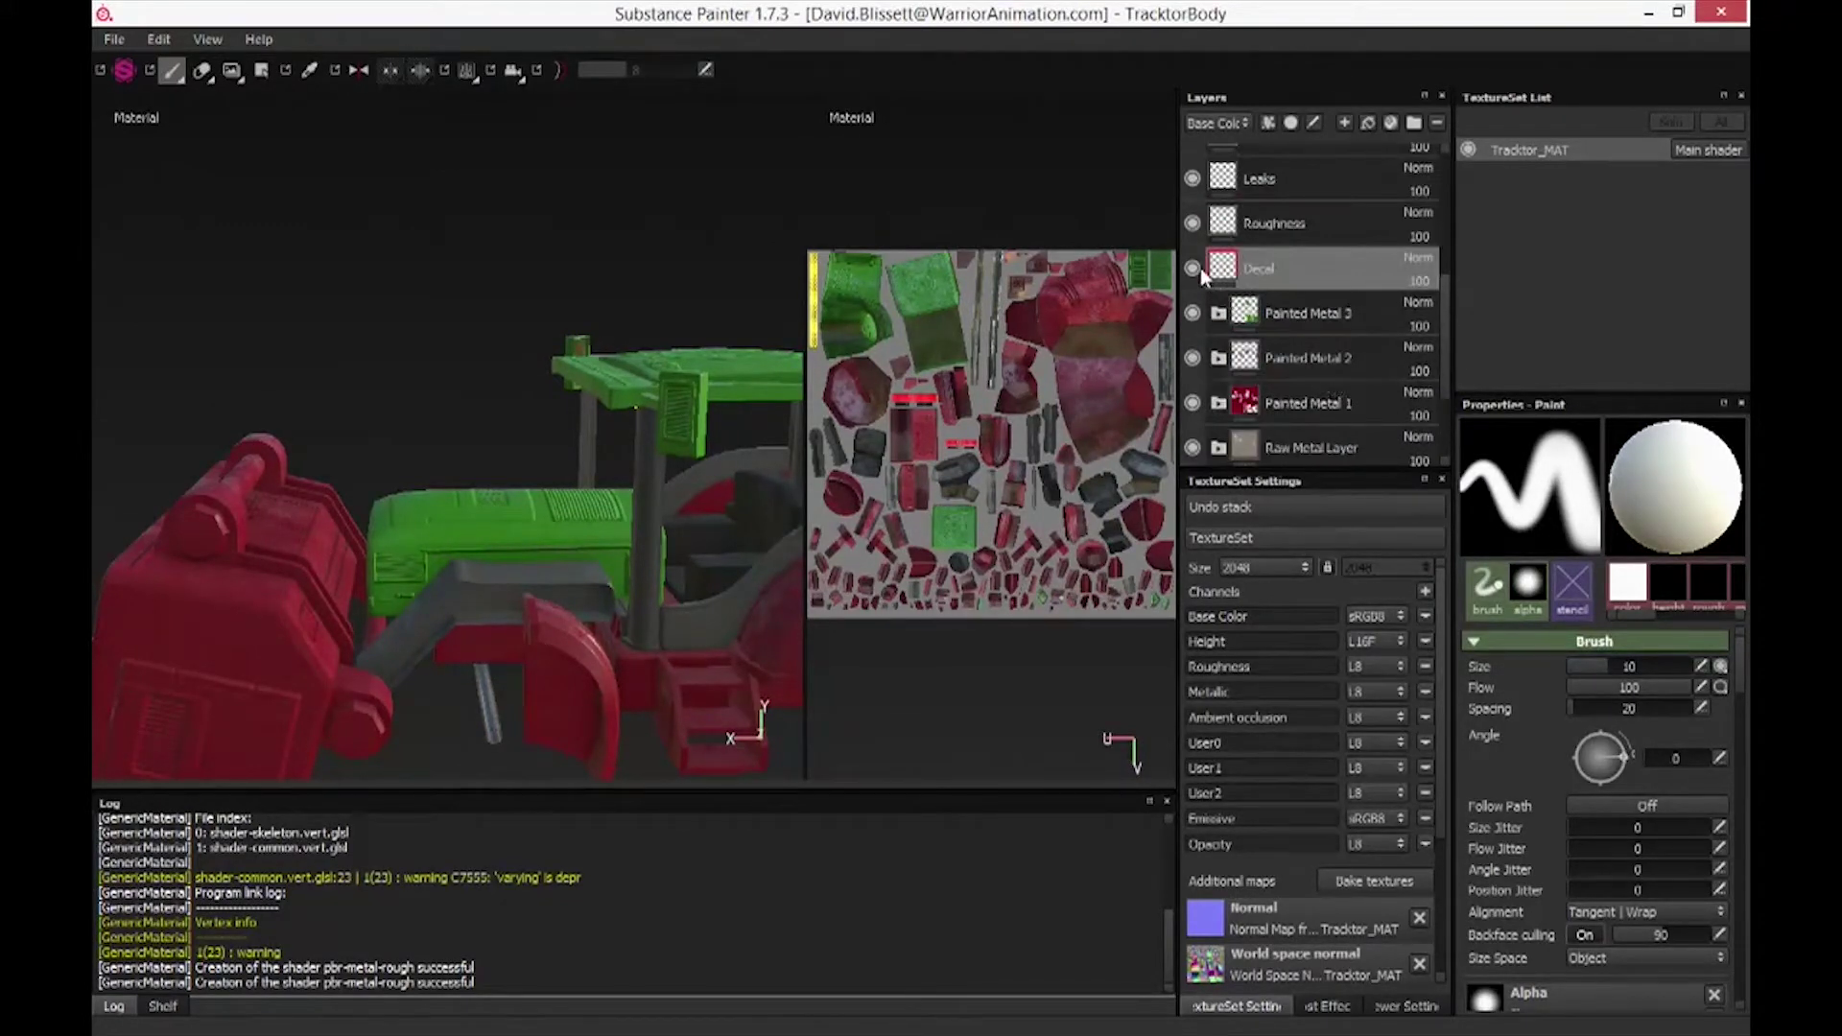
Hide the Decal layer to compare the roof and hood without its detail, and show it again
left_click(1193, 267)
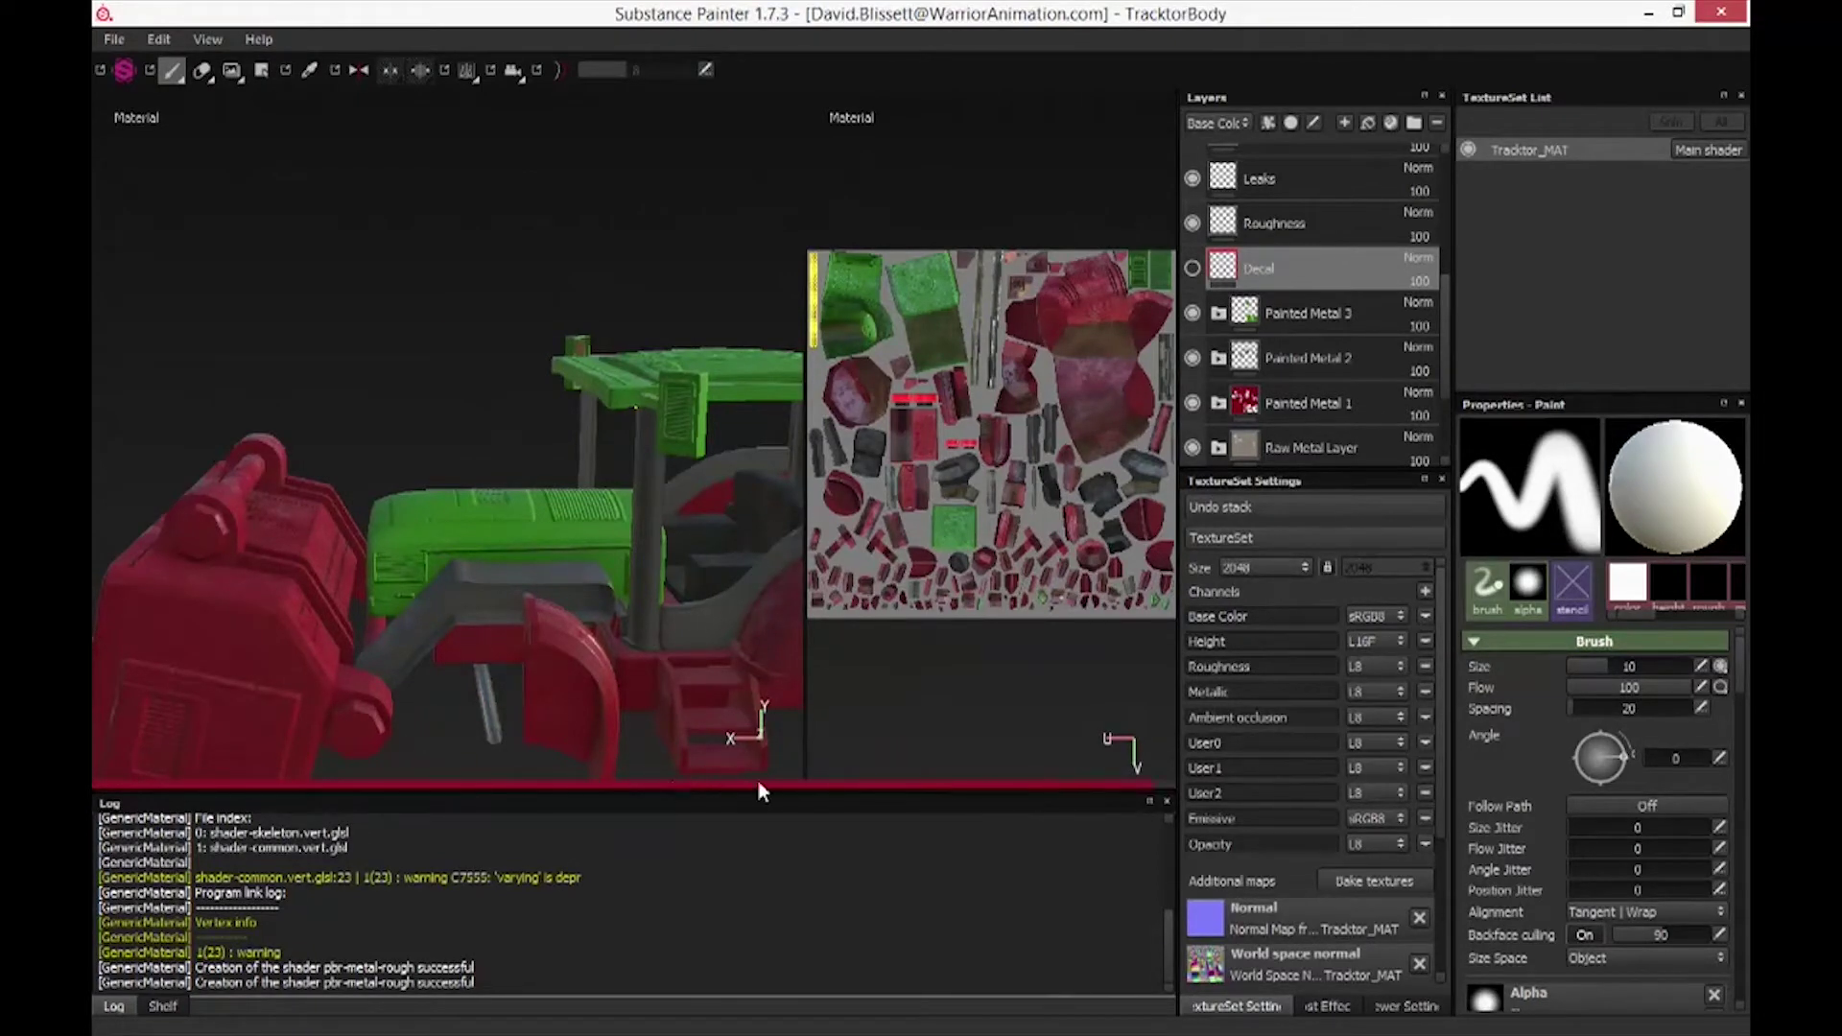
left_click_drag(473, 511, 620, 592, "alt")
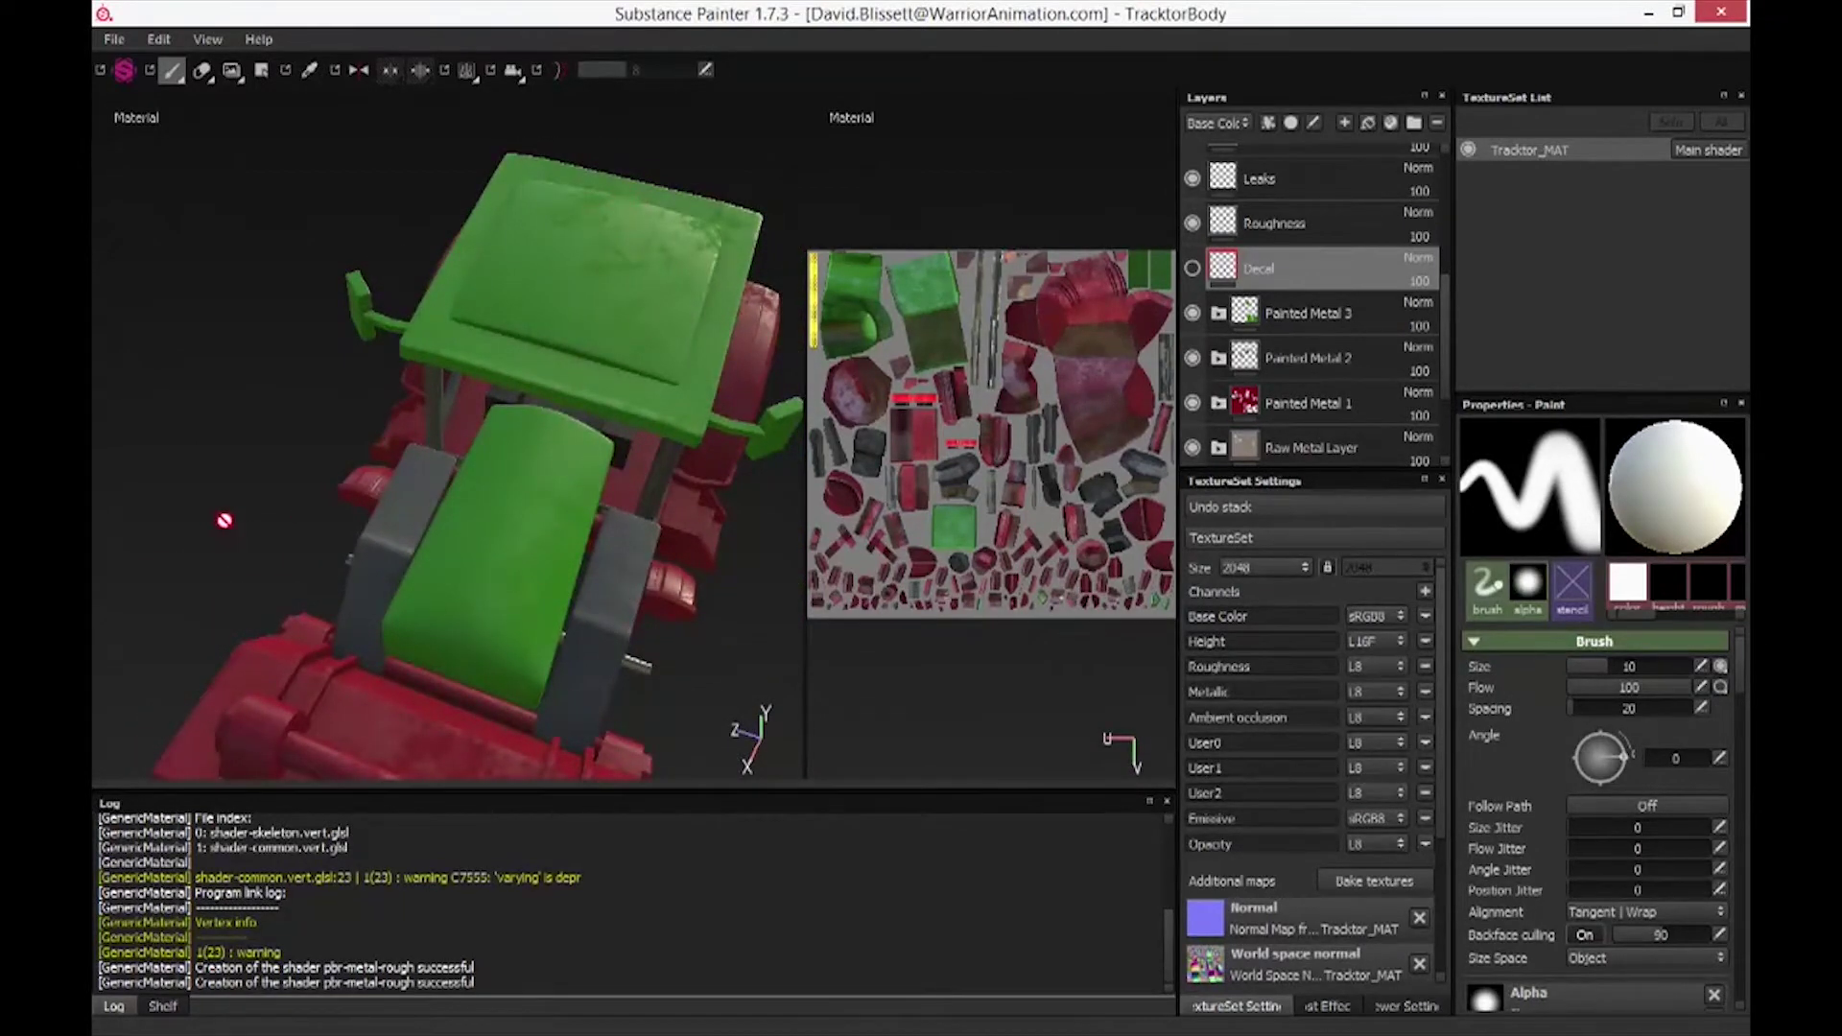
left_click_drag(224, 520, 221, 477, "alt")
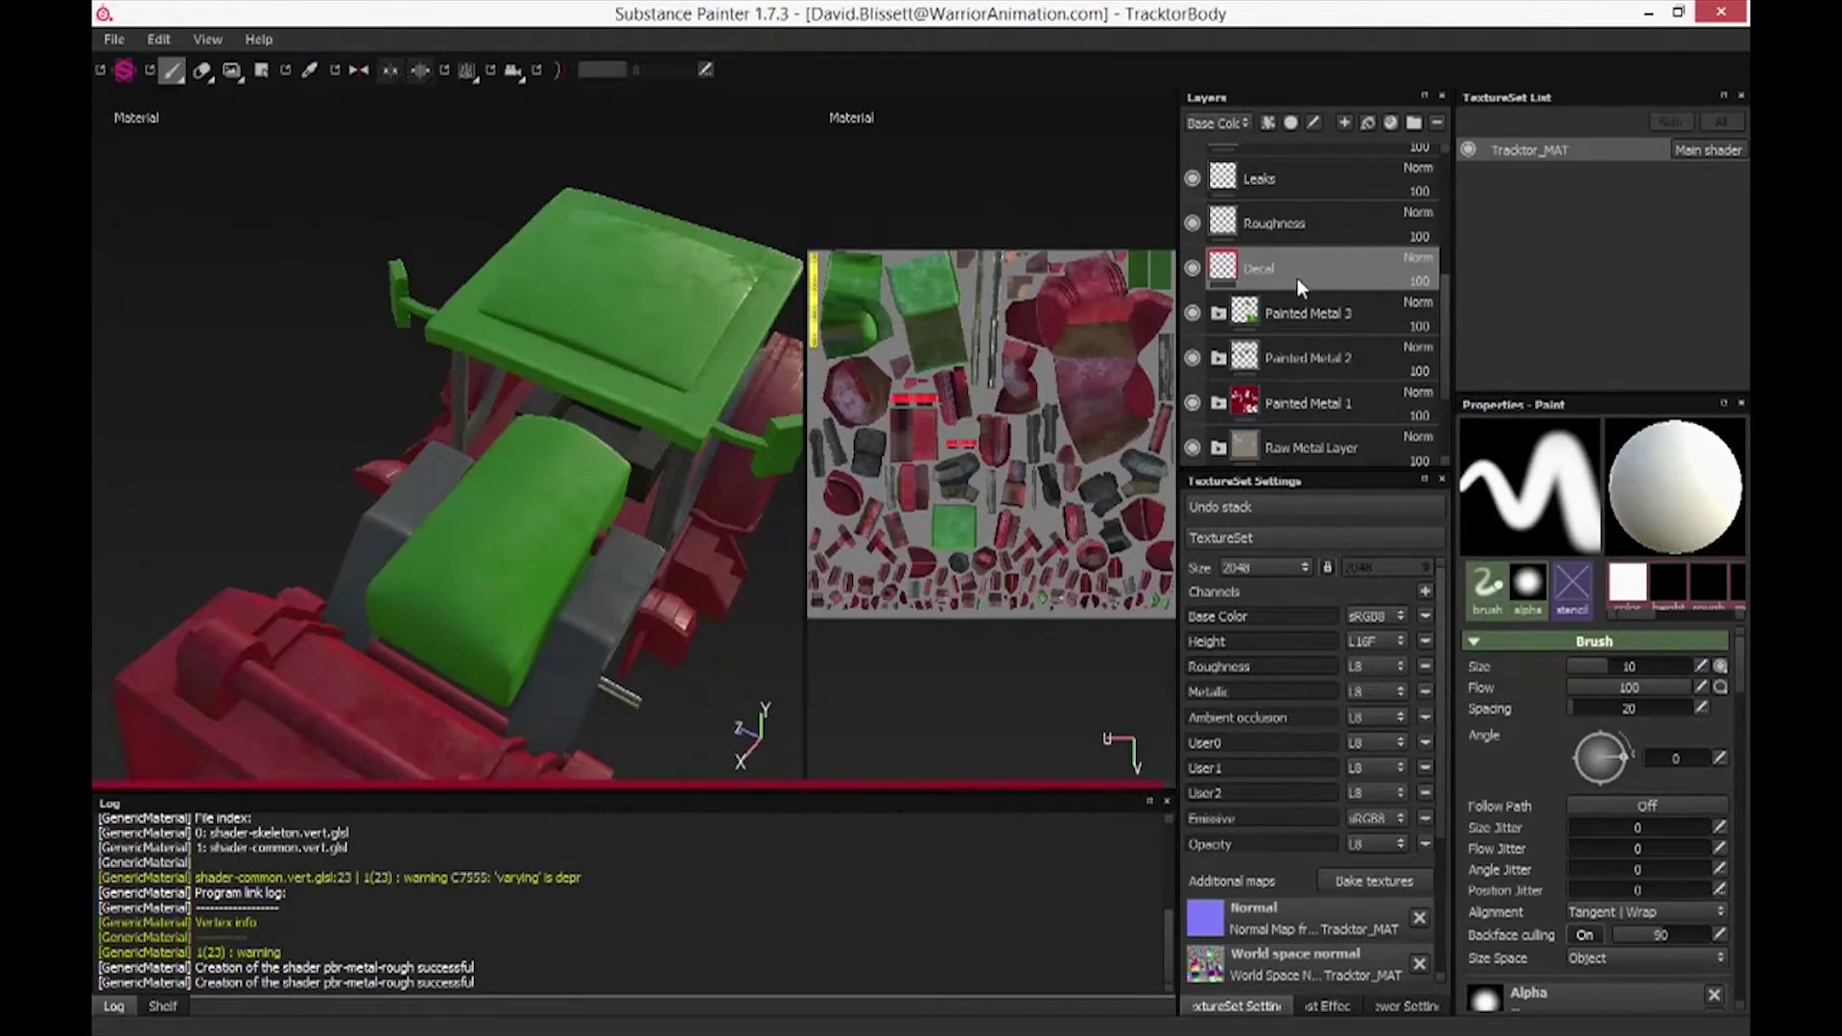
Hide the Painted Metal 3 group to examine the metal beneath the green paint, and show it again
left_click(1191, 312)
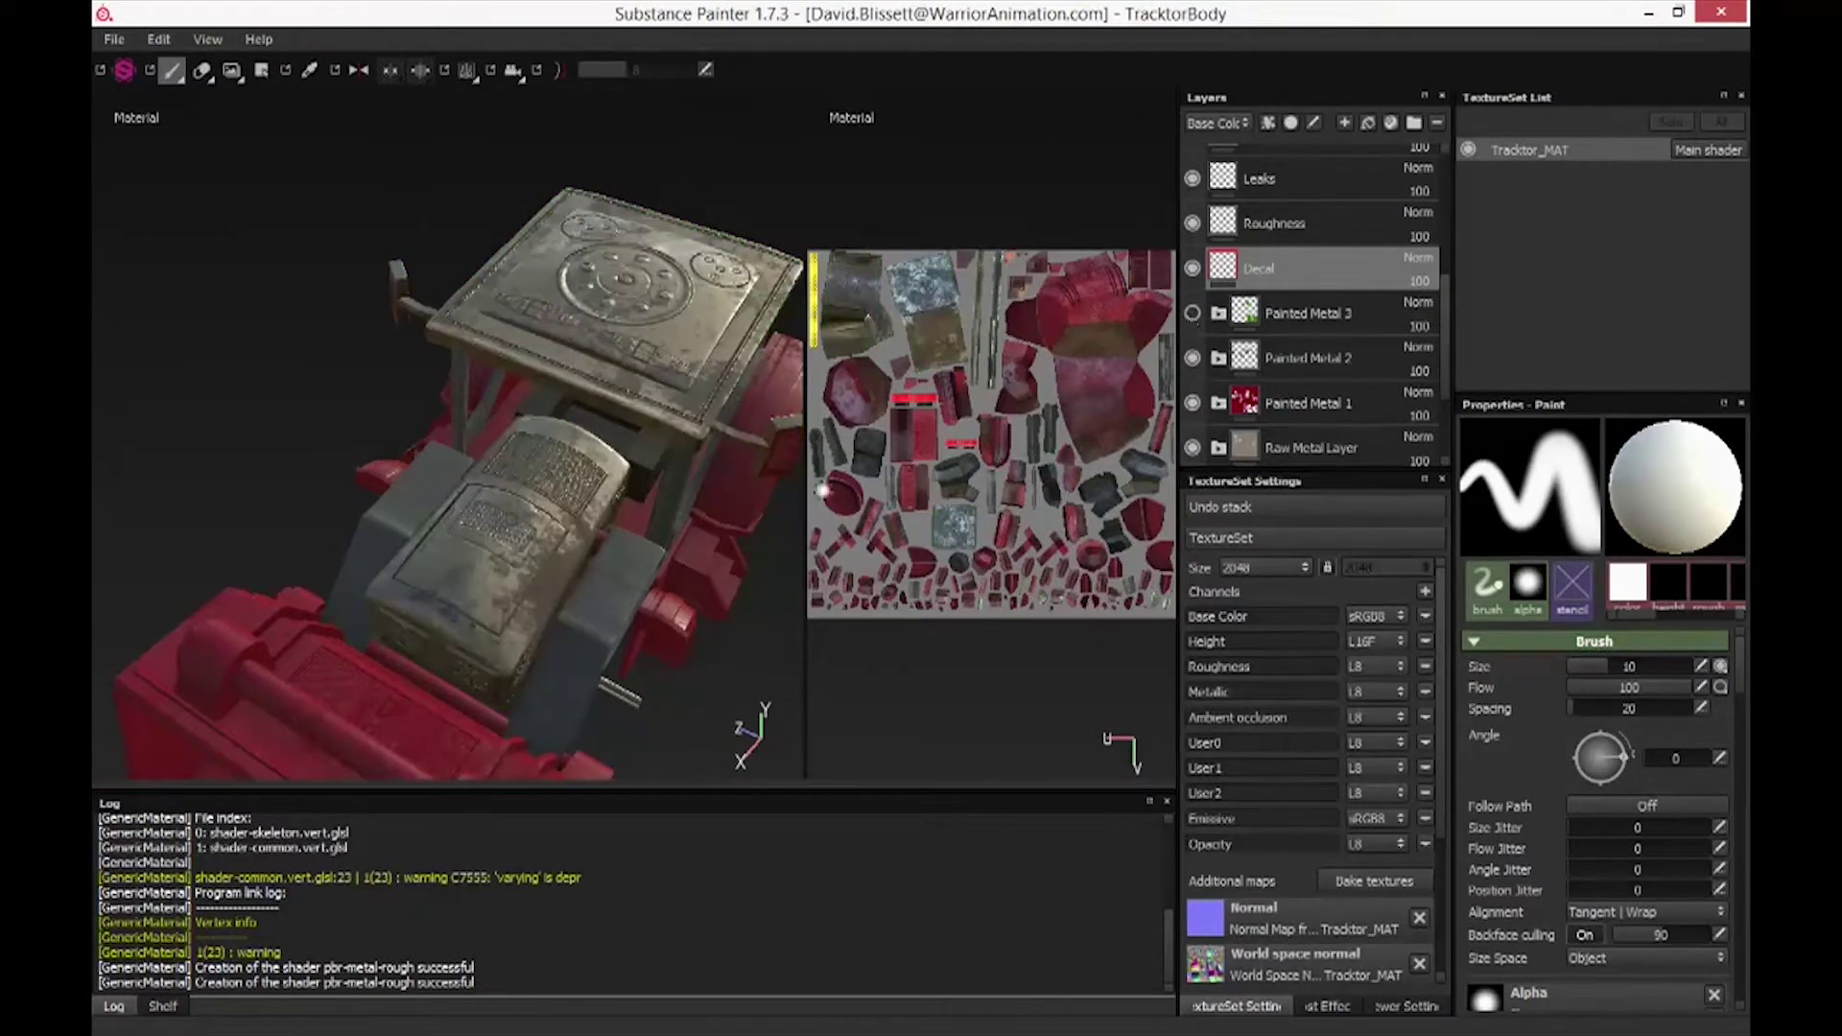
left_click_drag(205, 403, 151, 346, "alt")
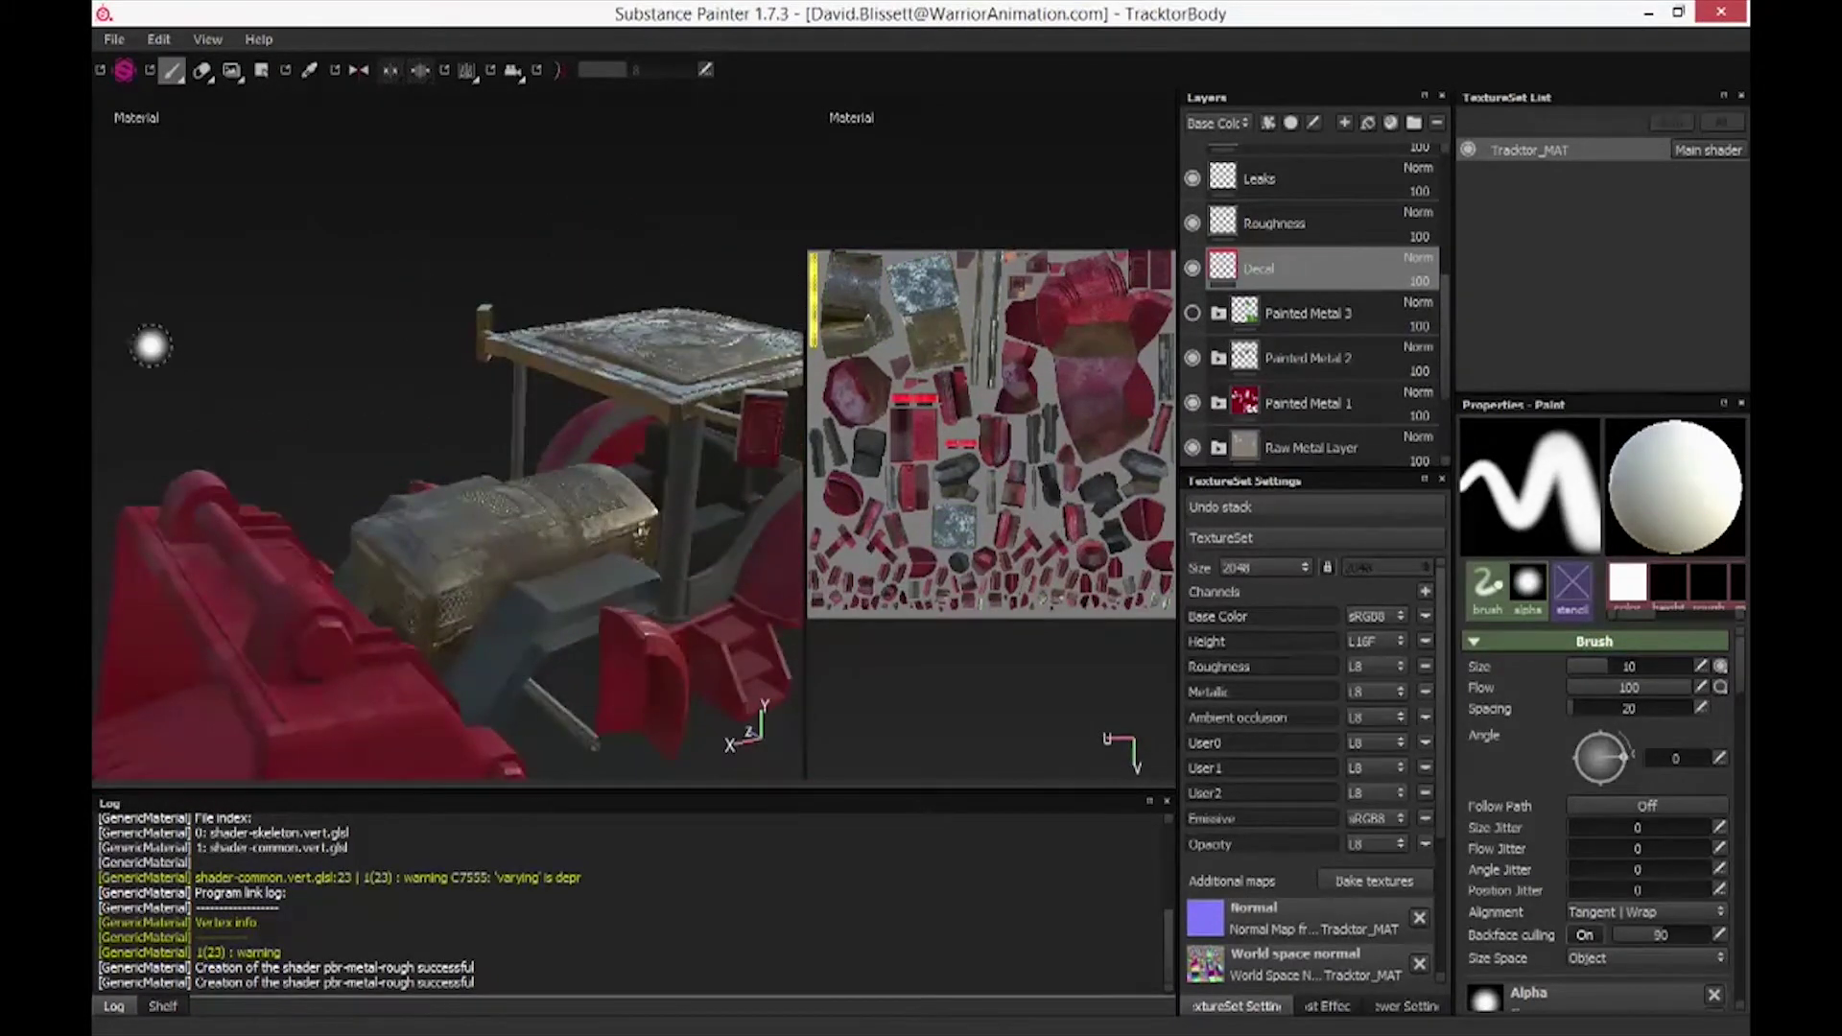
left_click(1193, 313)
Hide the Roughness layer and the Painted Metal 3 group, and view the roof and hood from above
left_click(1193, 223)
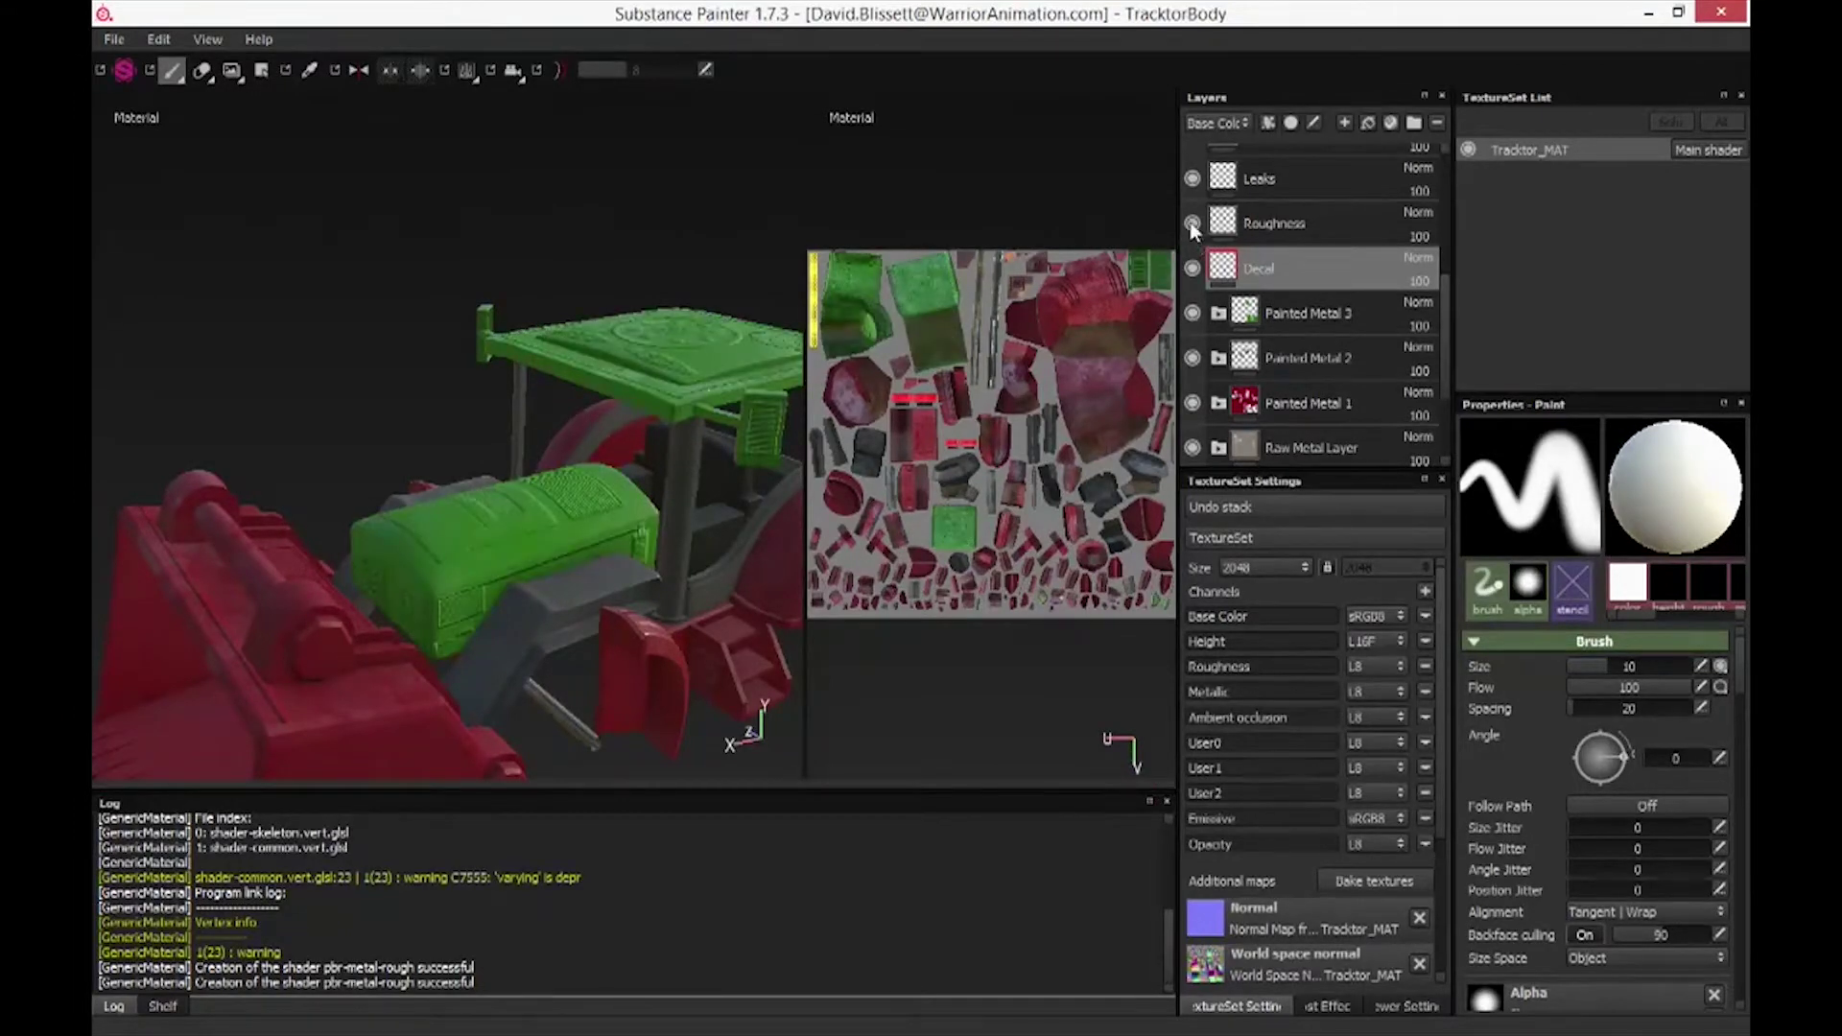
left_click(1192, 314)
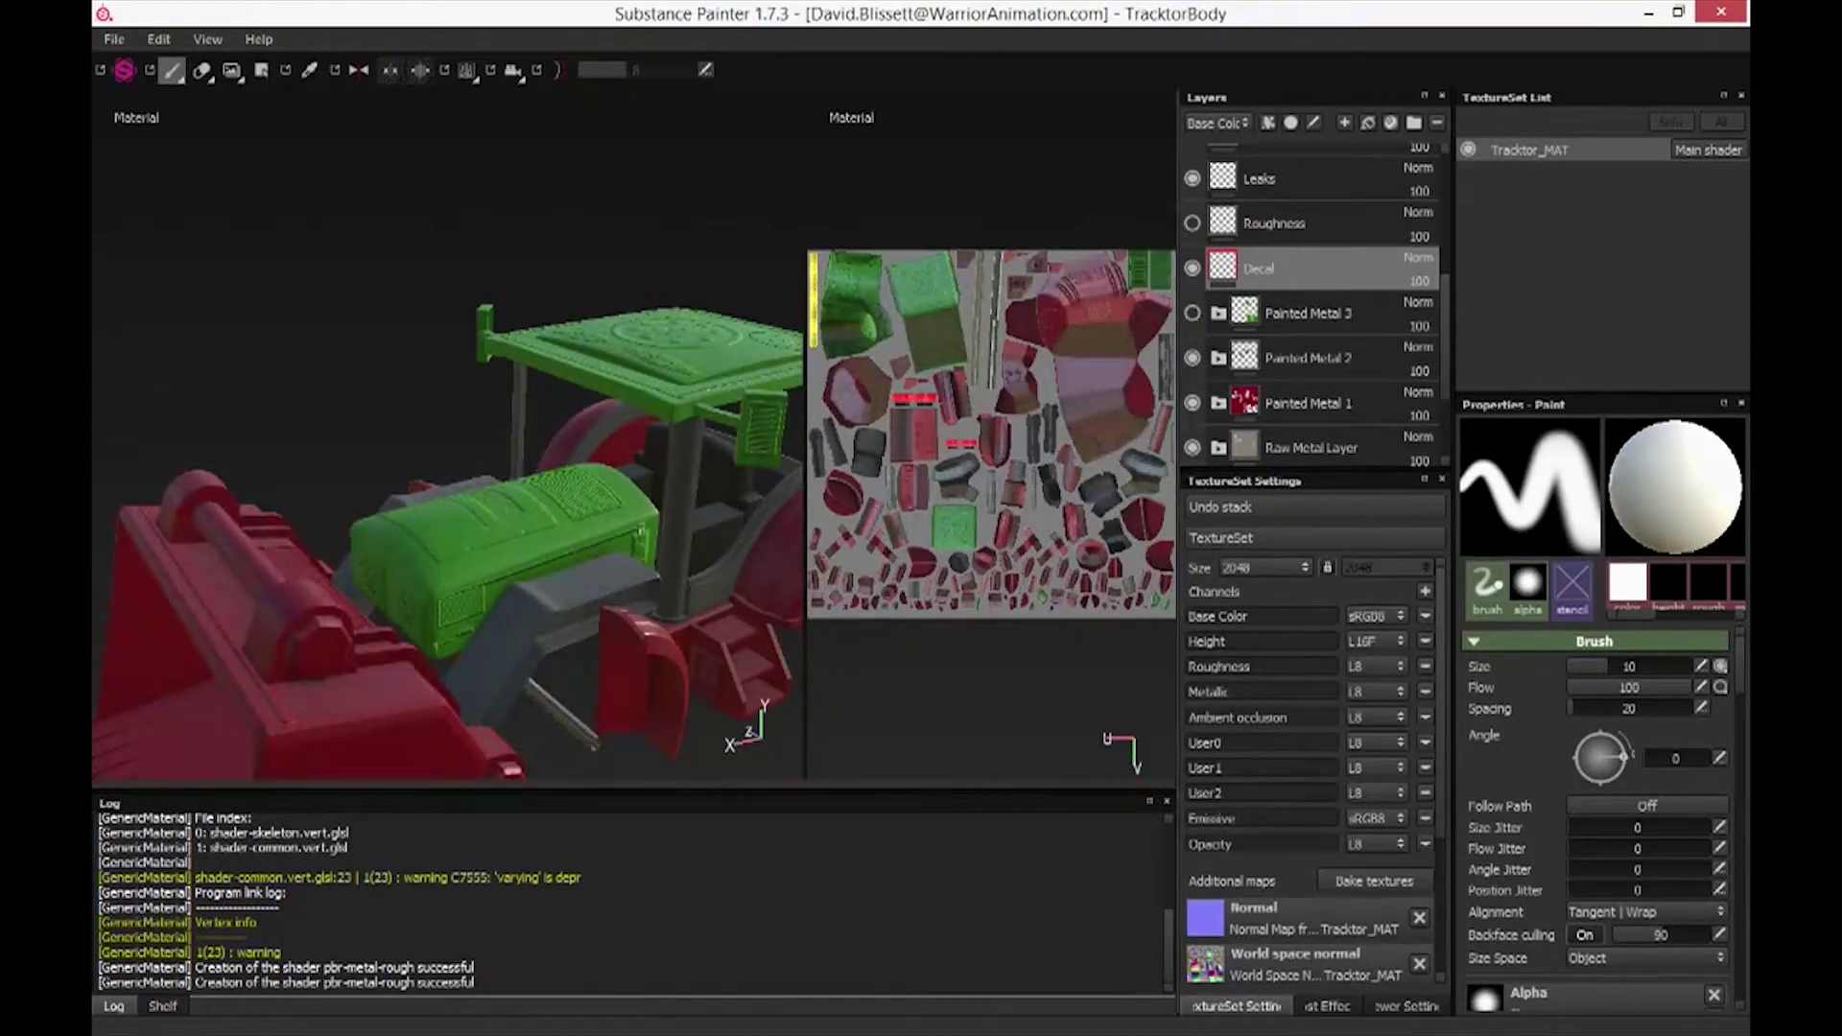
mouse_move(255, 349)
left_mouse_down("alt")
mouse_move(263, 399)
mouse_move(335, 486)
left_mouse_up("alt")
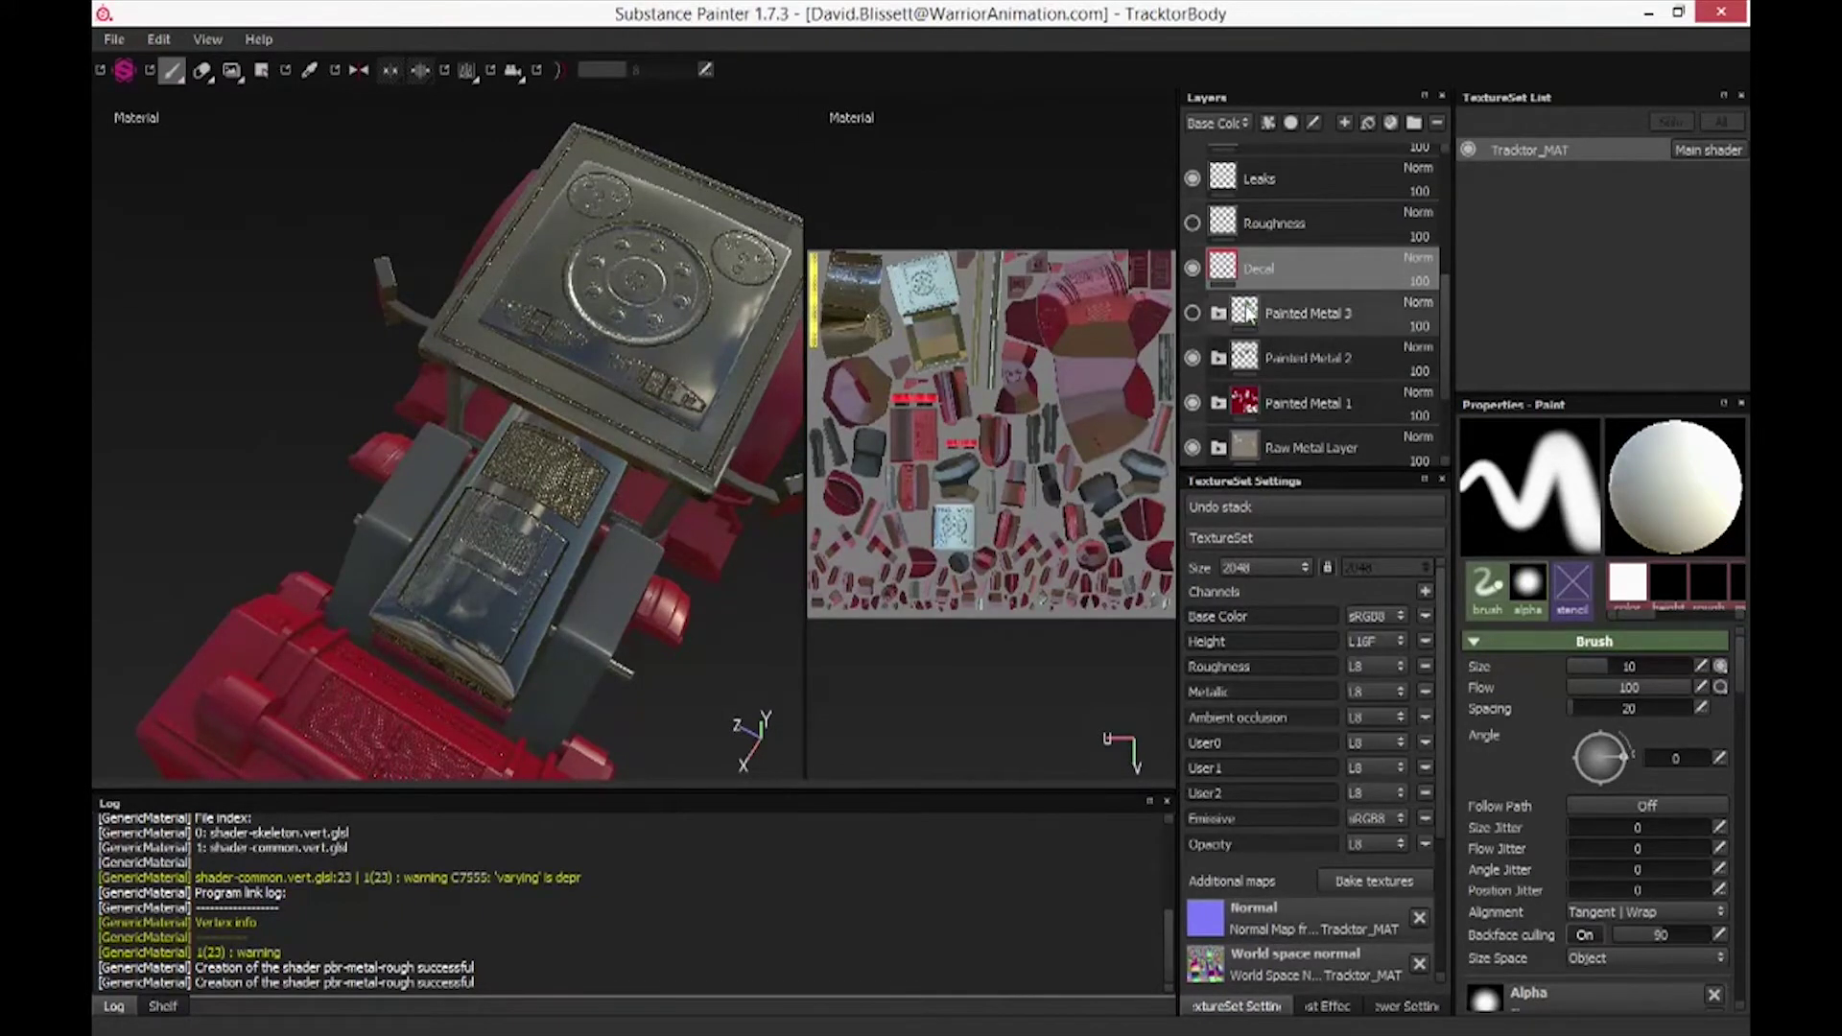
Hide the Decal layer and show the Roughness layer again on the bare metal roof and hood
left_click(1191, 269)
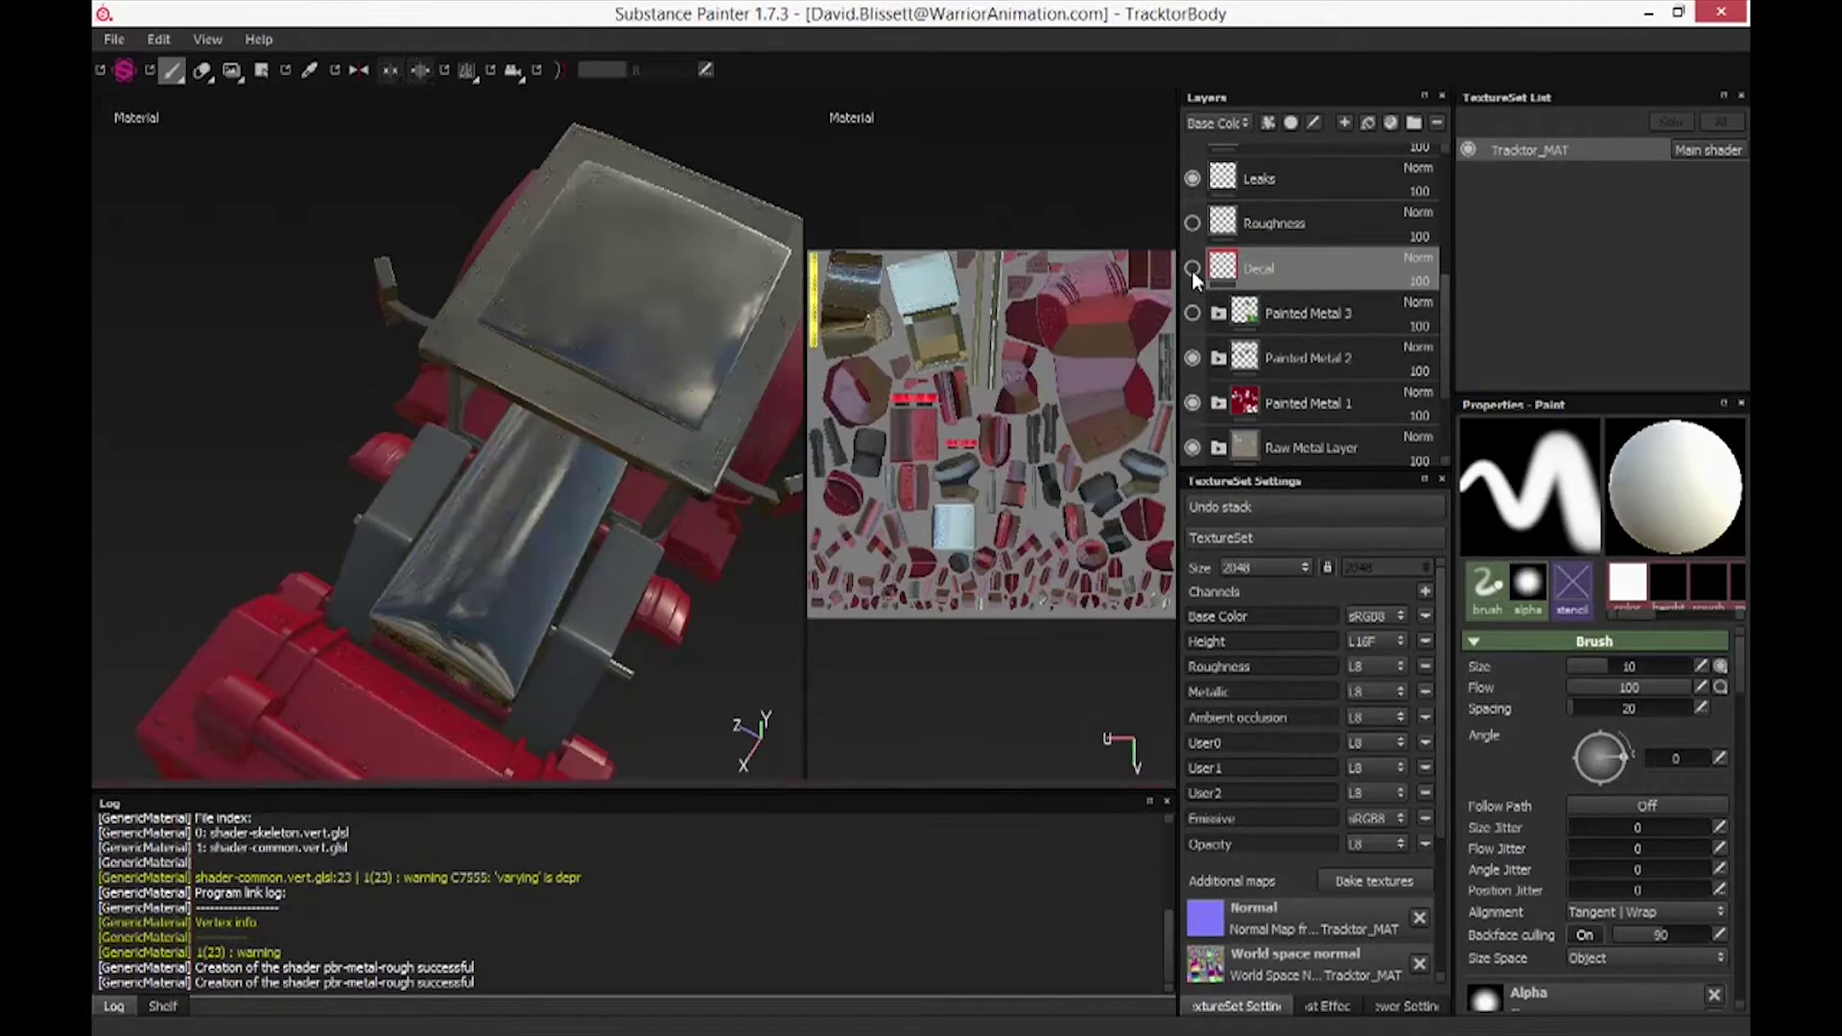
left_click_drag(327, 474, 342, 443, "alt")
scroll(952, 384, "up", 1)
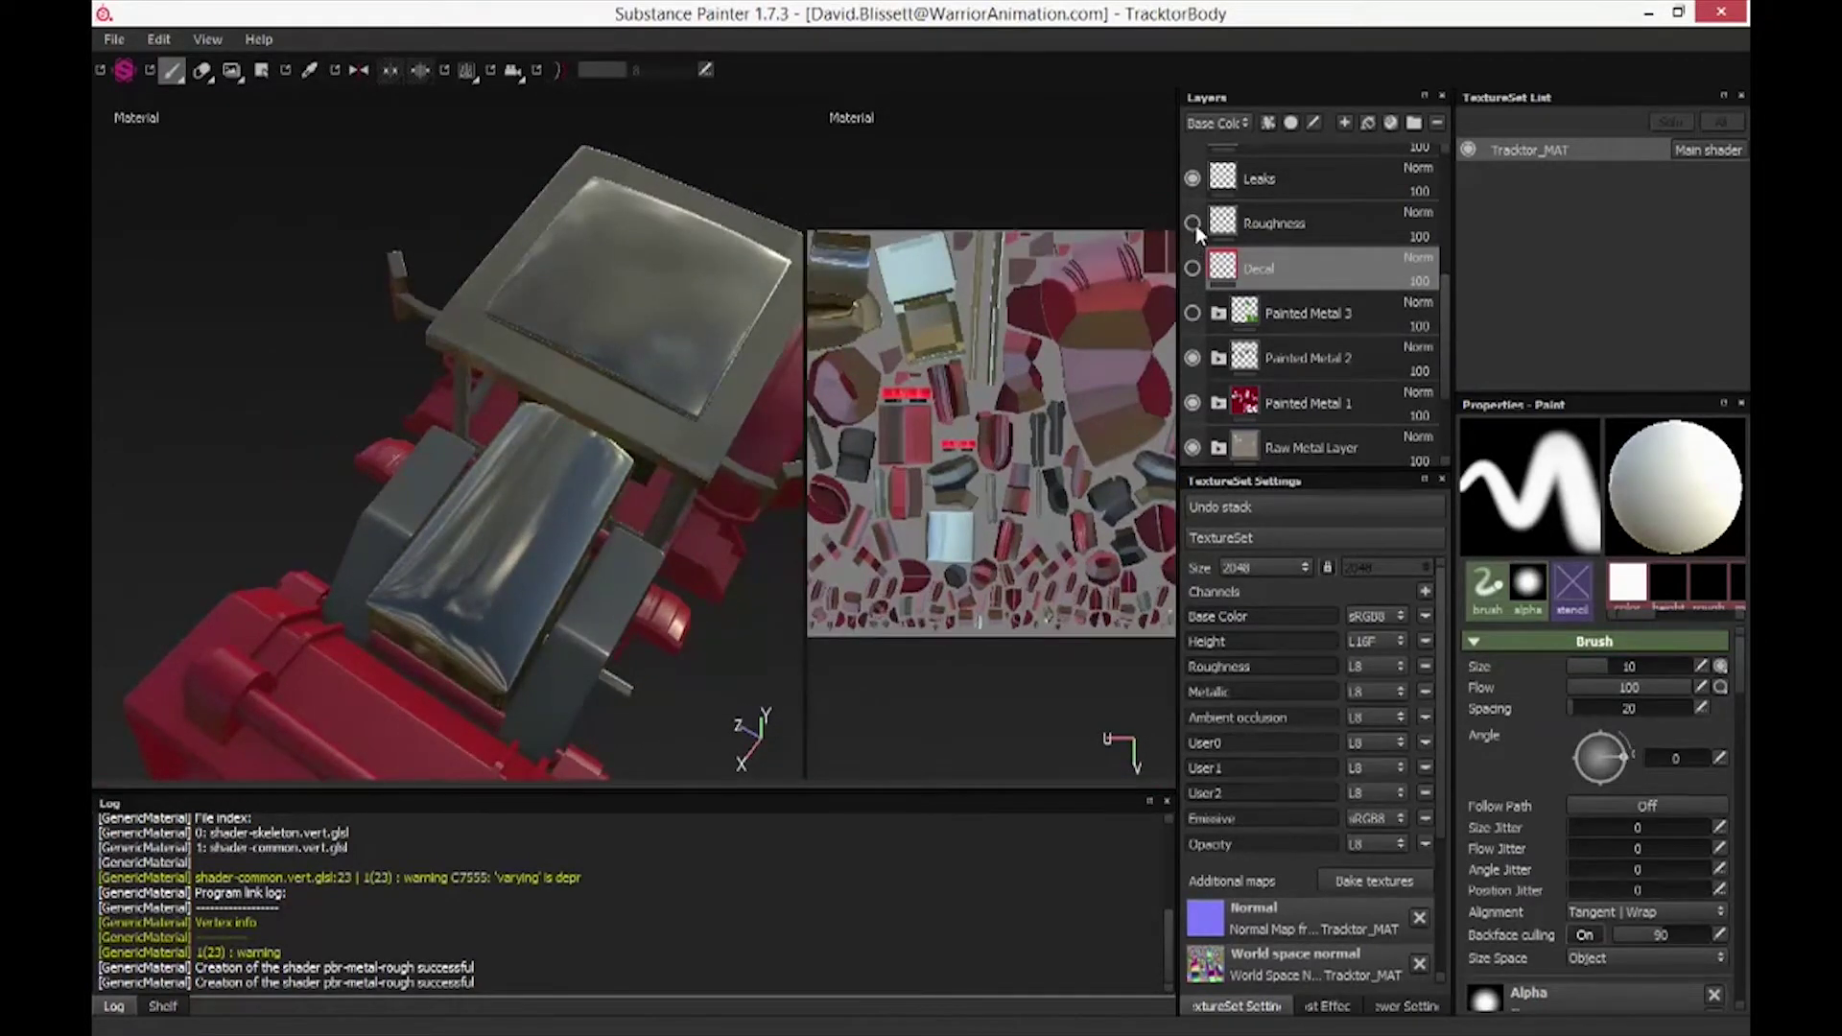
left_click(1192, 223)
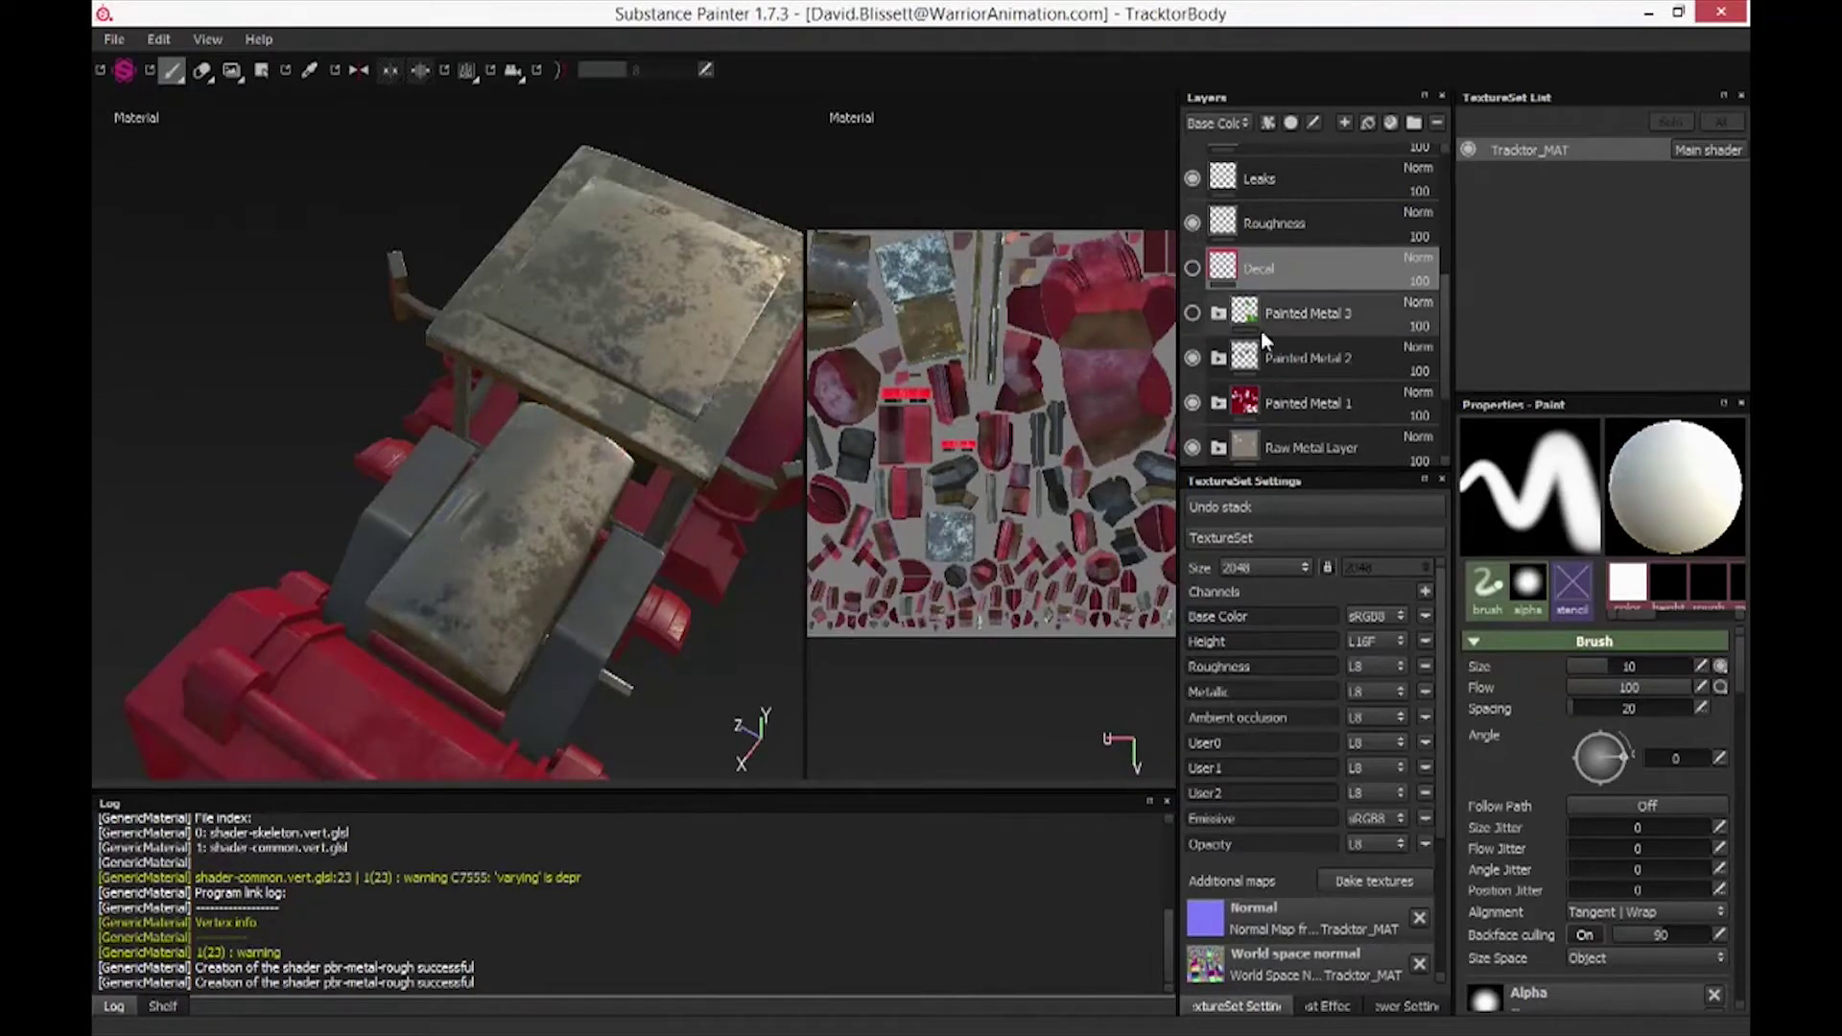
Show the Decal layer and the Painted Metal 3 group again on the tractor's roof and hood
left_click(1193, 312)
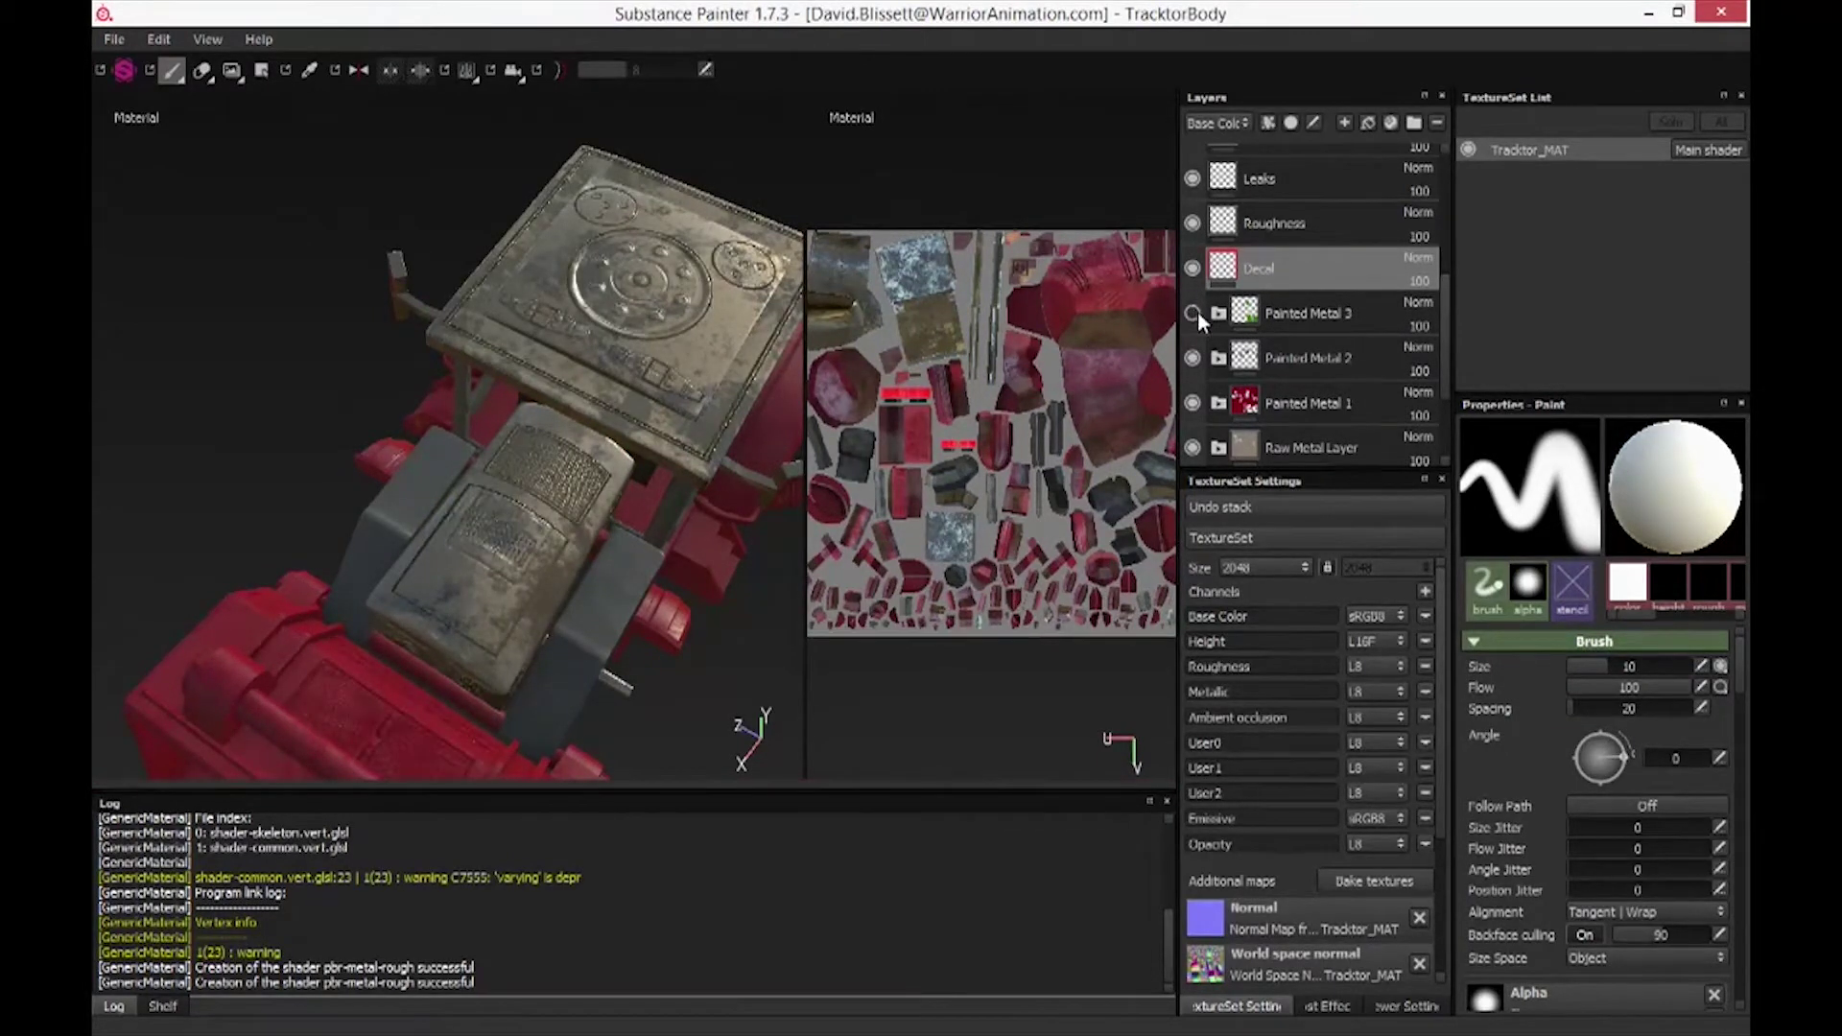
left_click(1194, 312)
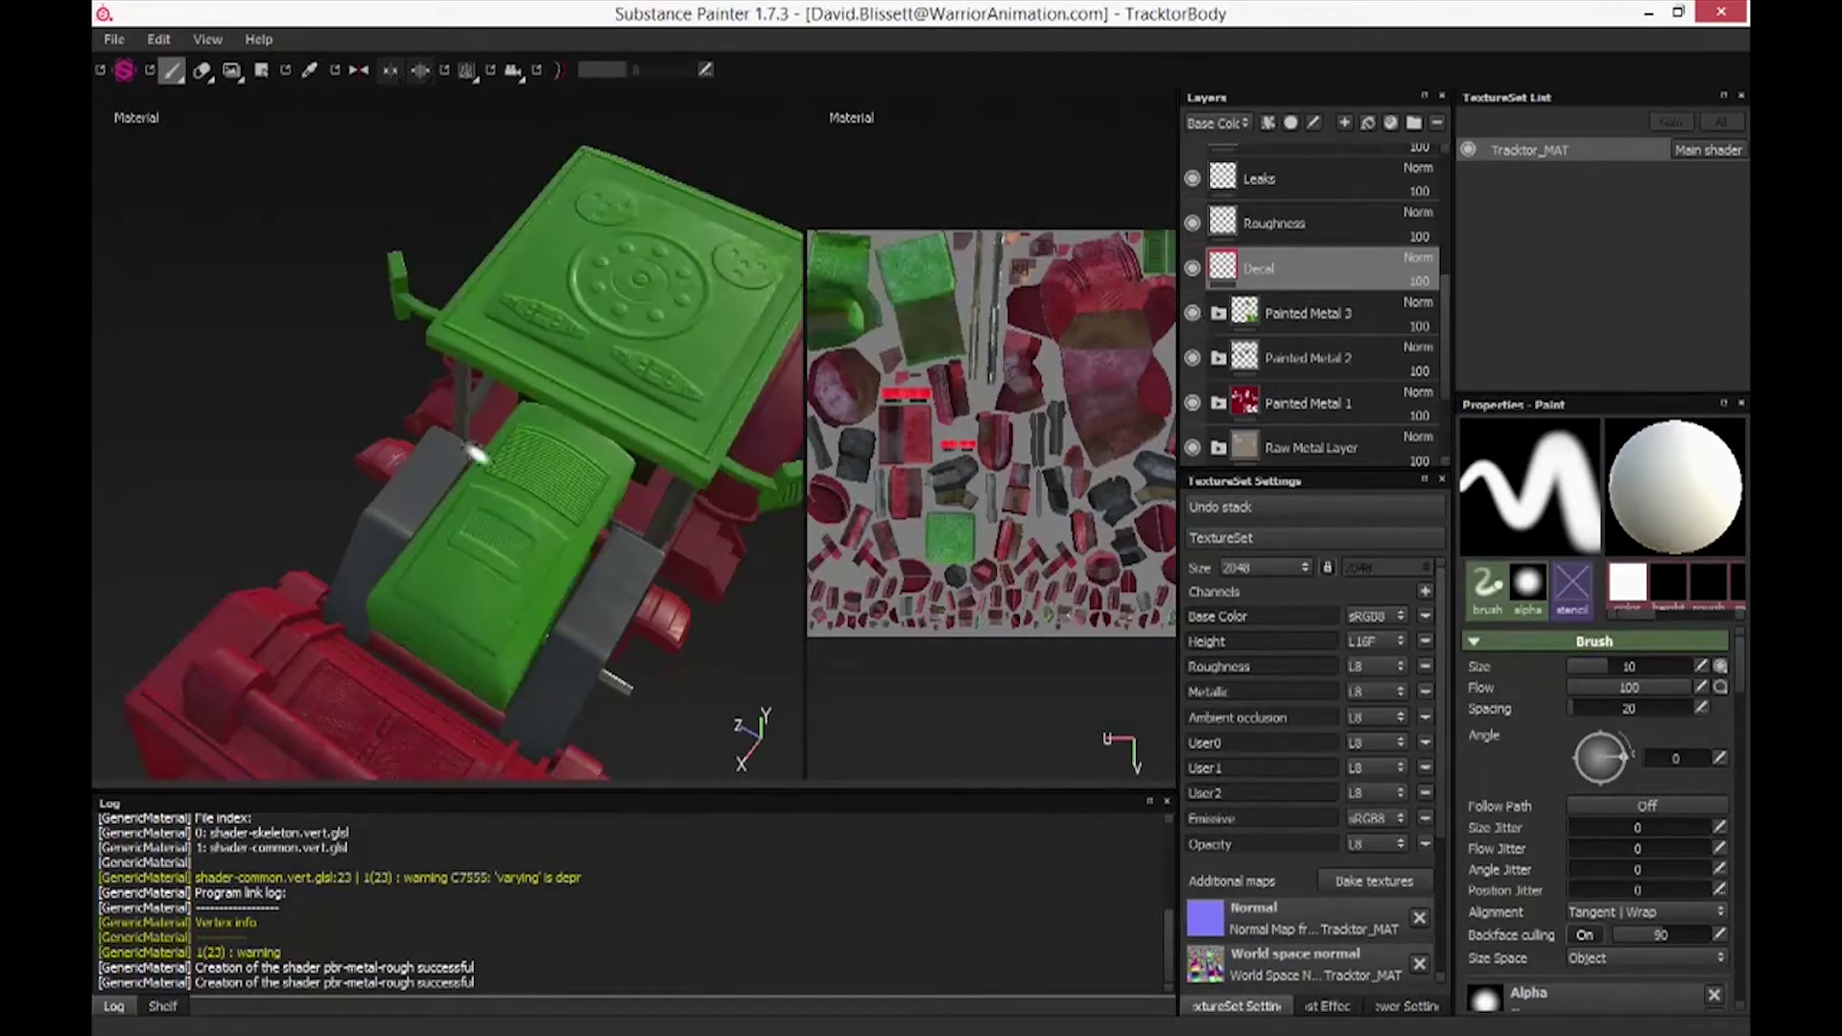
left_click_drag(134, 399, 135, 365, "alt")
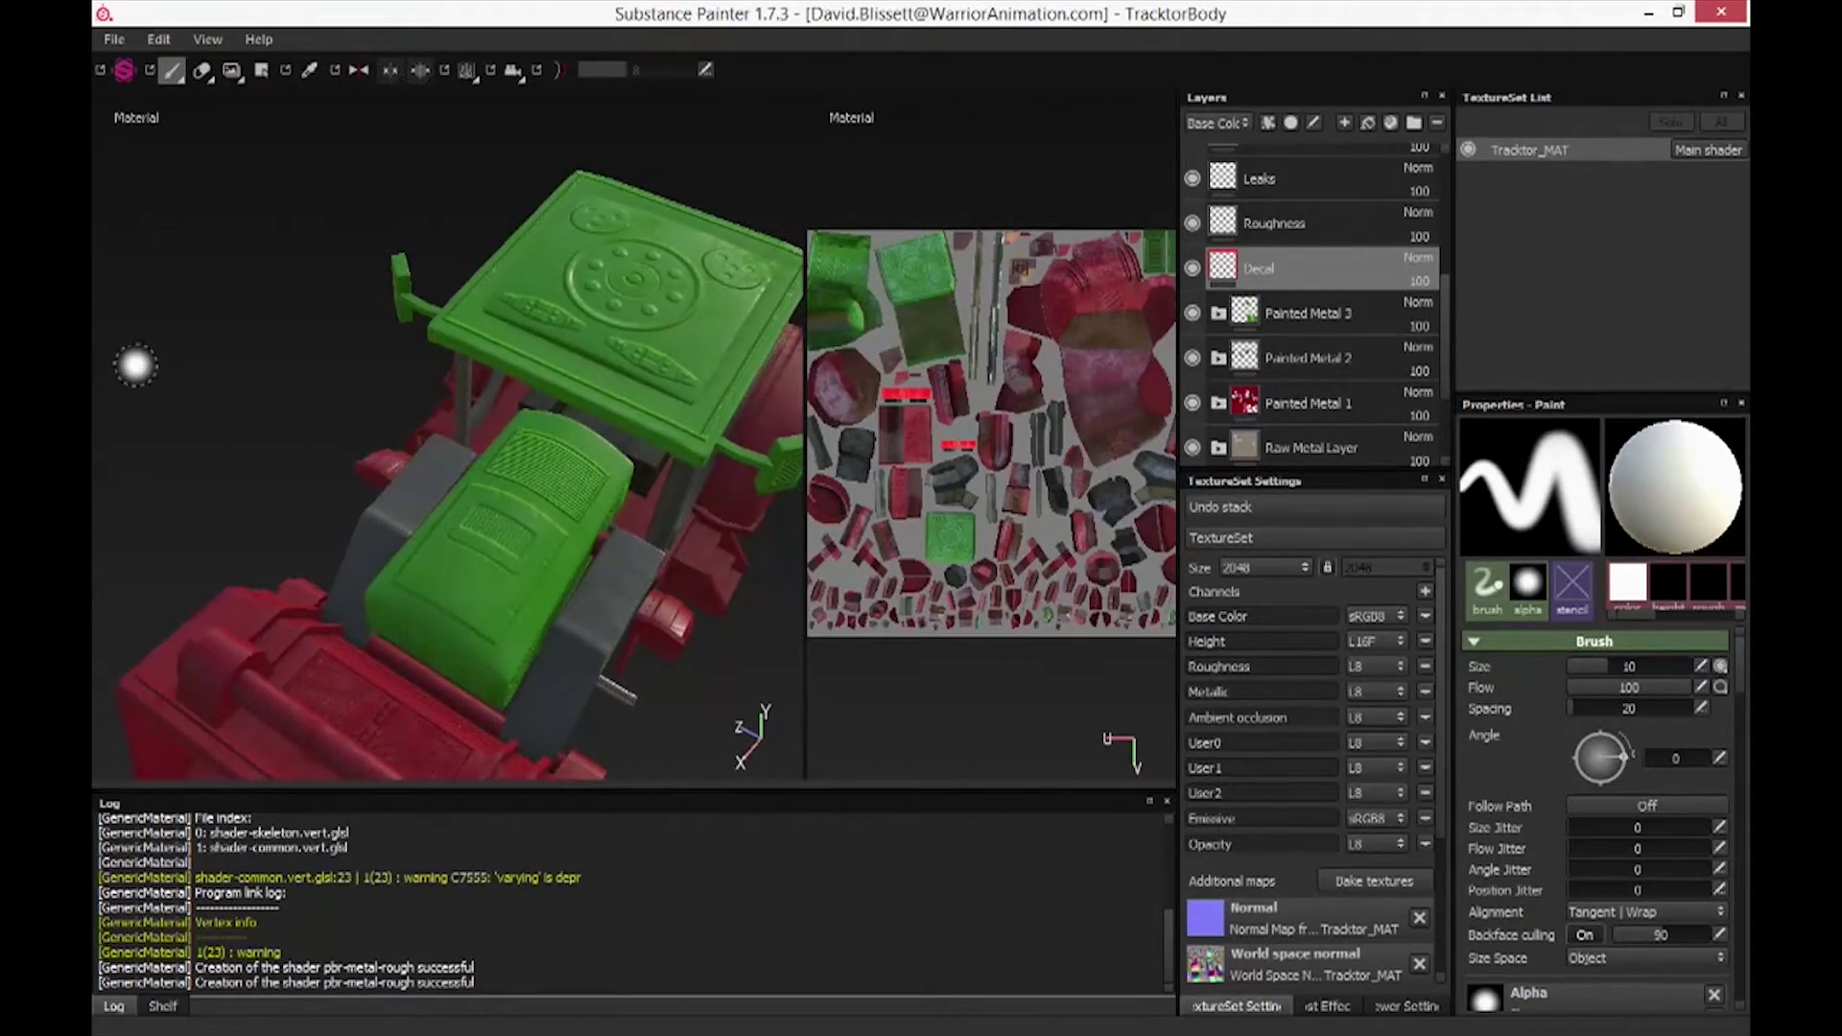
Display the Roughness and Metallic channels on their own to examine their maps on the tractor
key("c")
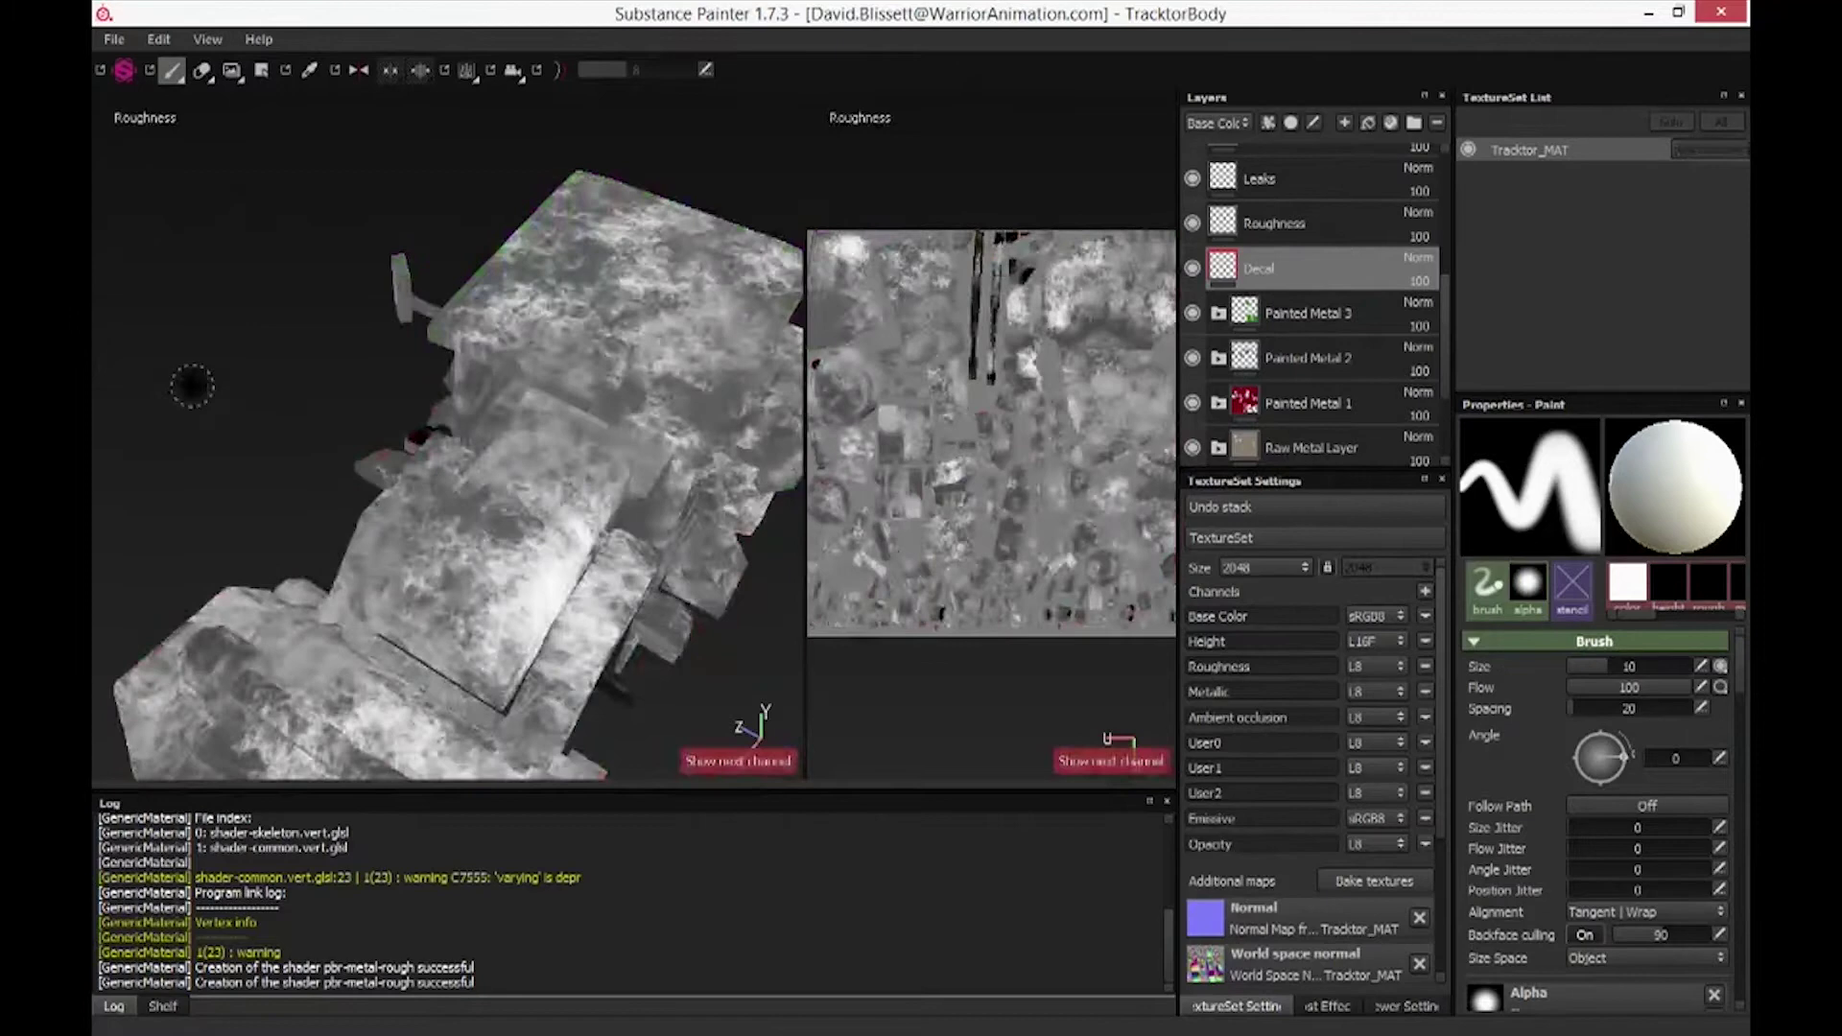
key("c")
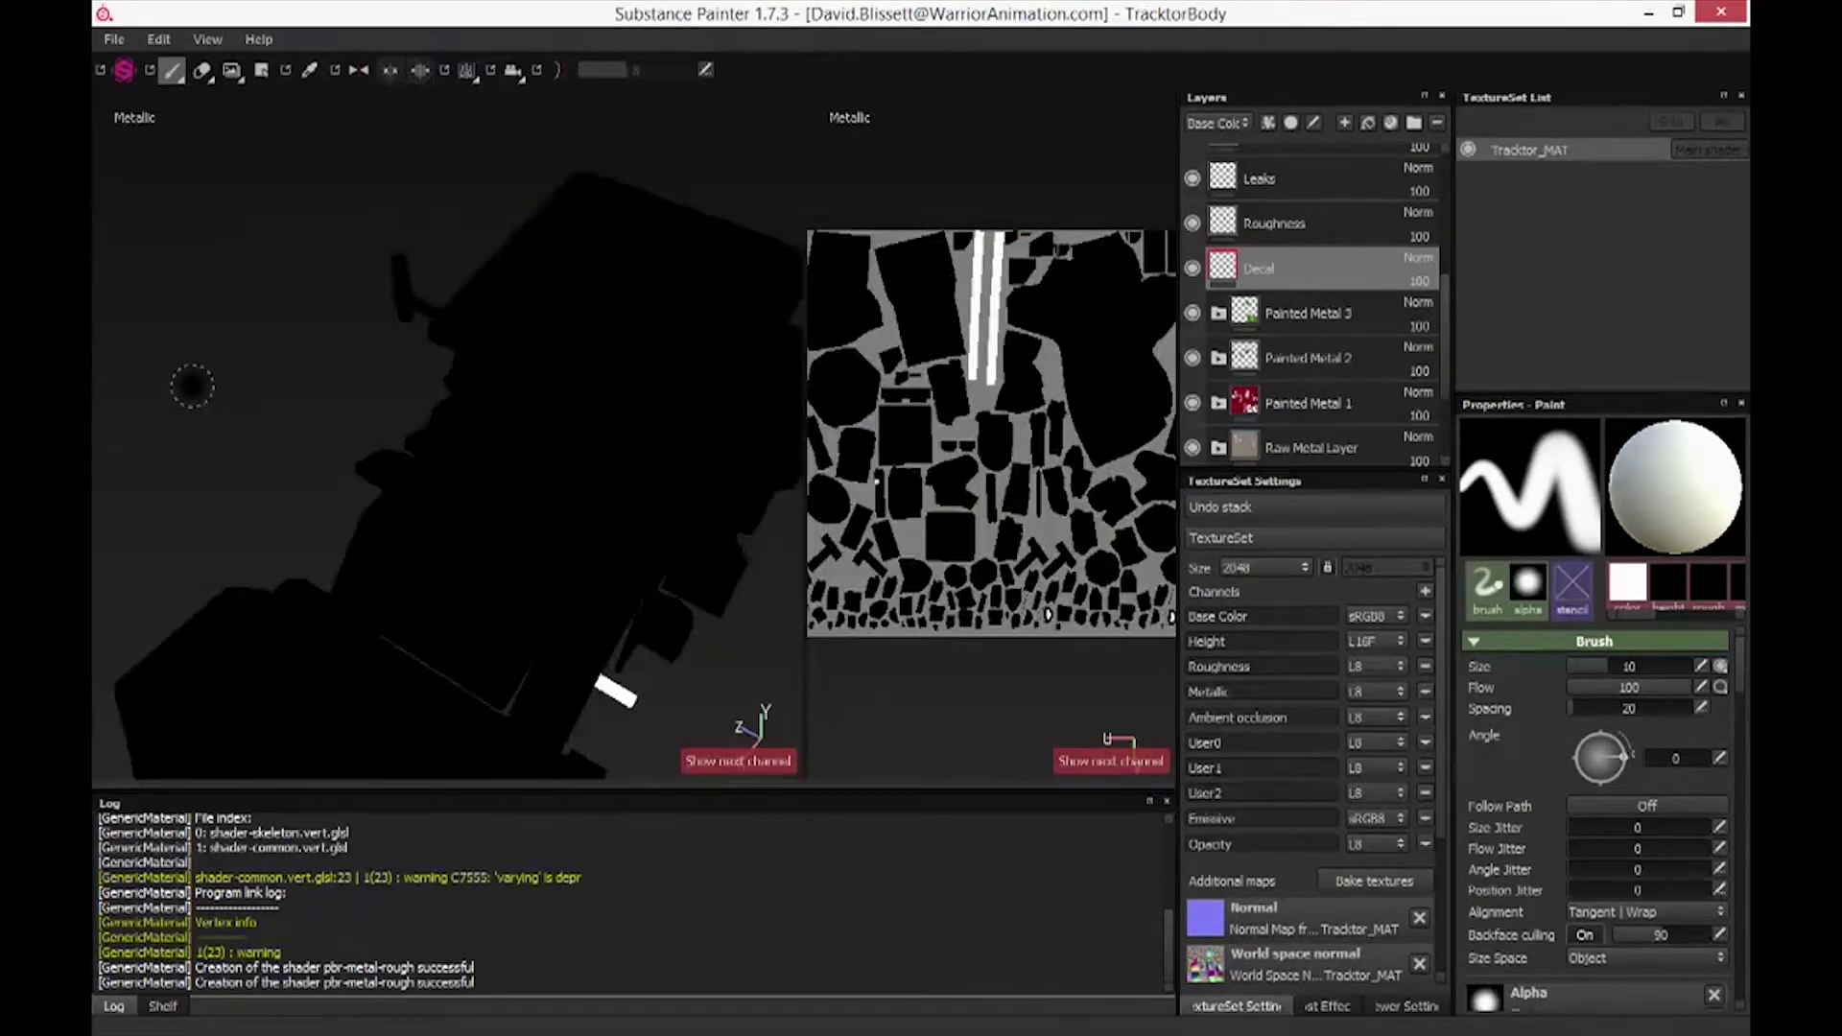
key("c")
key("c")
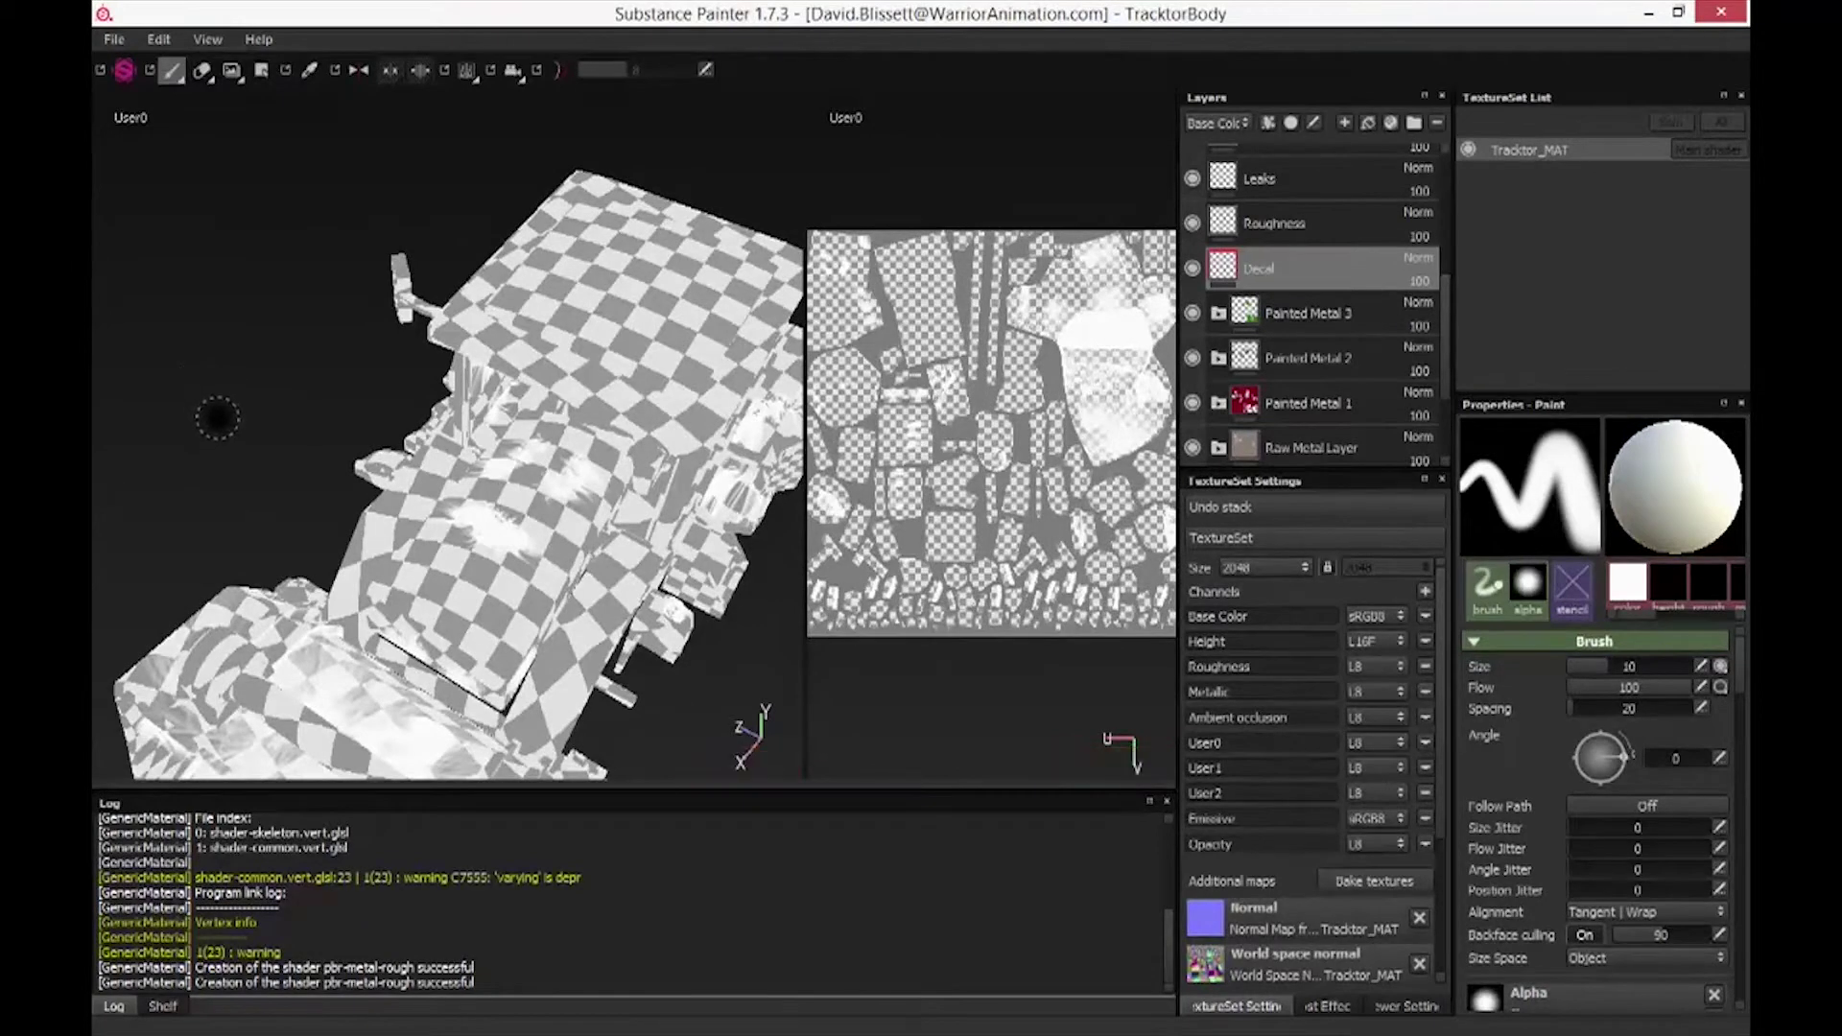
View the User0, User1 and User2 channels one after another and examine their weathering masks on the tractor's body and bucket
left_click_drag(200, 389, 230, 355, "alt")
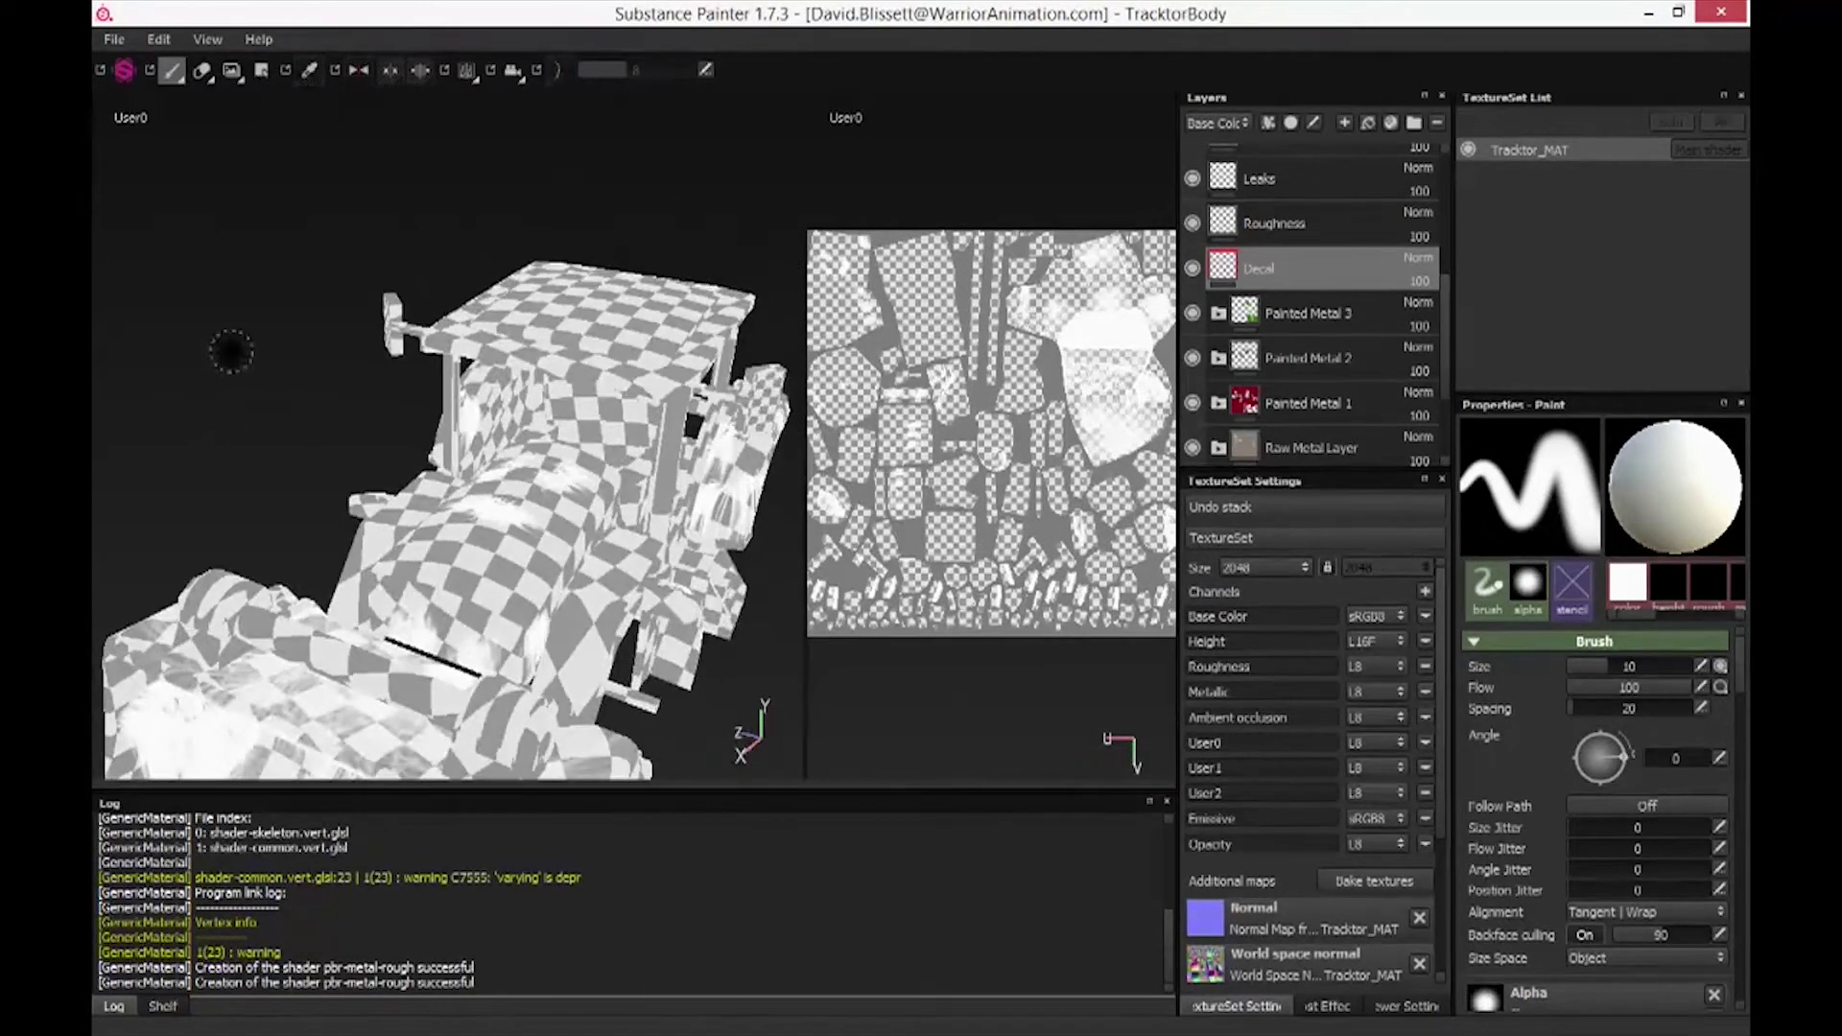
key("c")
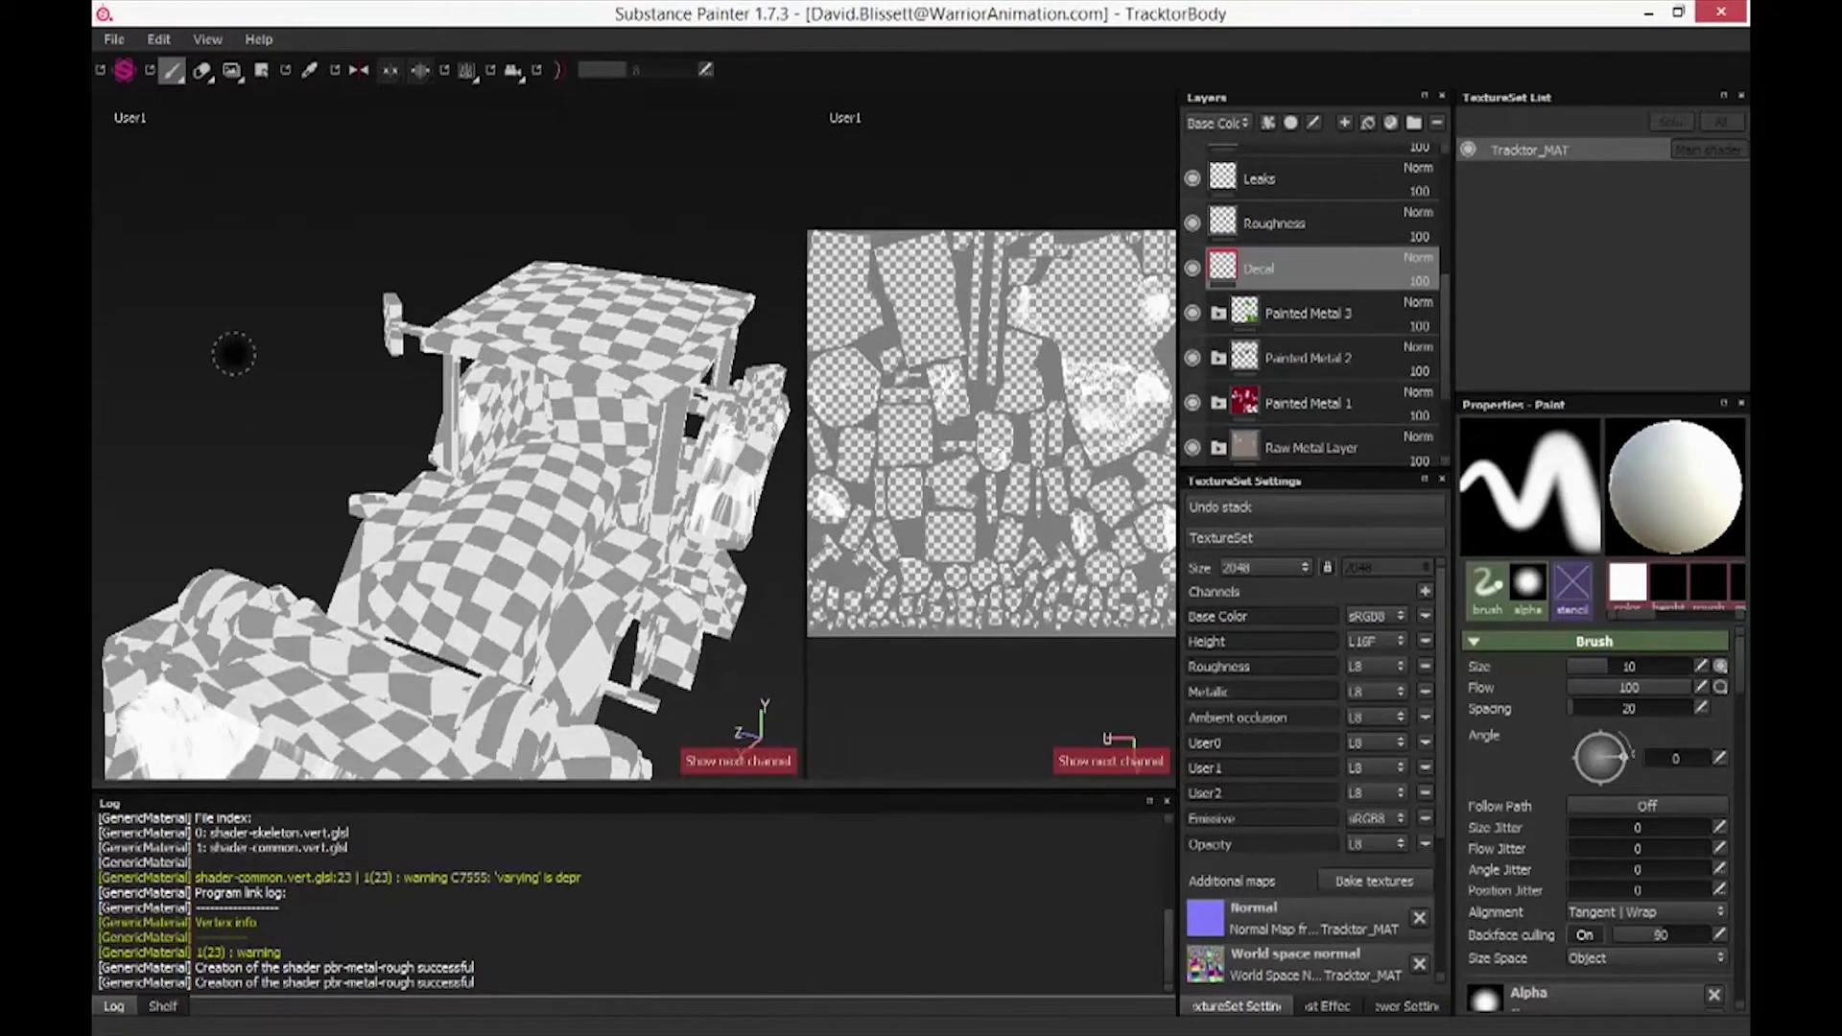
left_click_drag(232, 351, 257, 252, "alt")
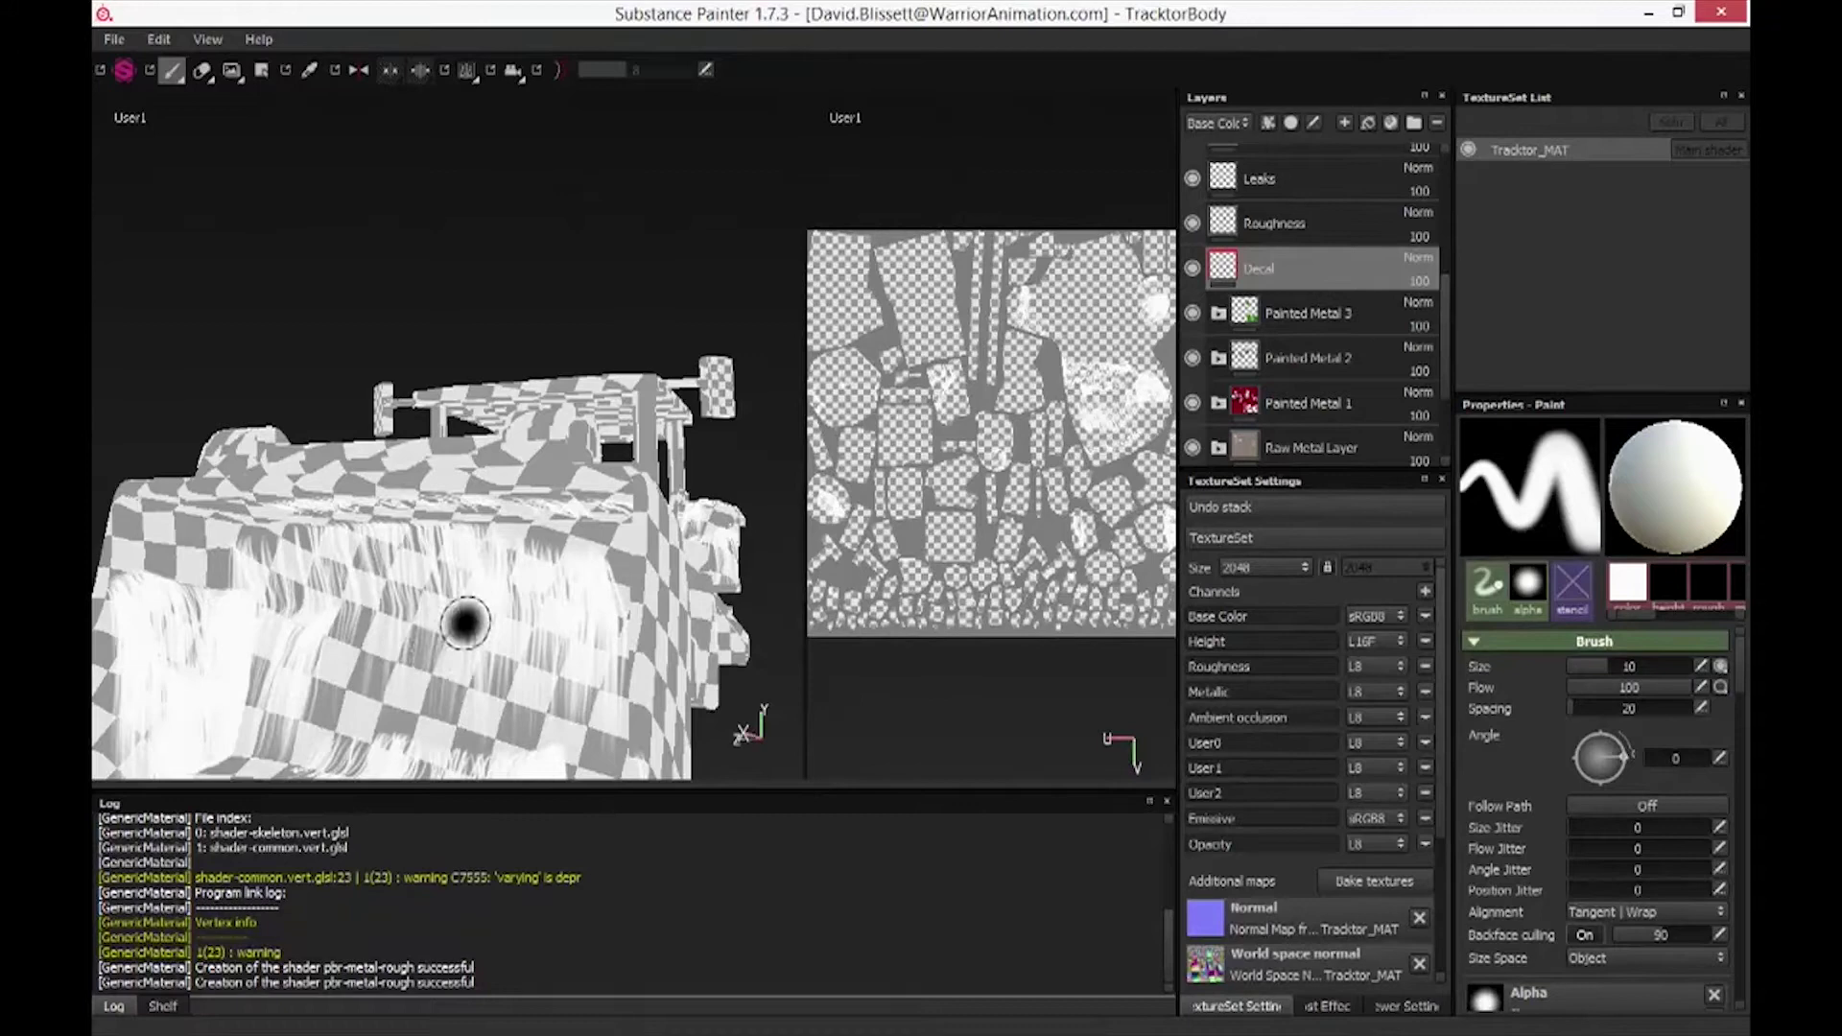
key("c")
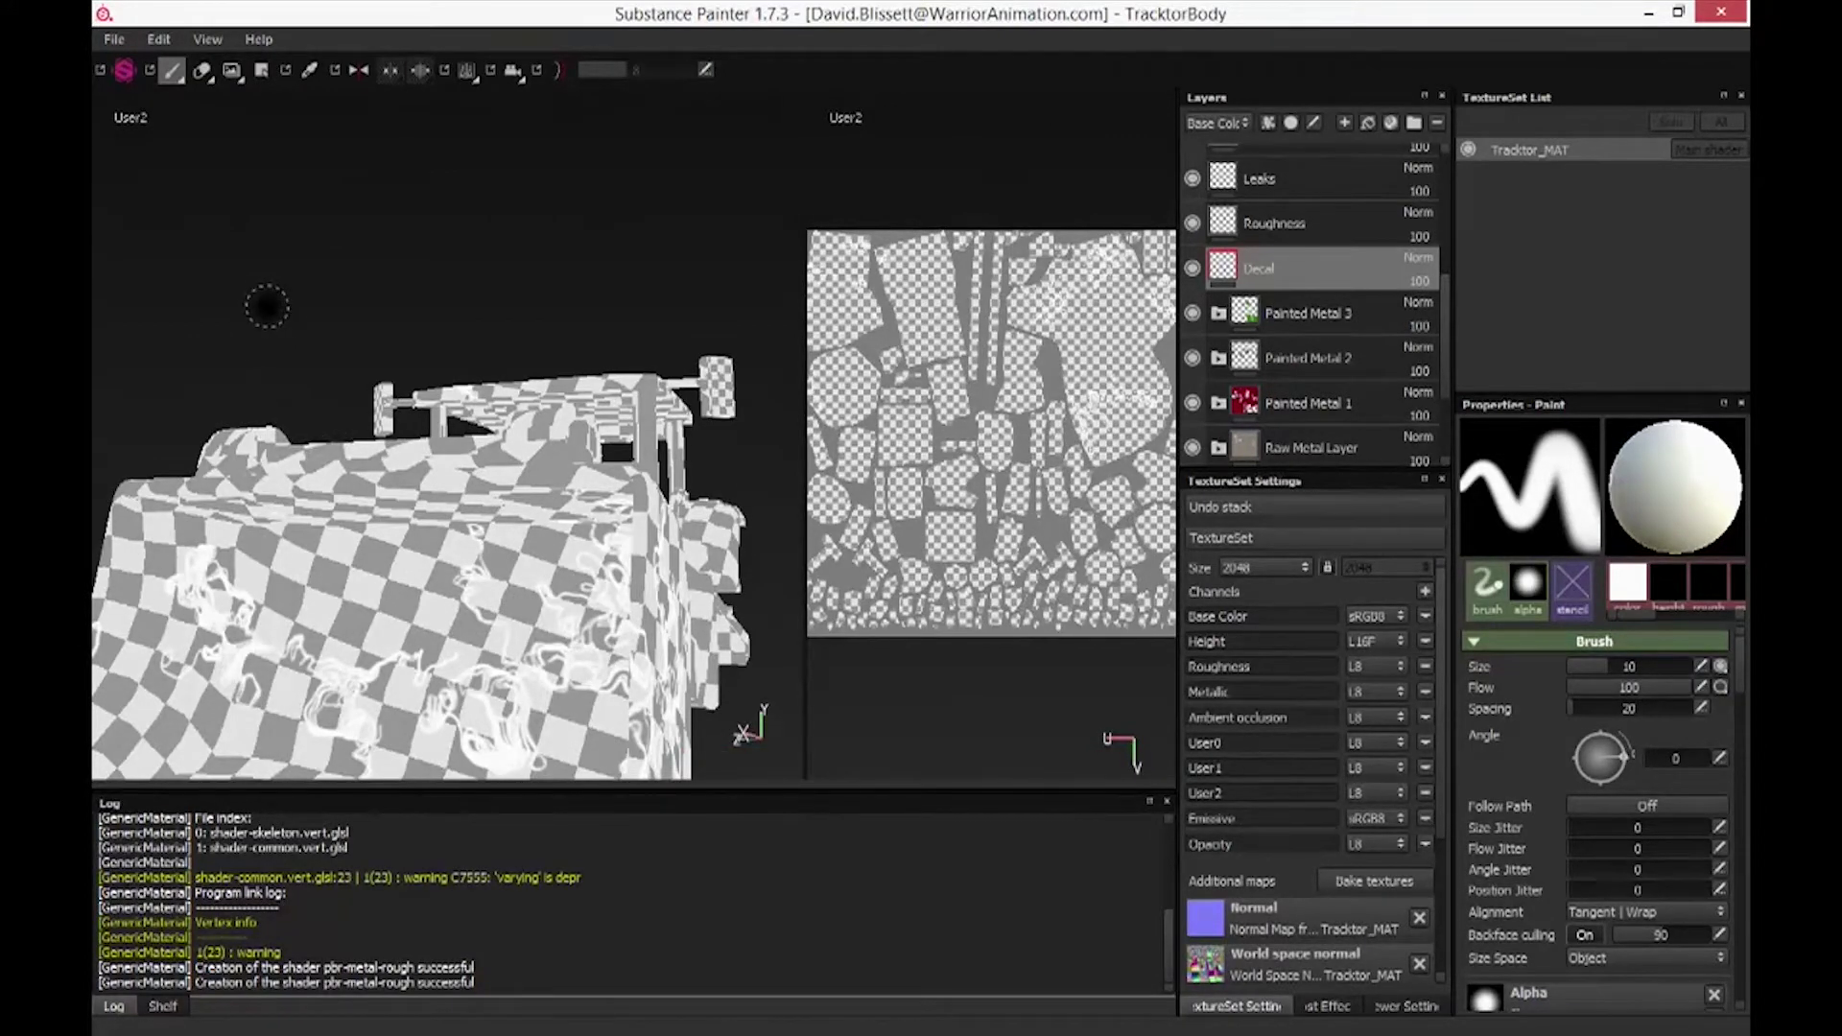
Display the Emissive channel and examine the light strip under the roof and the round lights at the tractor's rear
key("c")
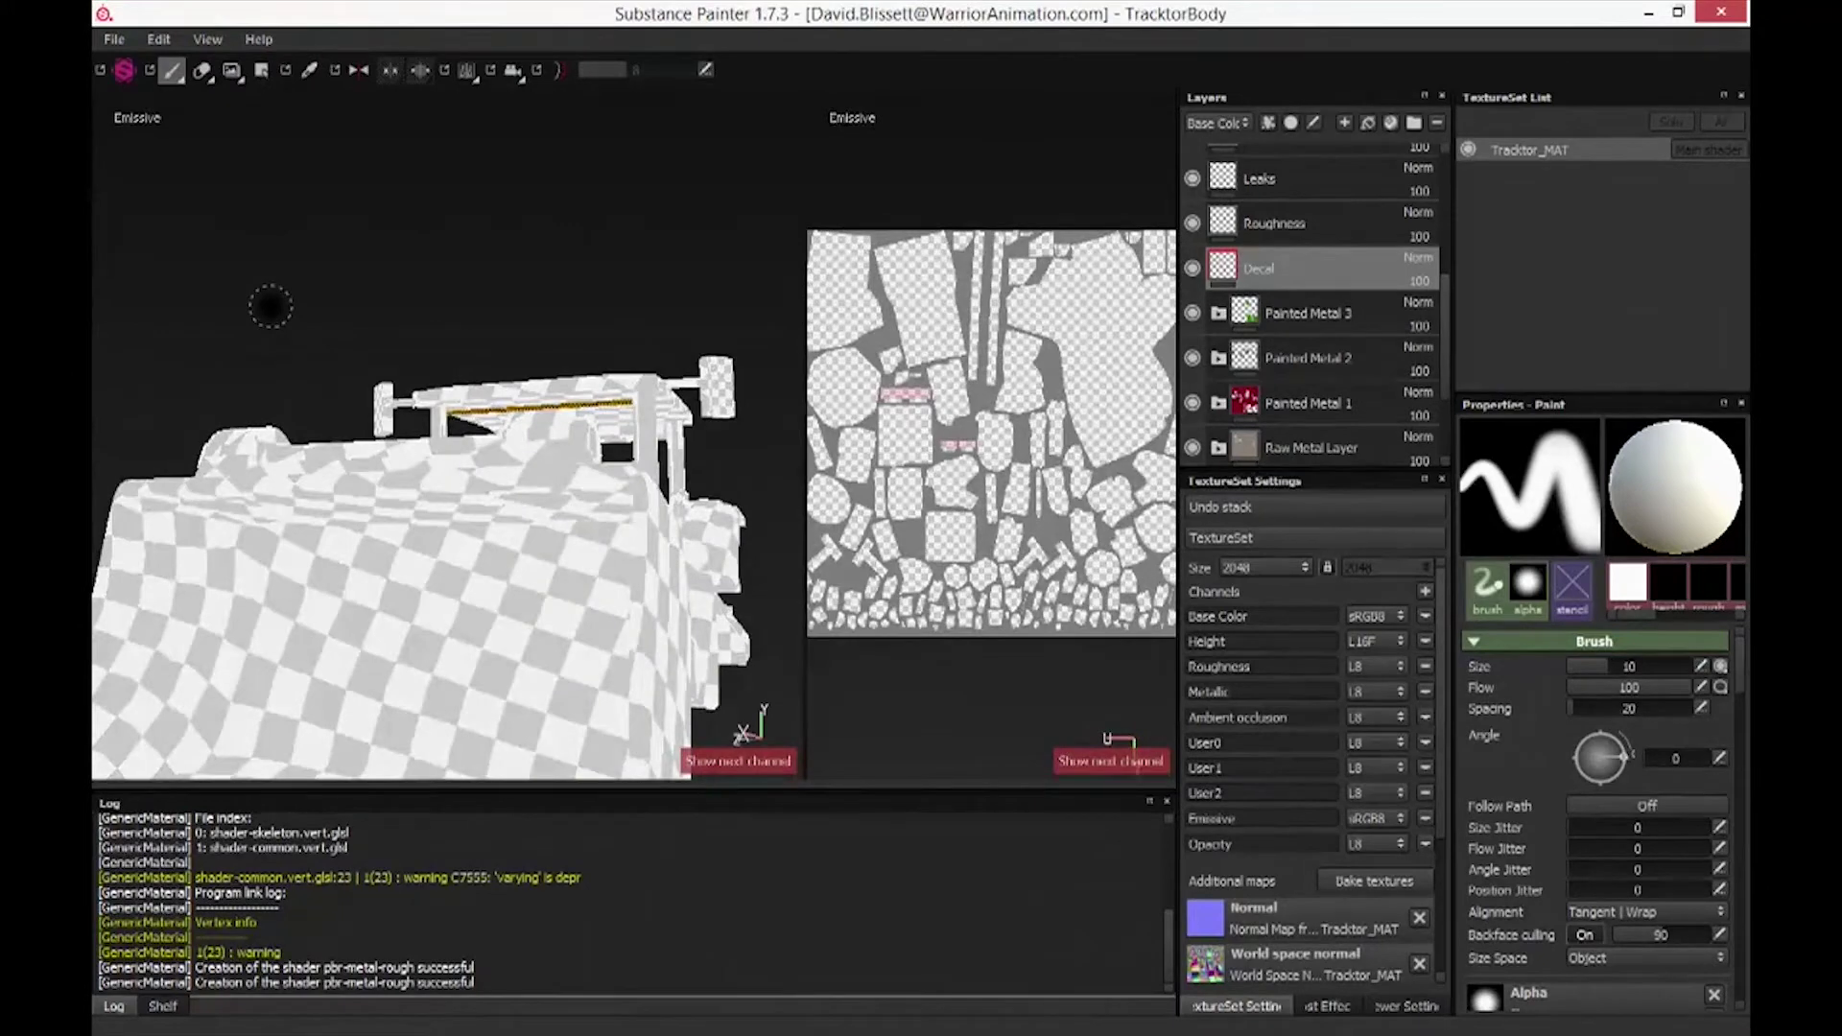
left_click_drag(270, 306, 197, 309, "alt")
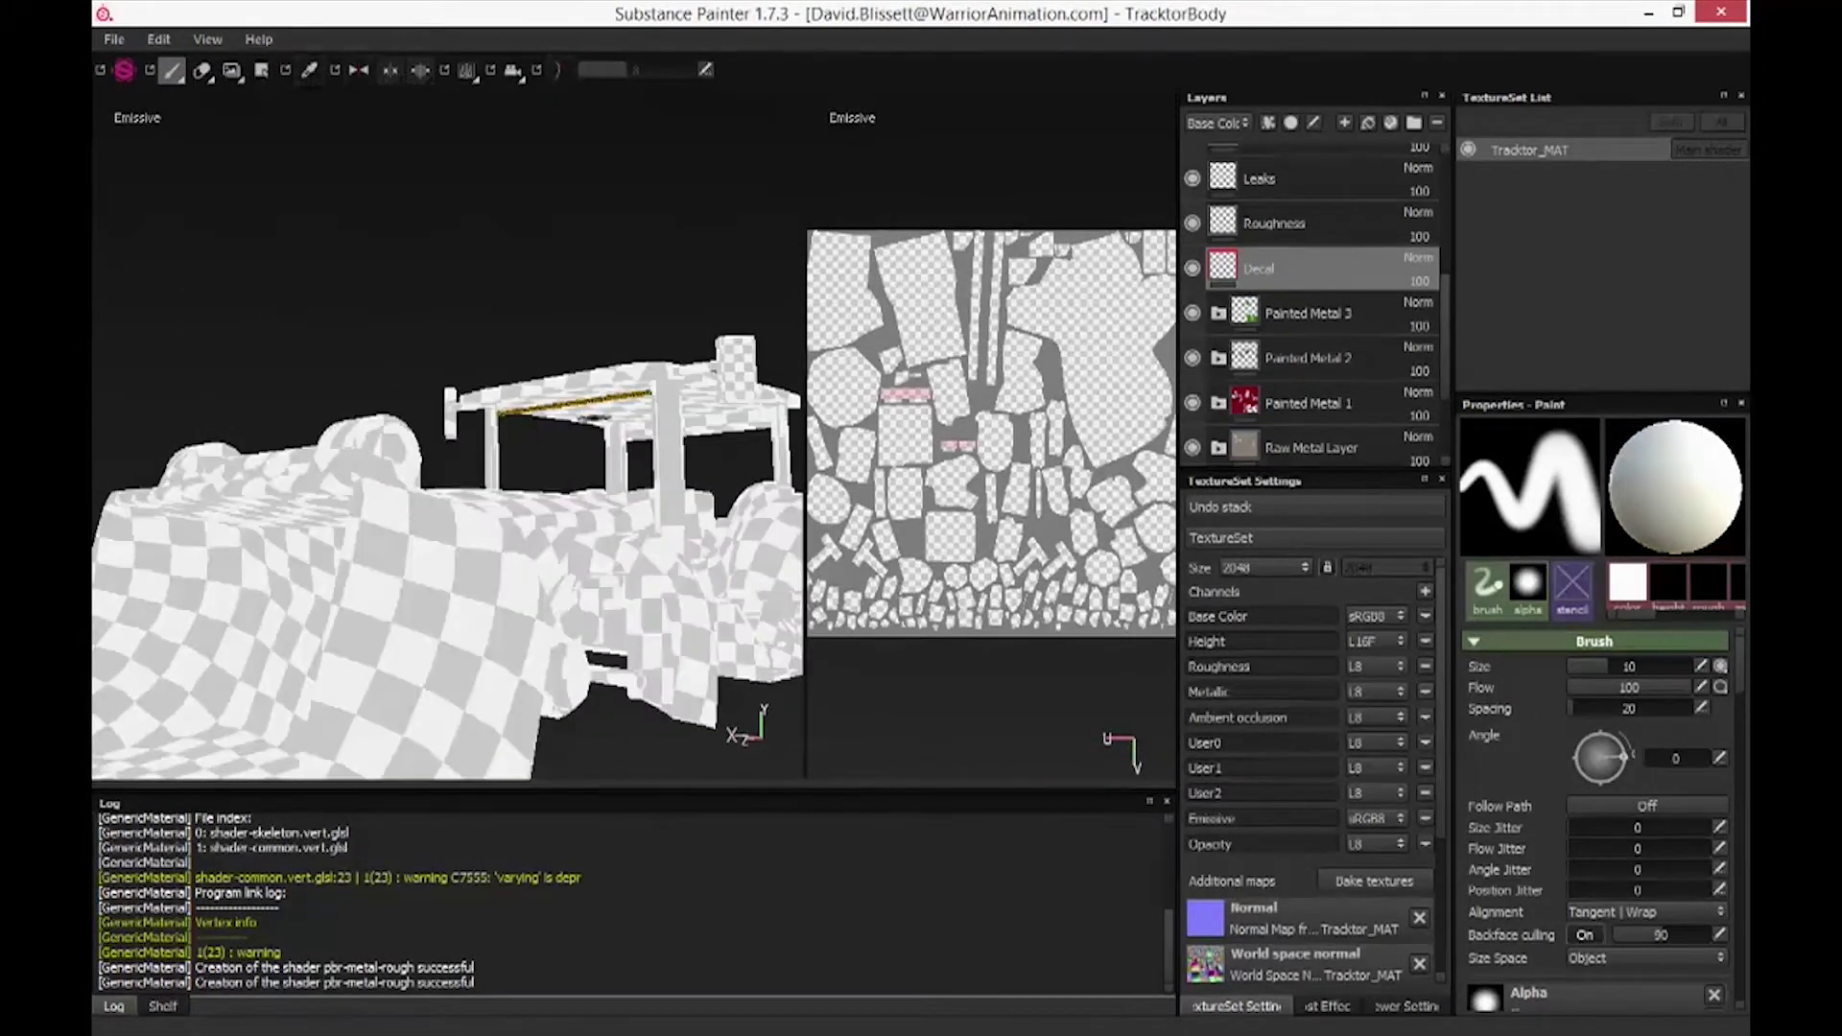
mouse_move(530, 319)
left_mouse_down("alt")
mouse_move(202, 327)
mouse_move(167, 354)
left_mouse_up("alt")
left_click_drag(153, 637, 656, 602, "alt")
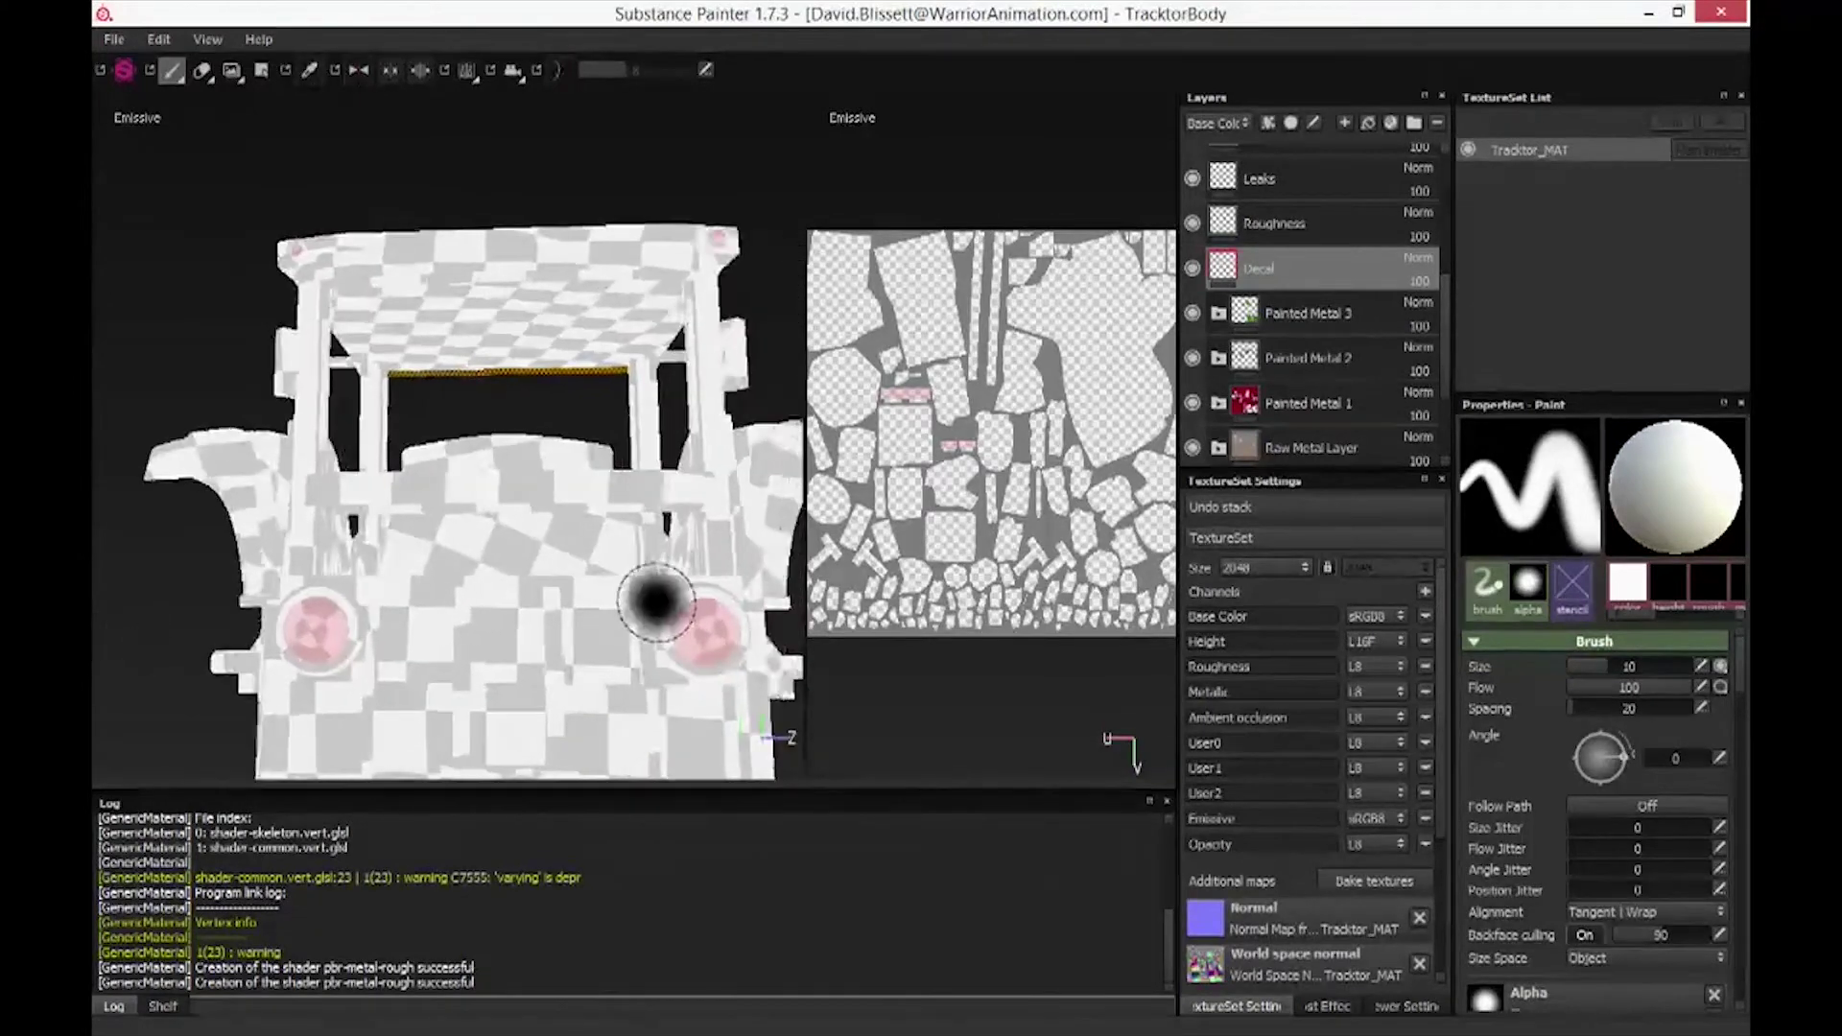
key("l")
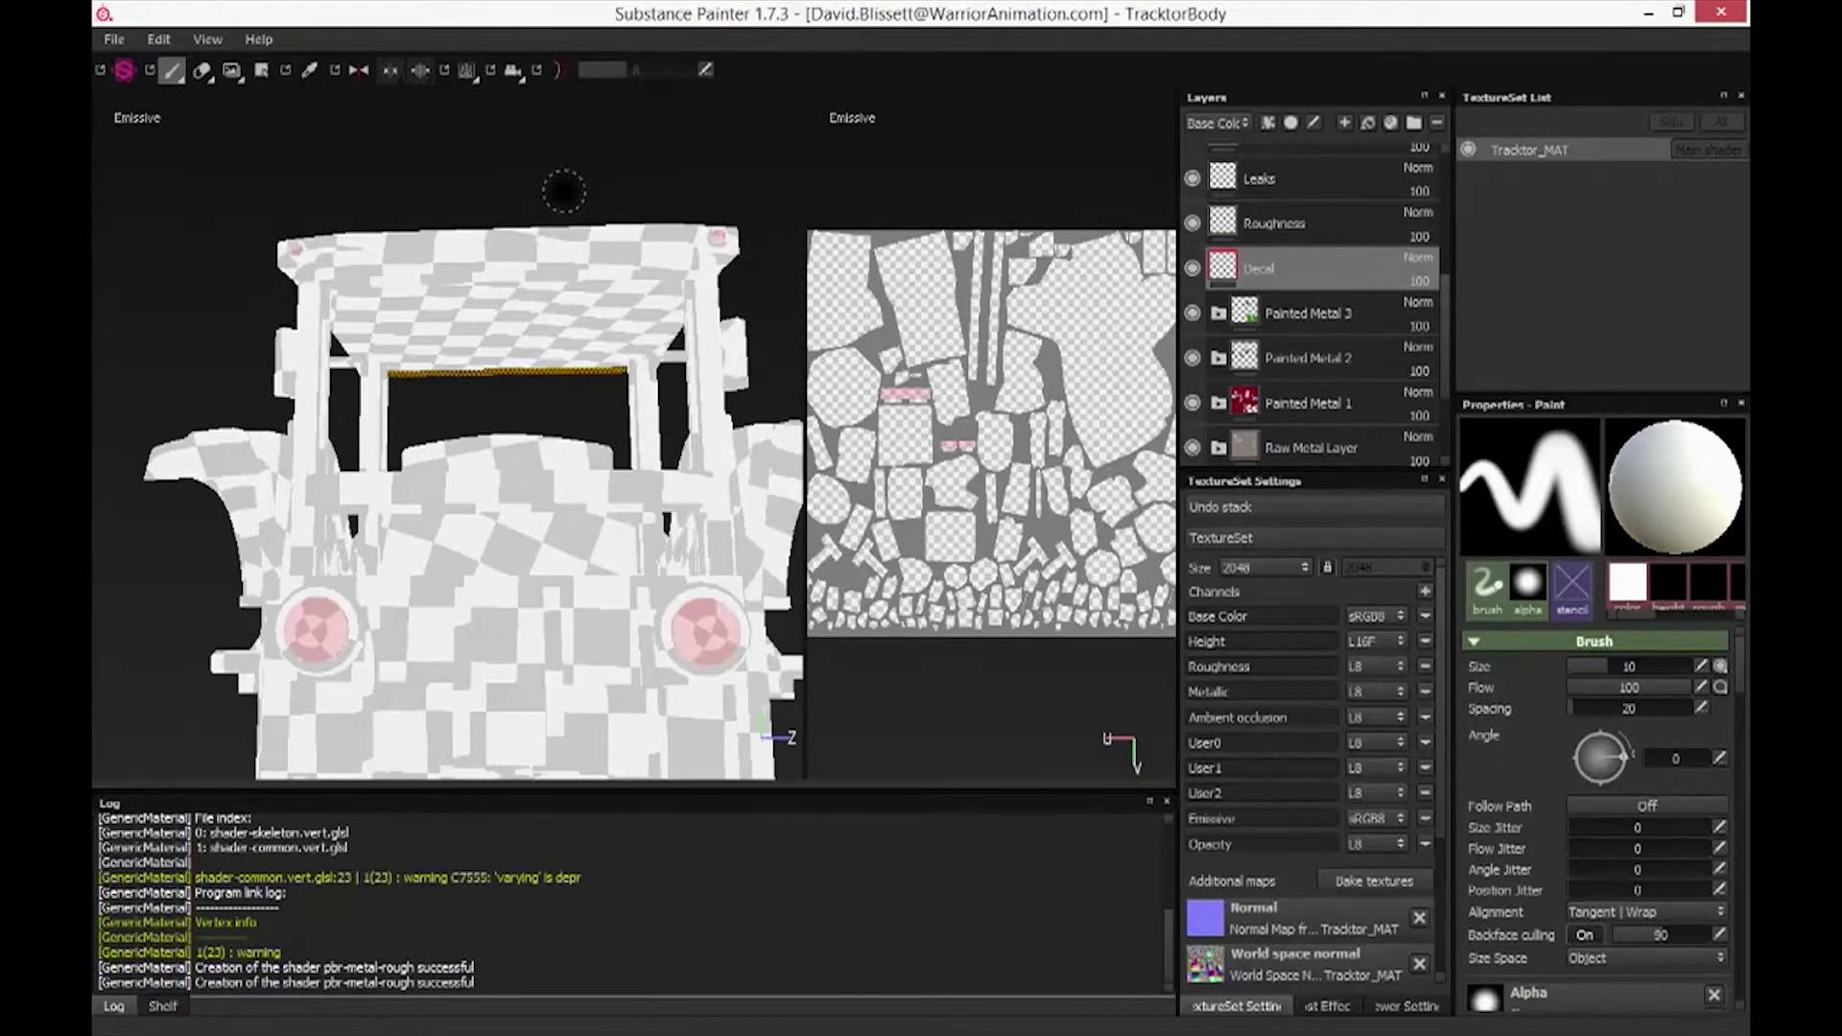
View the Opacity and Base Color channels, return to the full Material display, and look at the tractor from the front
key("c")
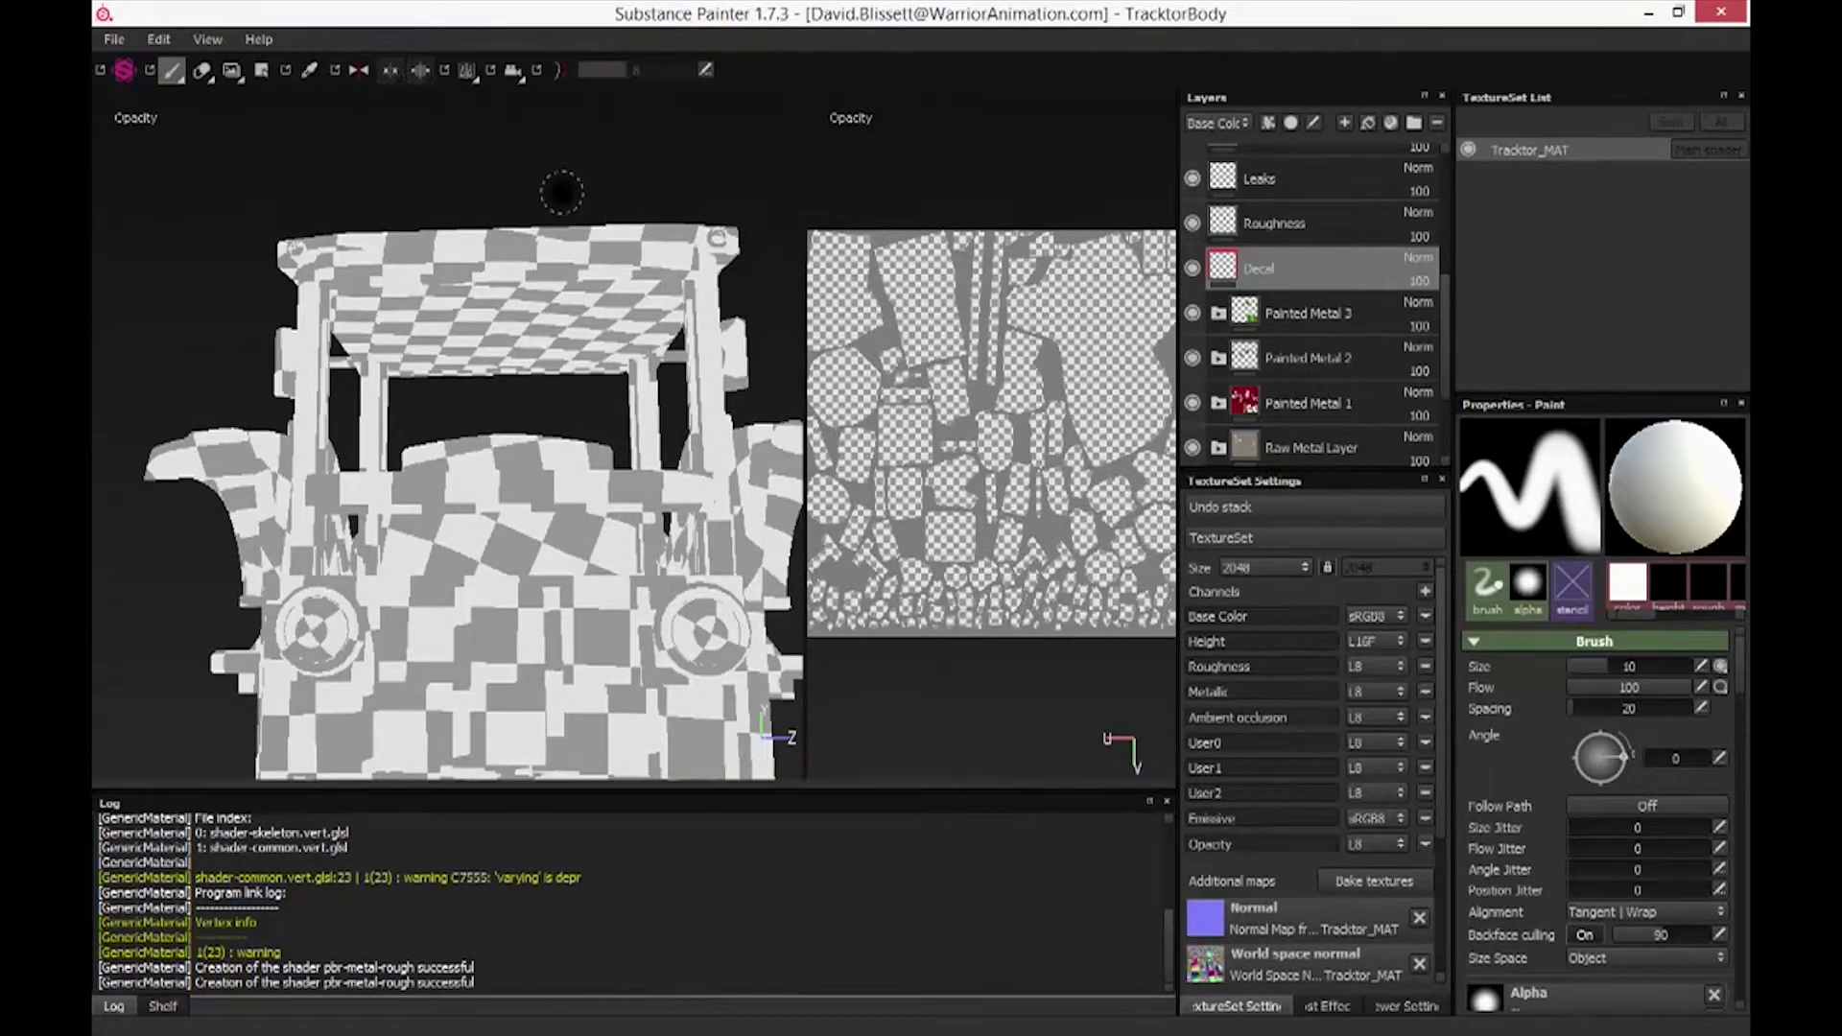
key("c")
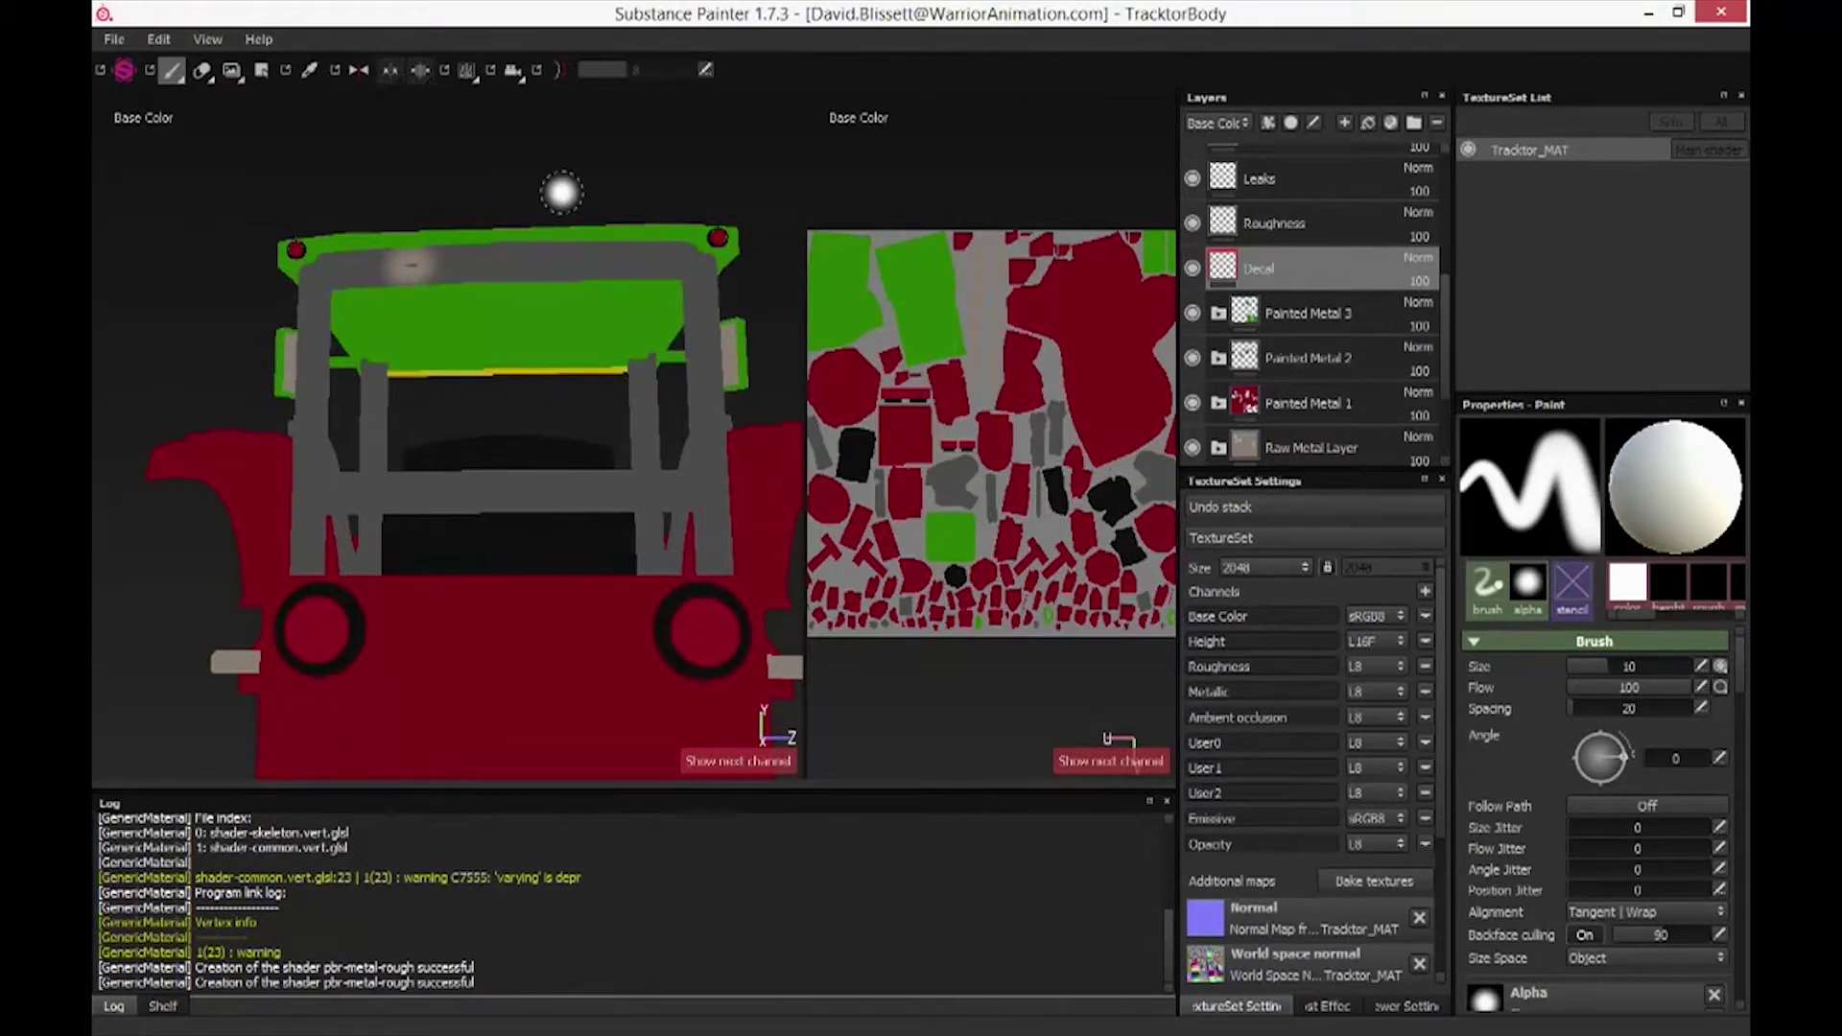
key("m")
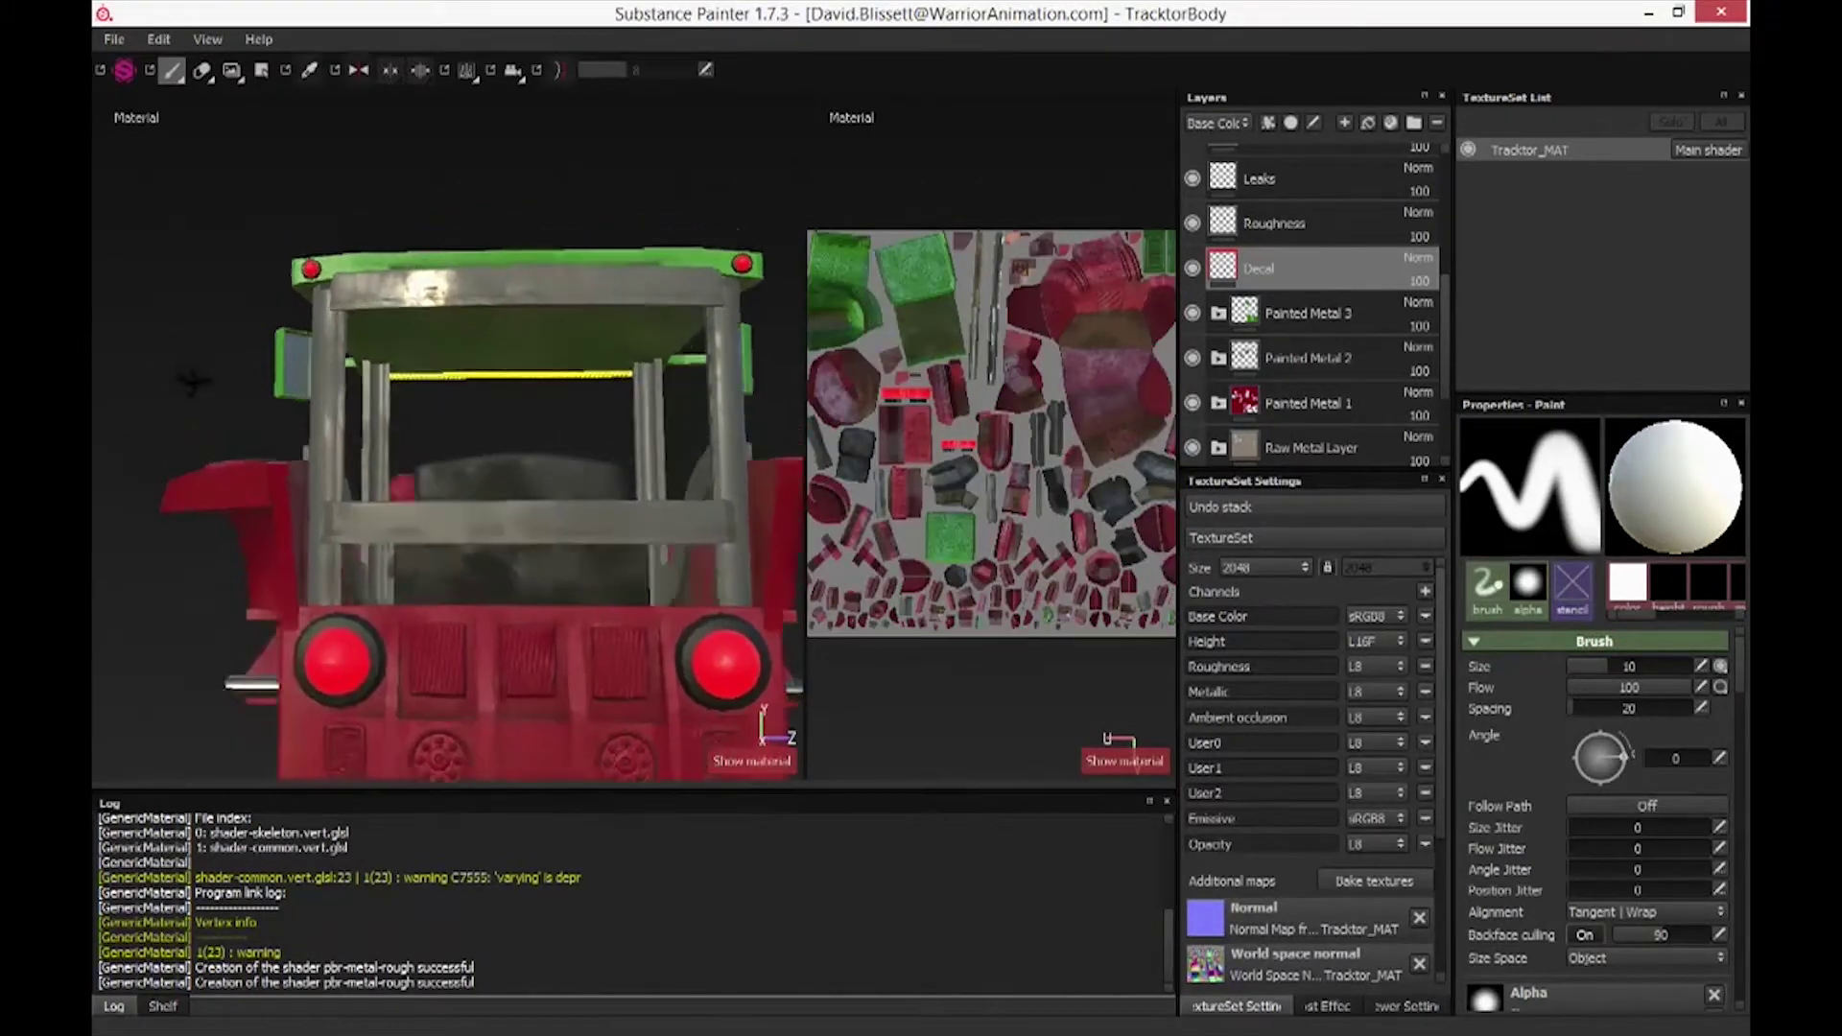
left_click_drag(192, 381, 590, 493, "alt")
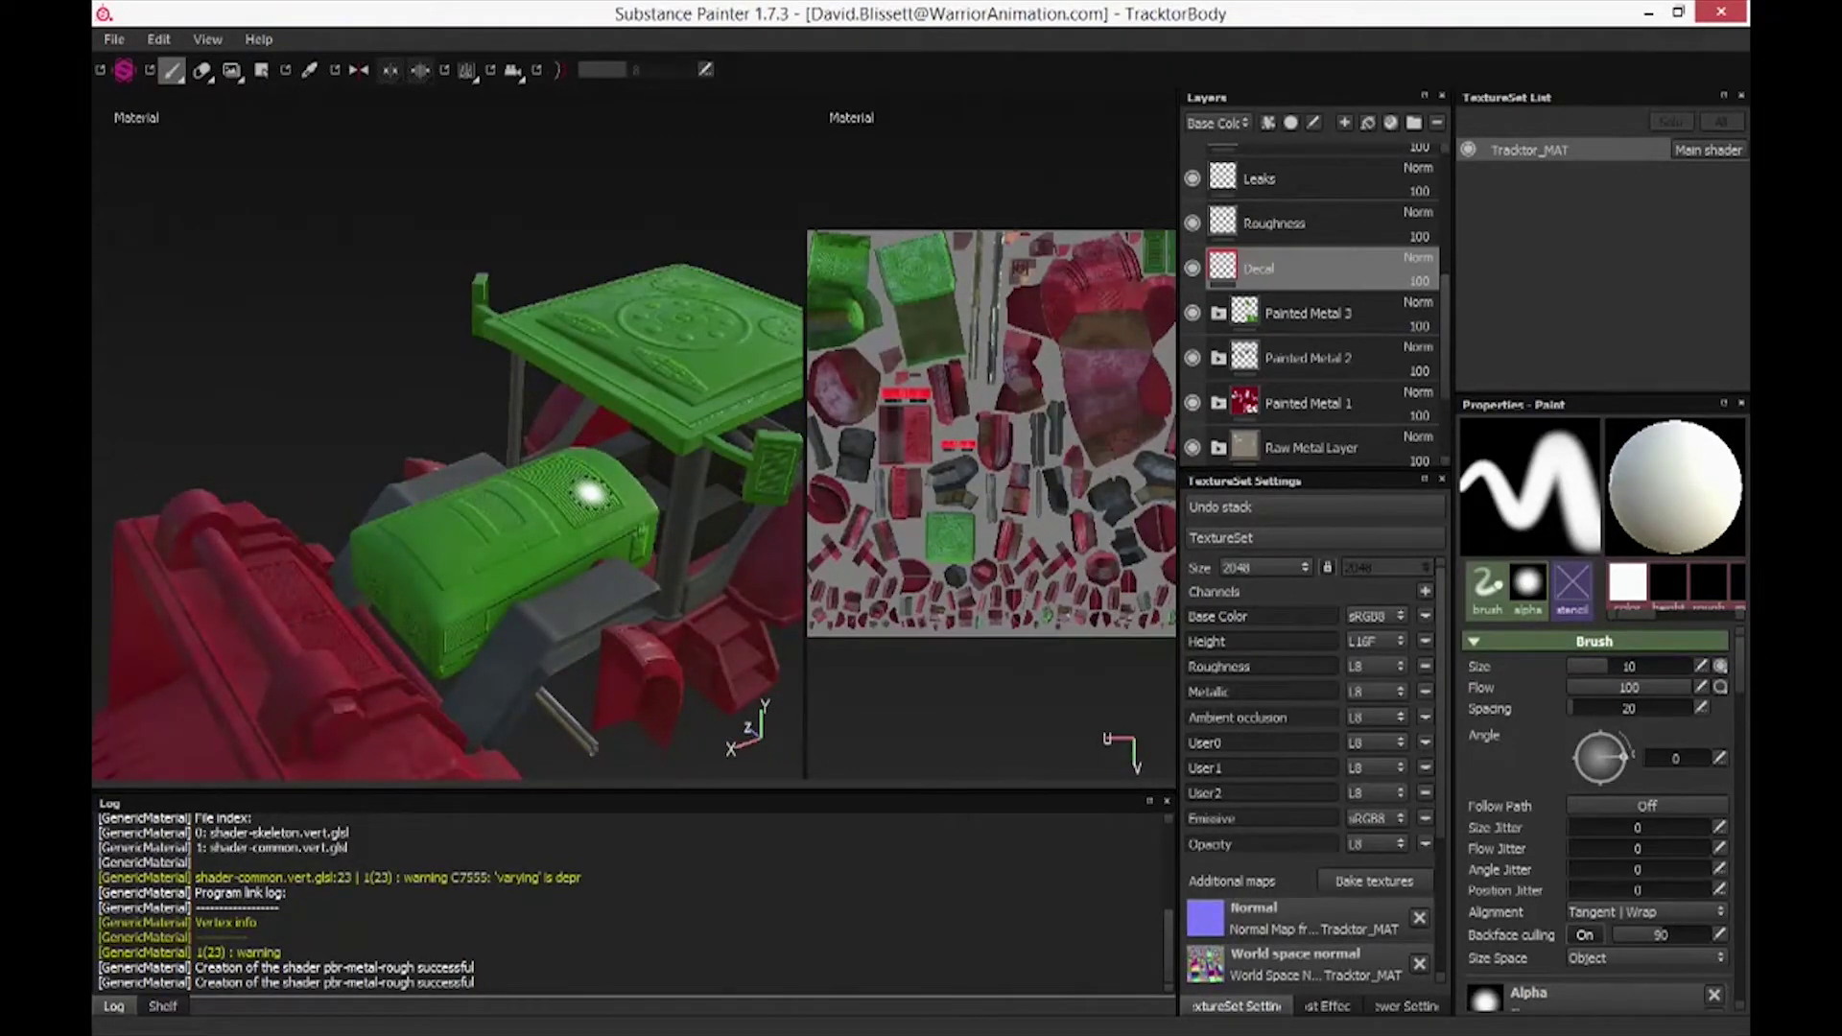
Open the texture export settings, browse the available export configurations, and choose WarriorAnimation
left_click(121, 42)
left_click(202, 355)
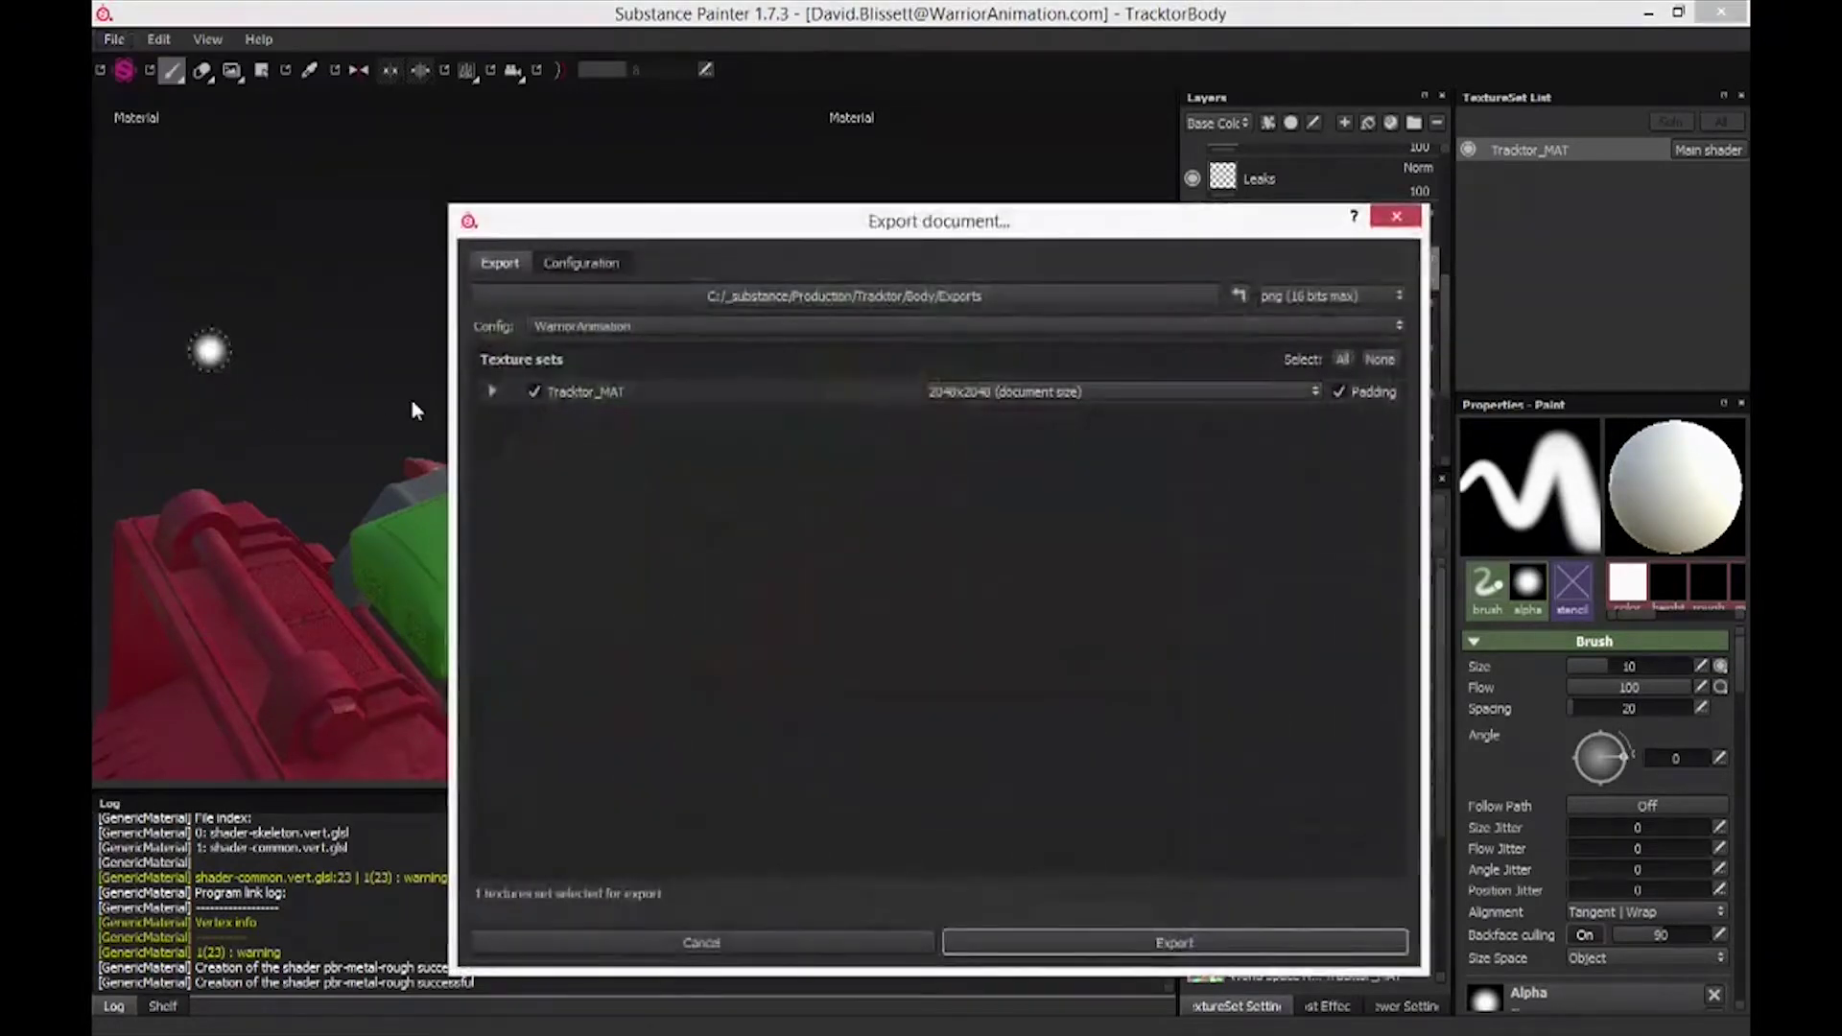
left_click(652, 325)
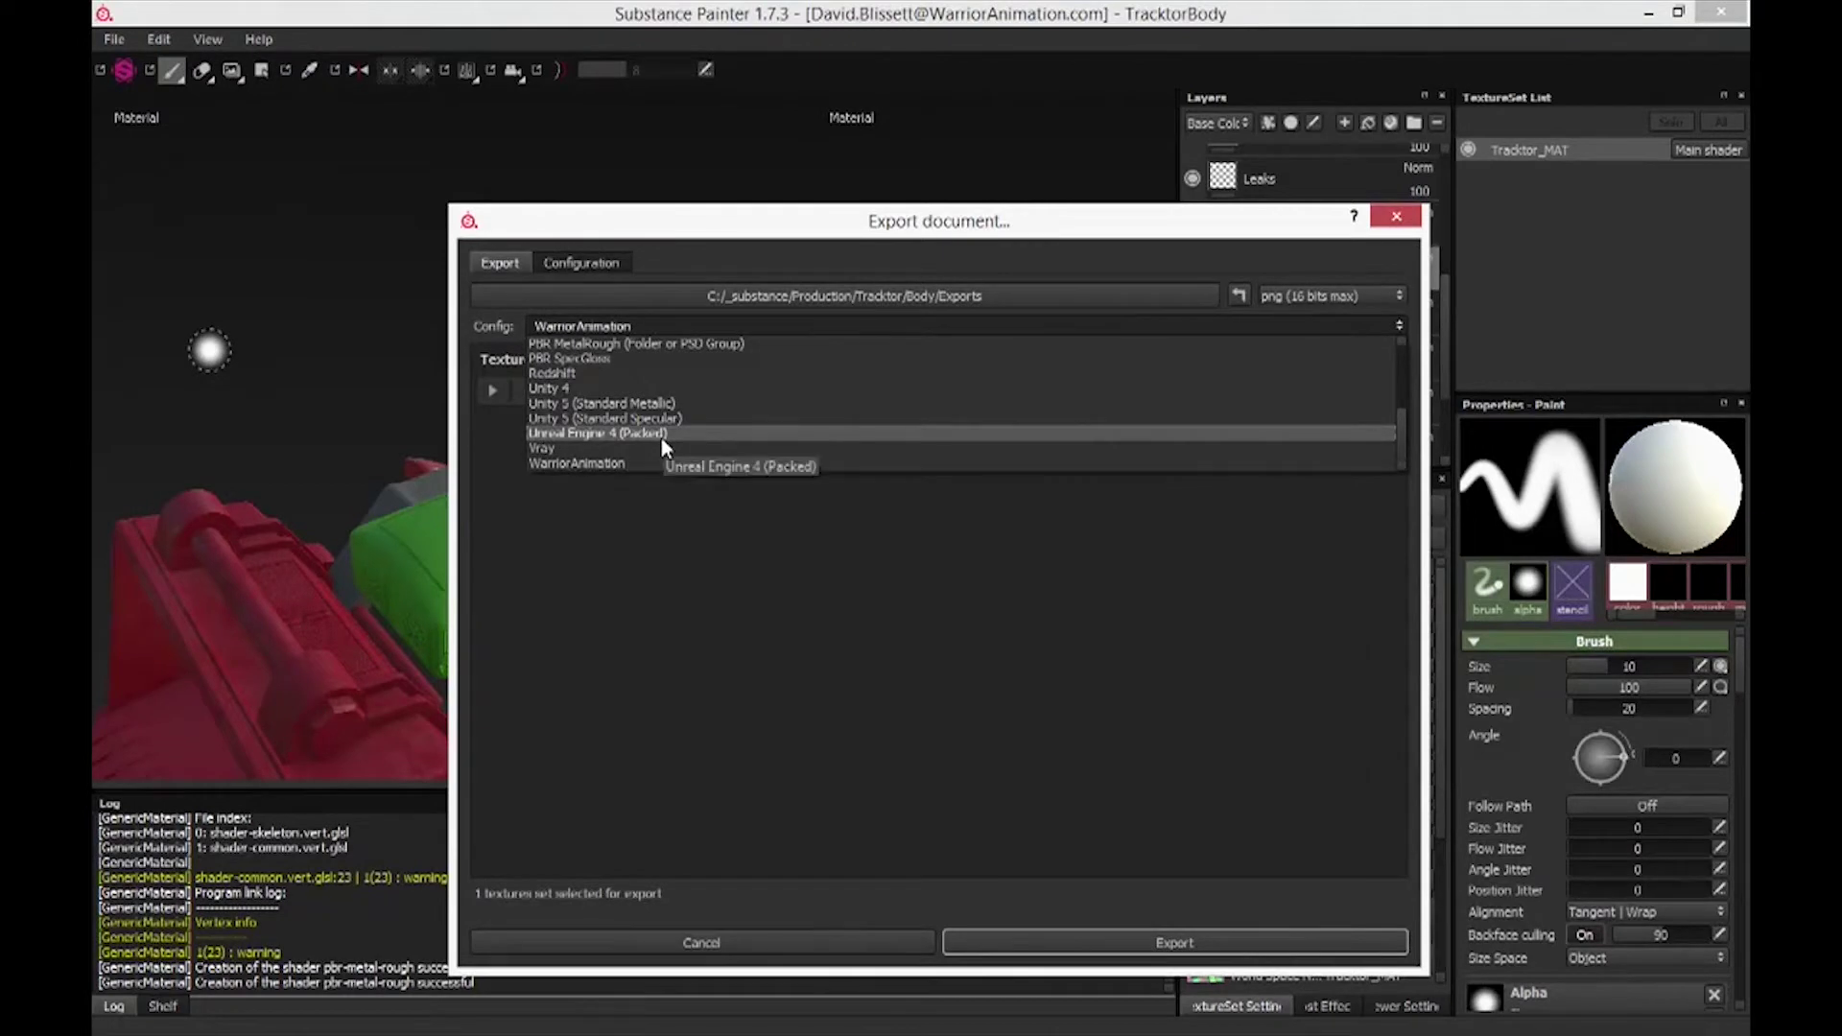
scroll(660, 437, "up", 2)
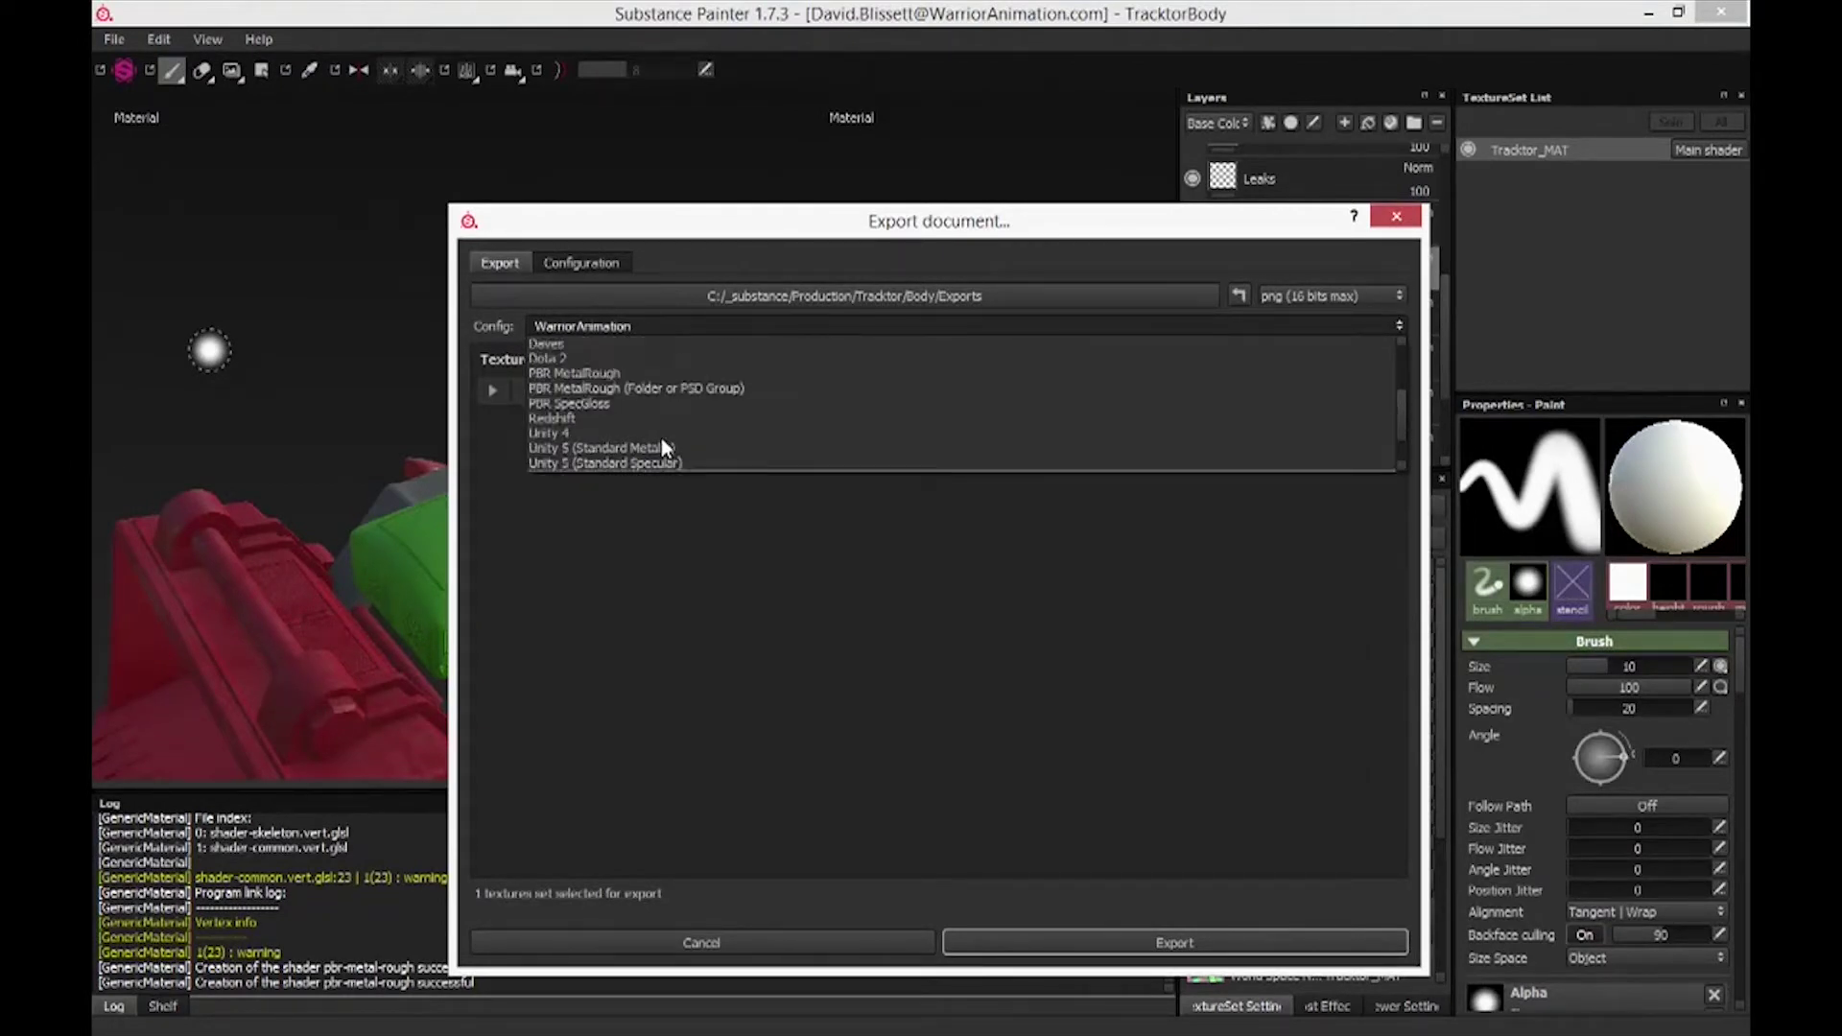
scroll(660, 438, "up", 1)
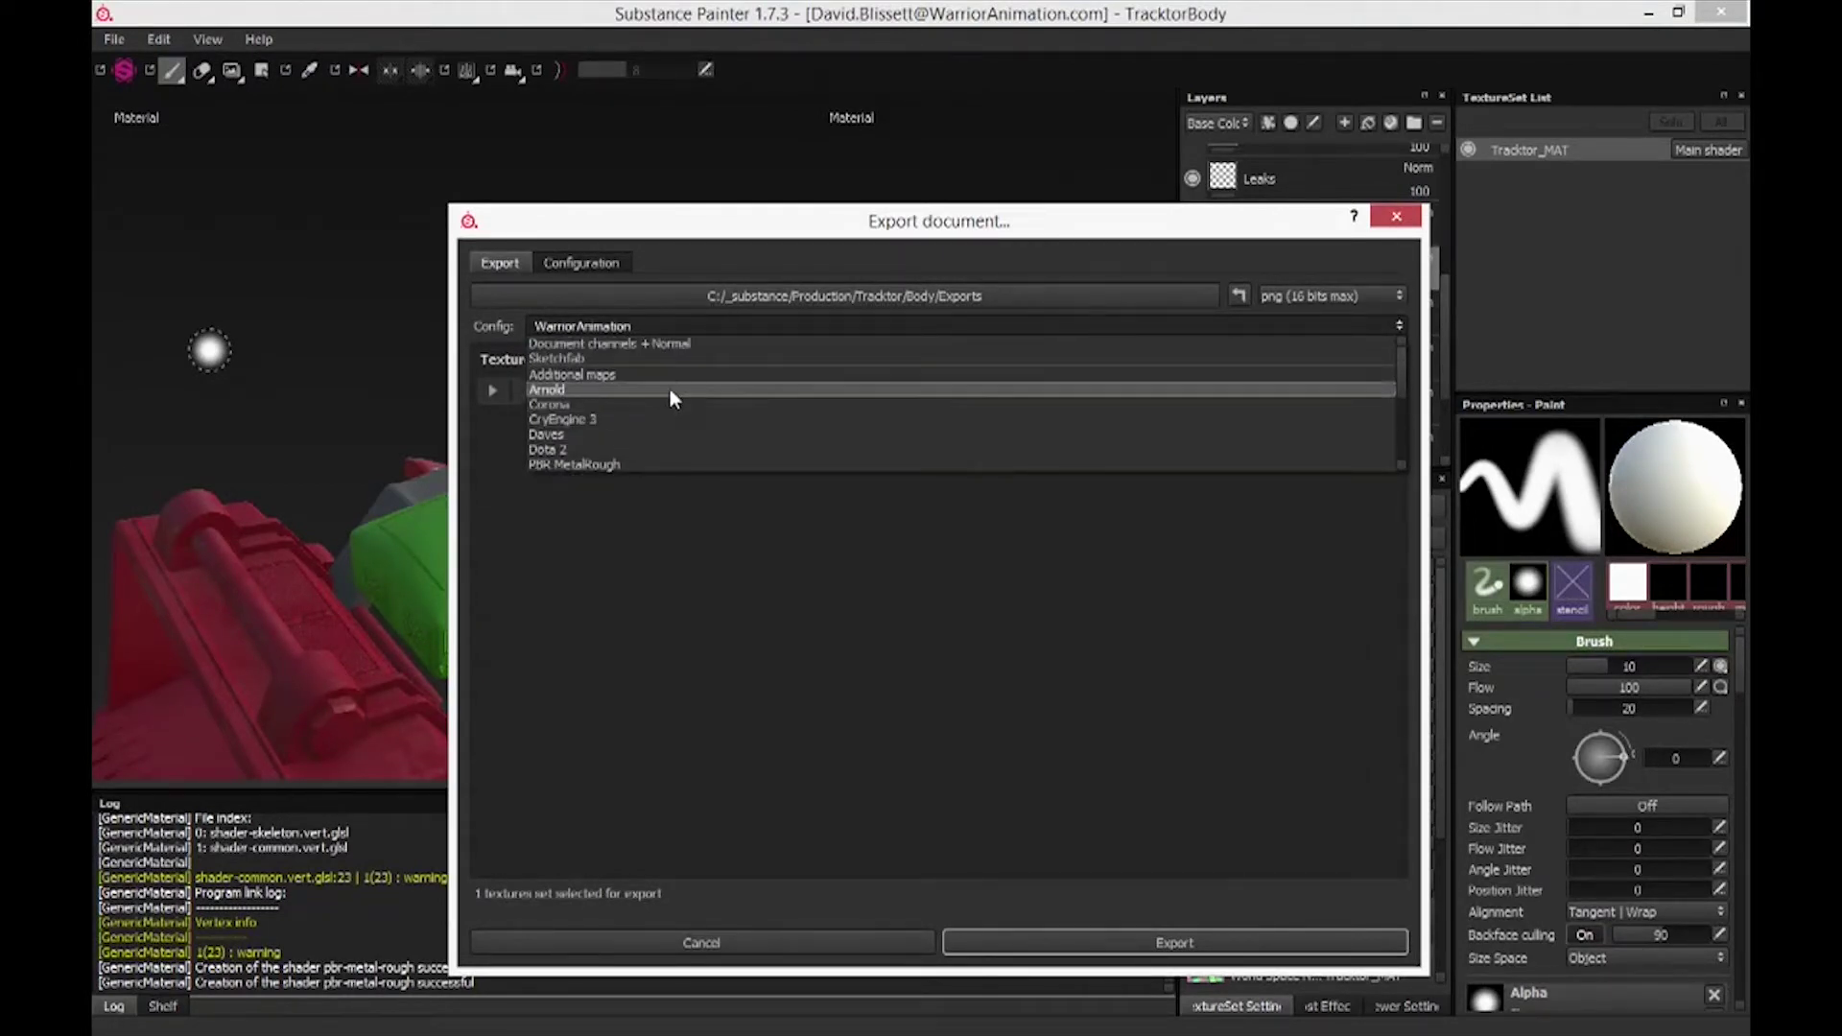
scroll(677, 378, "down", 3)
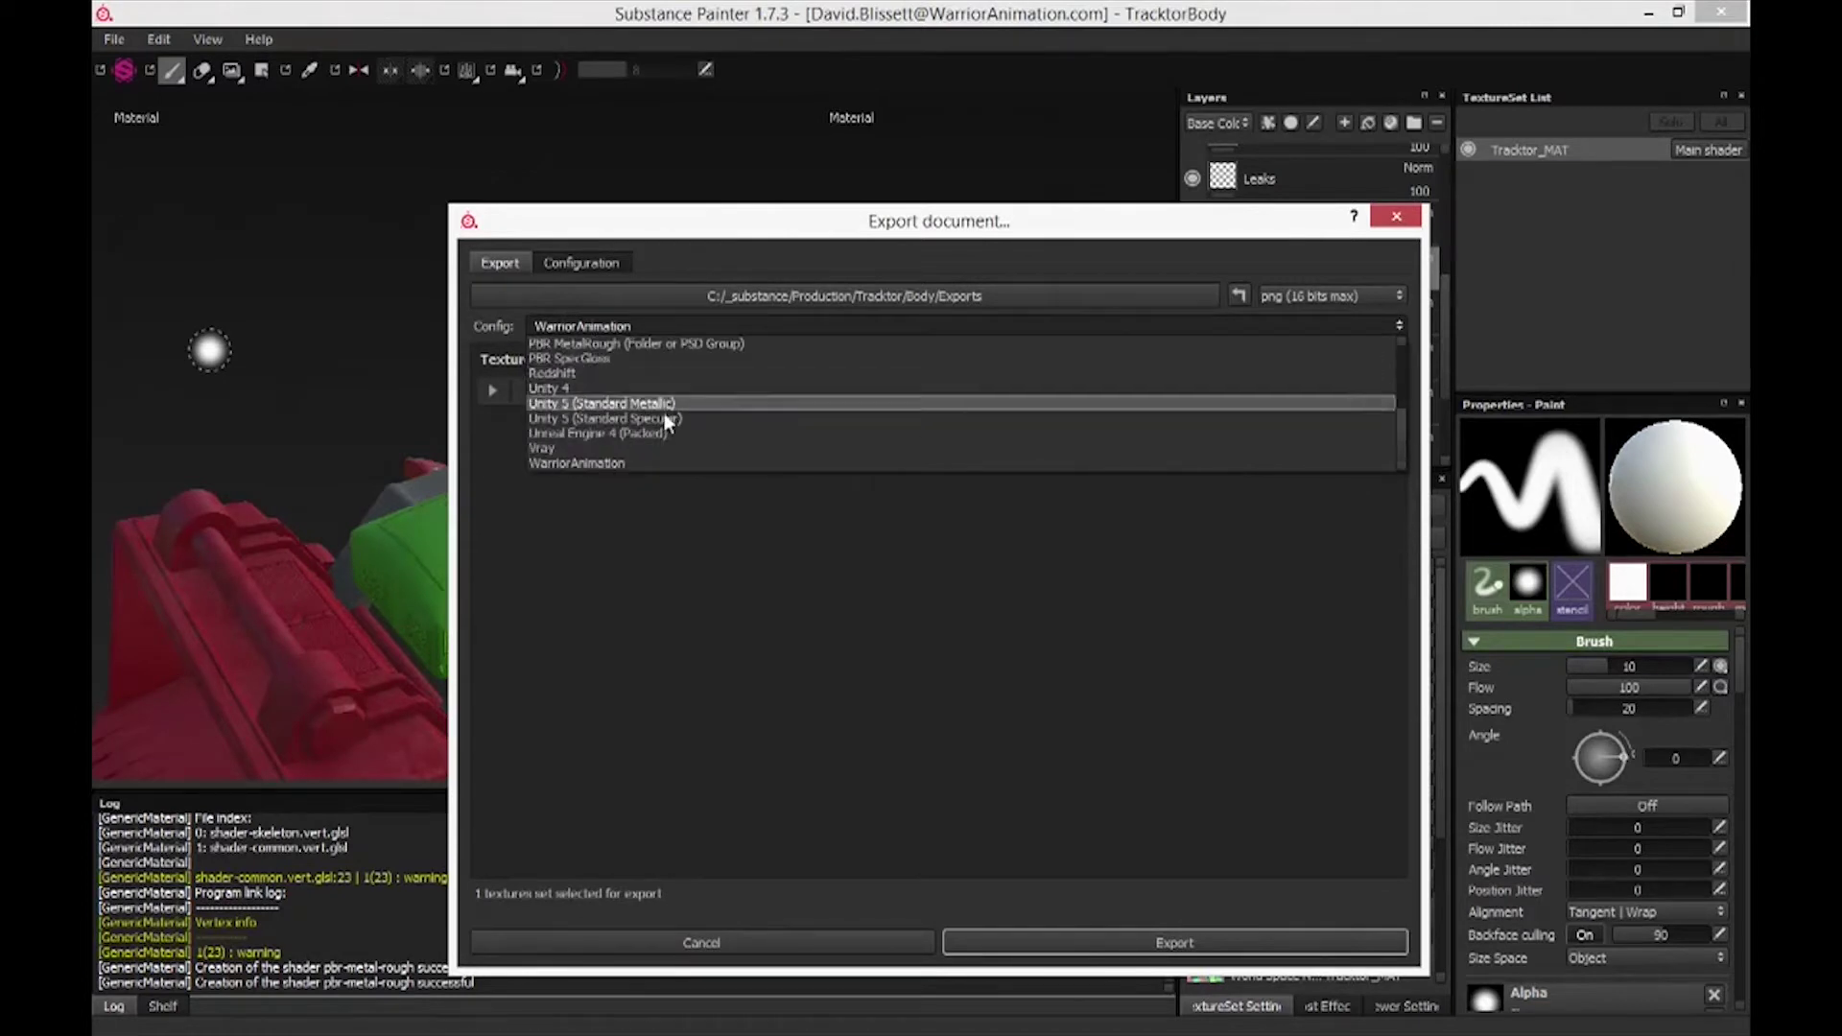
left_click(637, 462)
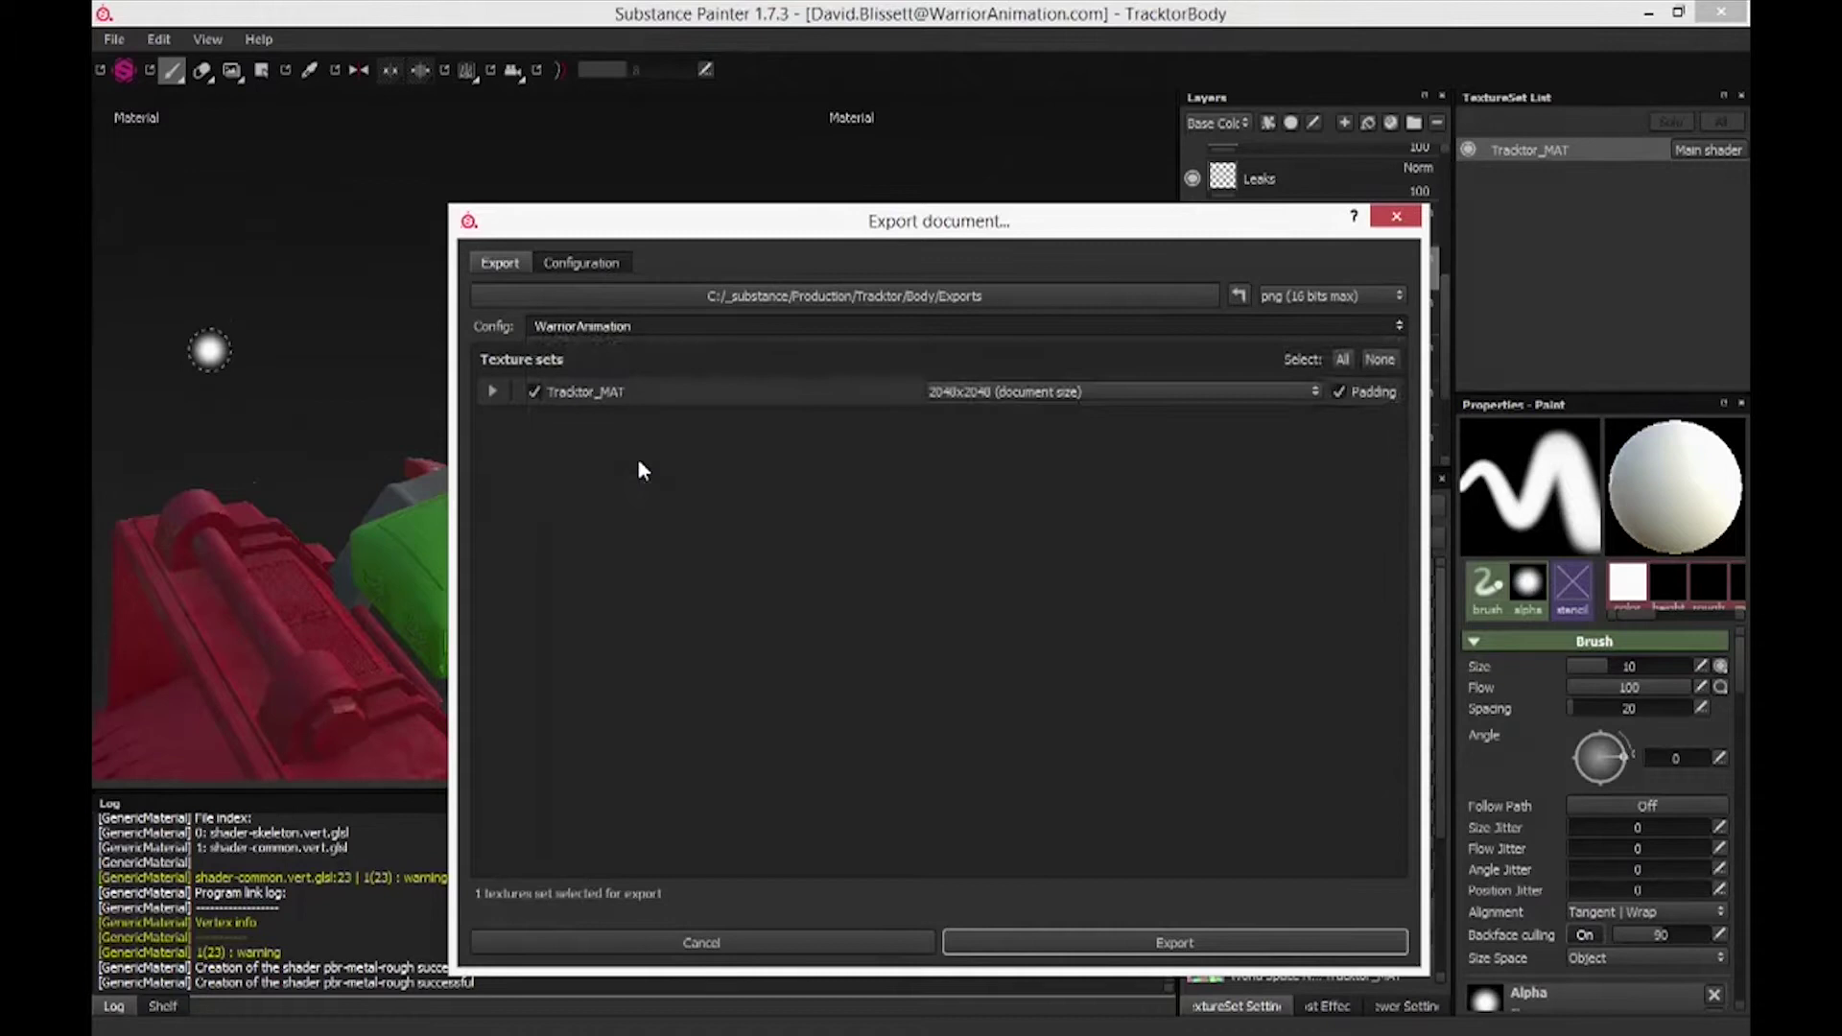
Examine the WarriorAnimation preset's output maps, including the Scratch_Leaks_Splats texture name, and close the export settings without exporting
left_click(582, 263)
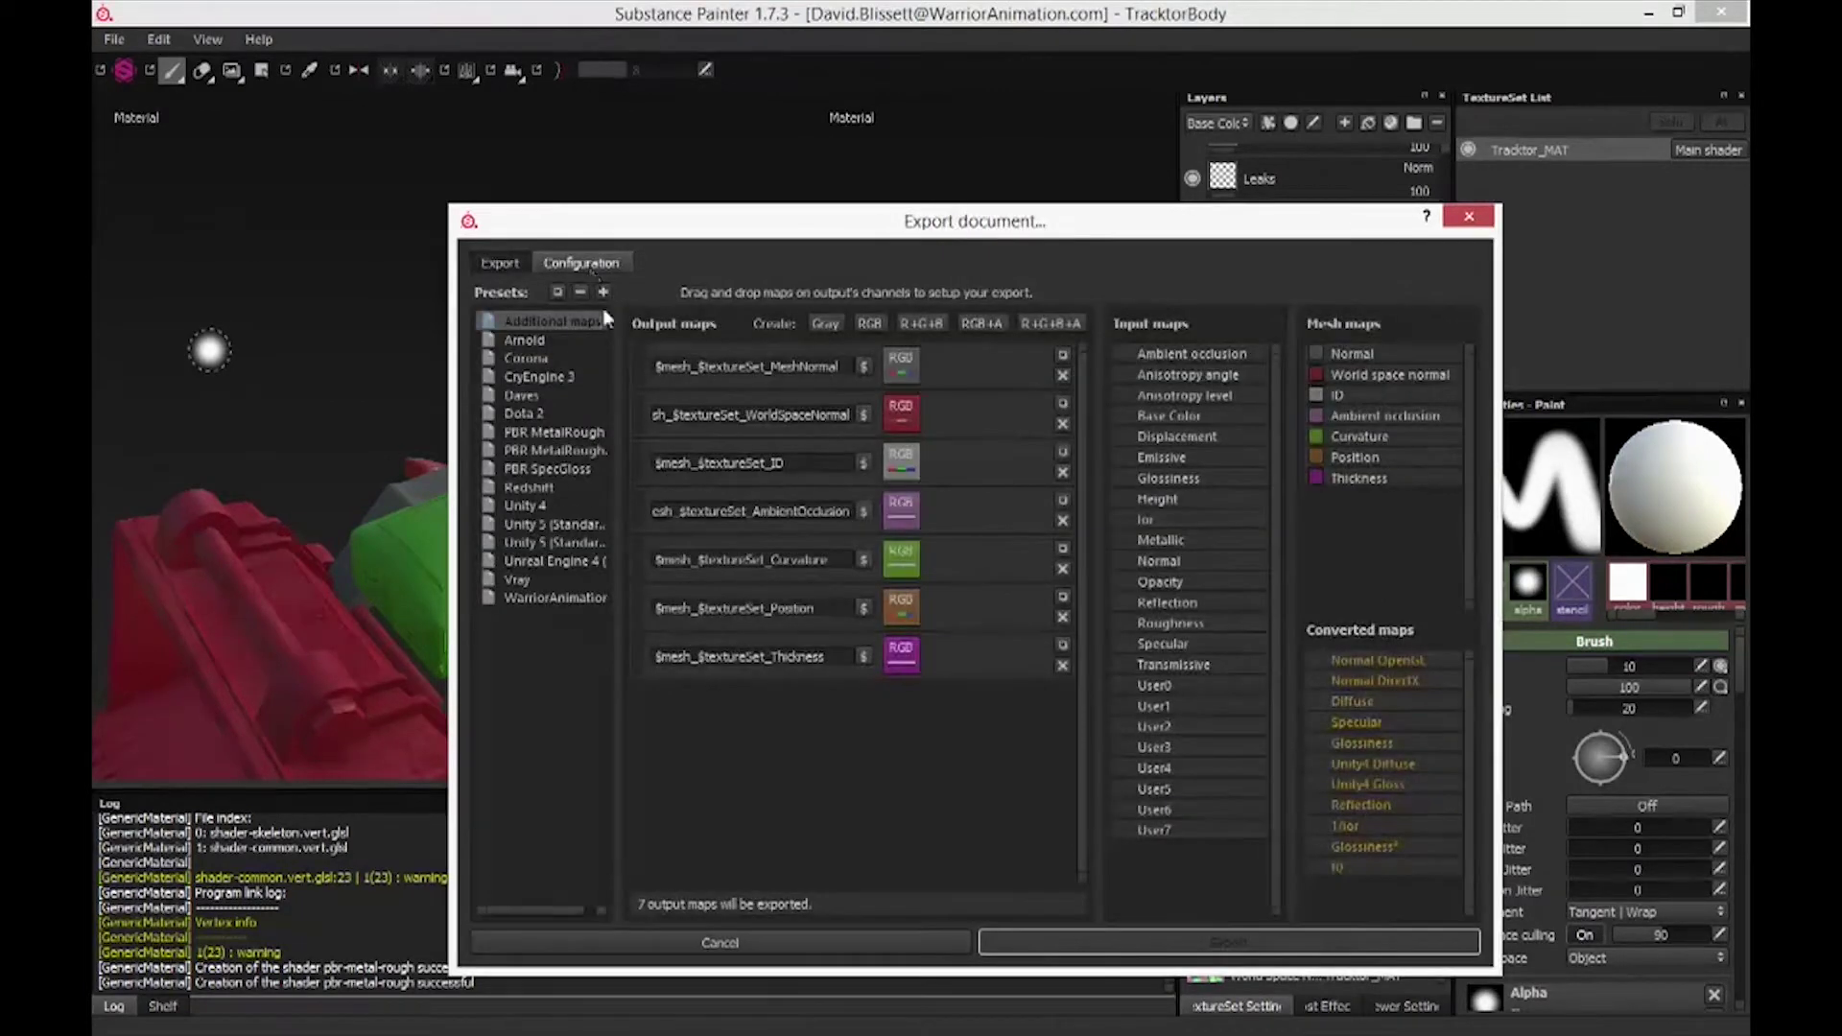
left_click(574, 599)
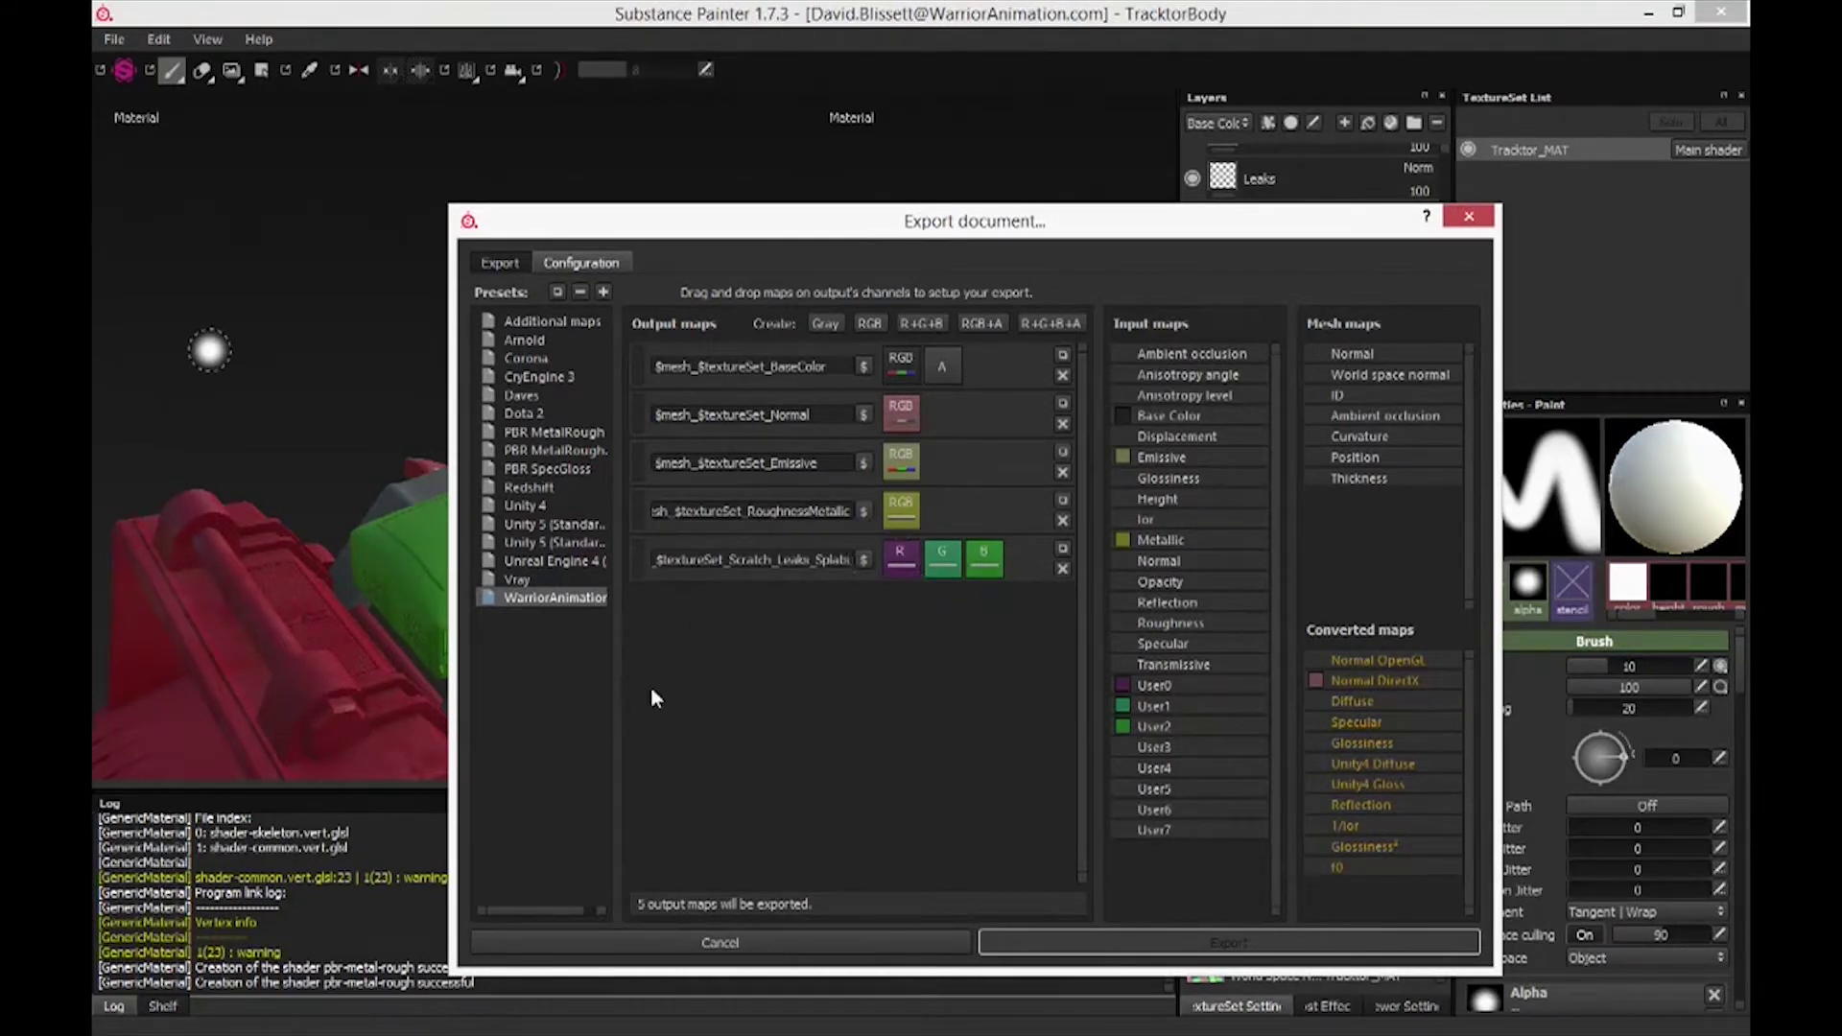
left_click_drag(730, 559, 846, 568)
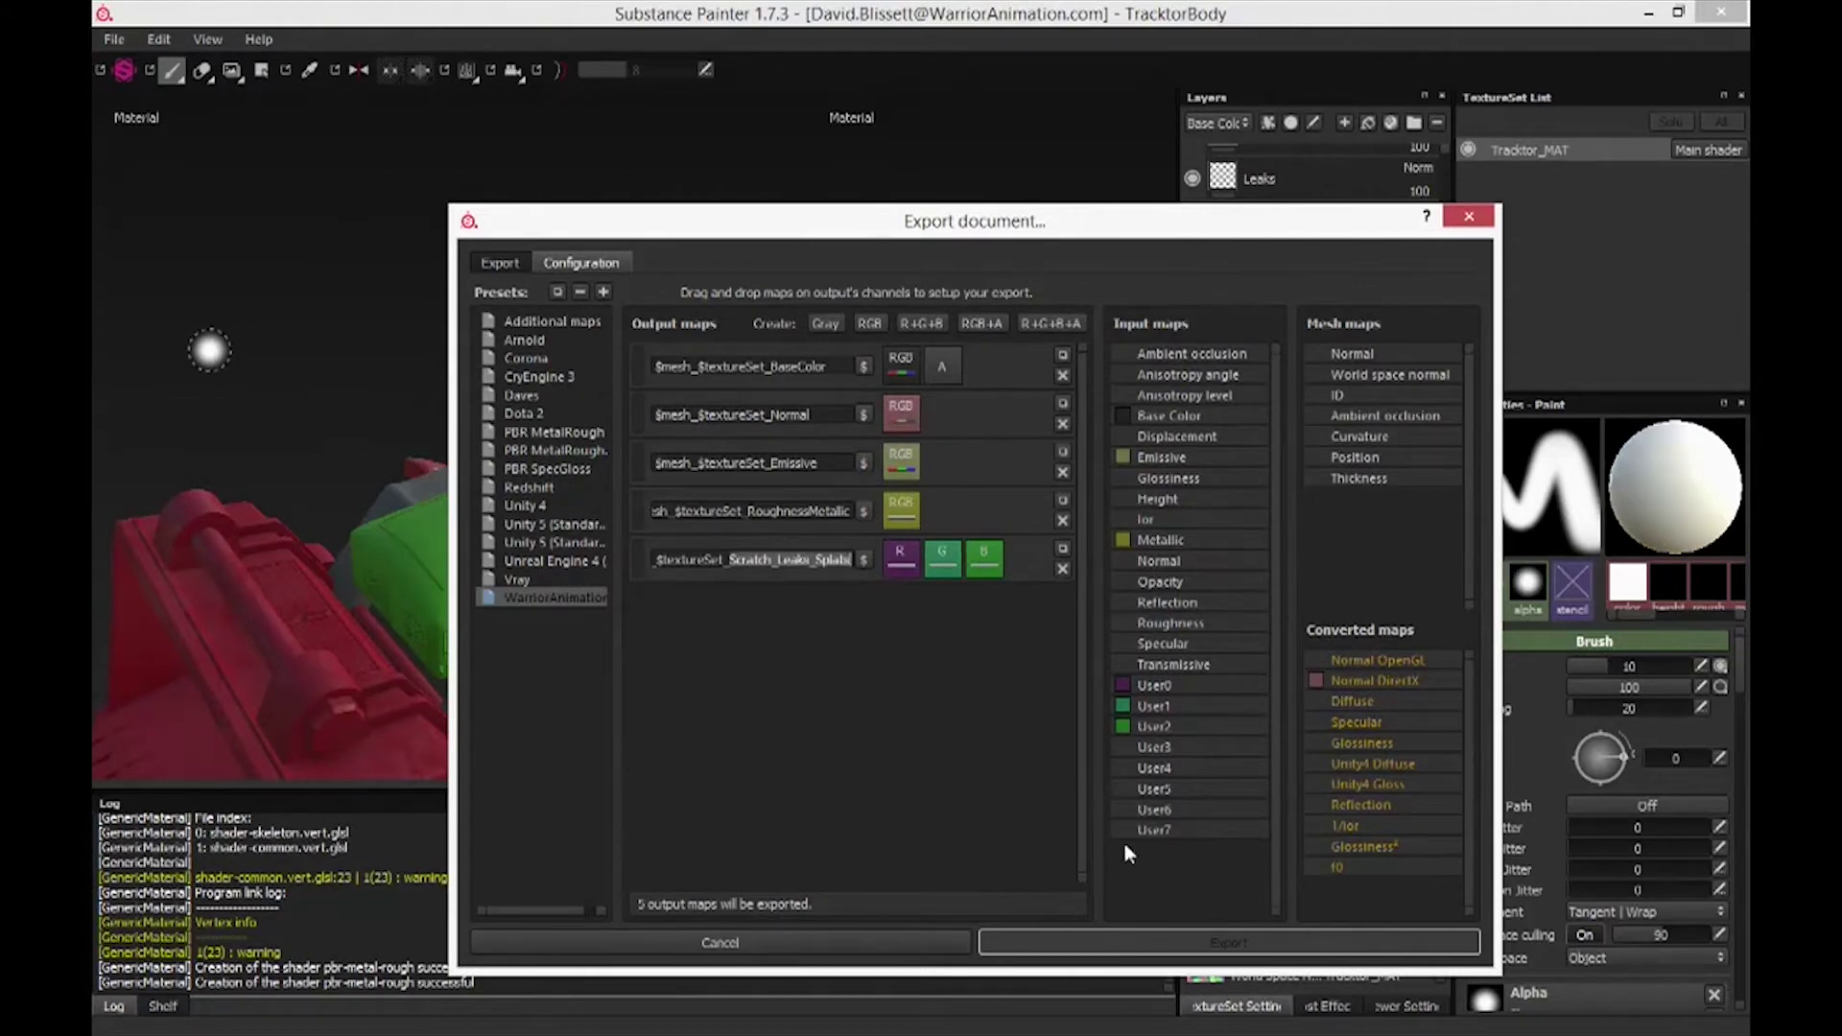
left_click(1468, 217)
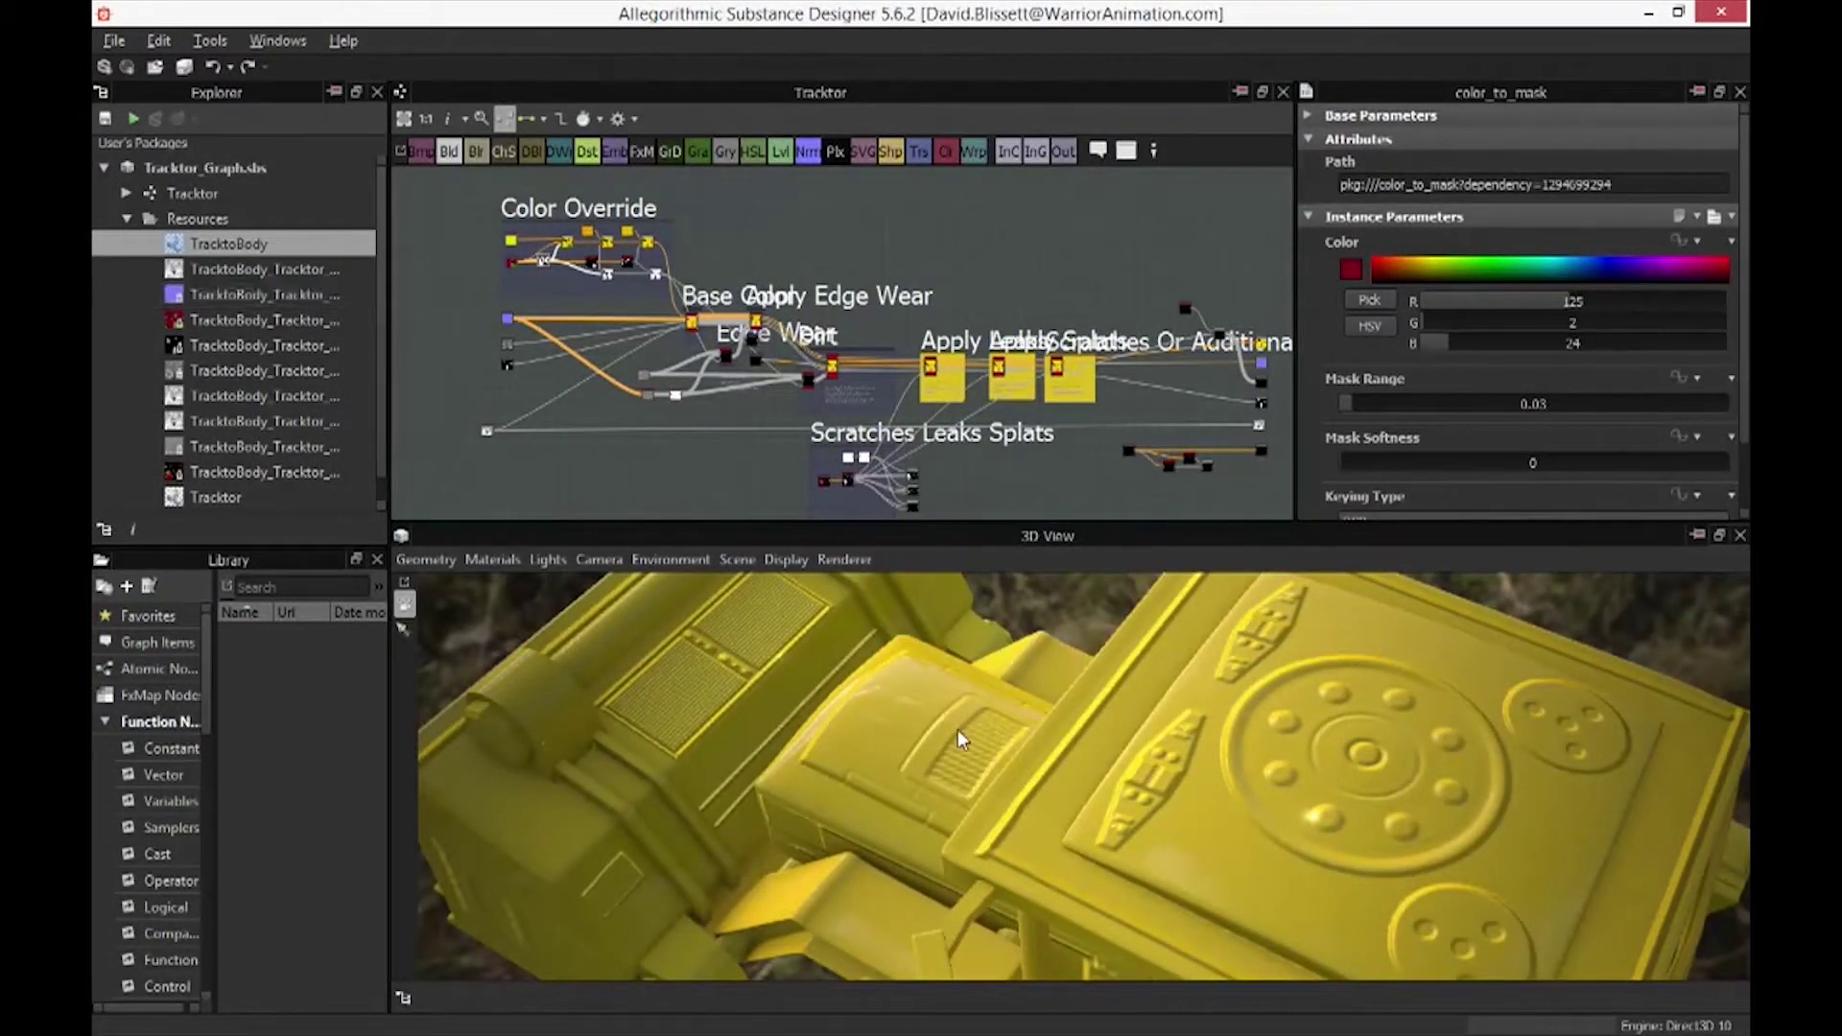
Switch to Substance Designer and examine the tractor's bucket in 3D and the Color Override nodes in the Tracktor graph
left_click_drag(958, 729, 1074, 614)
scroll(645, 309, "up", 2)
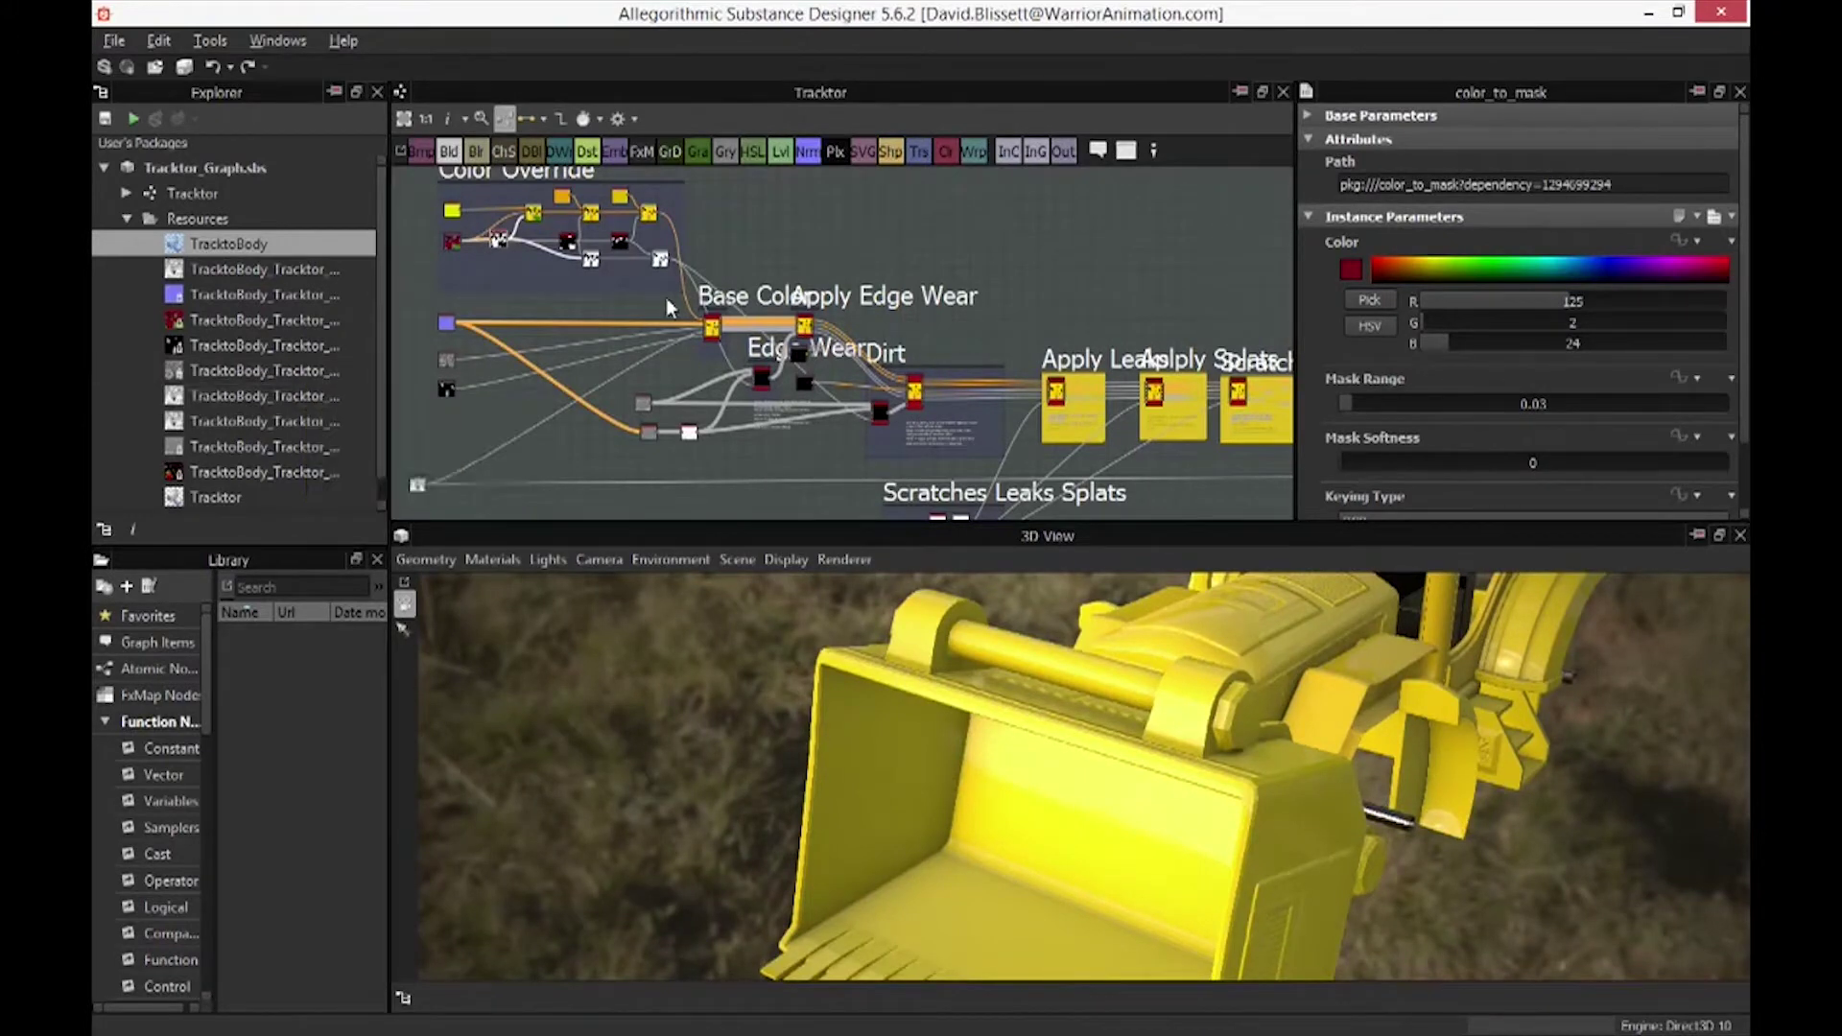
scroll(688, 417, "up", 3)
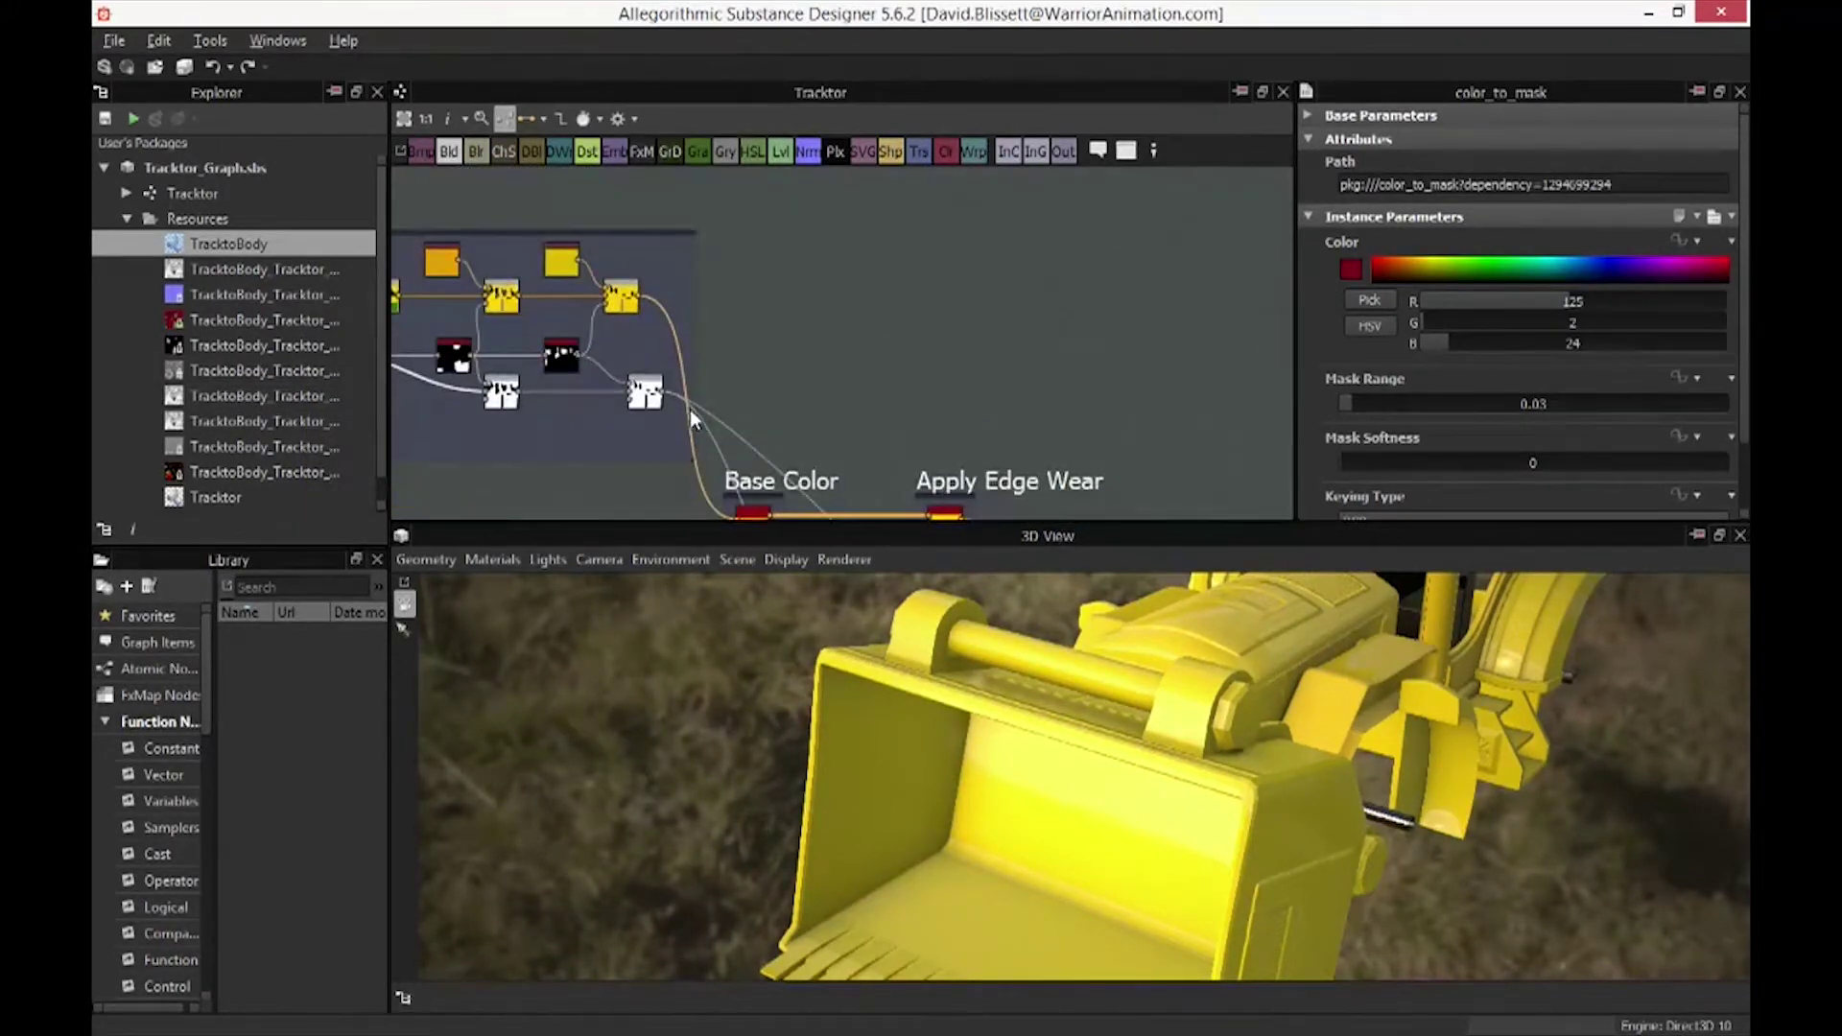
middle_click_drag(688, 411, 931, 430)
scroll(907, 435, "up", 1)
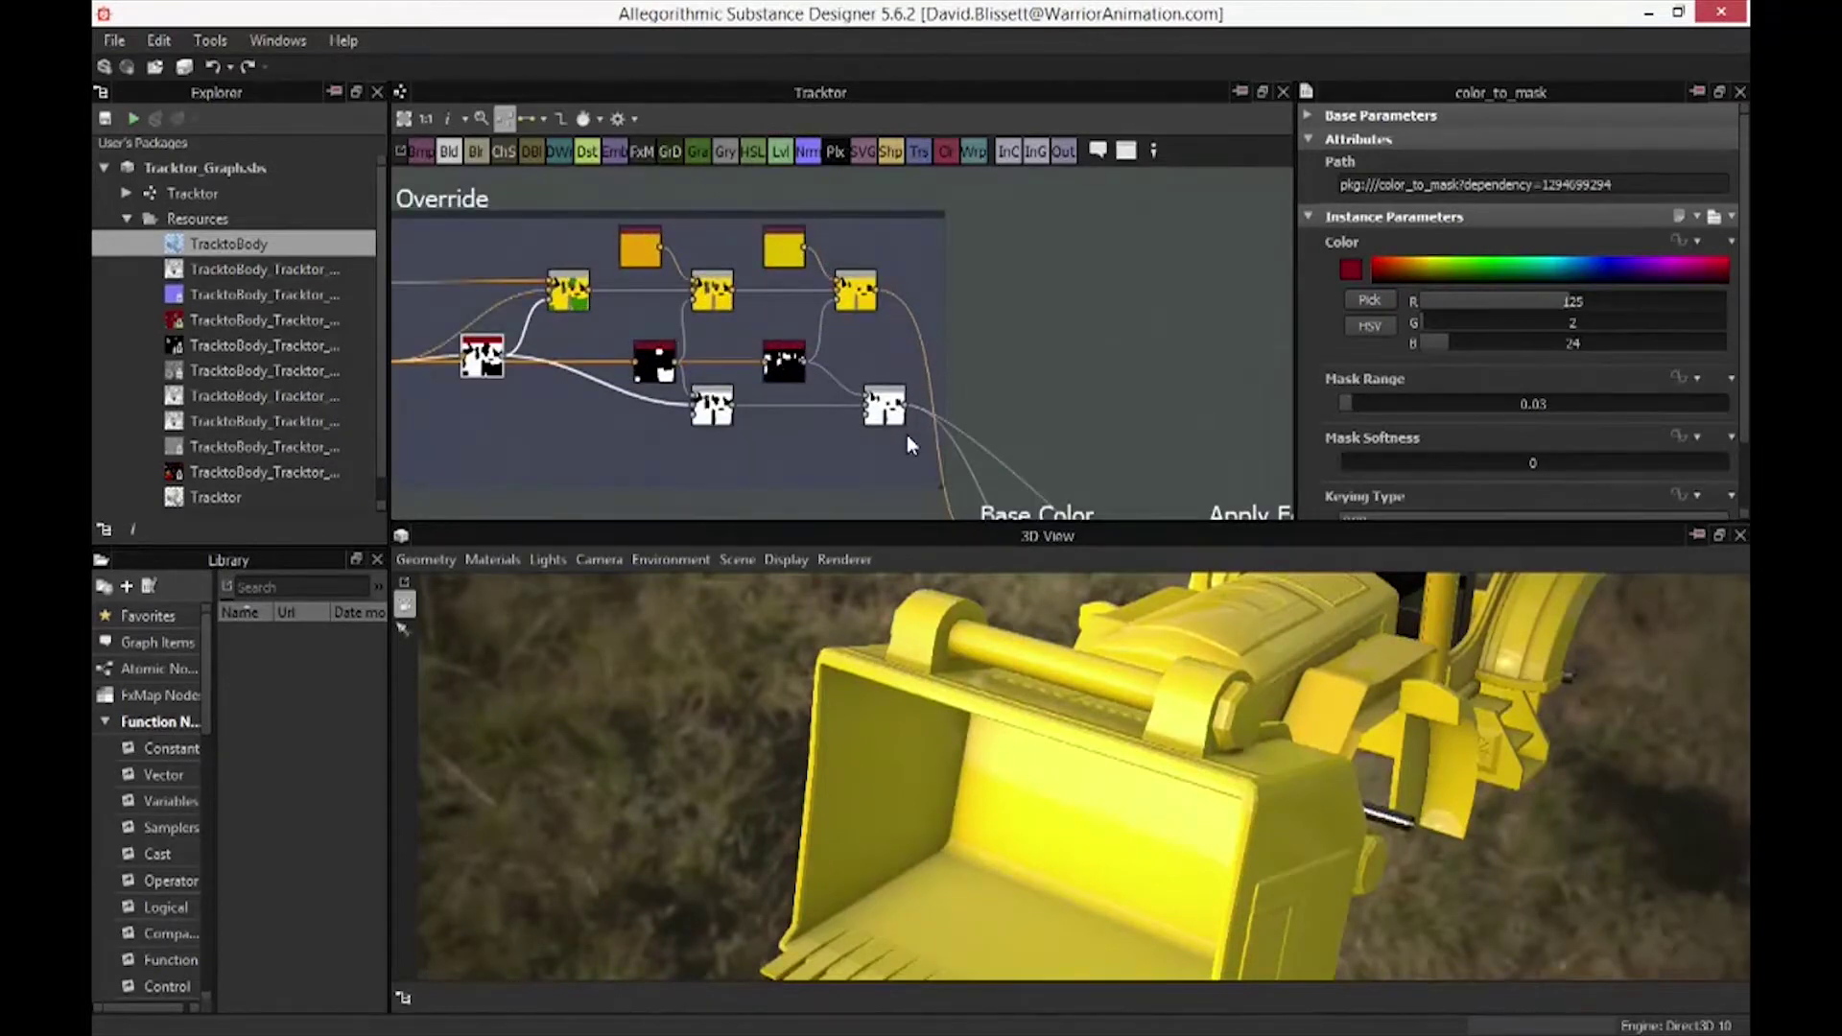
scroll(907, 435, "up", 1)
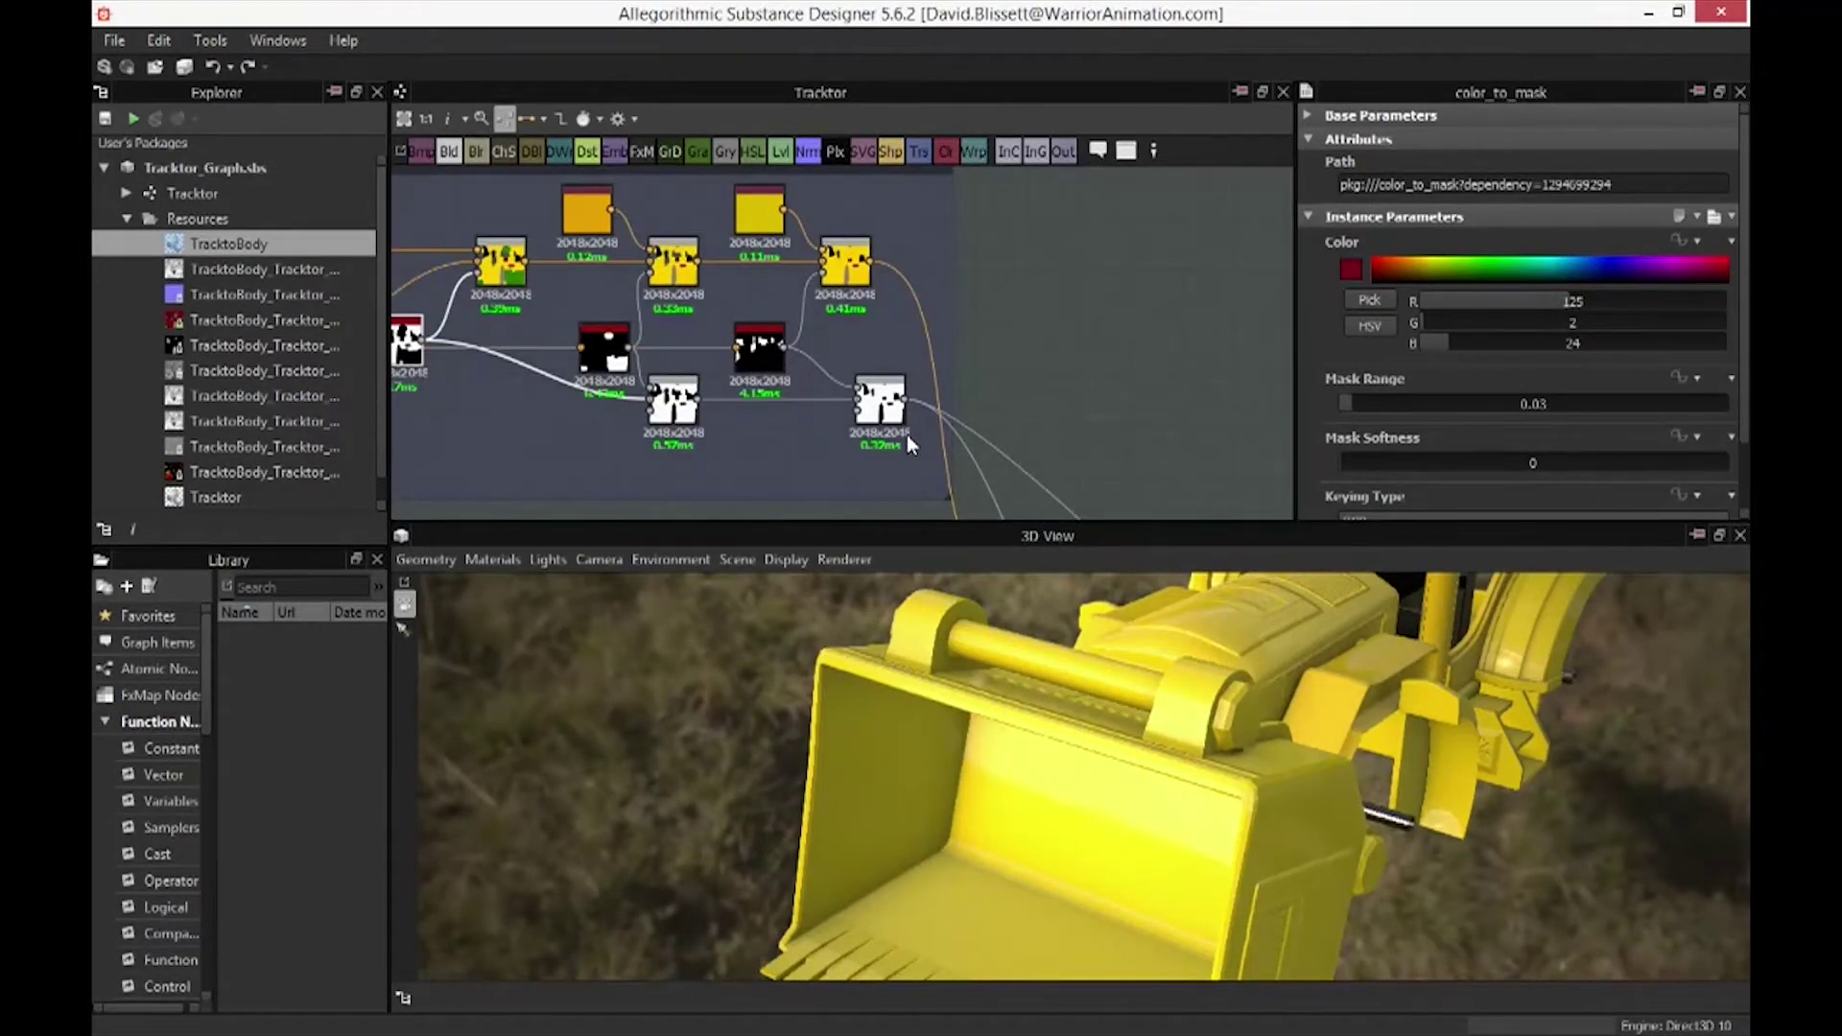
Display the Tracktor graph's own properties and extend their area to full height to review the Material and Weathering input parameters
left_click(1148, 366)
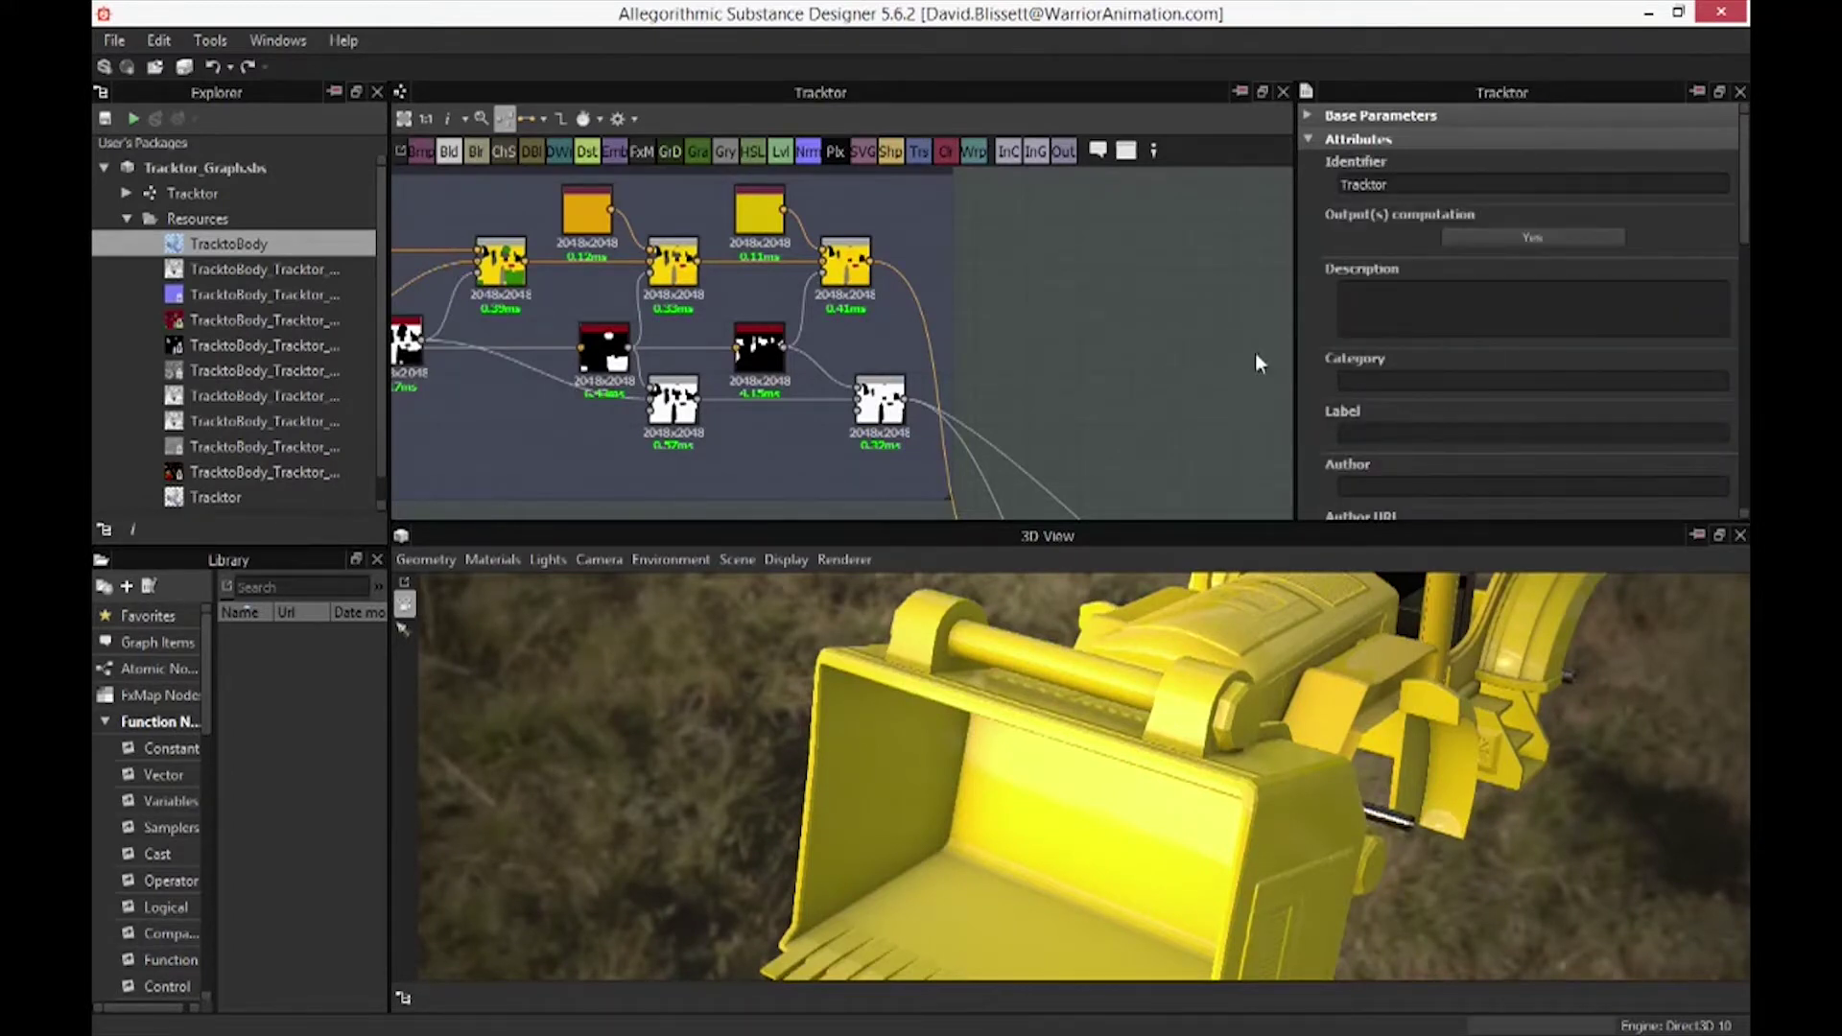
scroll(1421, 457, "down", 10)
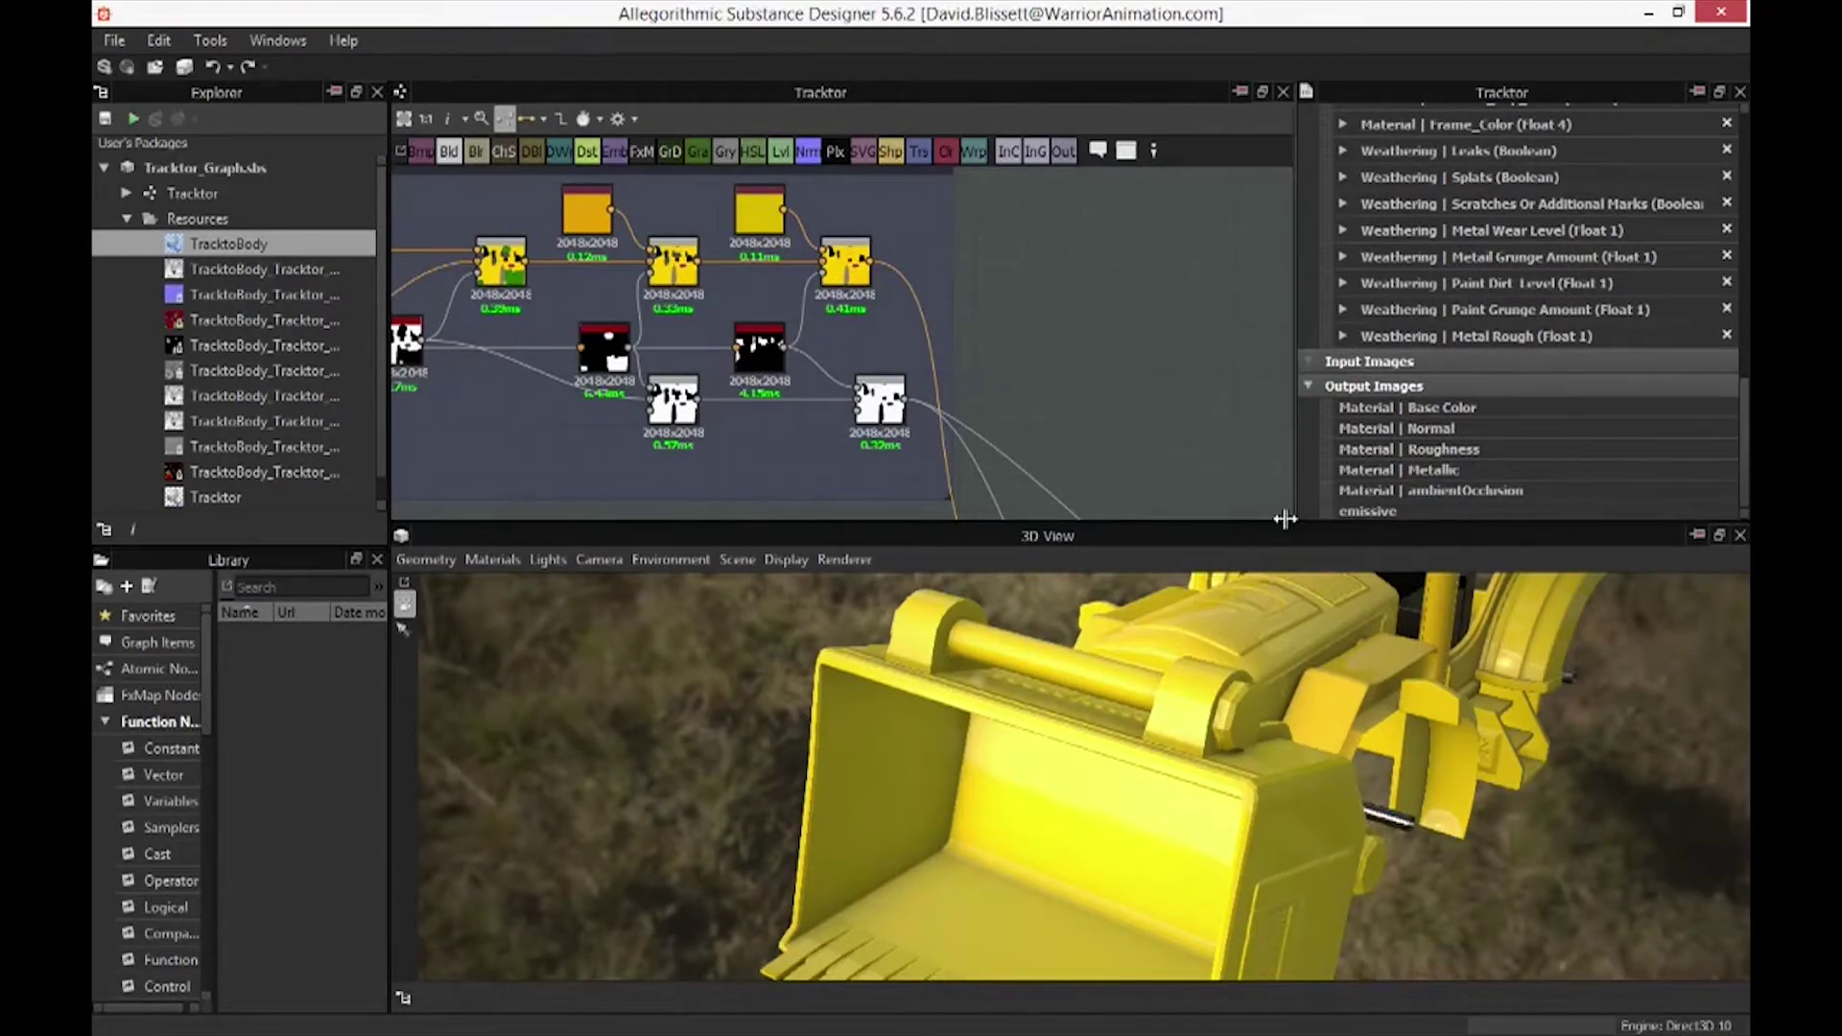
left_click_drag(1034, 571, 792, 952)
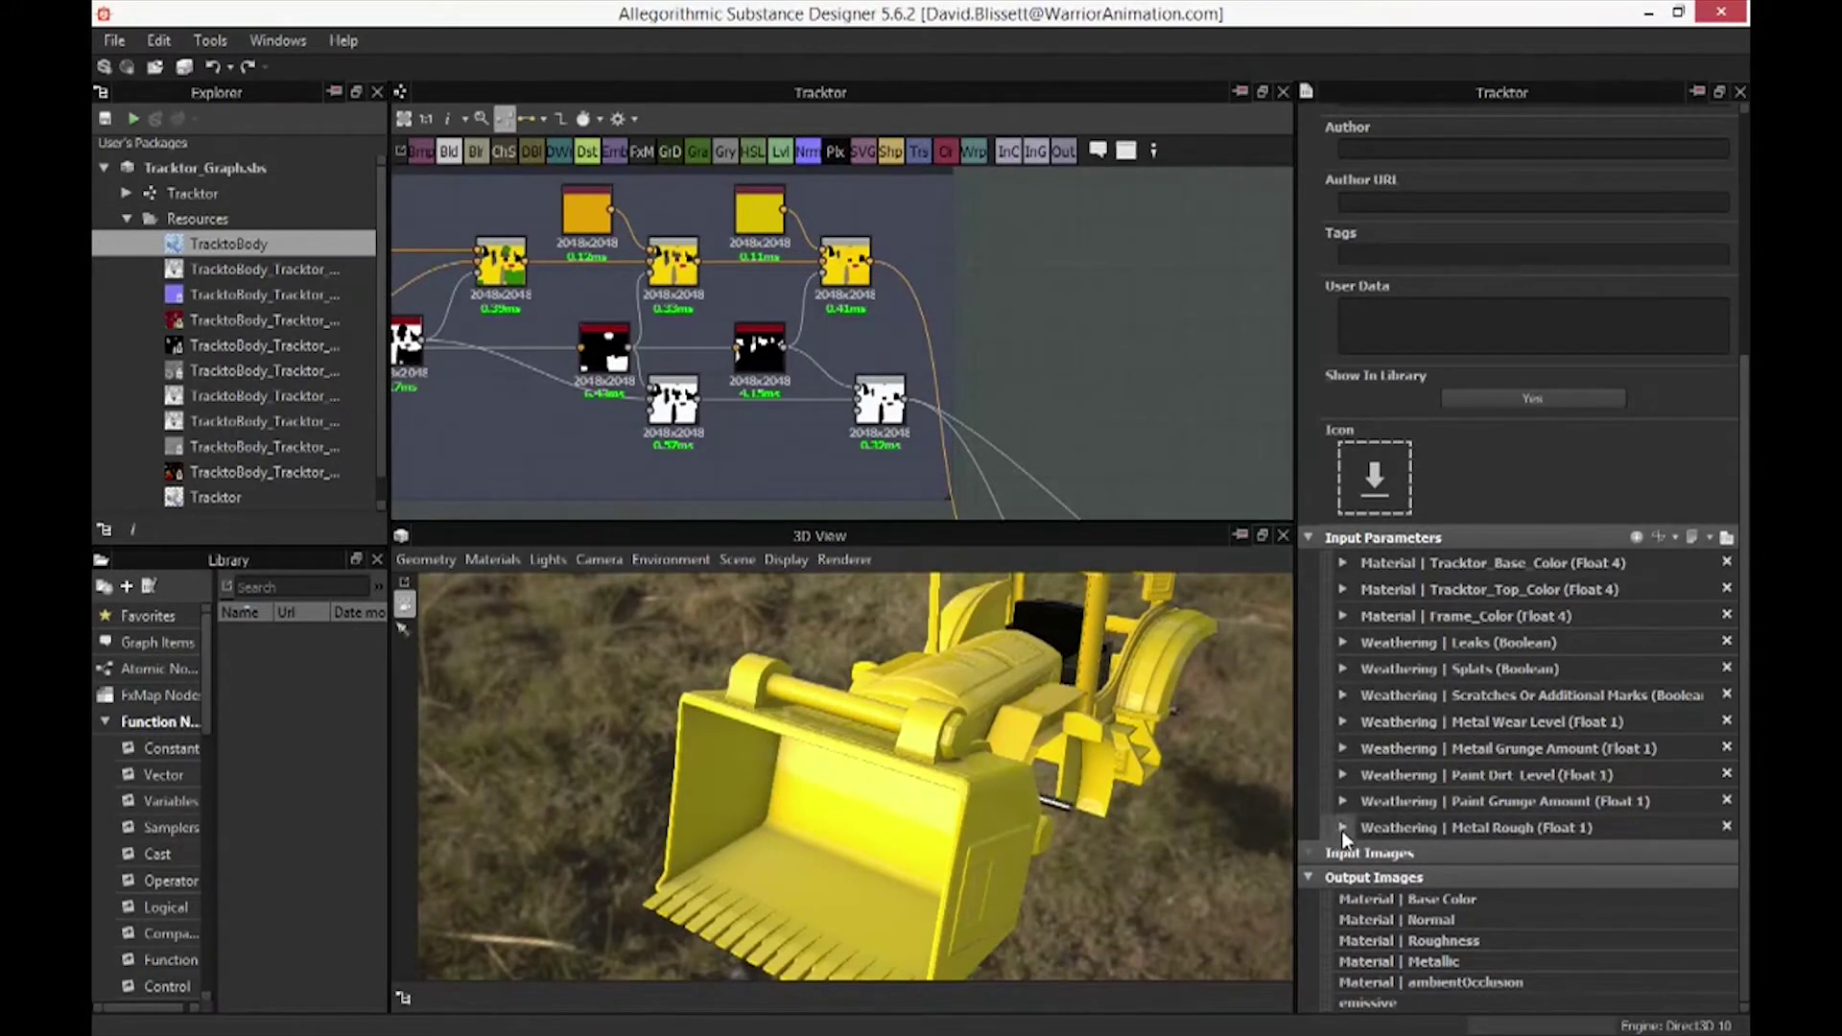
Try a Metal Wear Level default of 0.31, inspect the wear on the tractor, and reduce the default to 0.21
left_click(1347, 722)
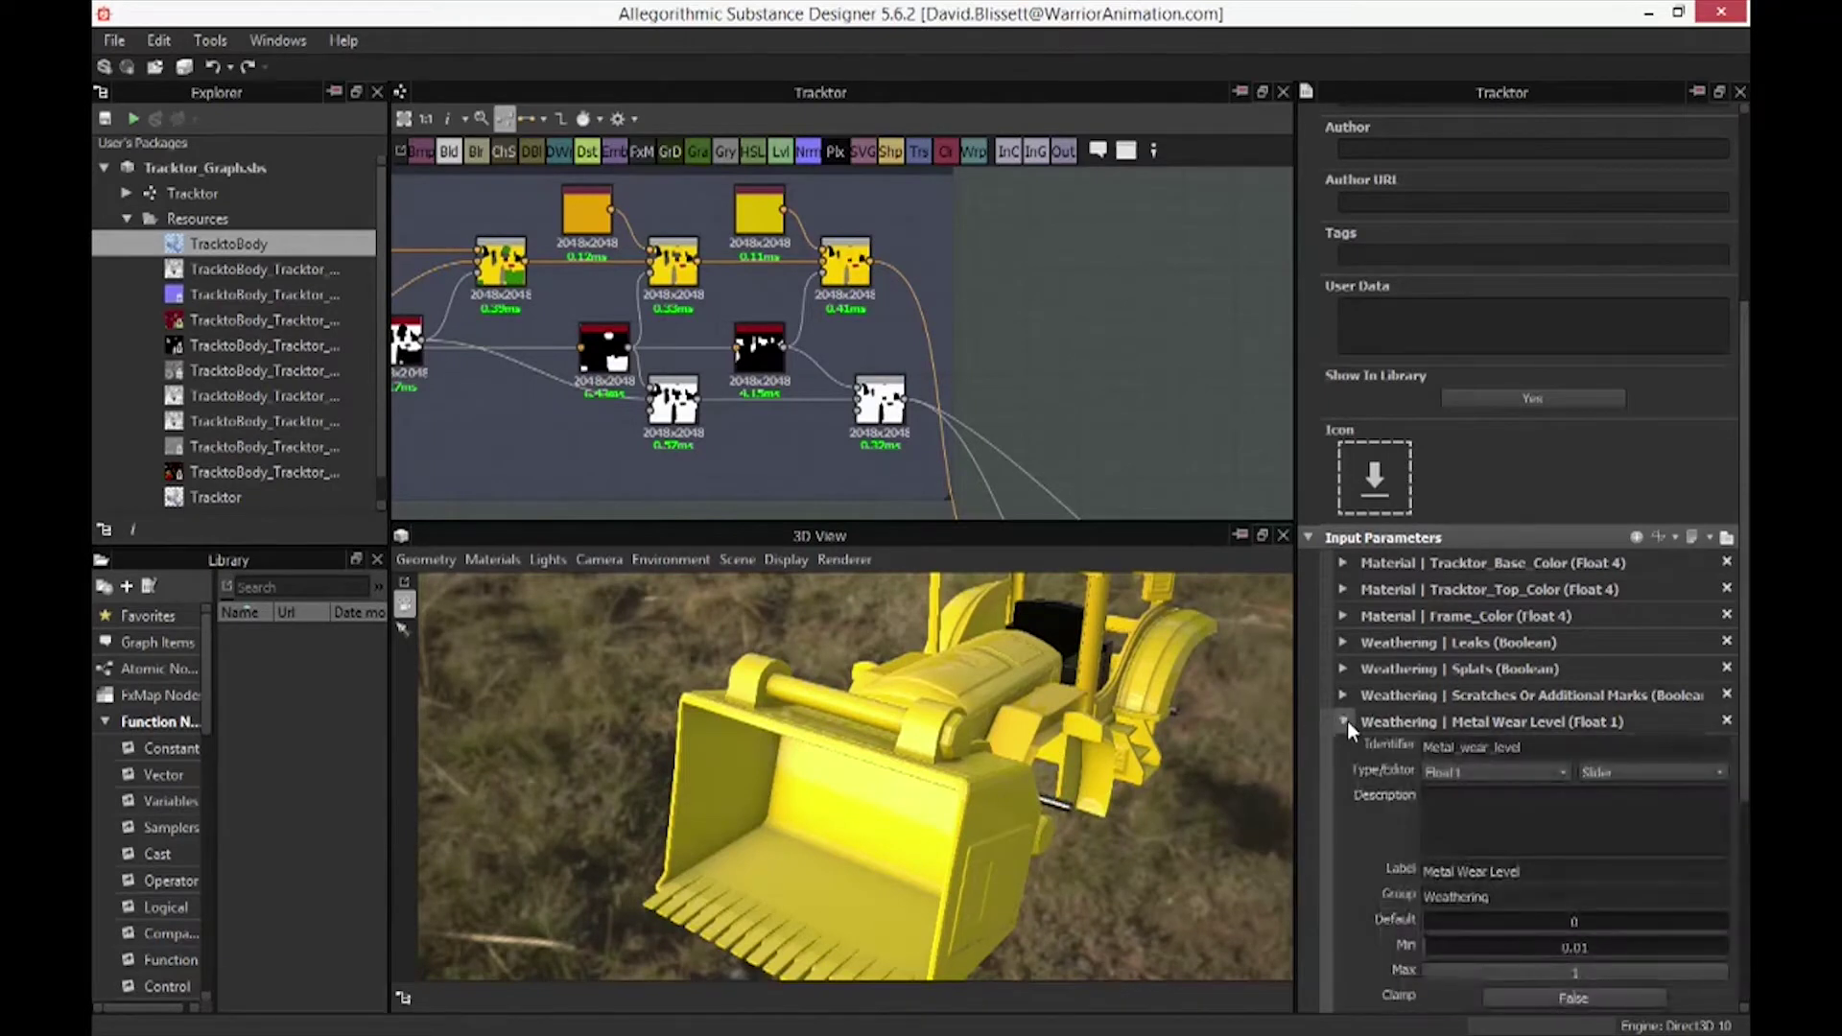
left_click_drag(1437, 923, 1517, 917)
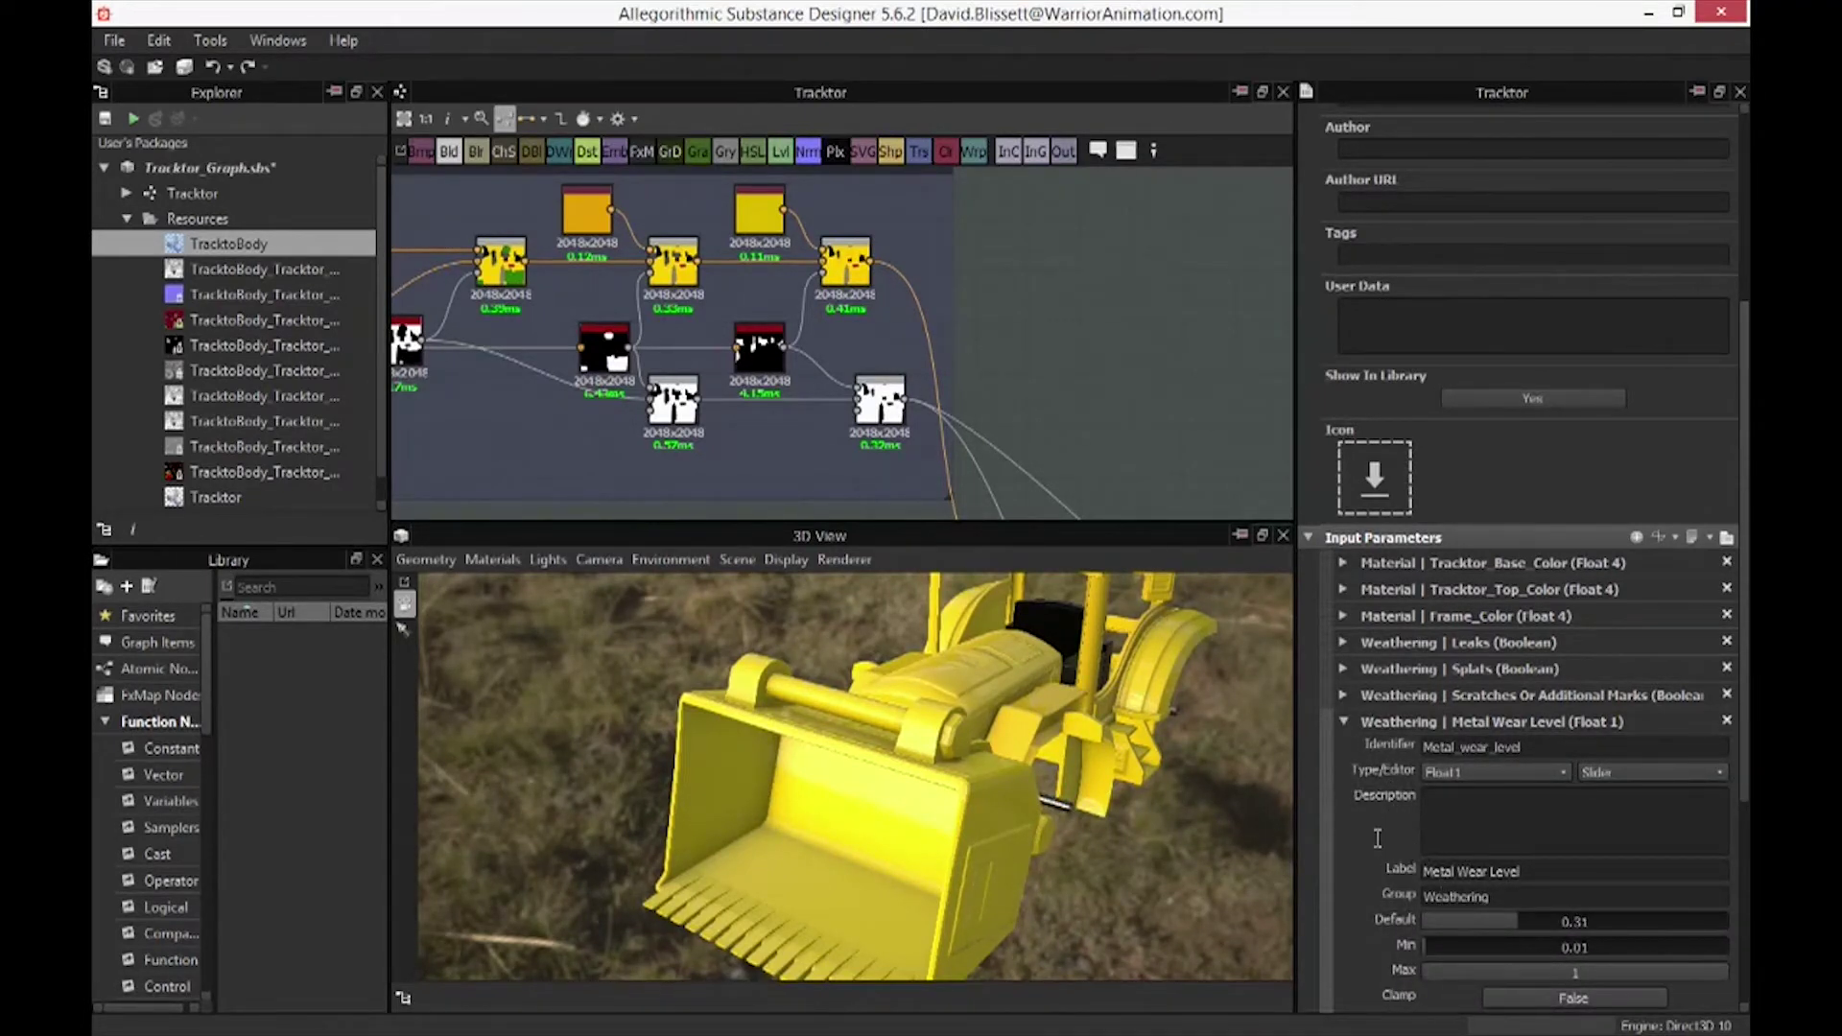
scroll(1373, 817, "down", 3)
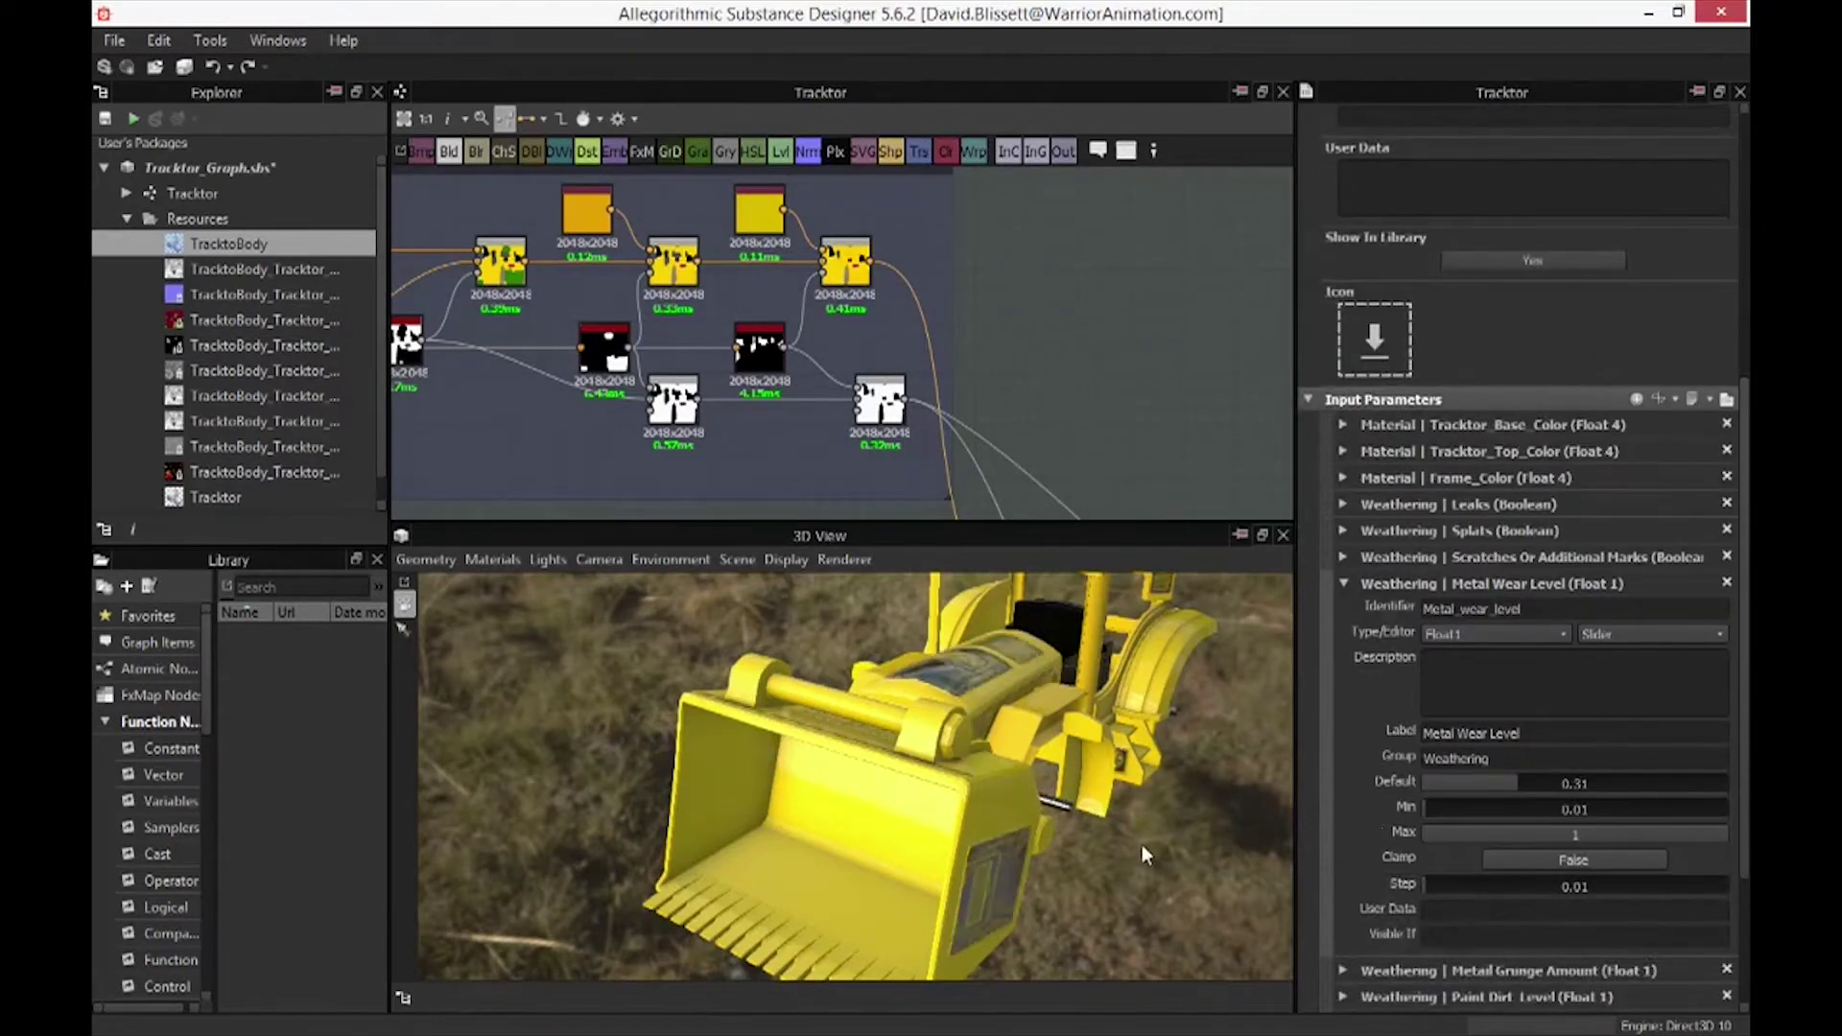
left_click_drag(1142, 846, 827, 726)
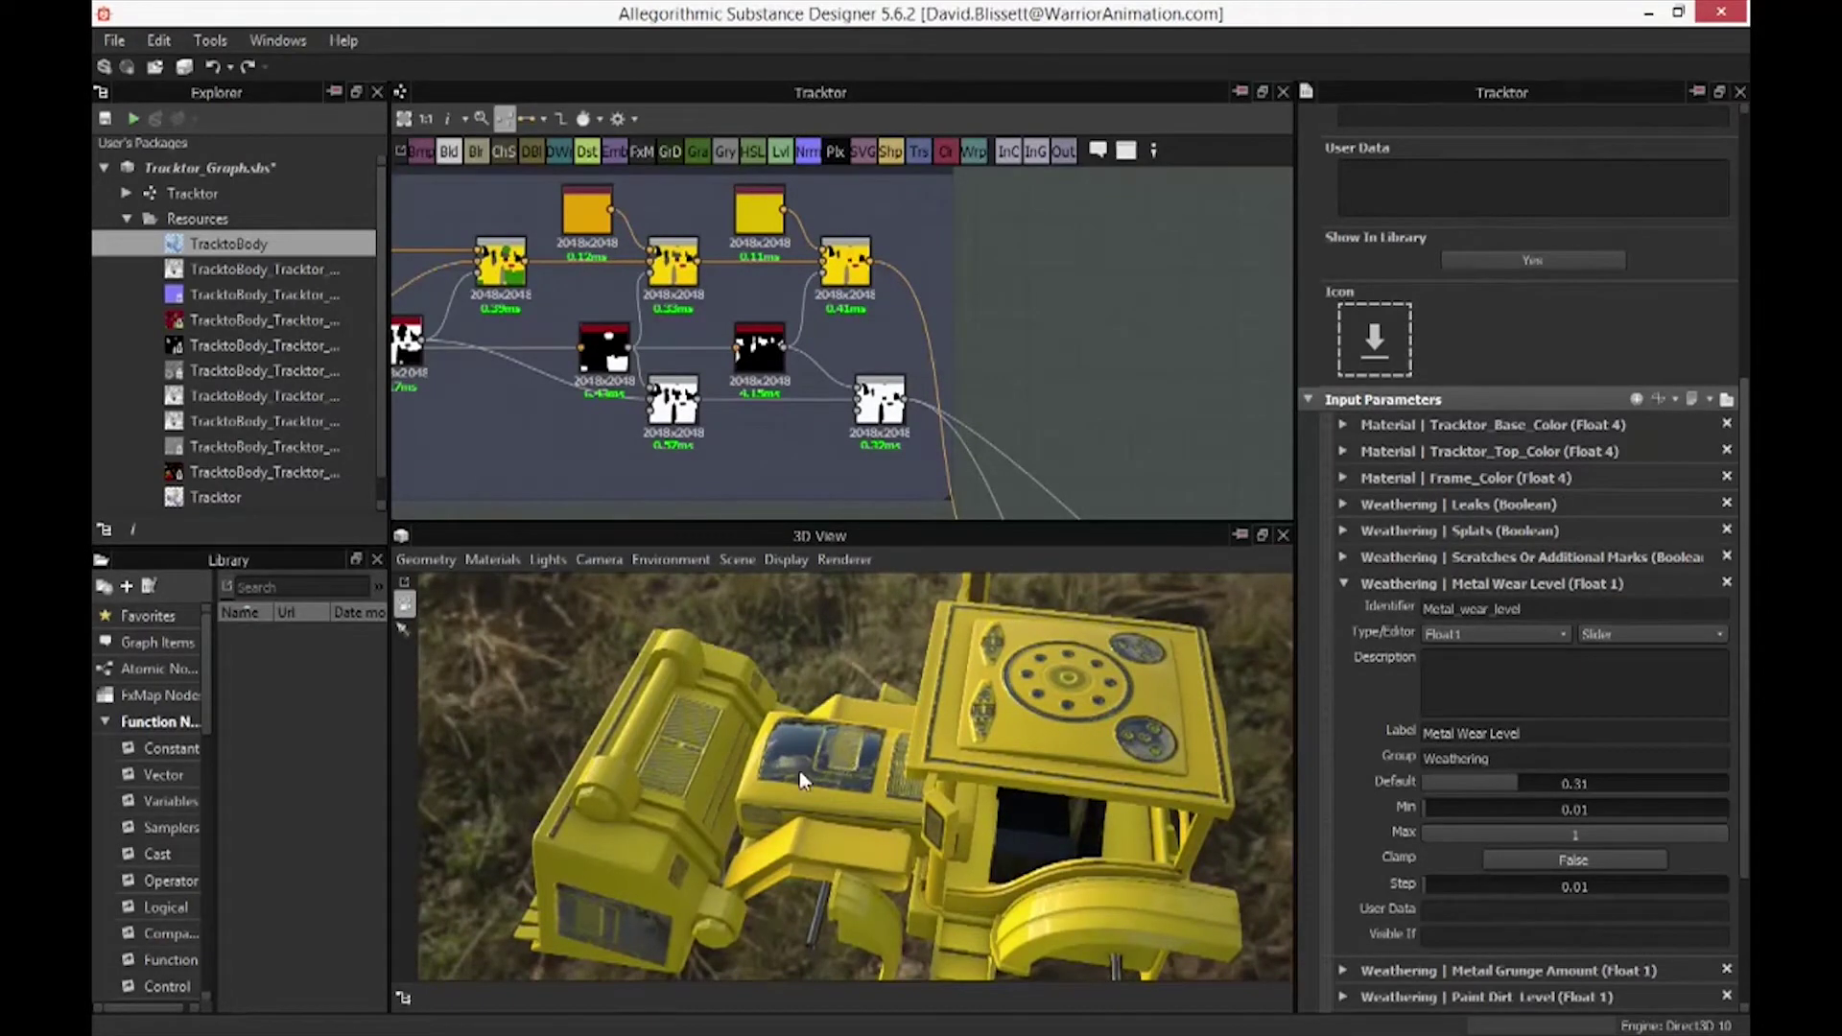
mouse_move(809, 714)
left_mouse_down()
mouse_move(836, 636)
mouse_move(843, 698)
left_mouse_up()
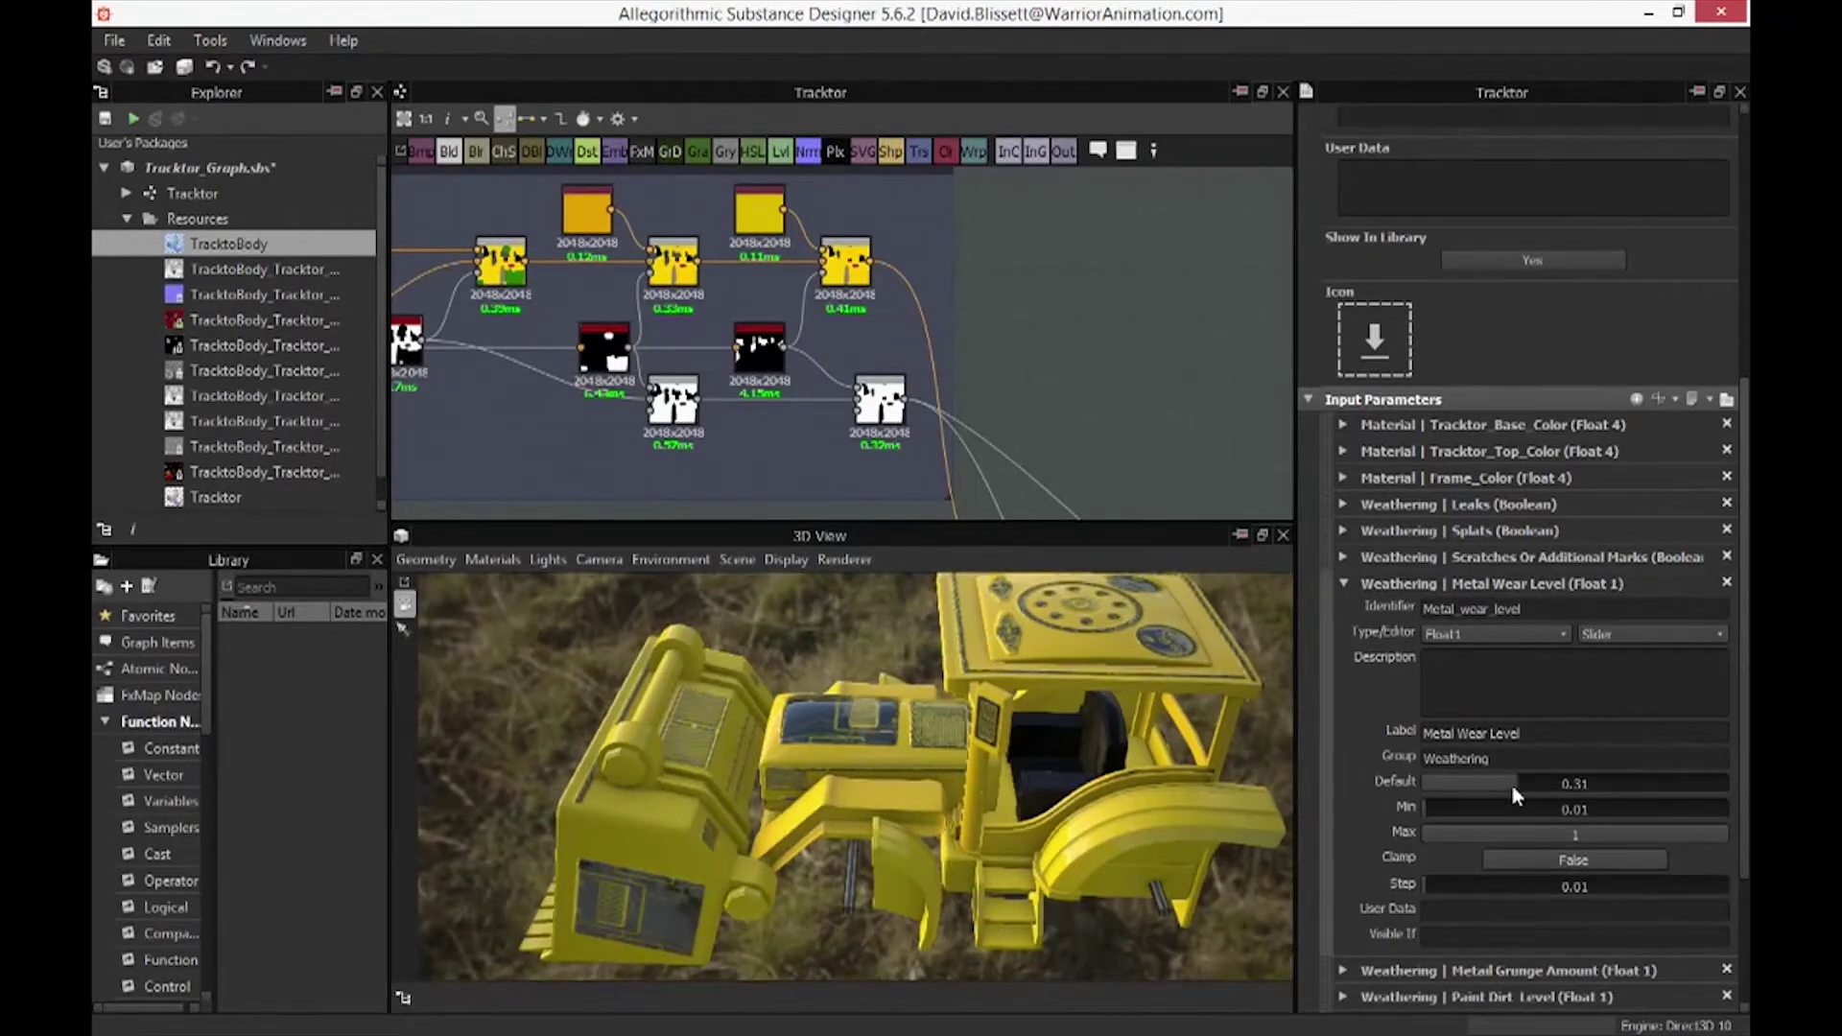
left_click_drag(1513, 785, 1499, 790)
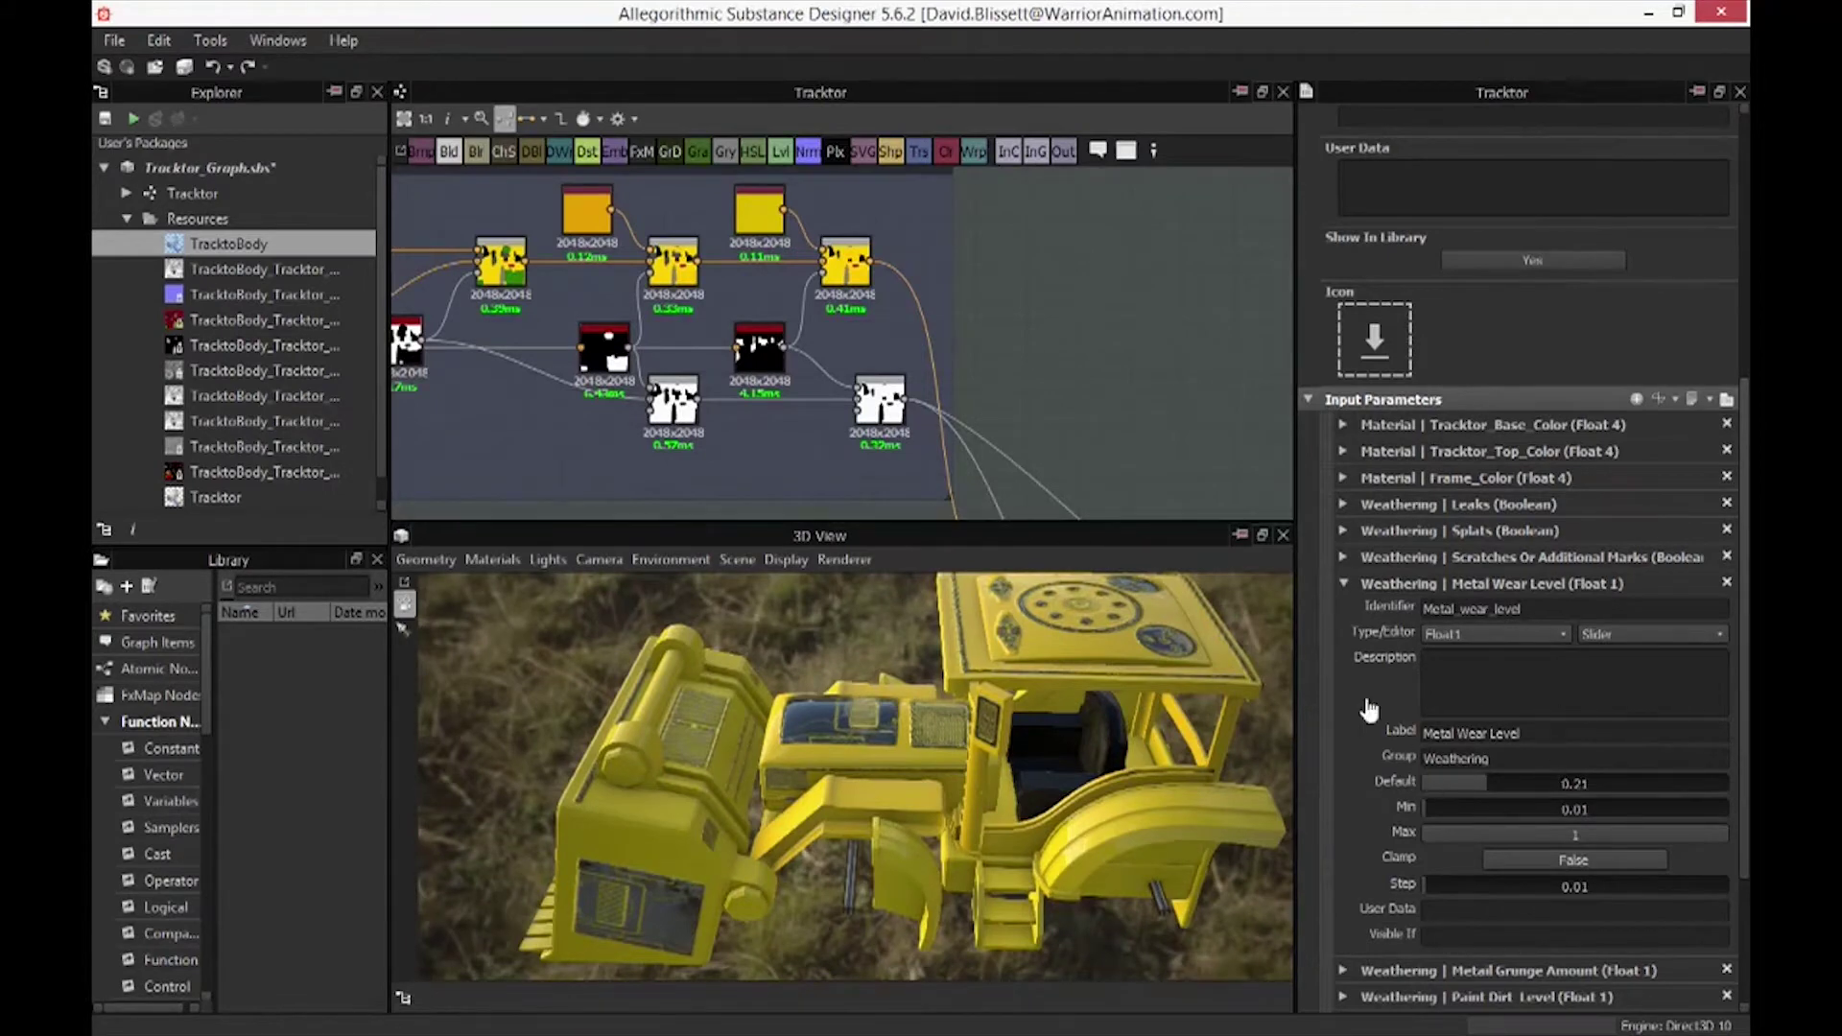
Try RGB 148, 64, 0 as the Tracktor_Base_Color default alongside the Color Override nodes, and undo the color change
middle_click_drag(909, 337, 962, 115)
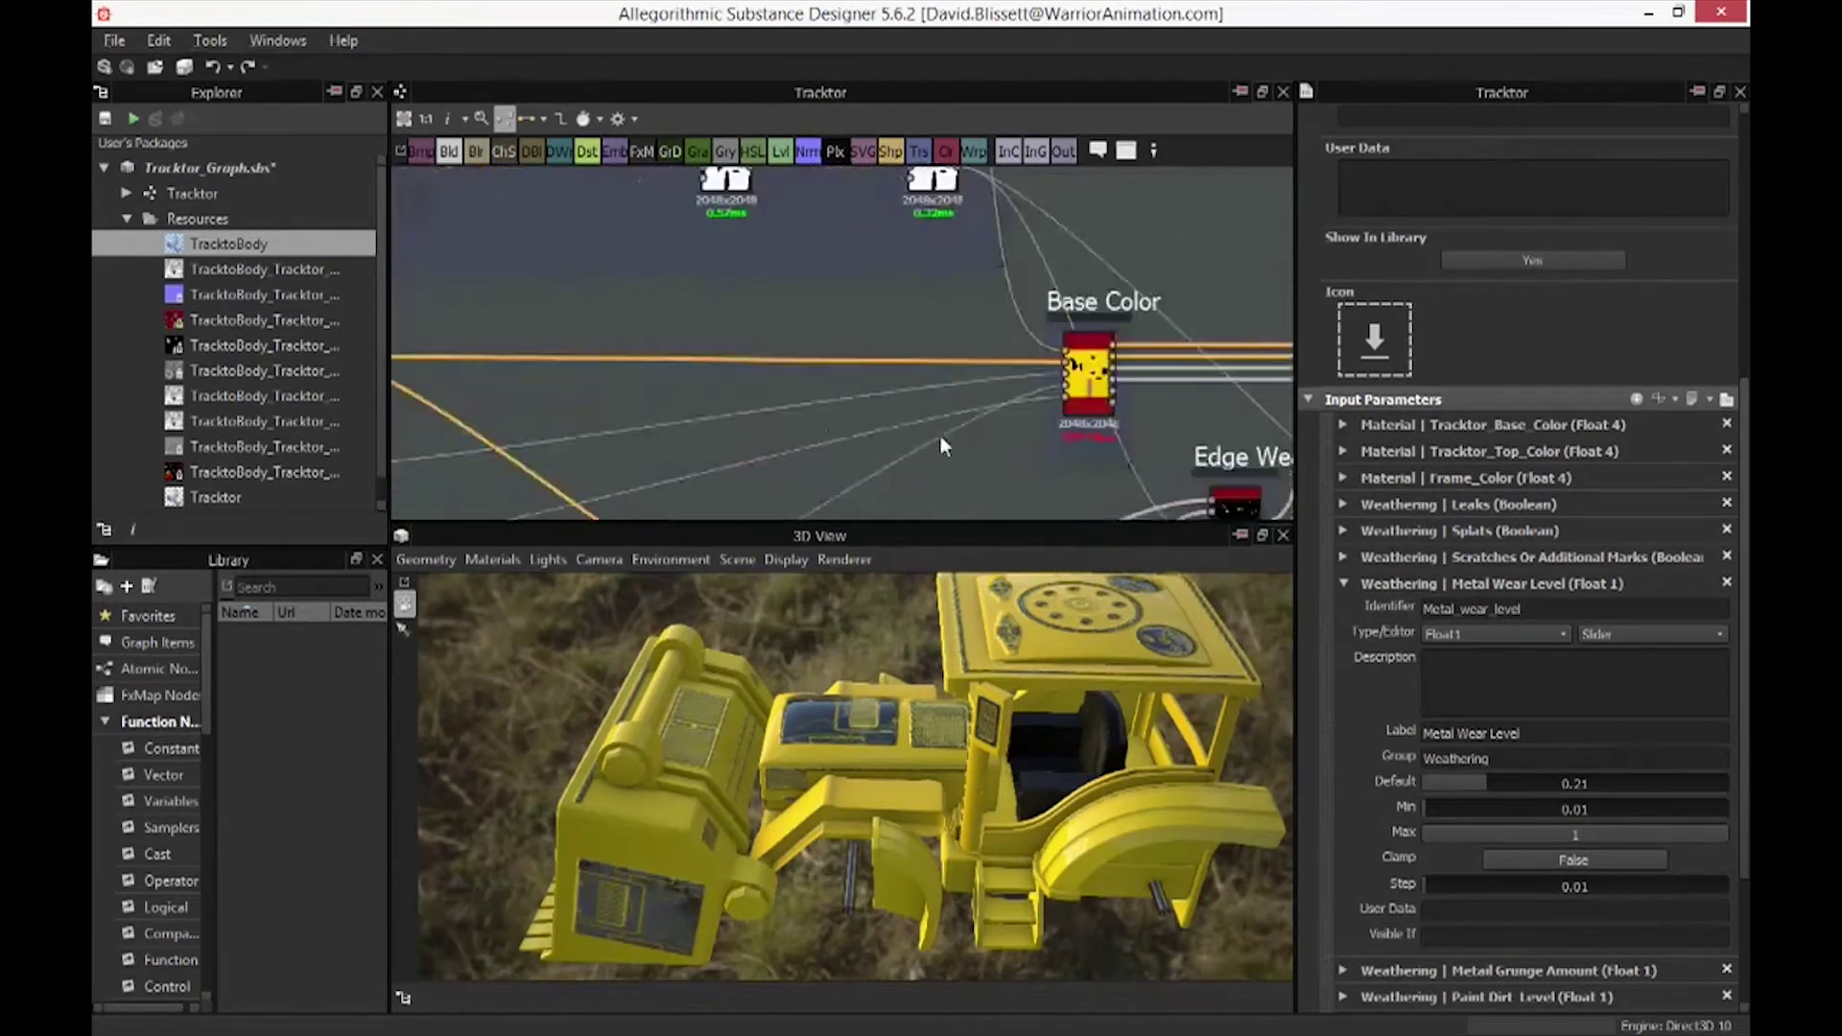
middle_click_drag(978, 345, 906, 335)
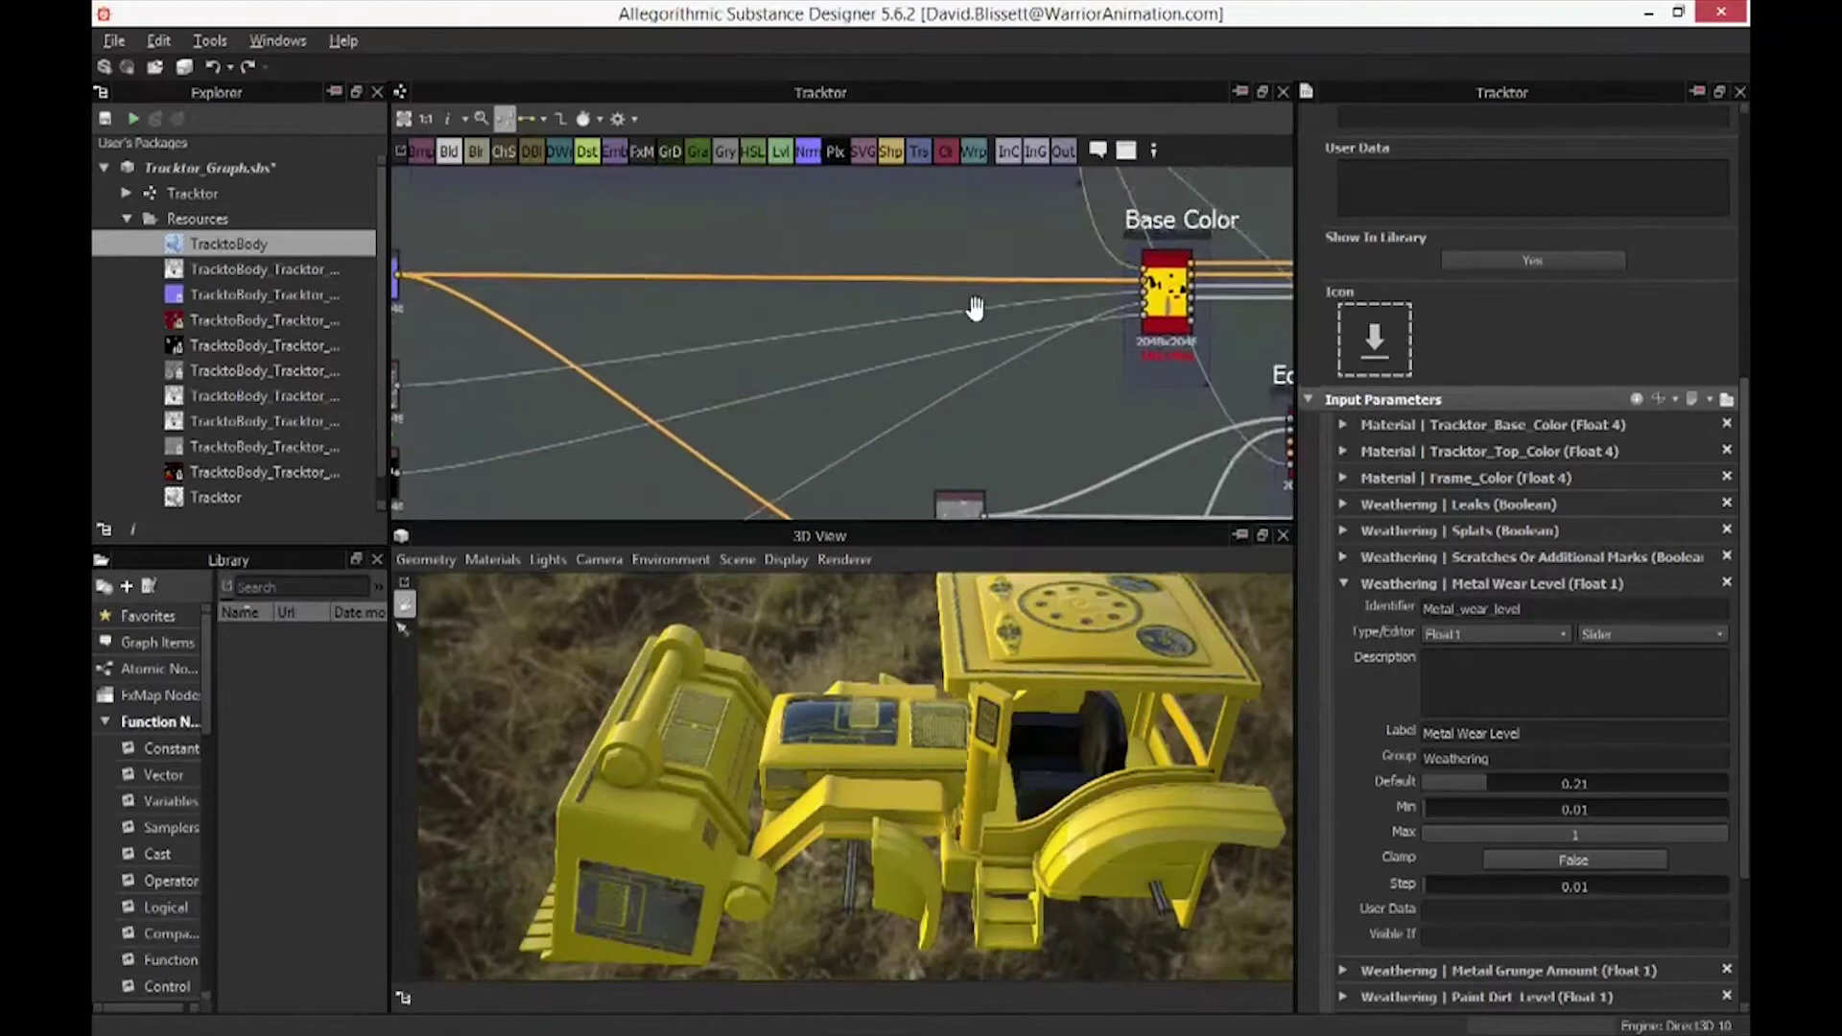
middle_click_drag(974, 307, 1317, 286)
middle_click_drag(974, 358, 1013, 508)
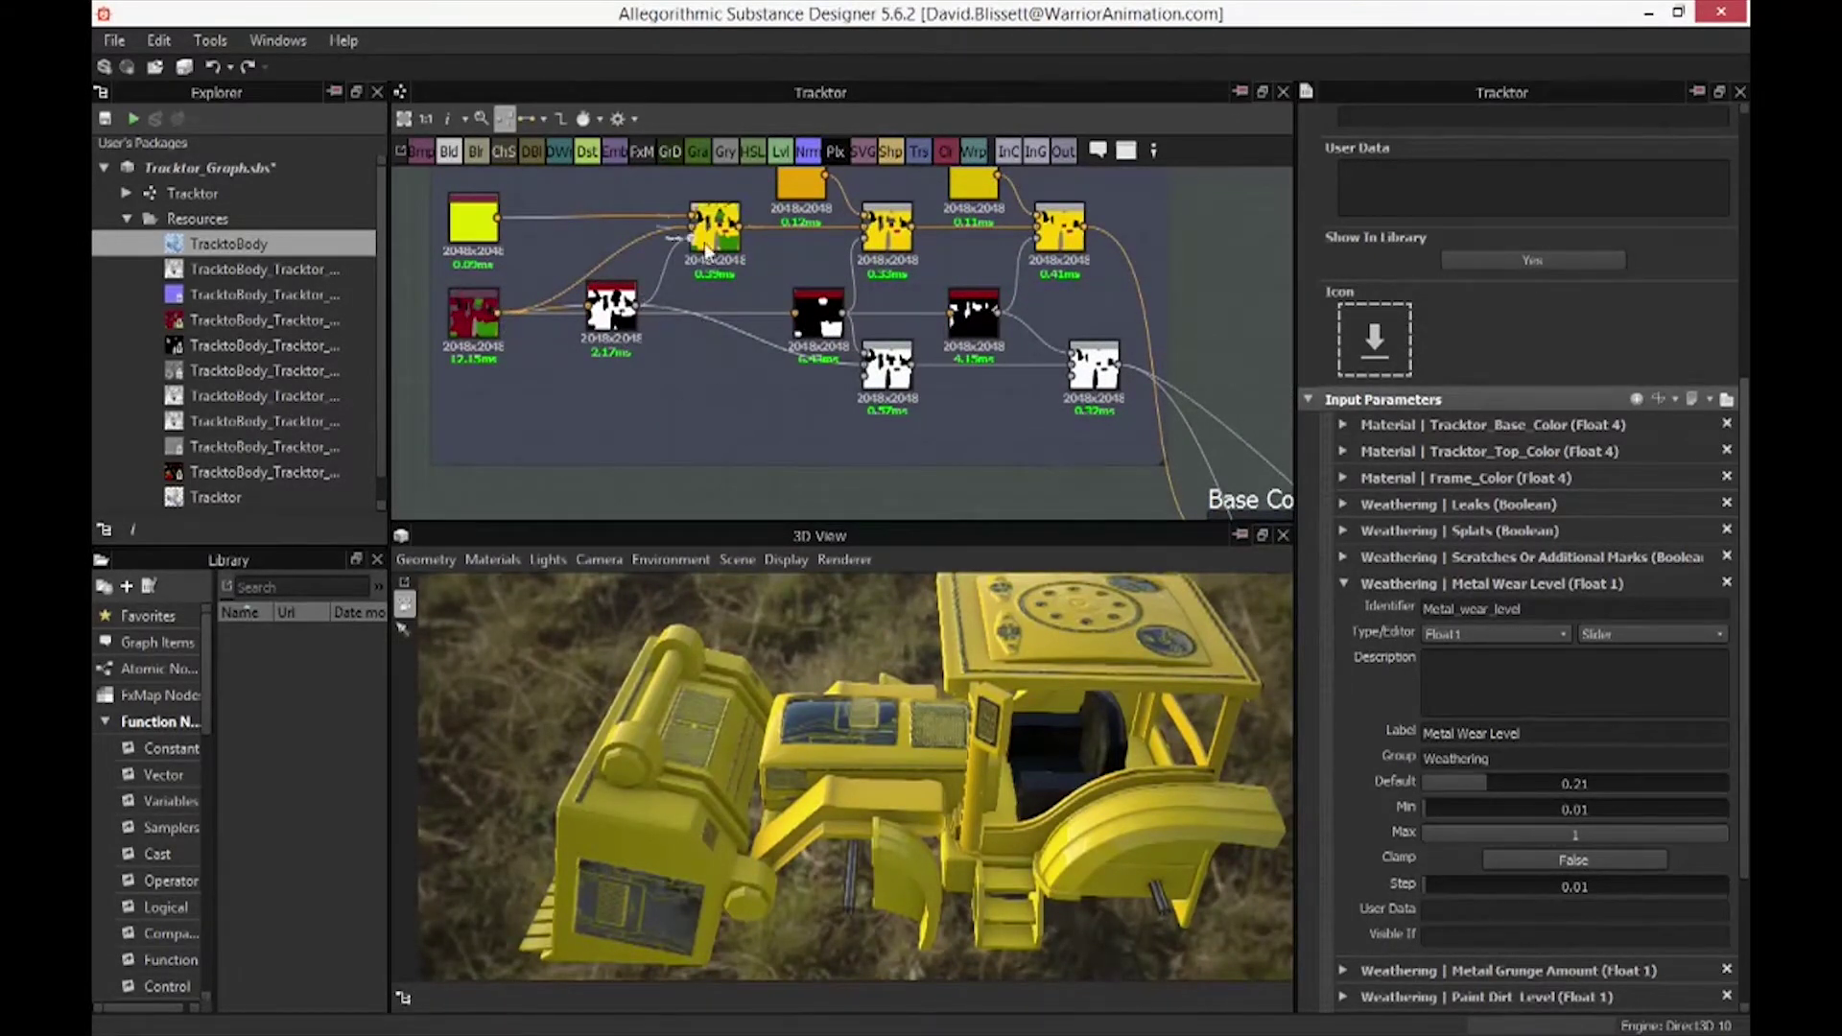
middle_click_drag(506, 232, 452, 328)
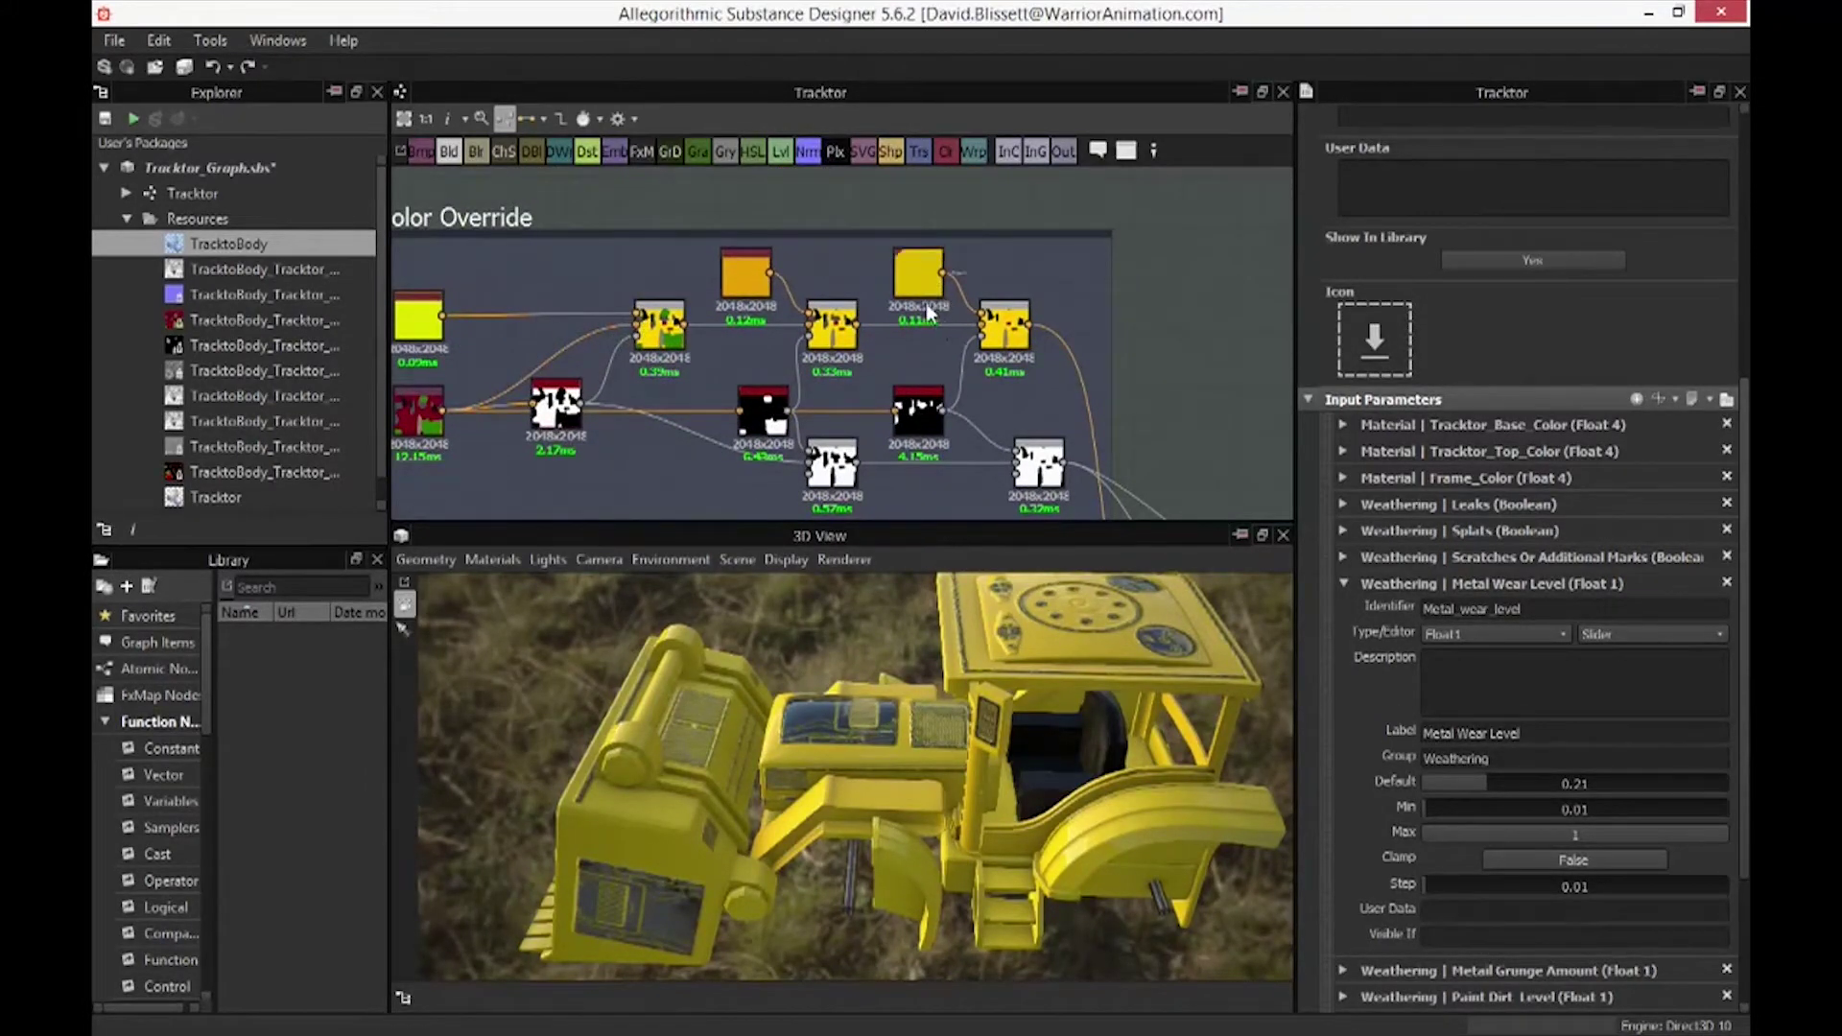
scroll(1462, 519, "up", 3)
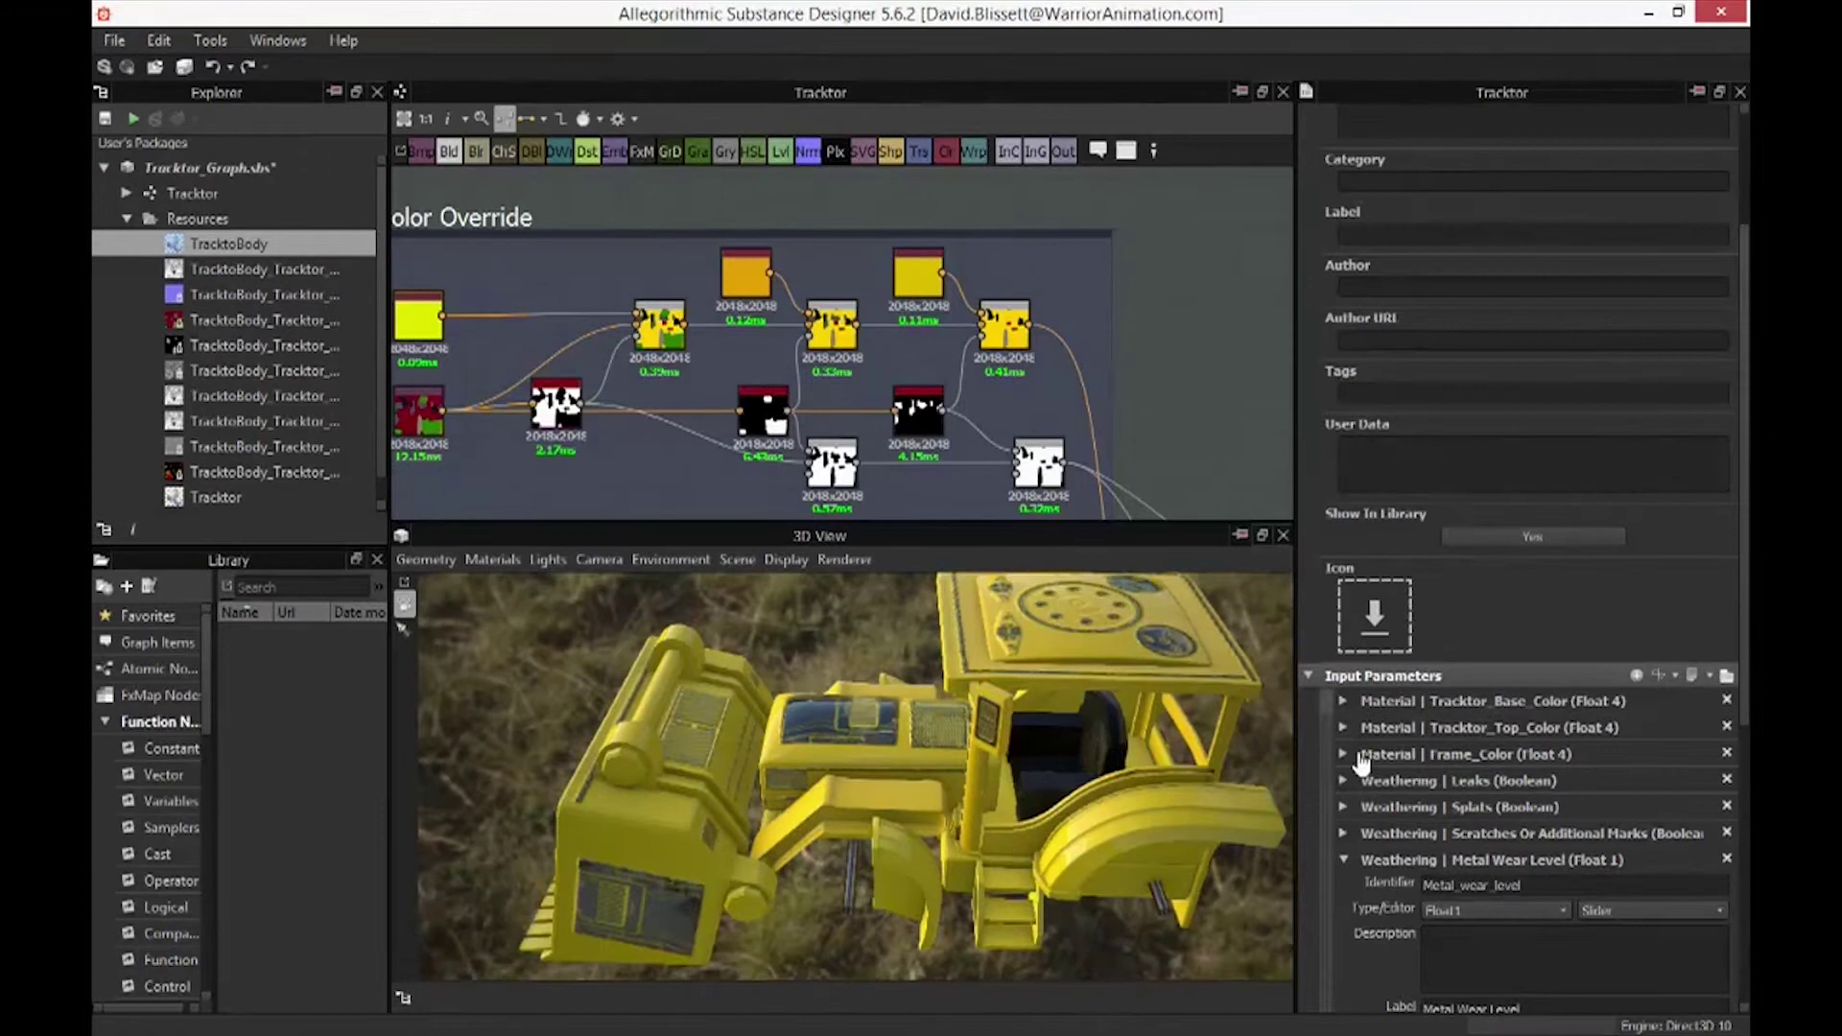
left_click(1342, 703)
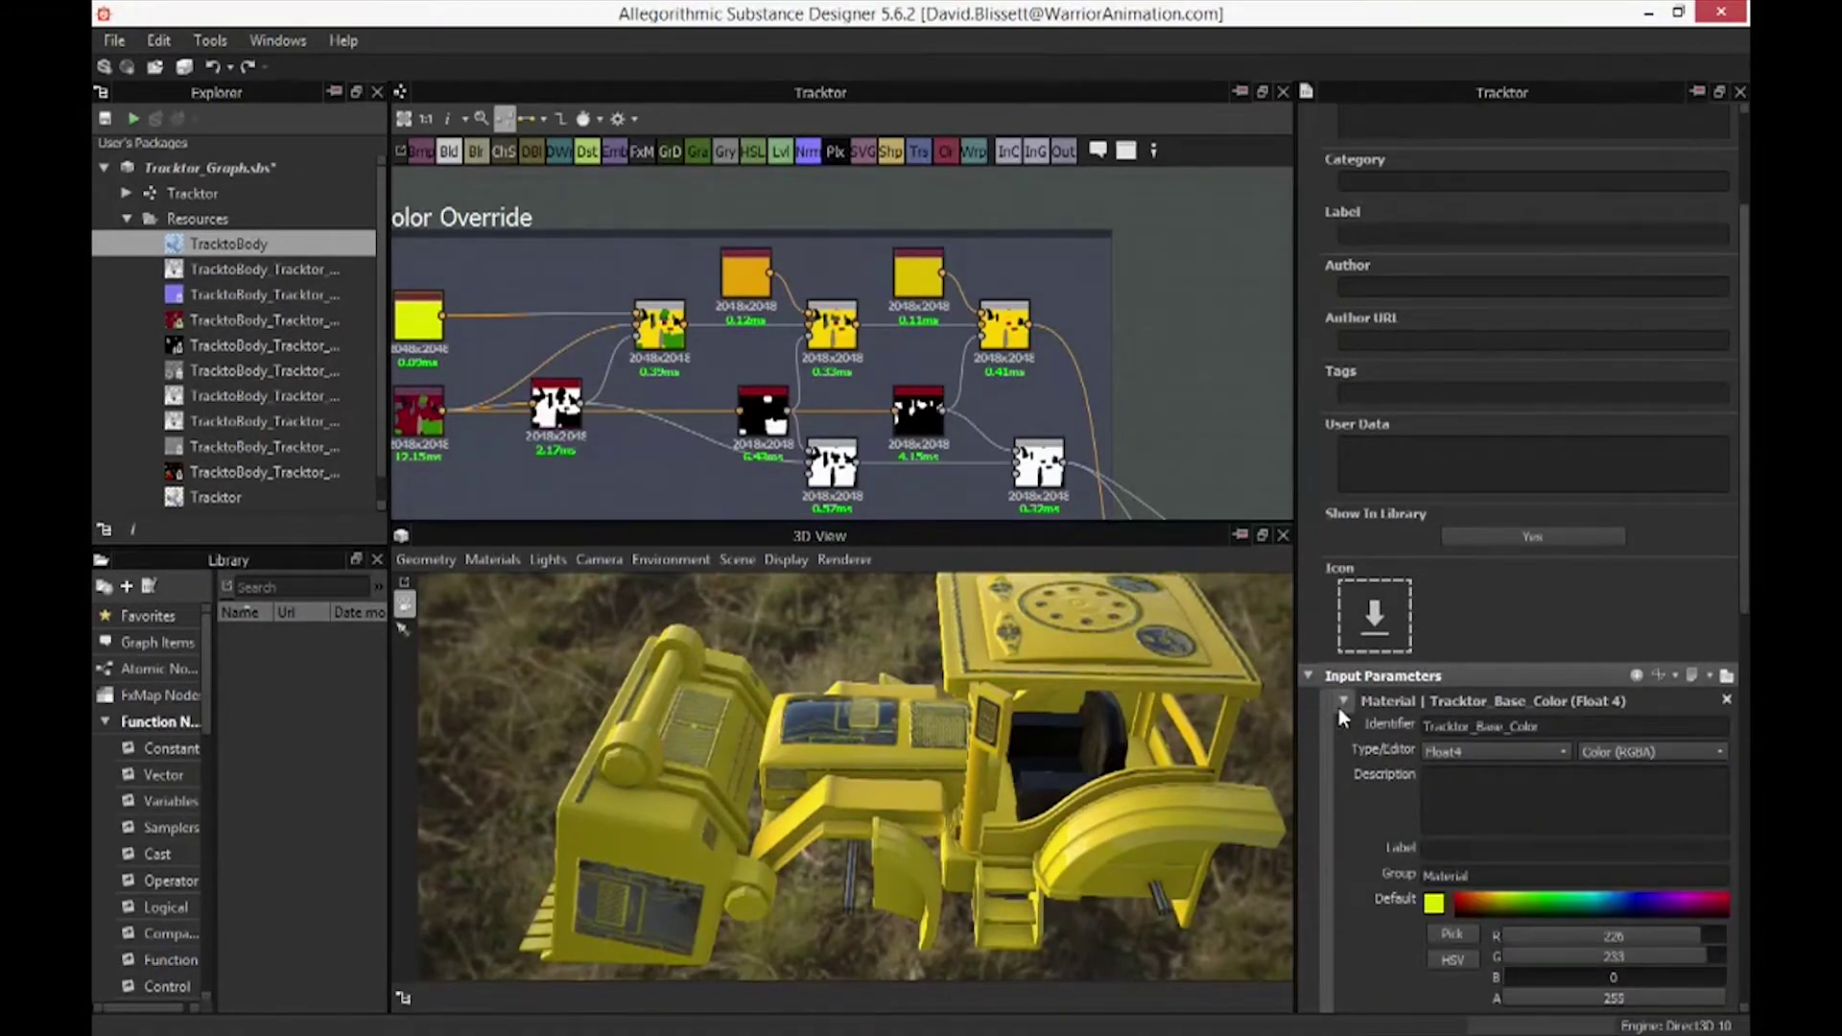
left_click(1473, 902)
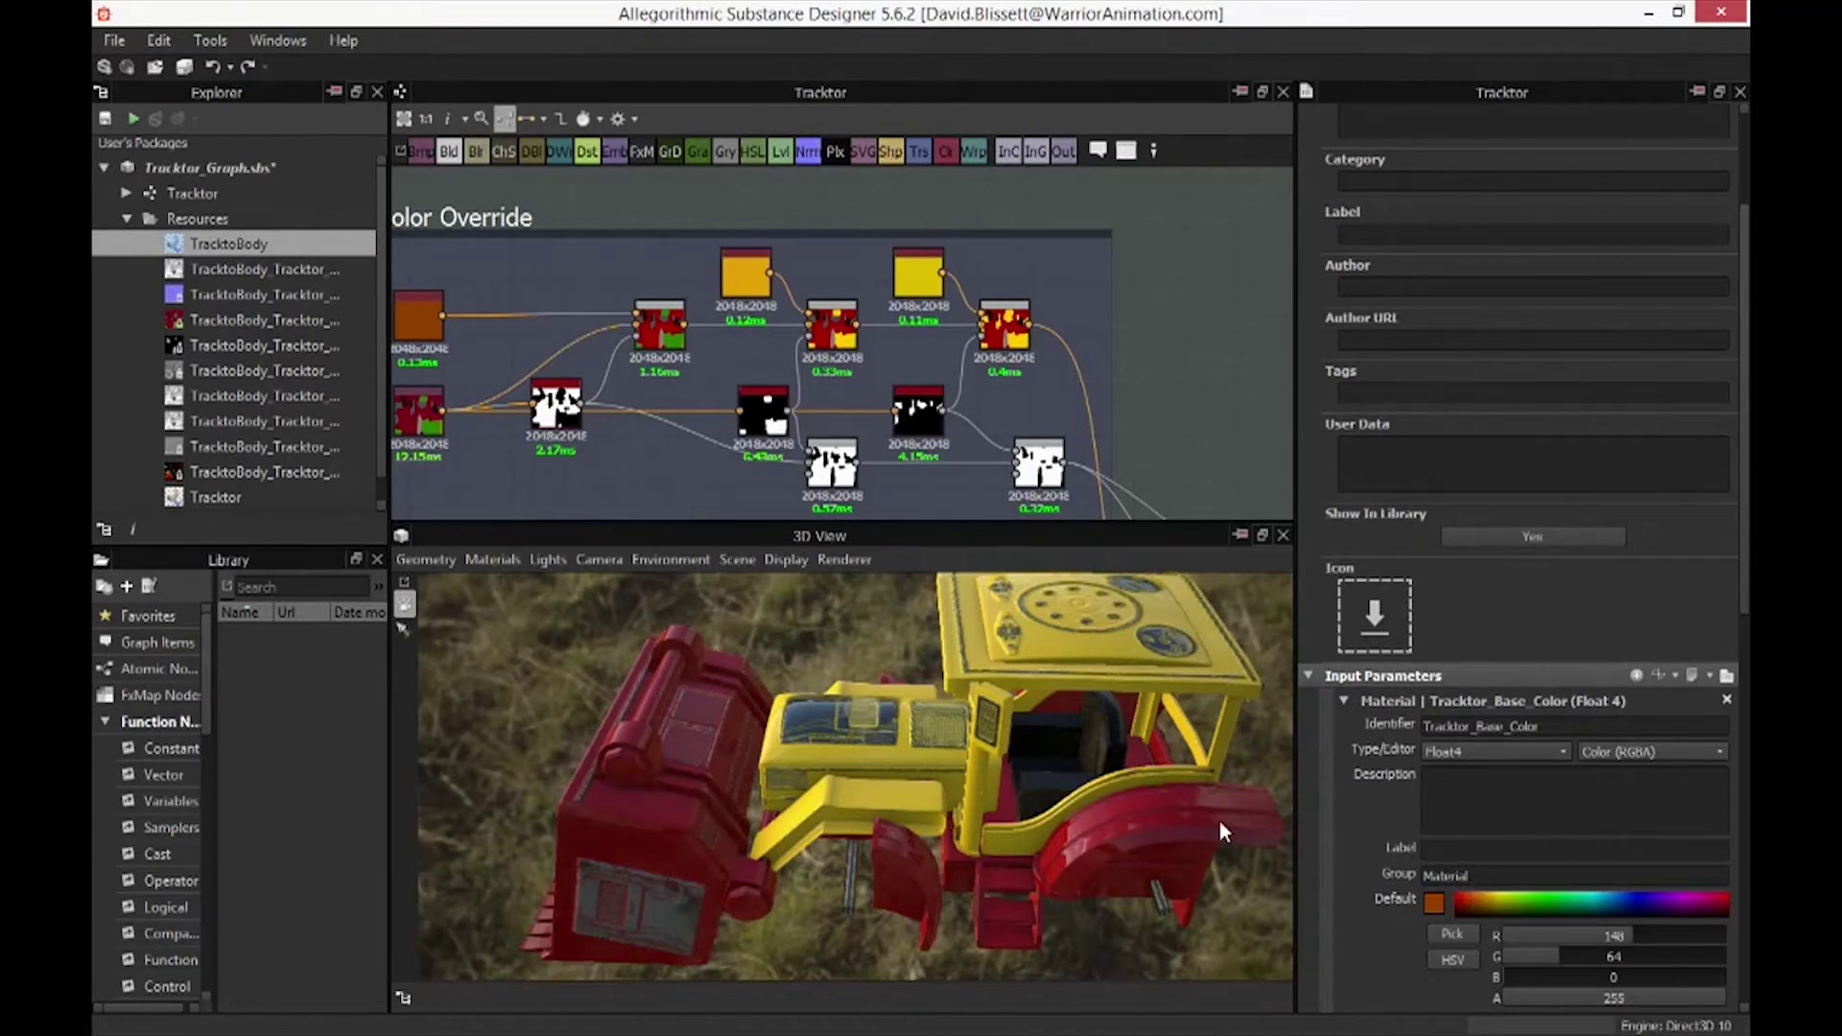
key("ctrl+z")
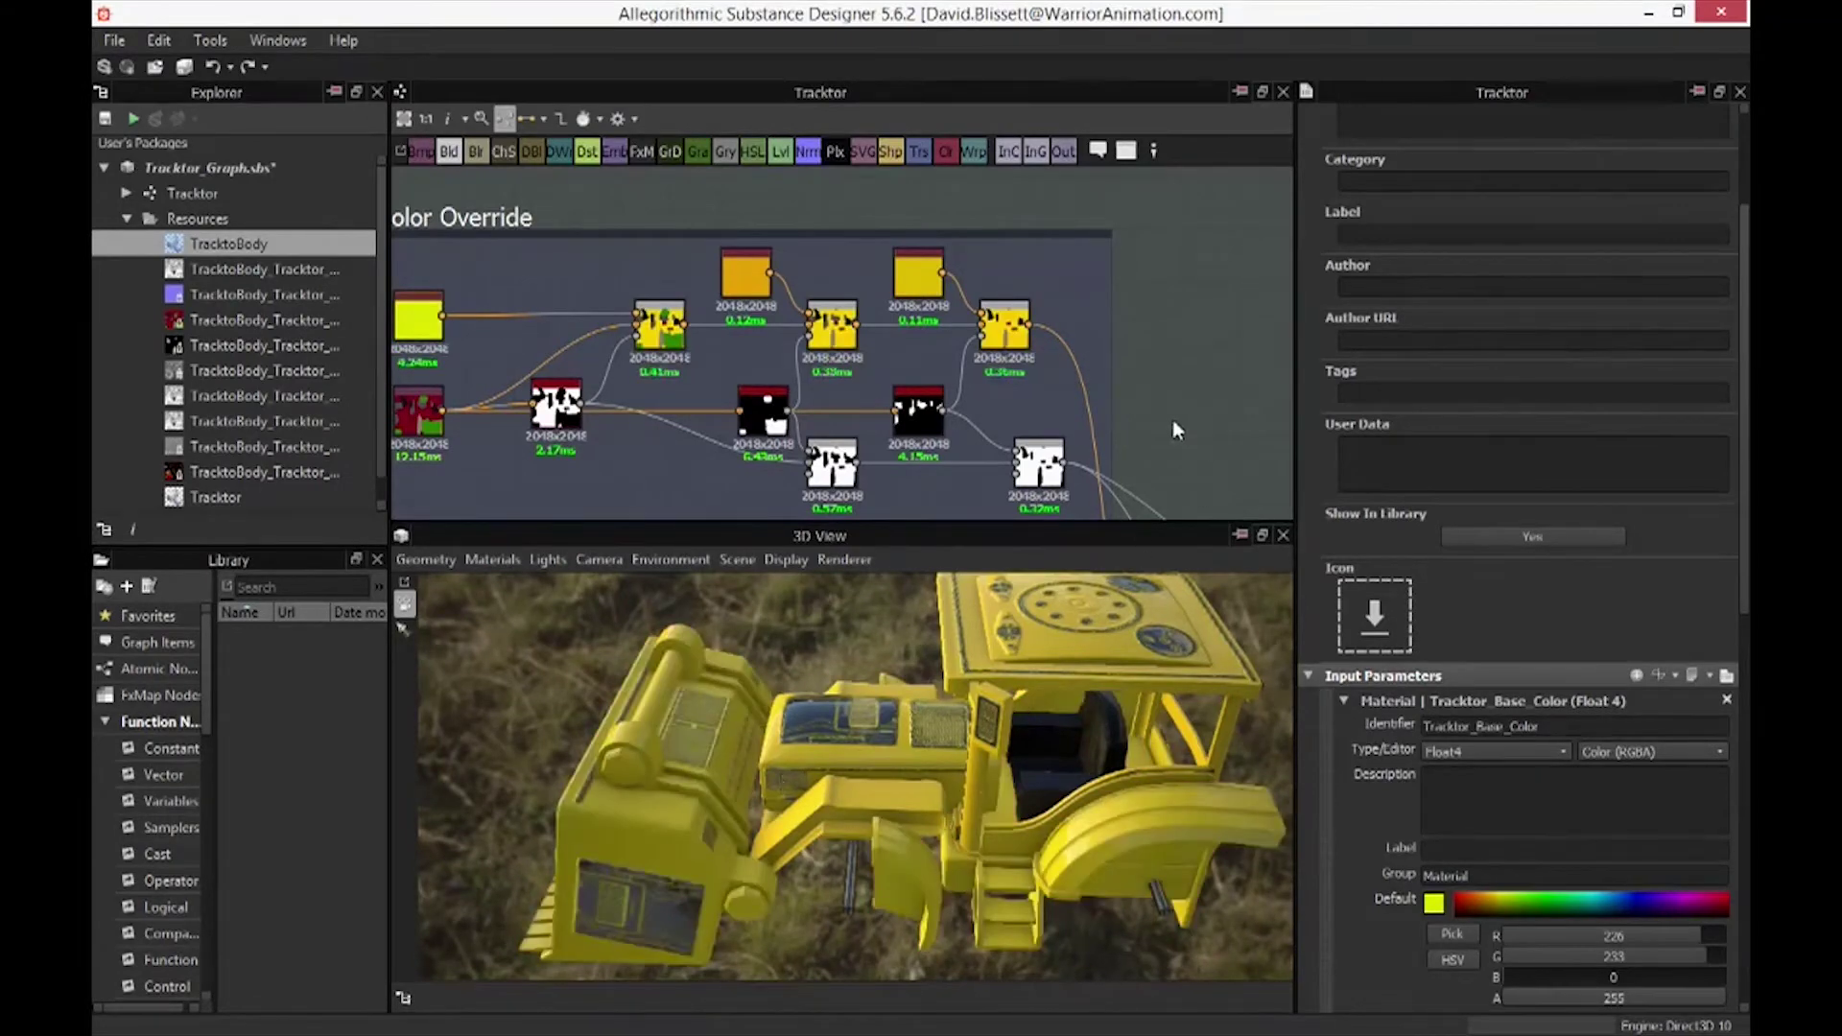
Examine the graph from the Color Override nodes to Base Color and Edge Wear, and display the Apply Edge Wear node's properties
middle_click_drag(1159, 375, 1146, 329)
middle_click_drag(447, 261, 659, 247)
scroll(659, 247, "up", 1)
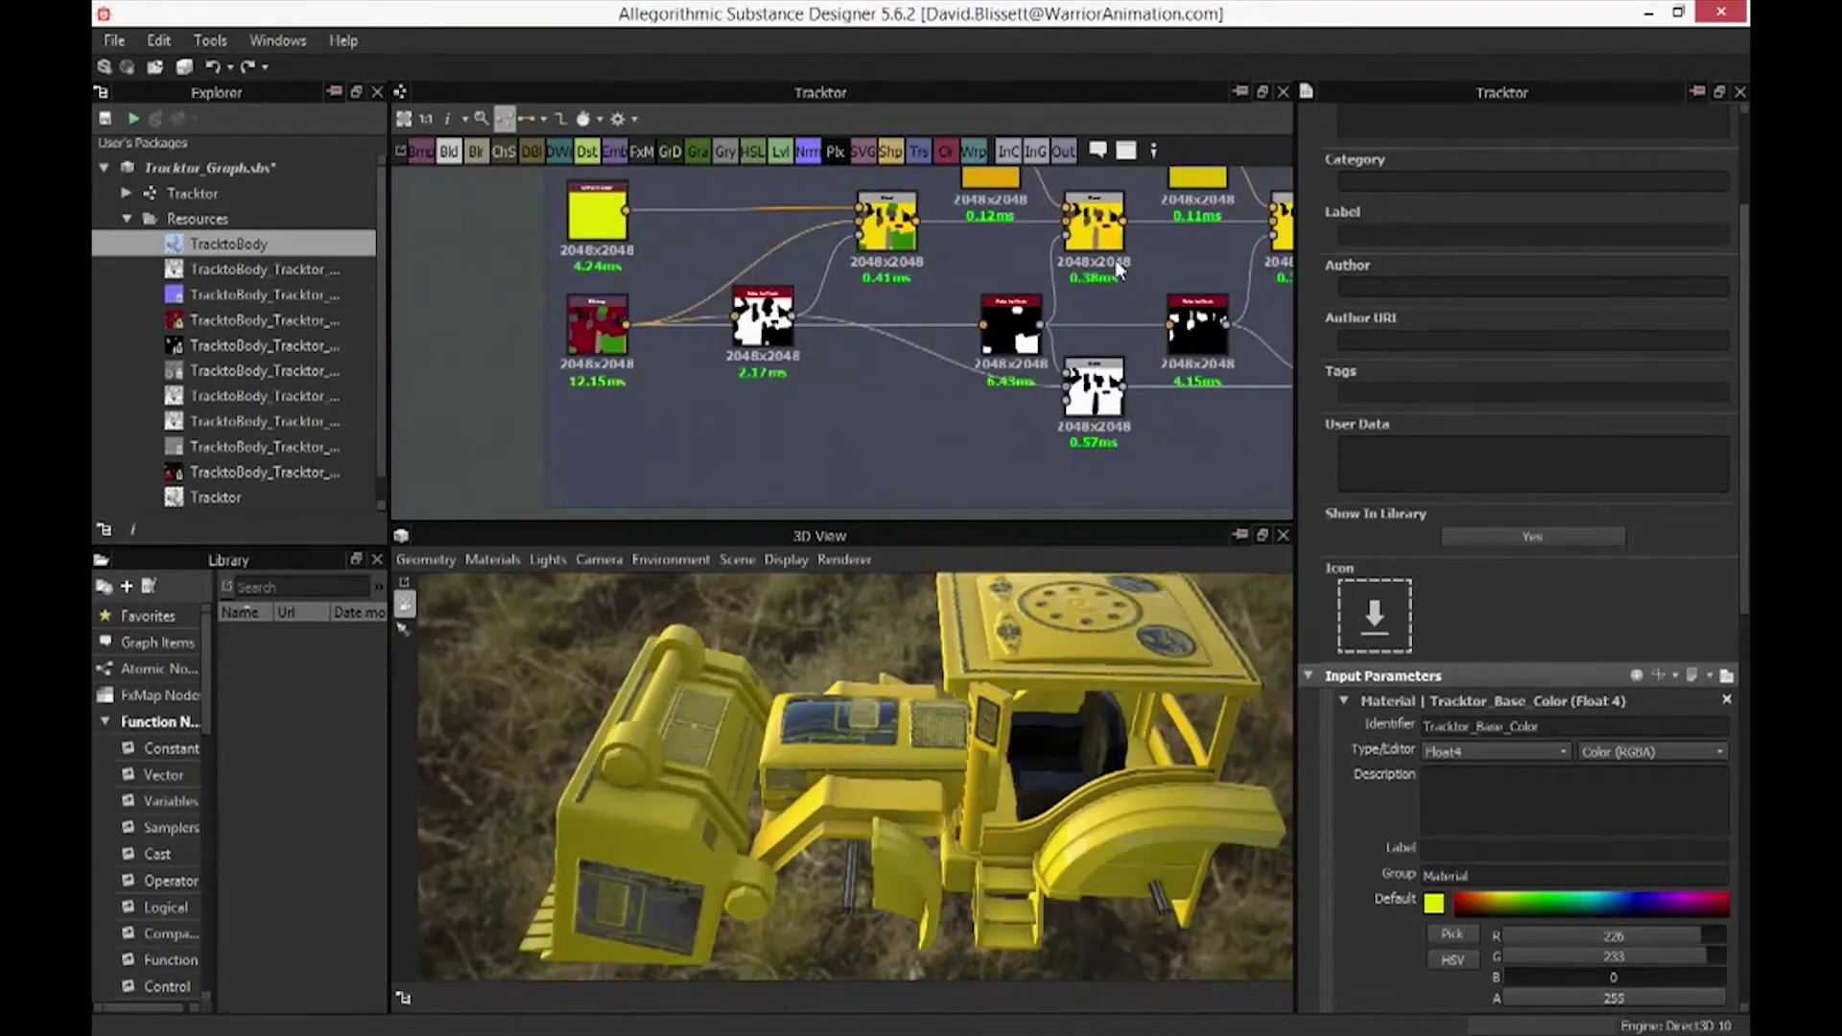
middle_click_drag(1116, 253, 854, 257)
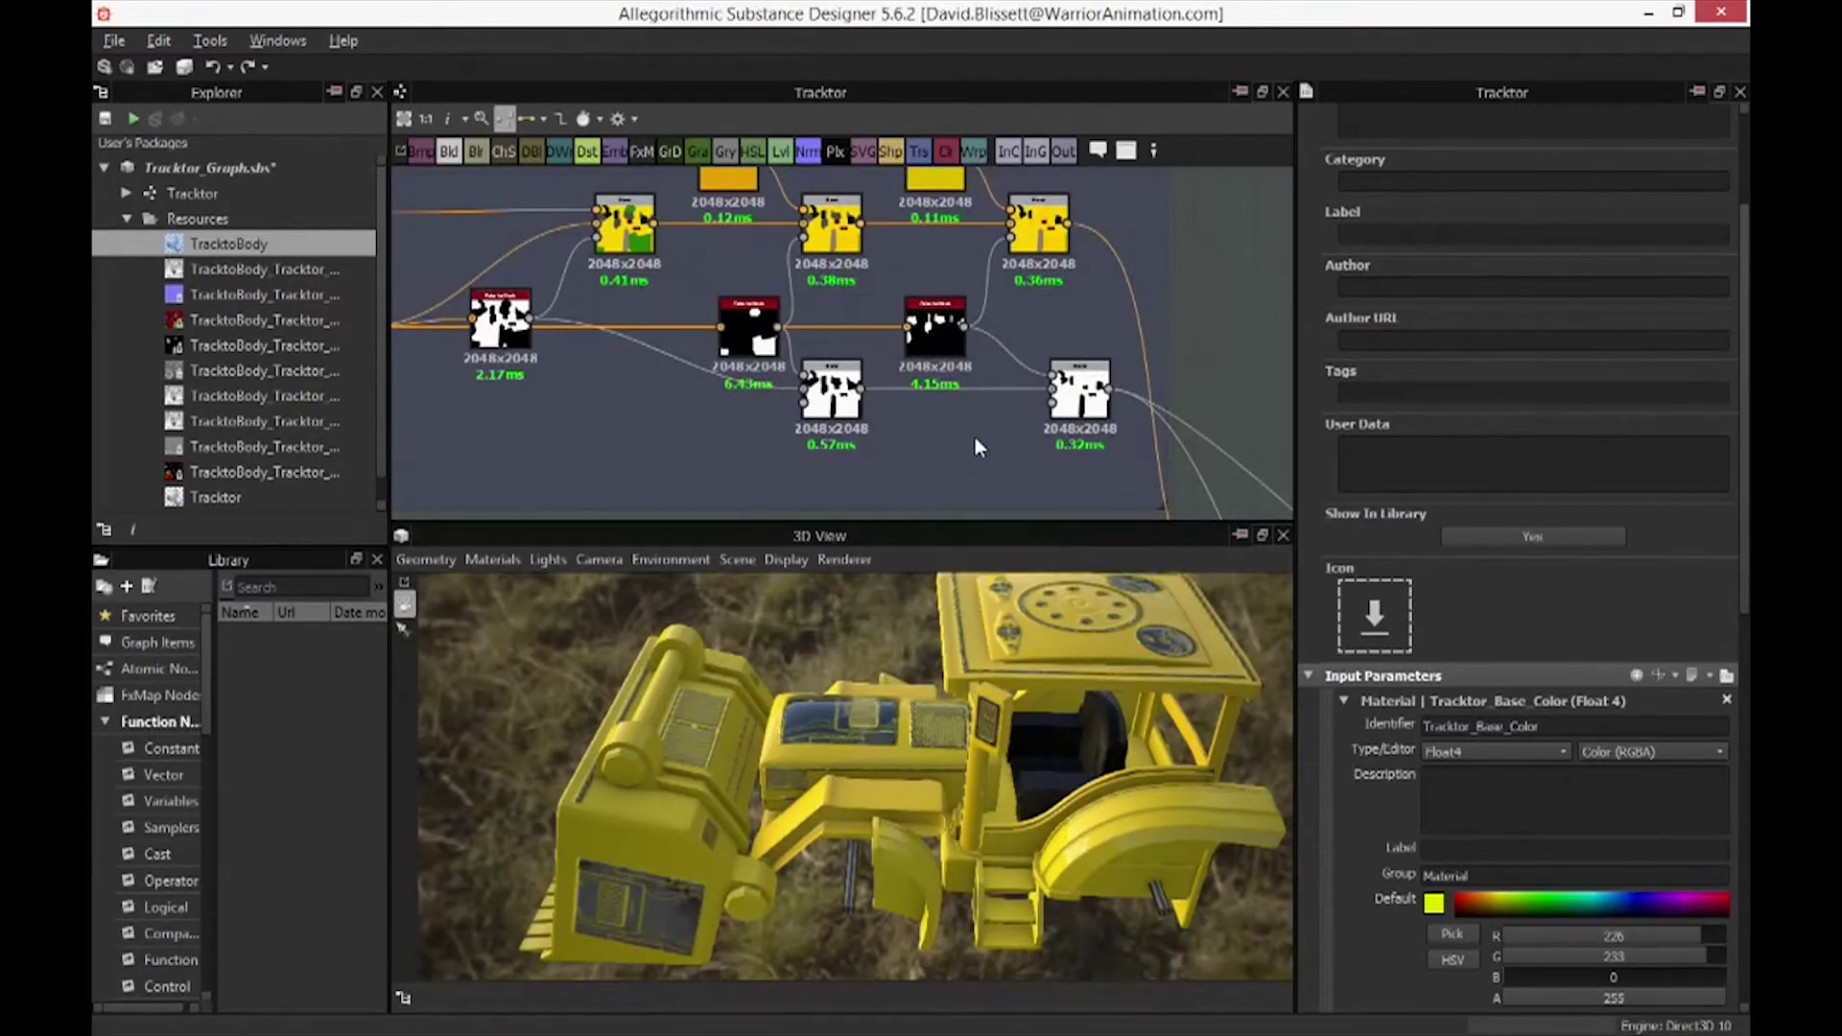
middle_click_drag(971, 433, 757, 182)
middle_click_drag(888, 397, 725, 247)
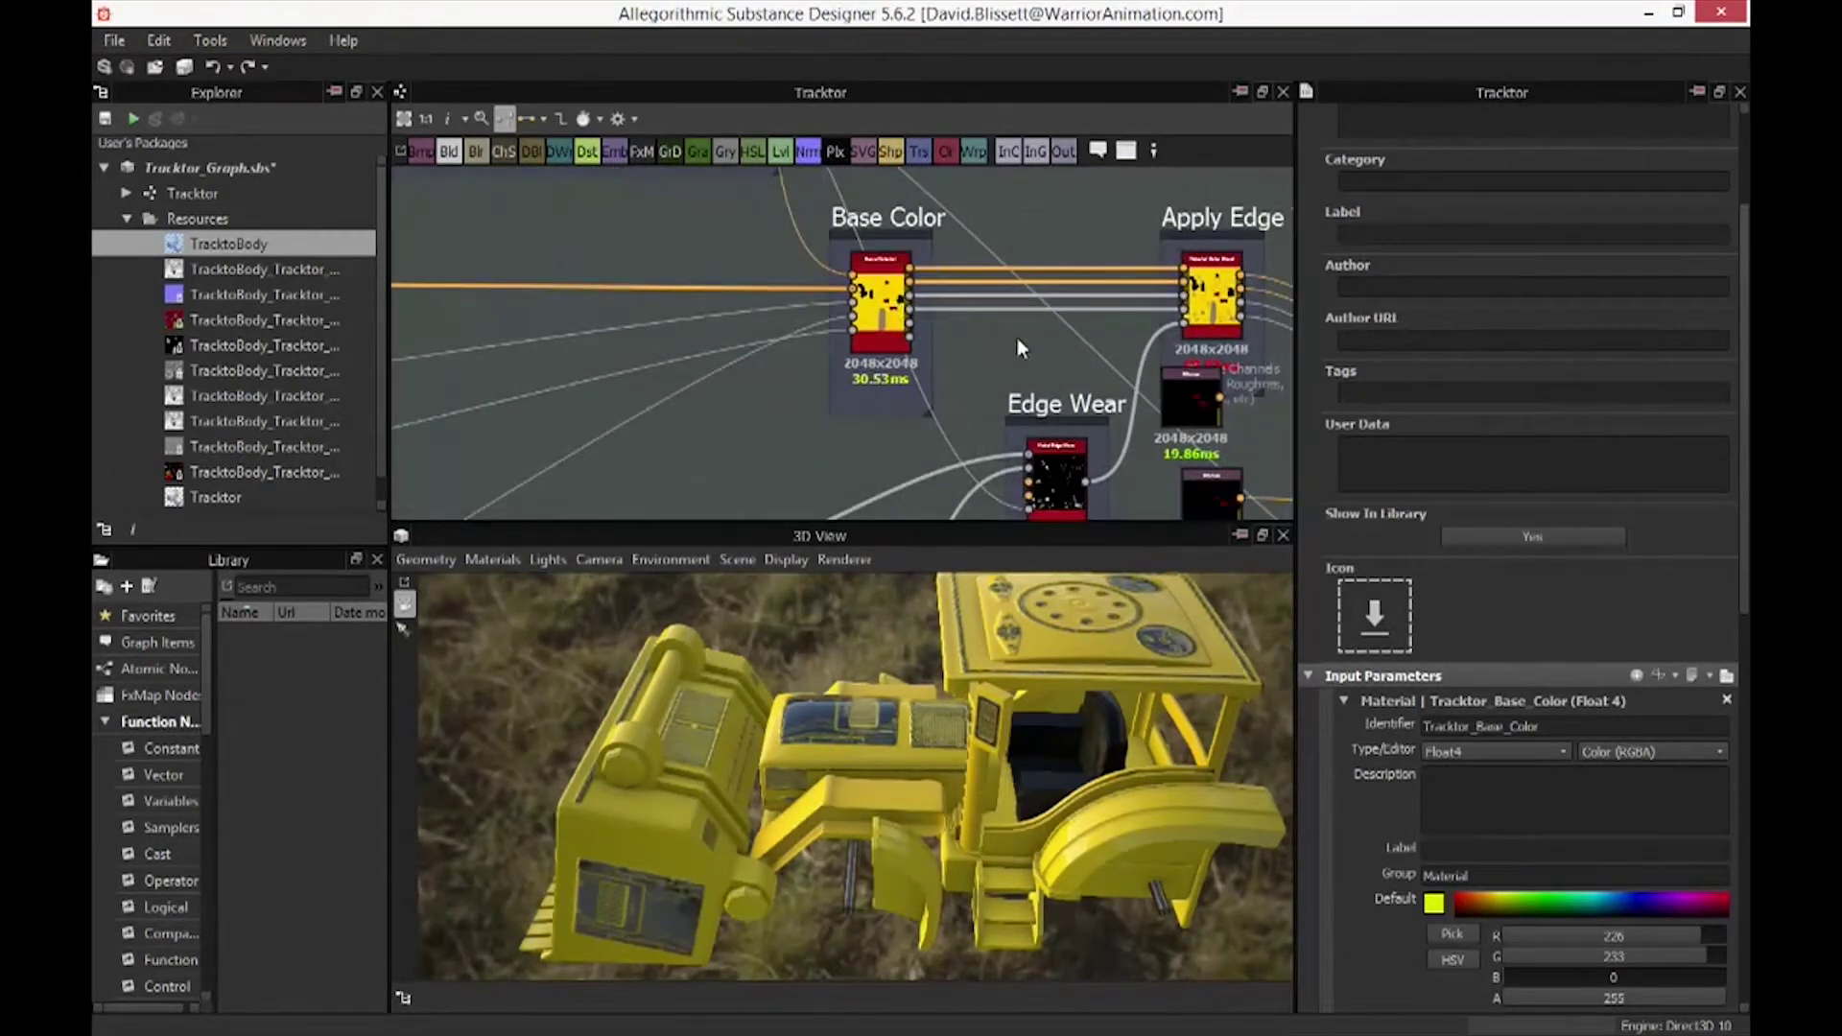
middle_click_drag(1020, 348, 785, 354)
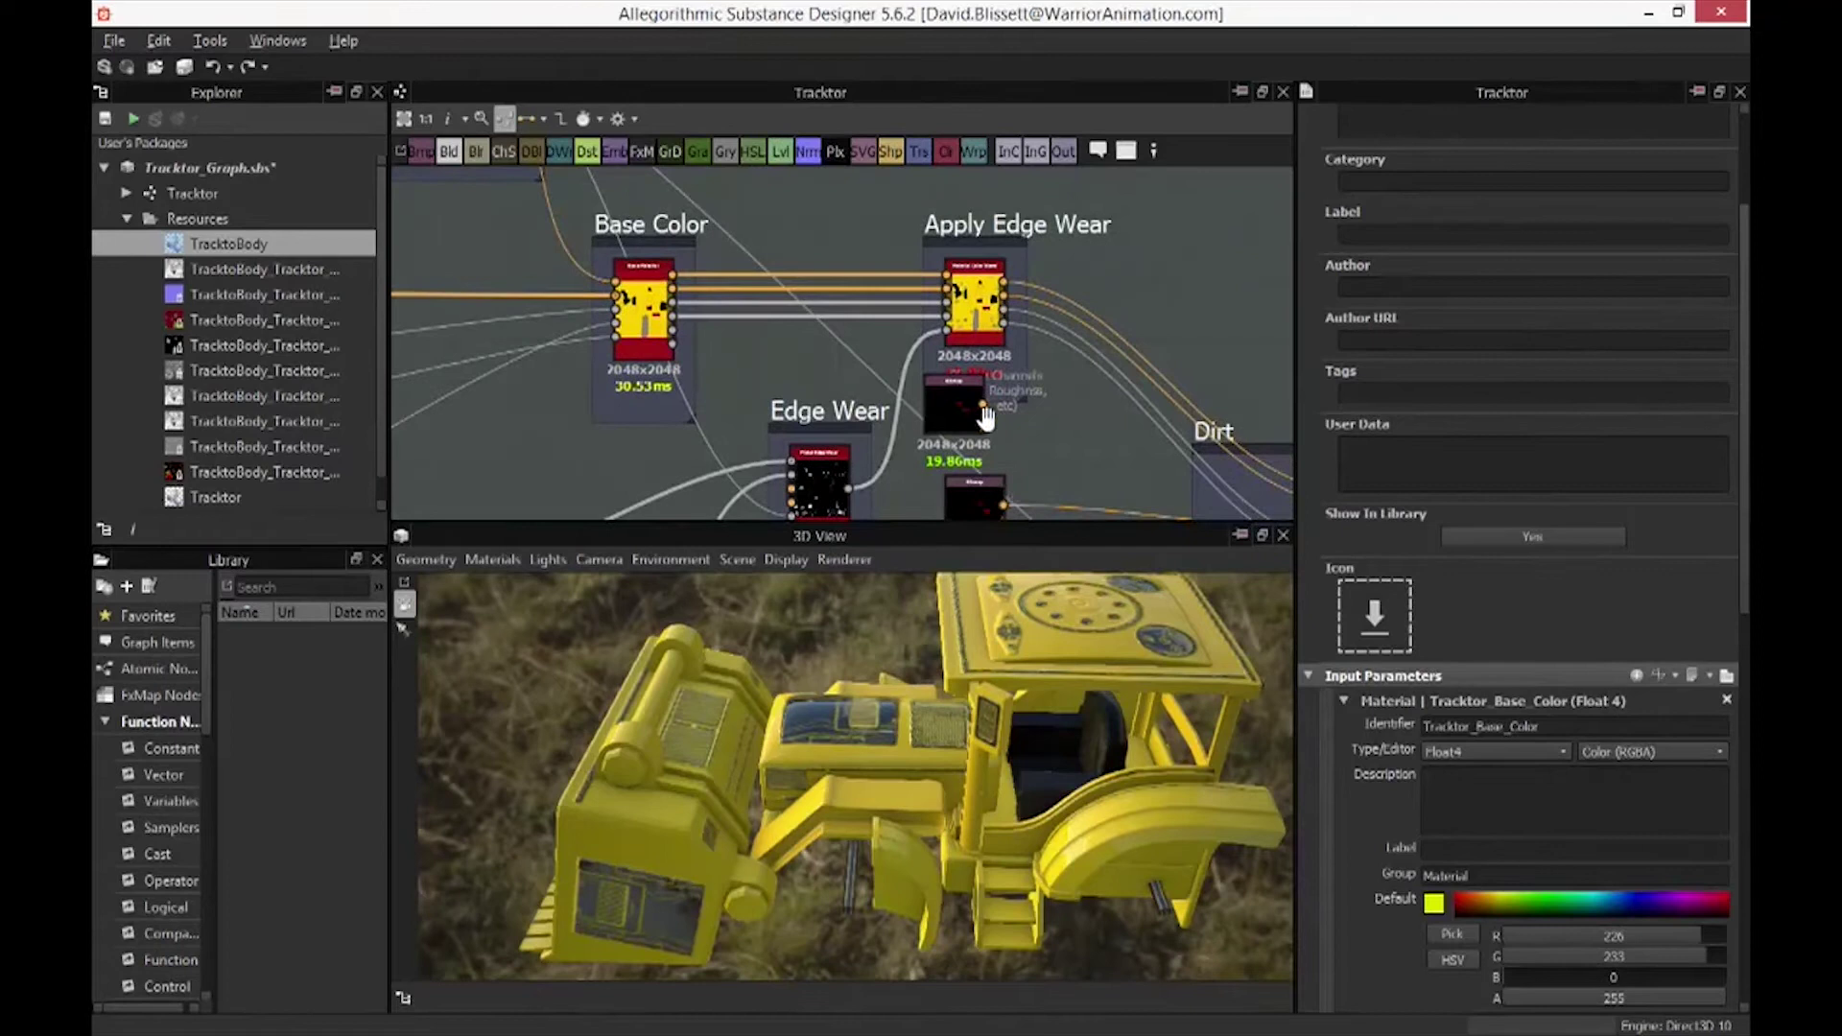
middle_click_drag(985, 417, 950, 357)
middle_click_drag(1049, 388, 968, 423)
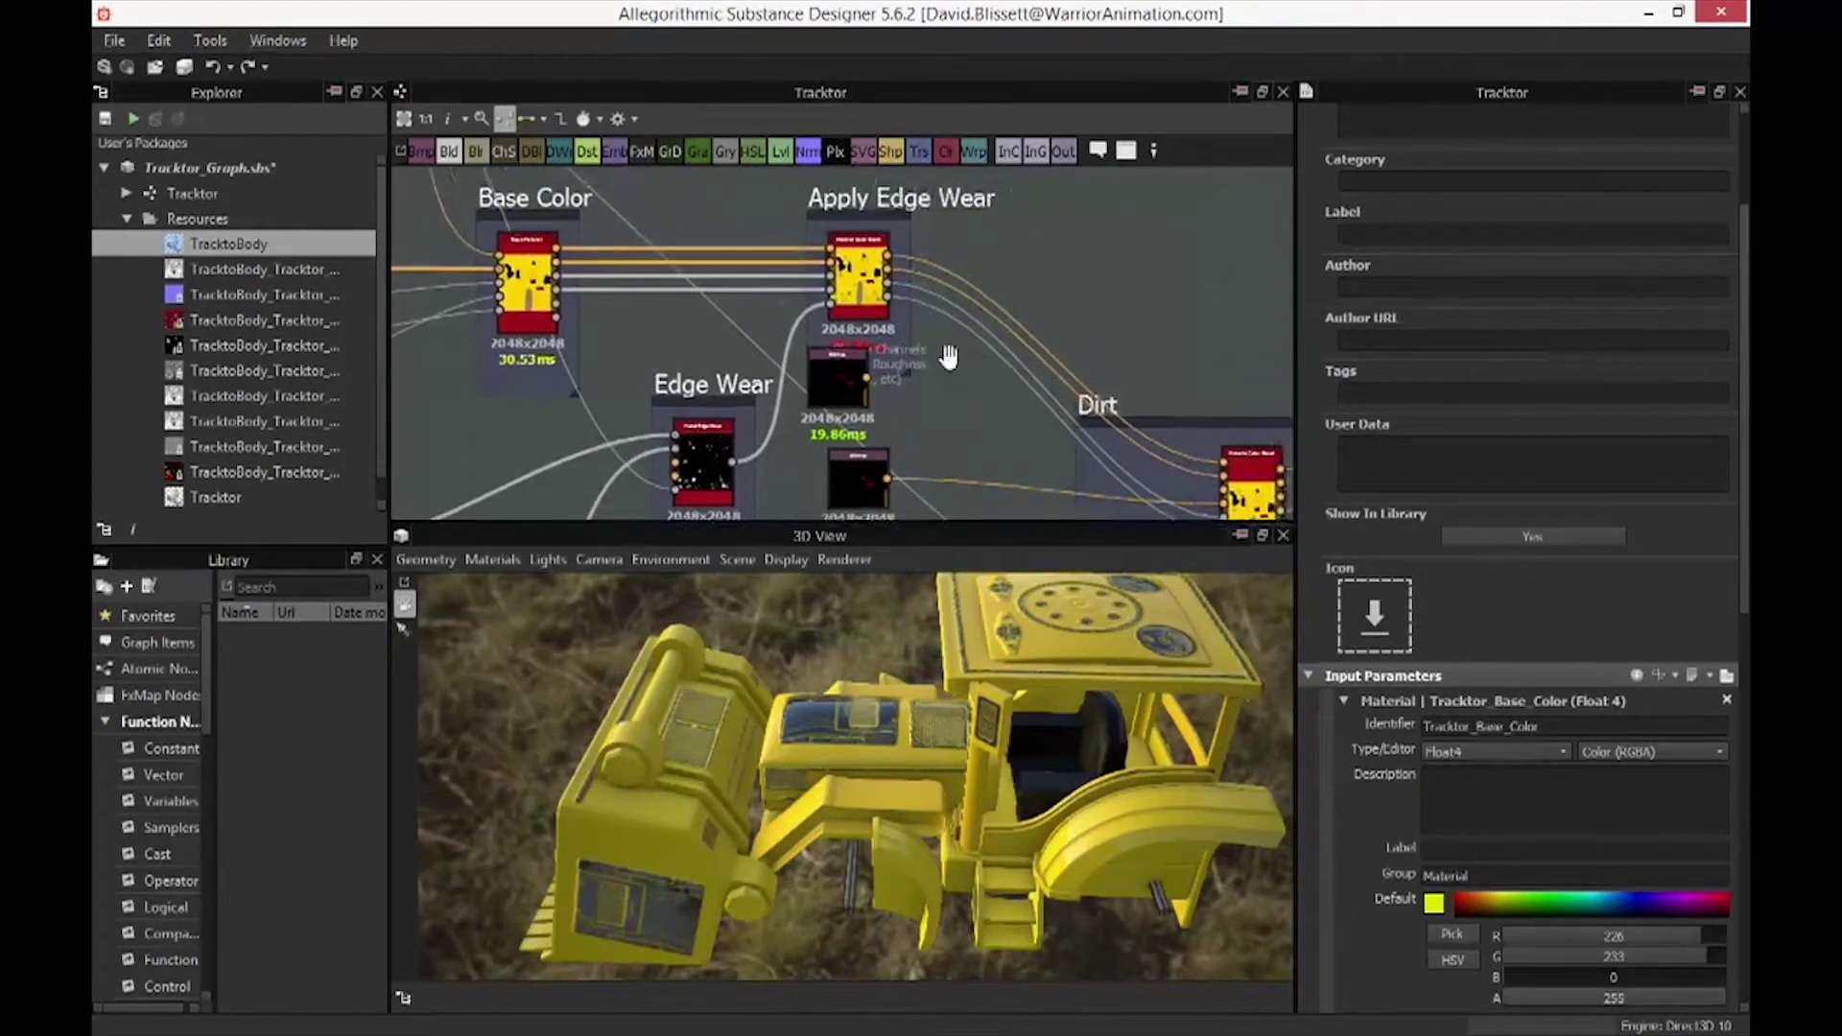
left_click(863, 289)
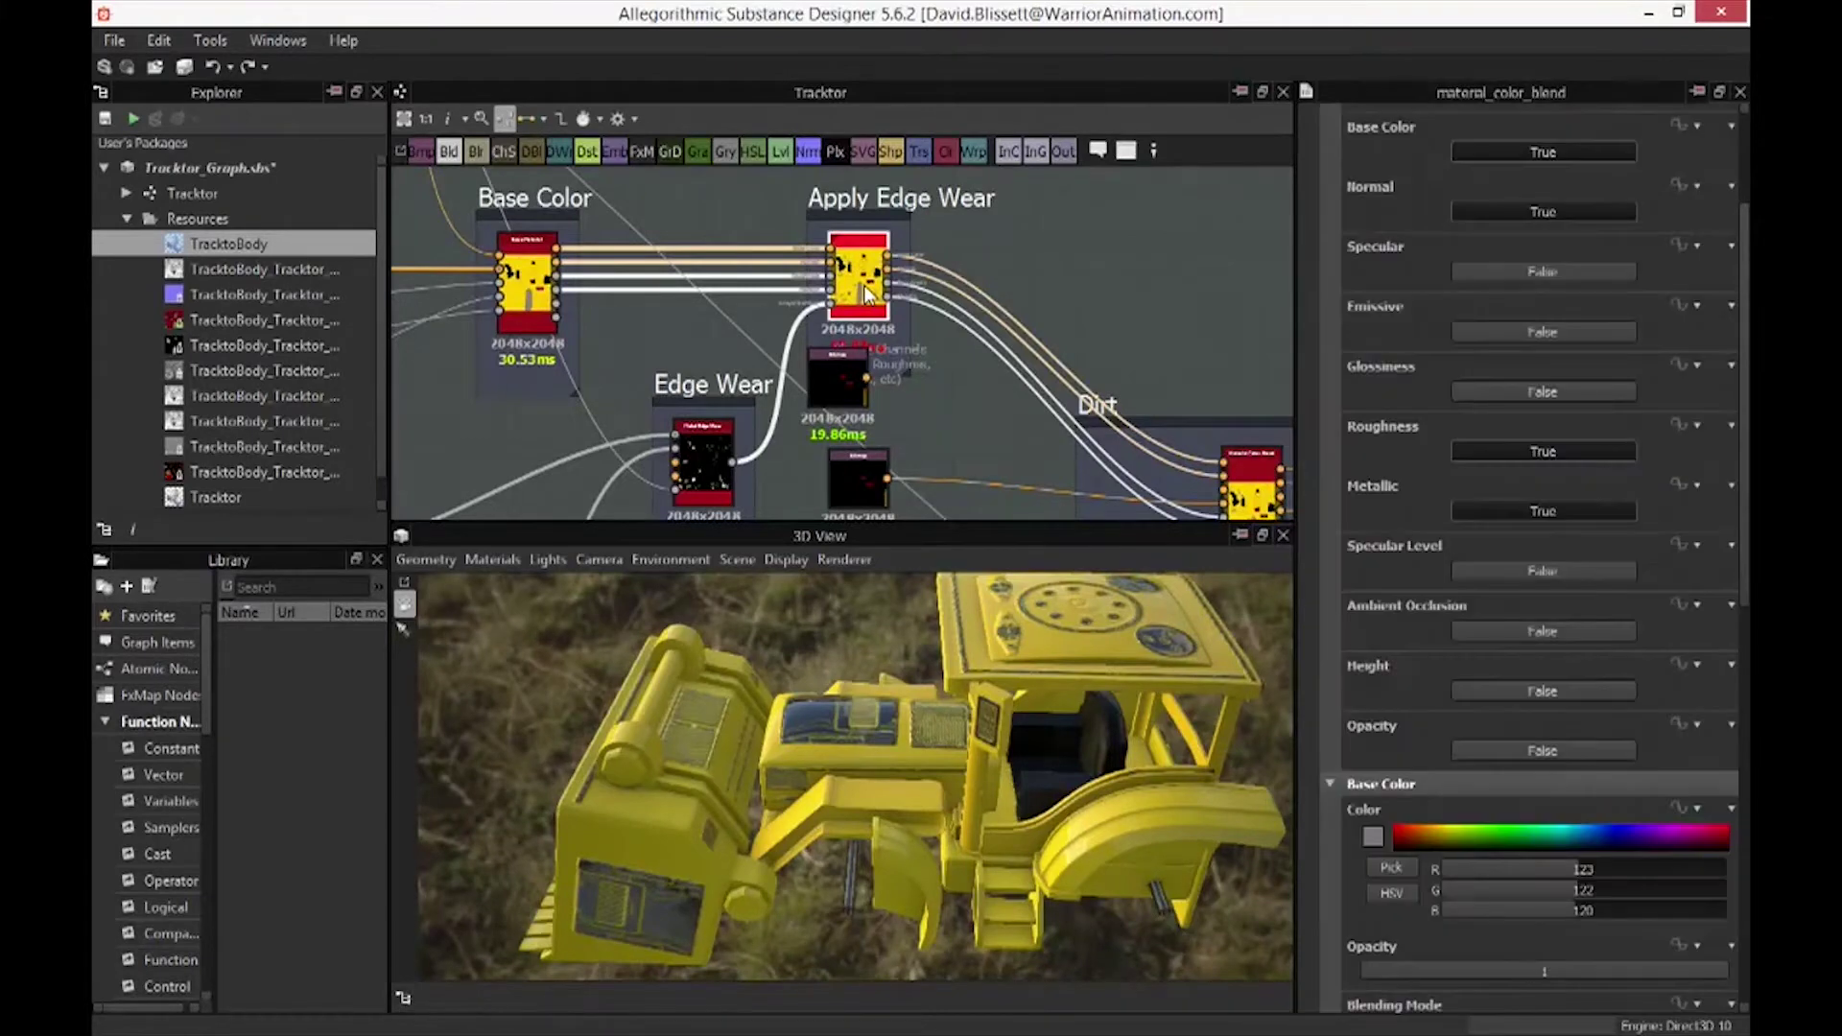
Follow the graph through the Dirt, Leaks, Splats and Scratches Or Additional Marks nodes to the output nodes
middle_click_drag(1114, 280, 905, 160)
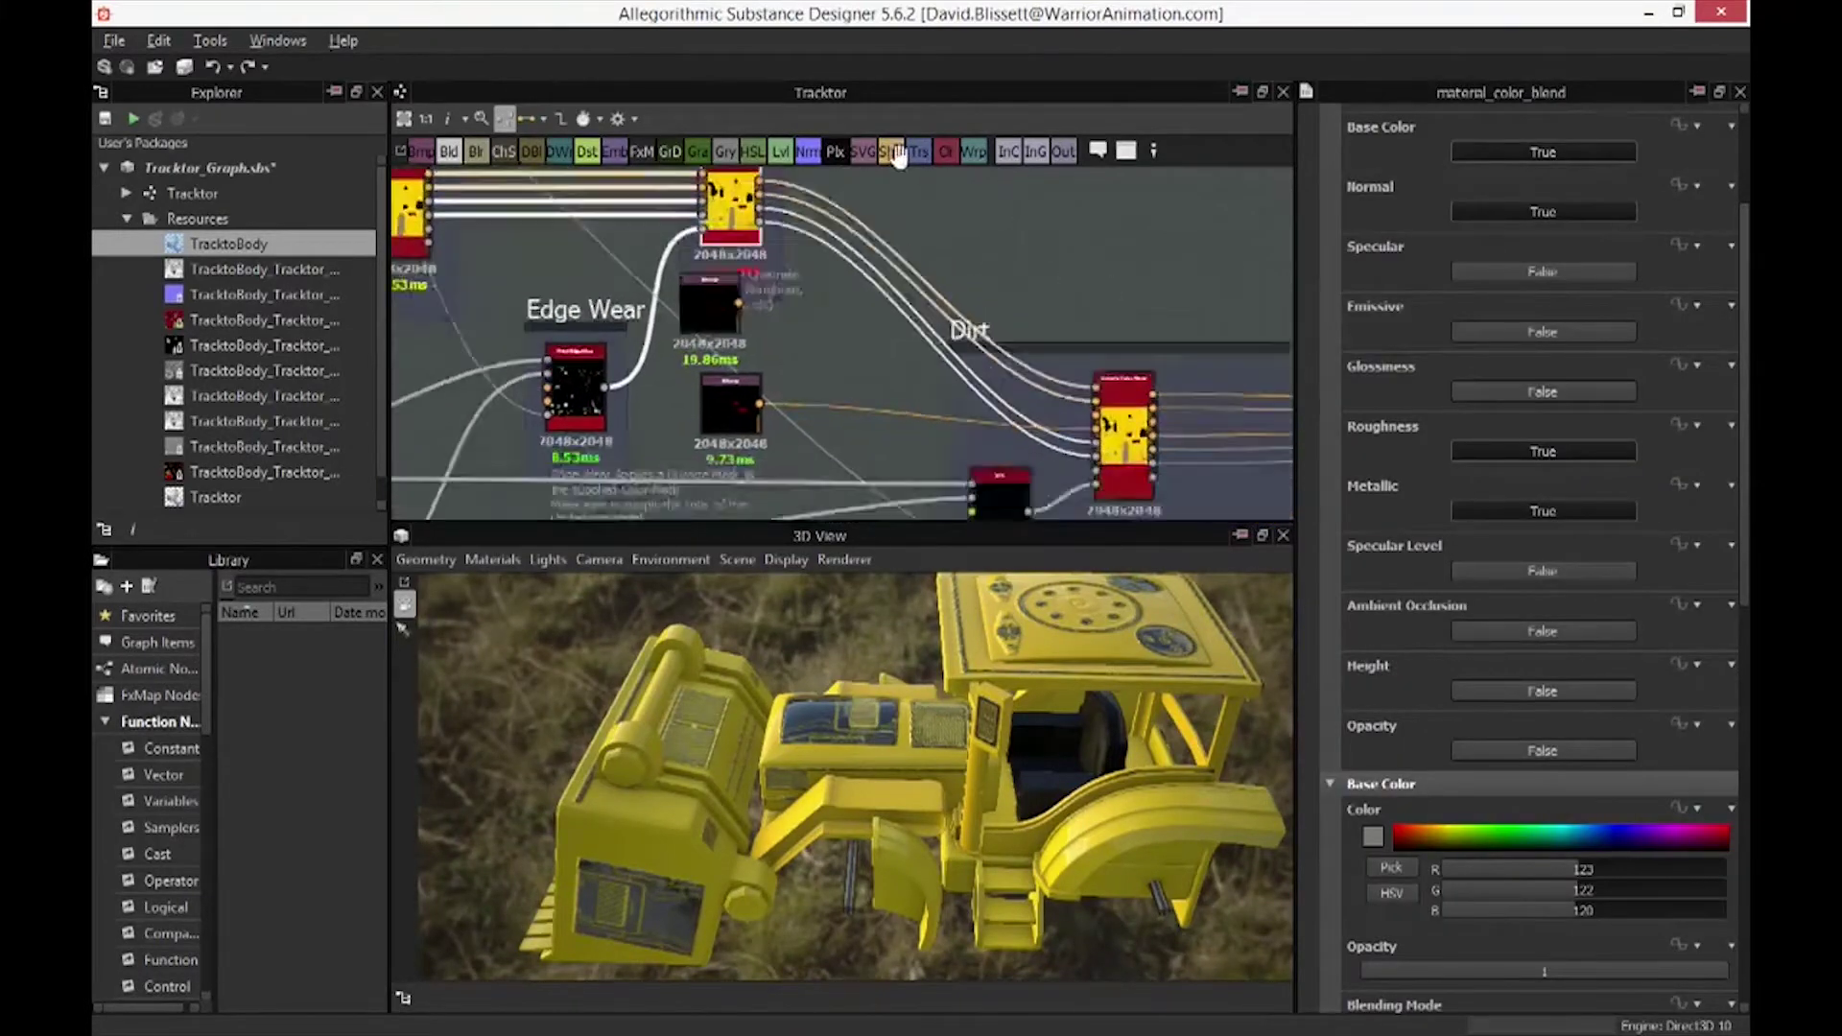
middle_click_drag(900, 411, 808, 294)
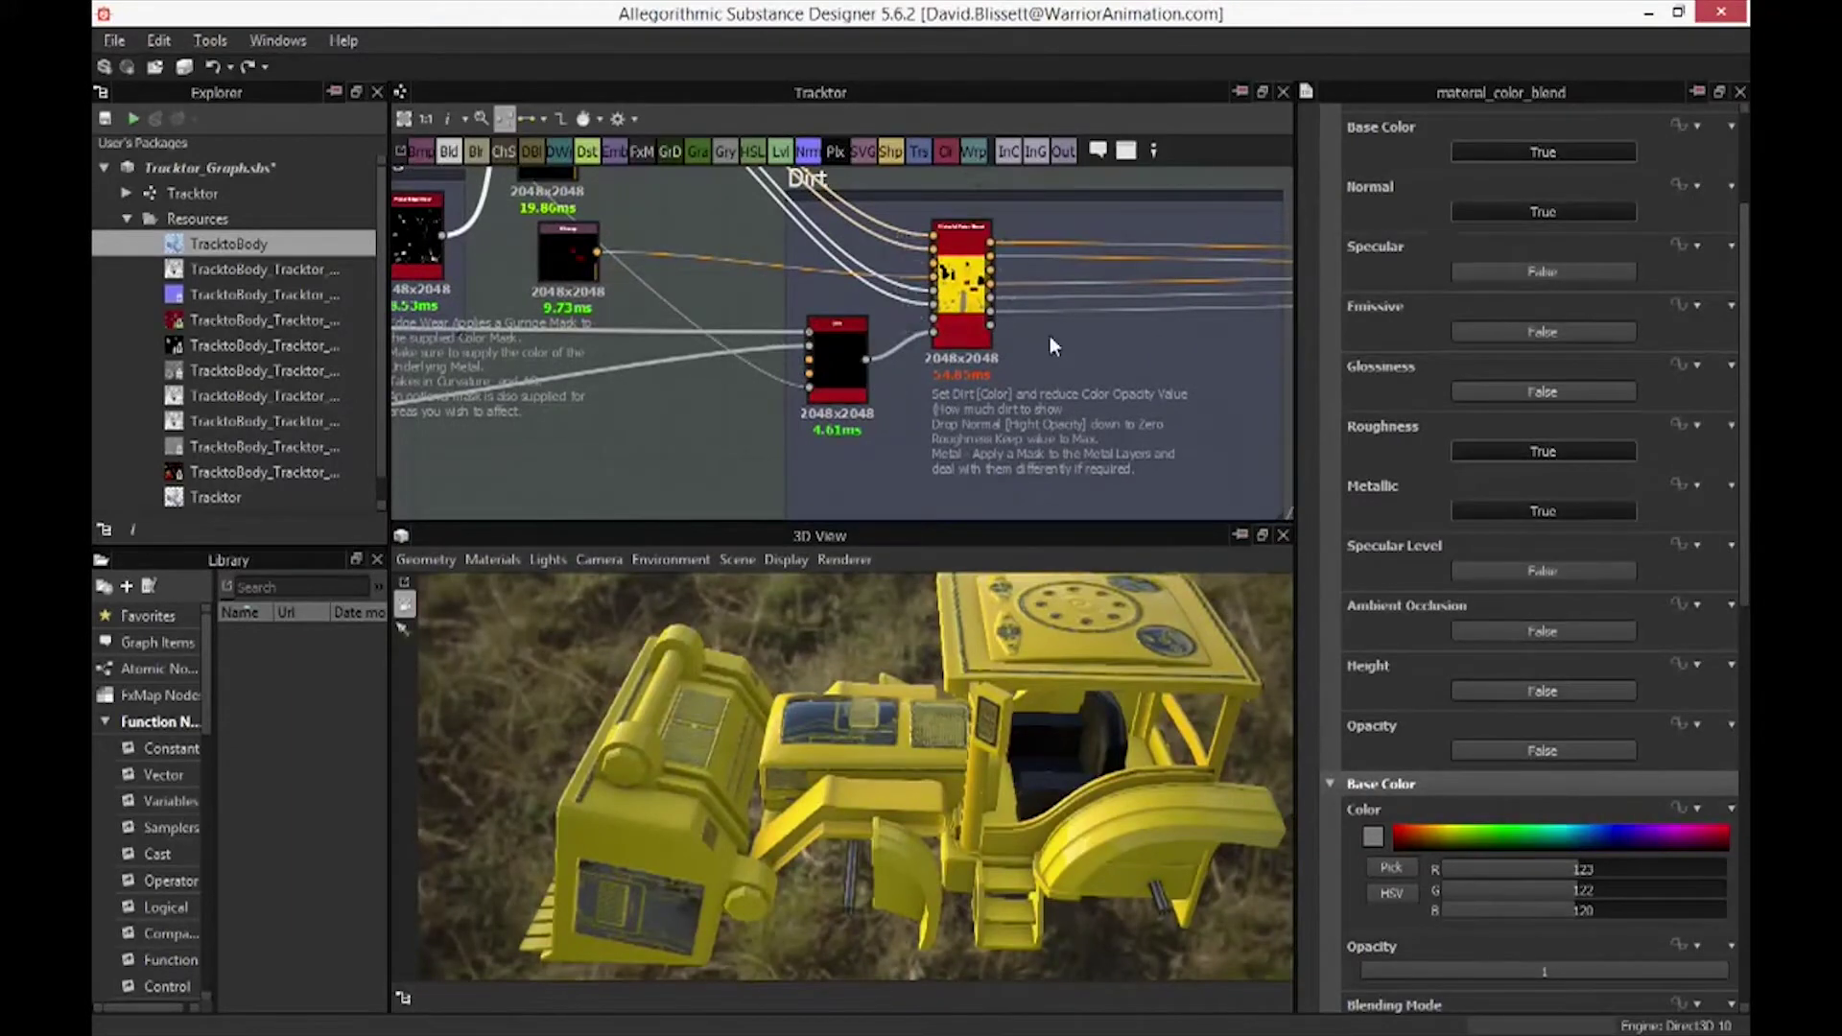
middle_click_drag(754, 309, 184, 277)
middle_click_drag(589, 372, 380, 457)
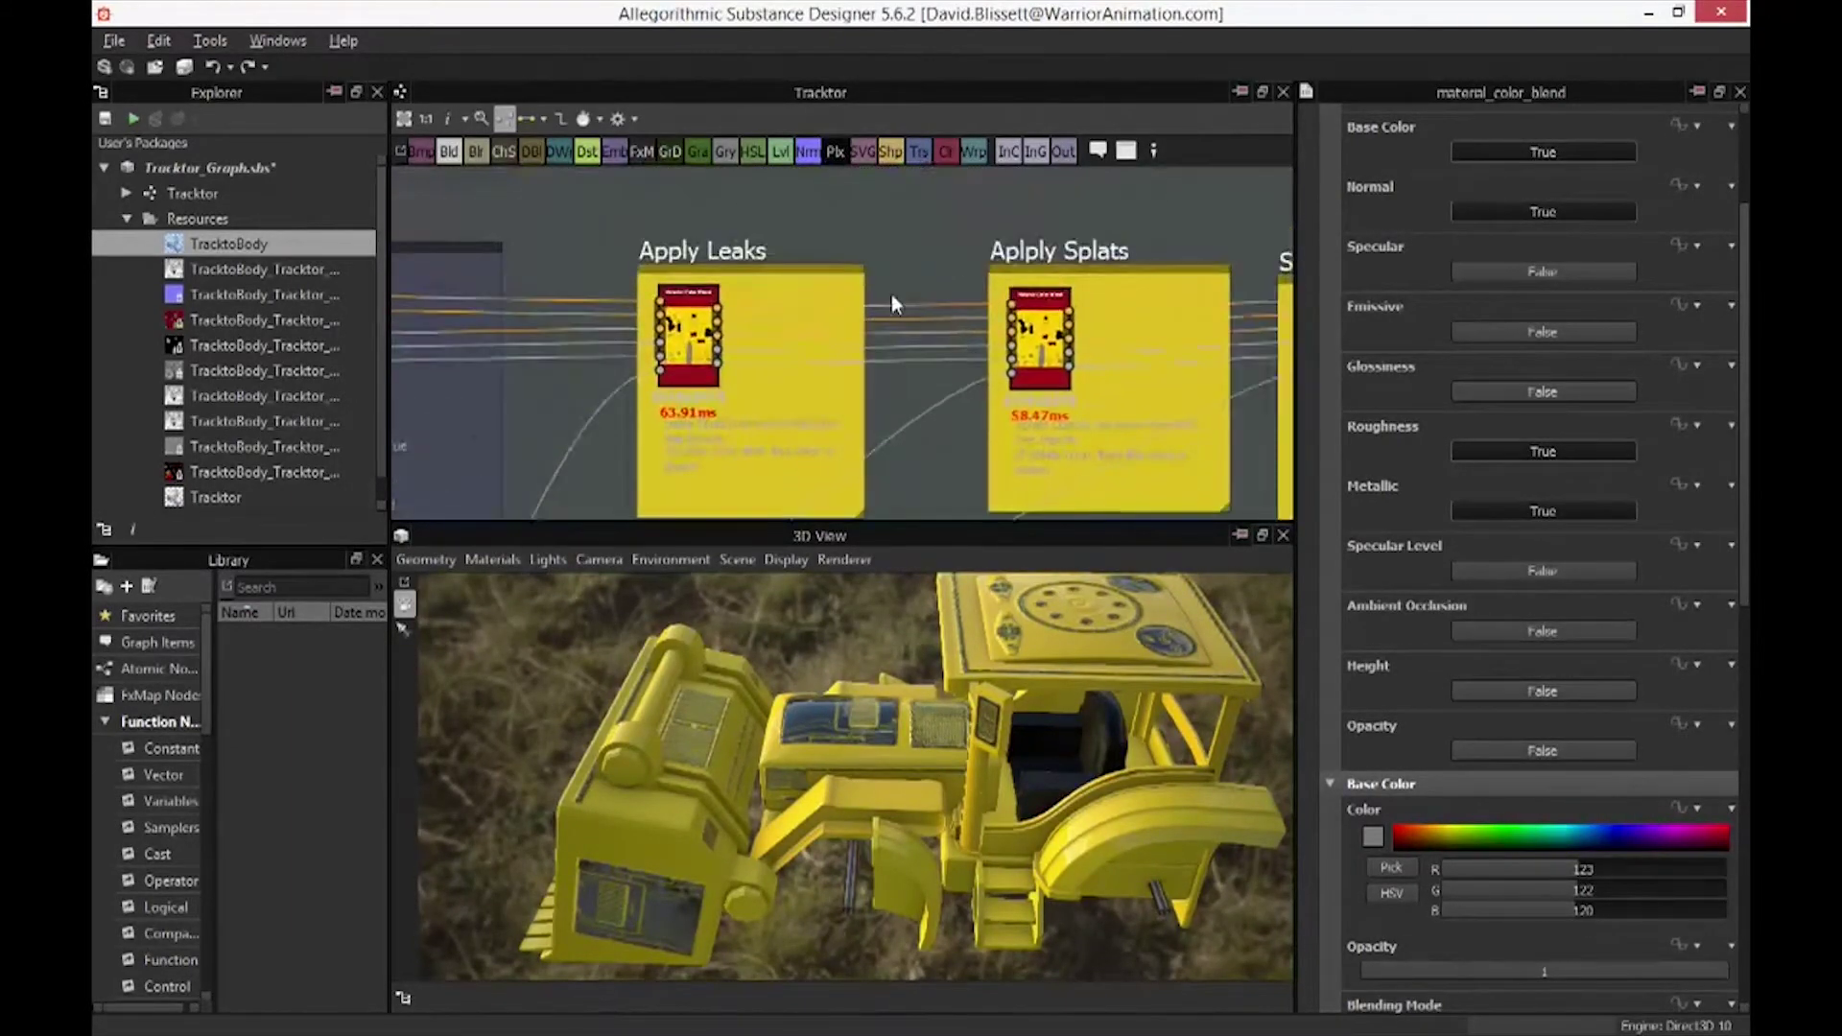
middle_click_drag(860, 342, 745, 343)
middle_click_drag(1016, 359, 782, 217)
scroll(685, 393, "down", 3)
middle_click_drag(792, 286, 855, 399)
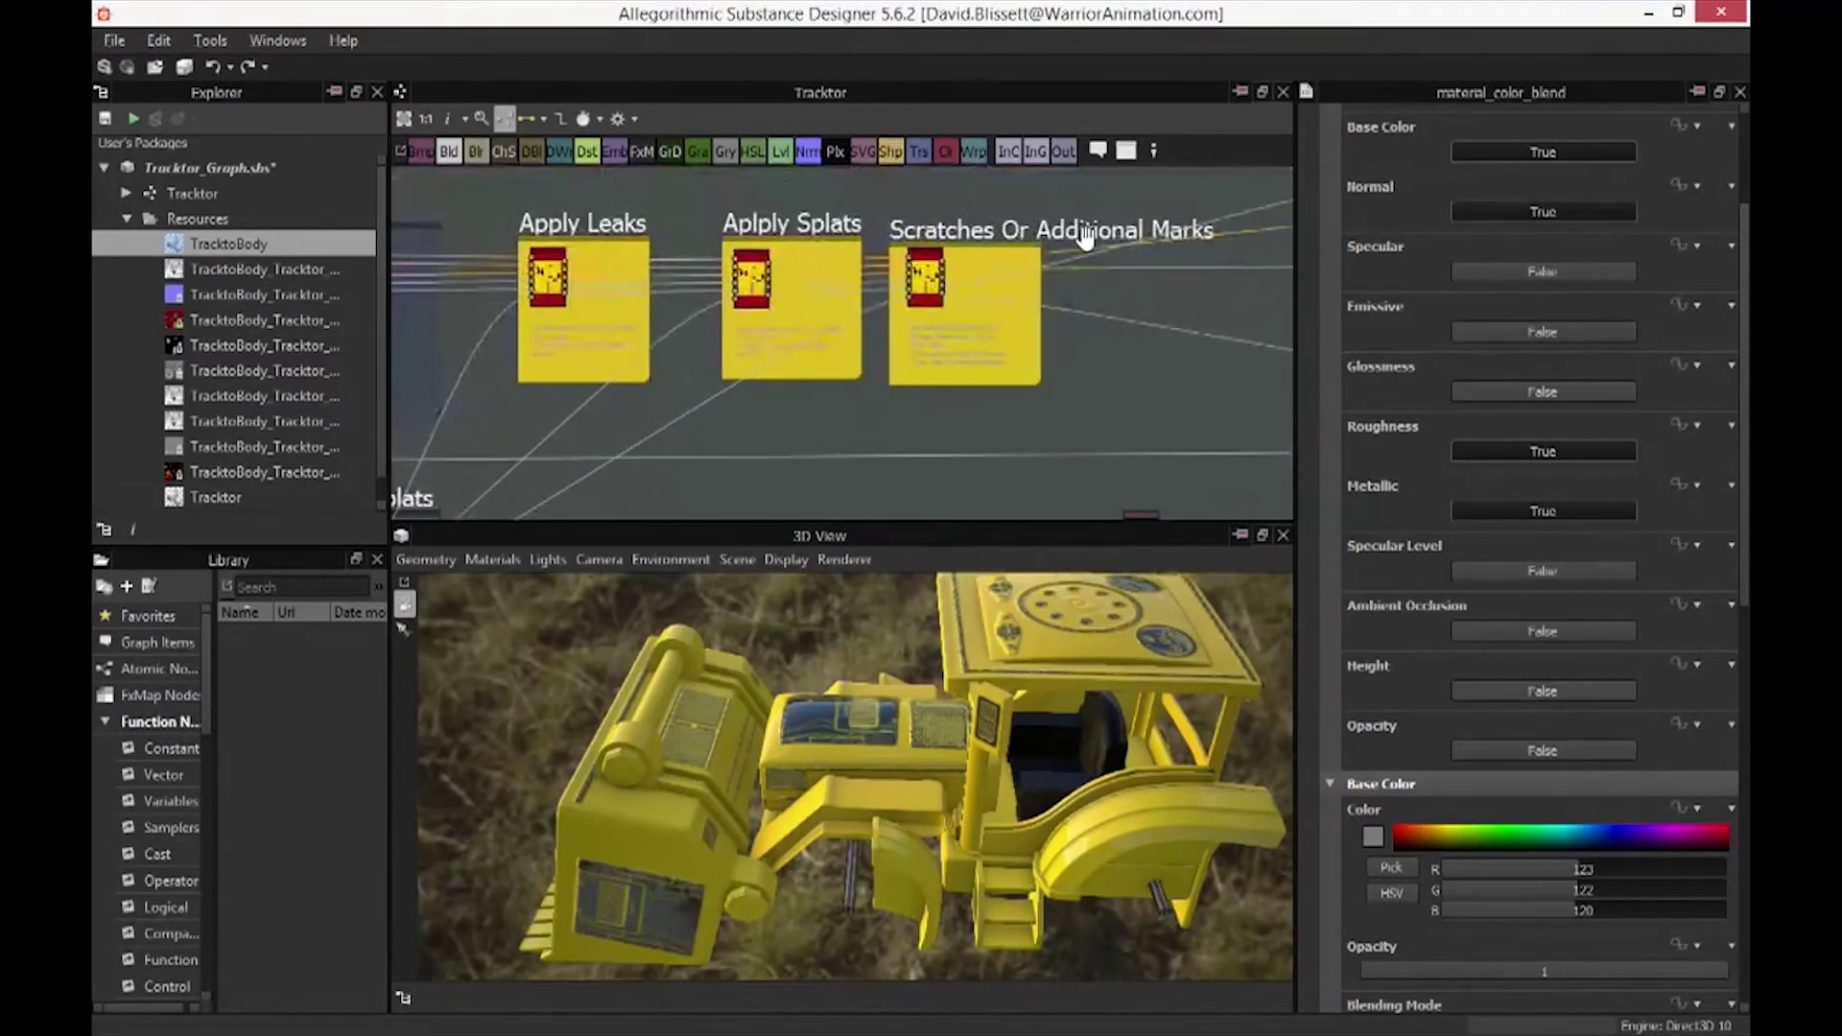
middle_click_drag(1126, 301, 671, 372)
scroll(1054, 344, "down", 1)
middle_click_drag(1117, 341, 1081, 282)
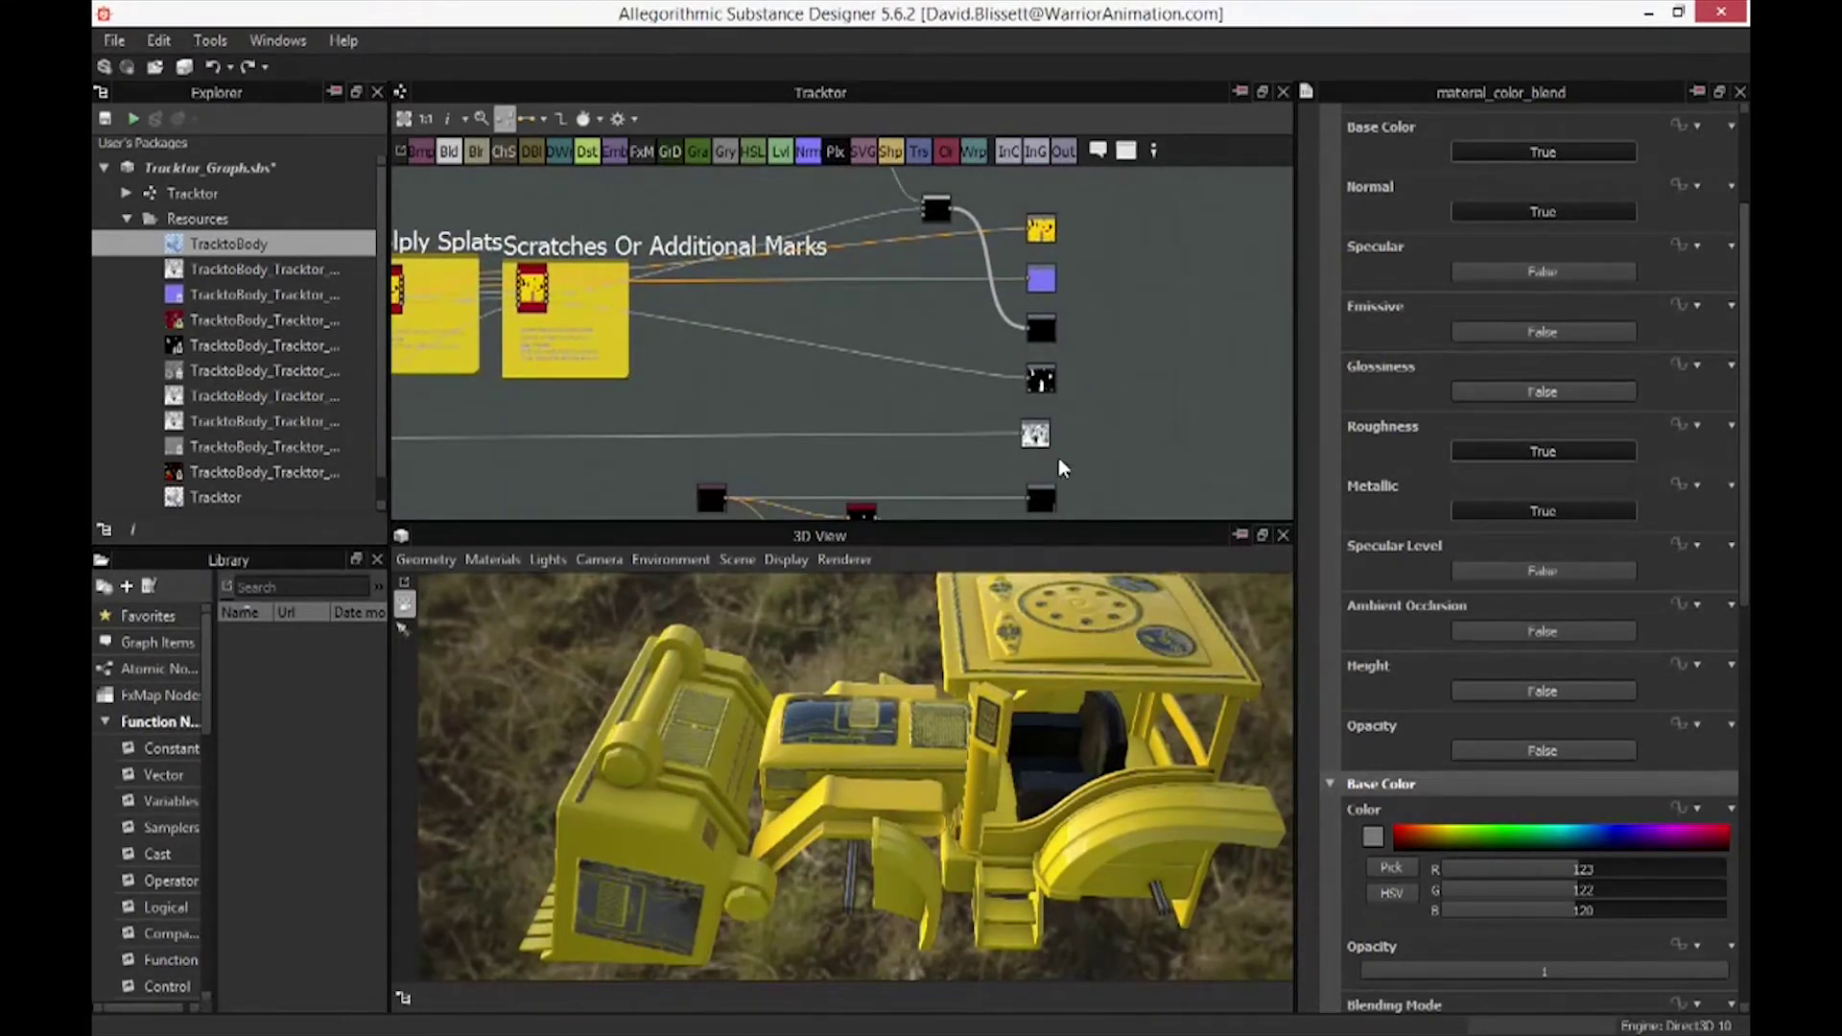
middle_click_drag(1079, 462, 1085, 329)
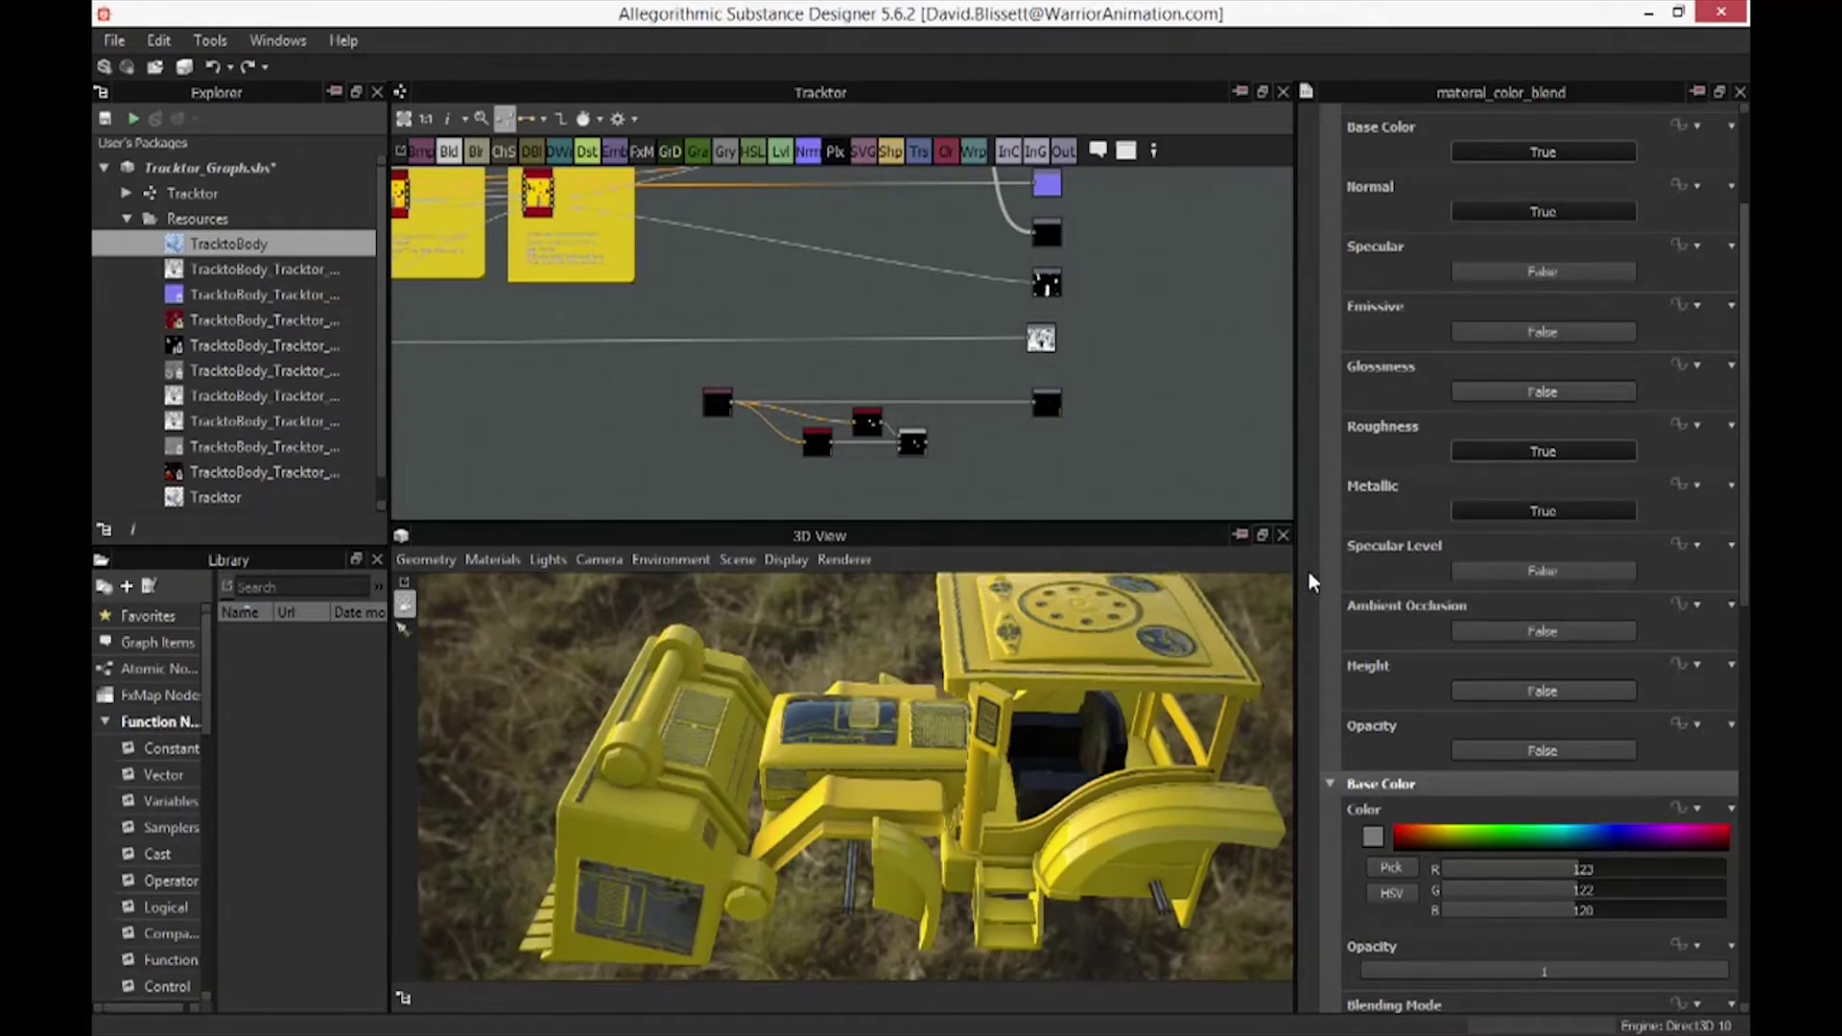
Display the Tracktor graph's properties, set the Leaks parameter's default to True, and inspect the leaks on the tractor's bucket
left_click(1288, 549)
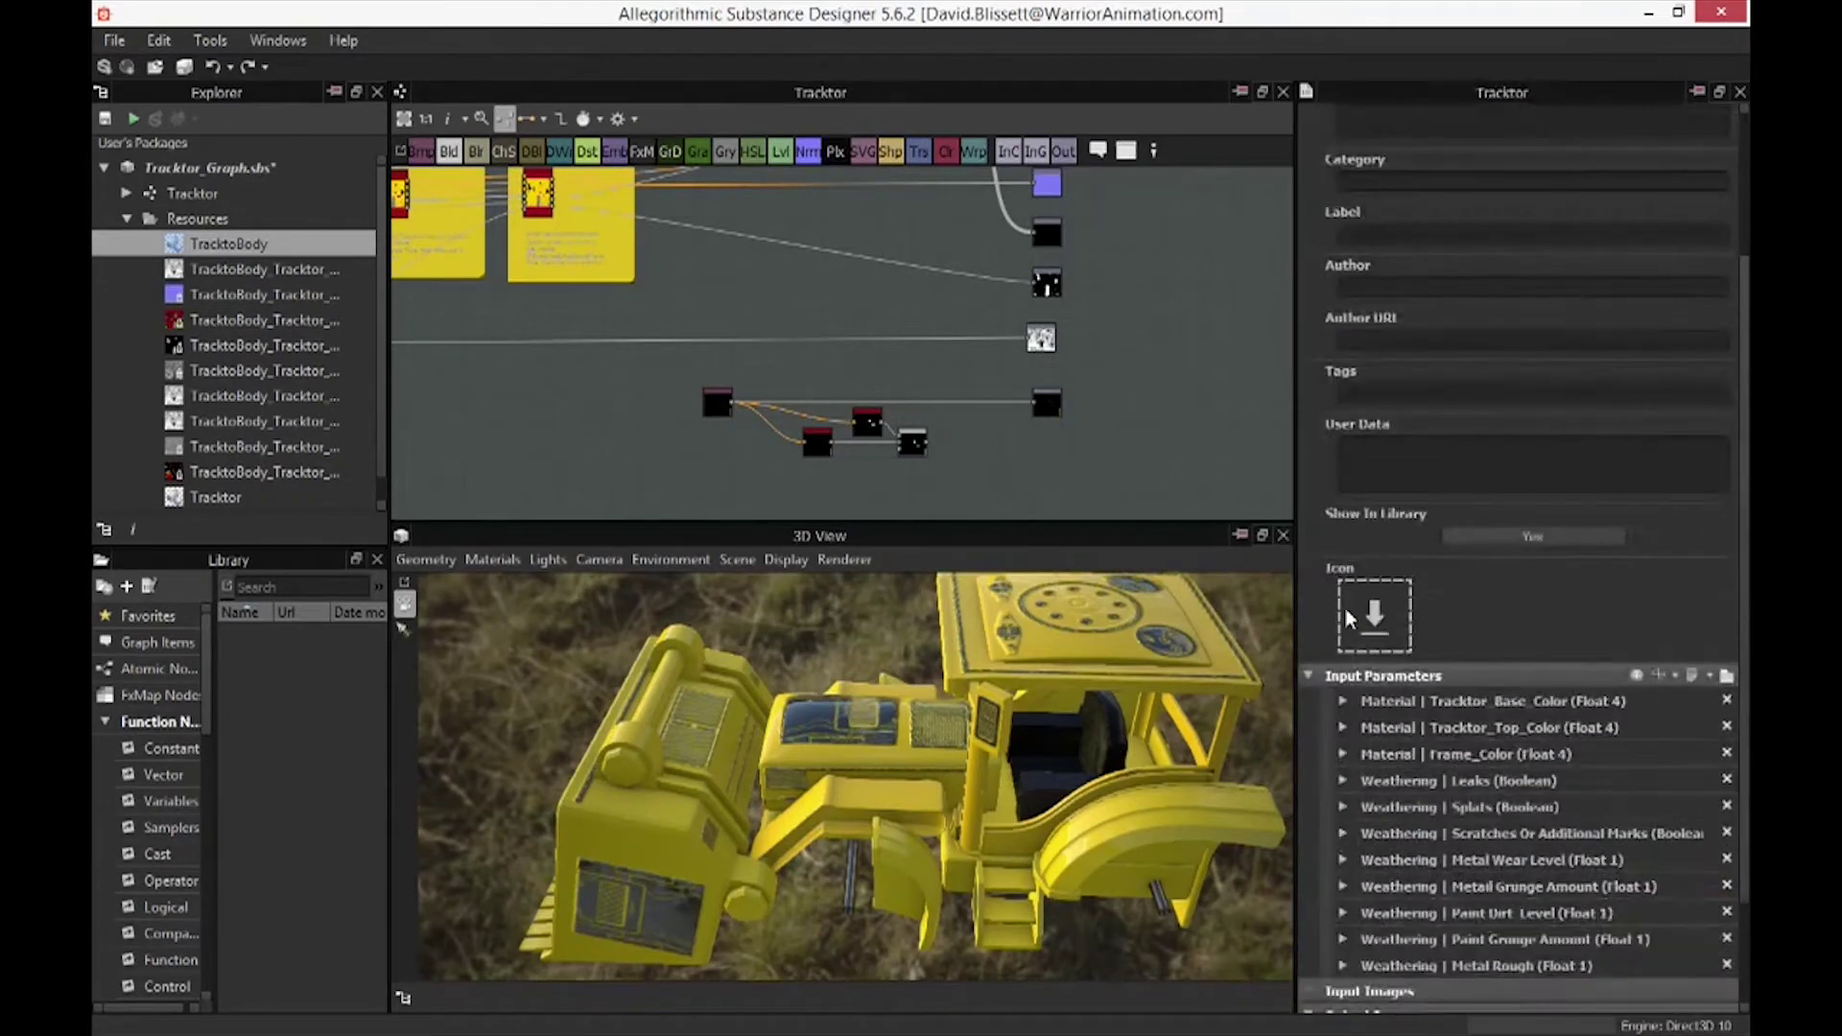
left_click(1343, 781)
scroll(1392, 857, "down", 2)
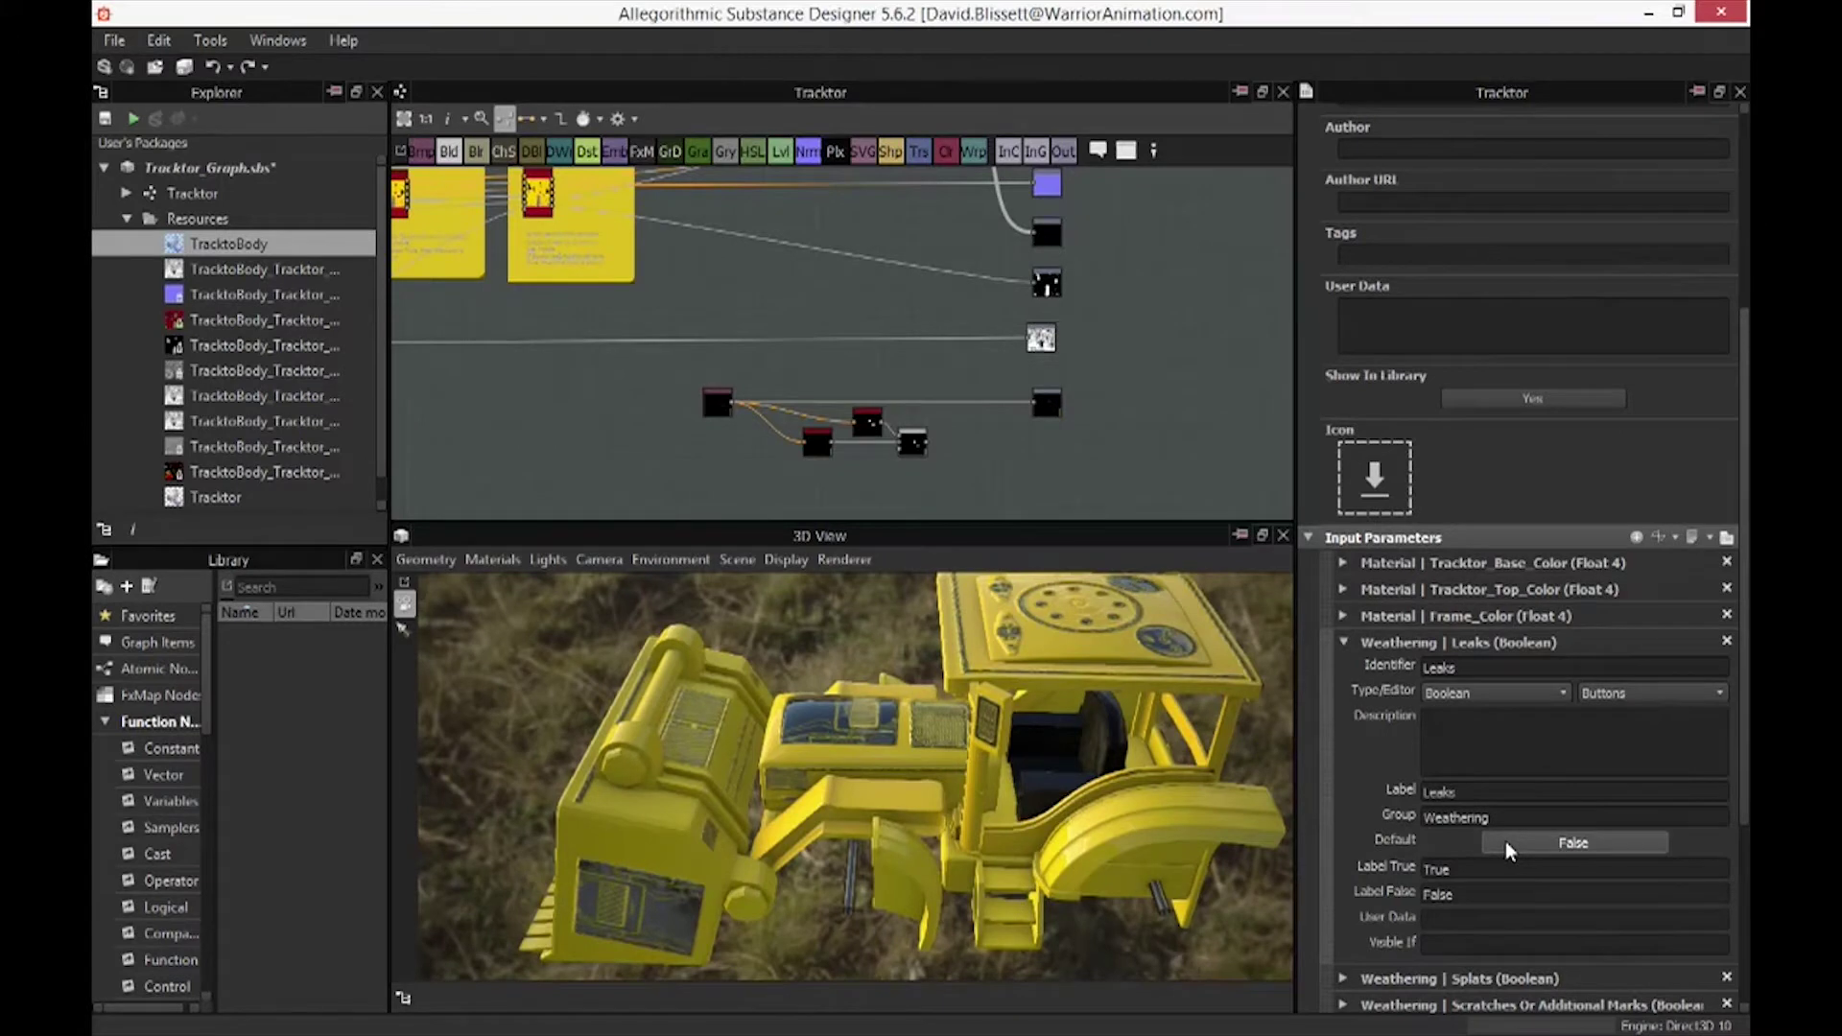
left_click(1345, 642)
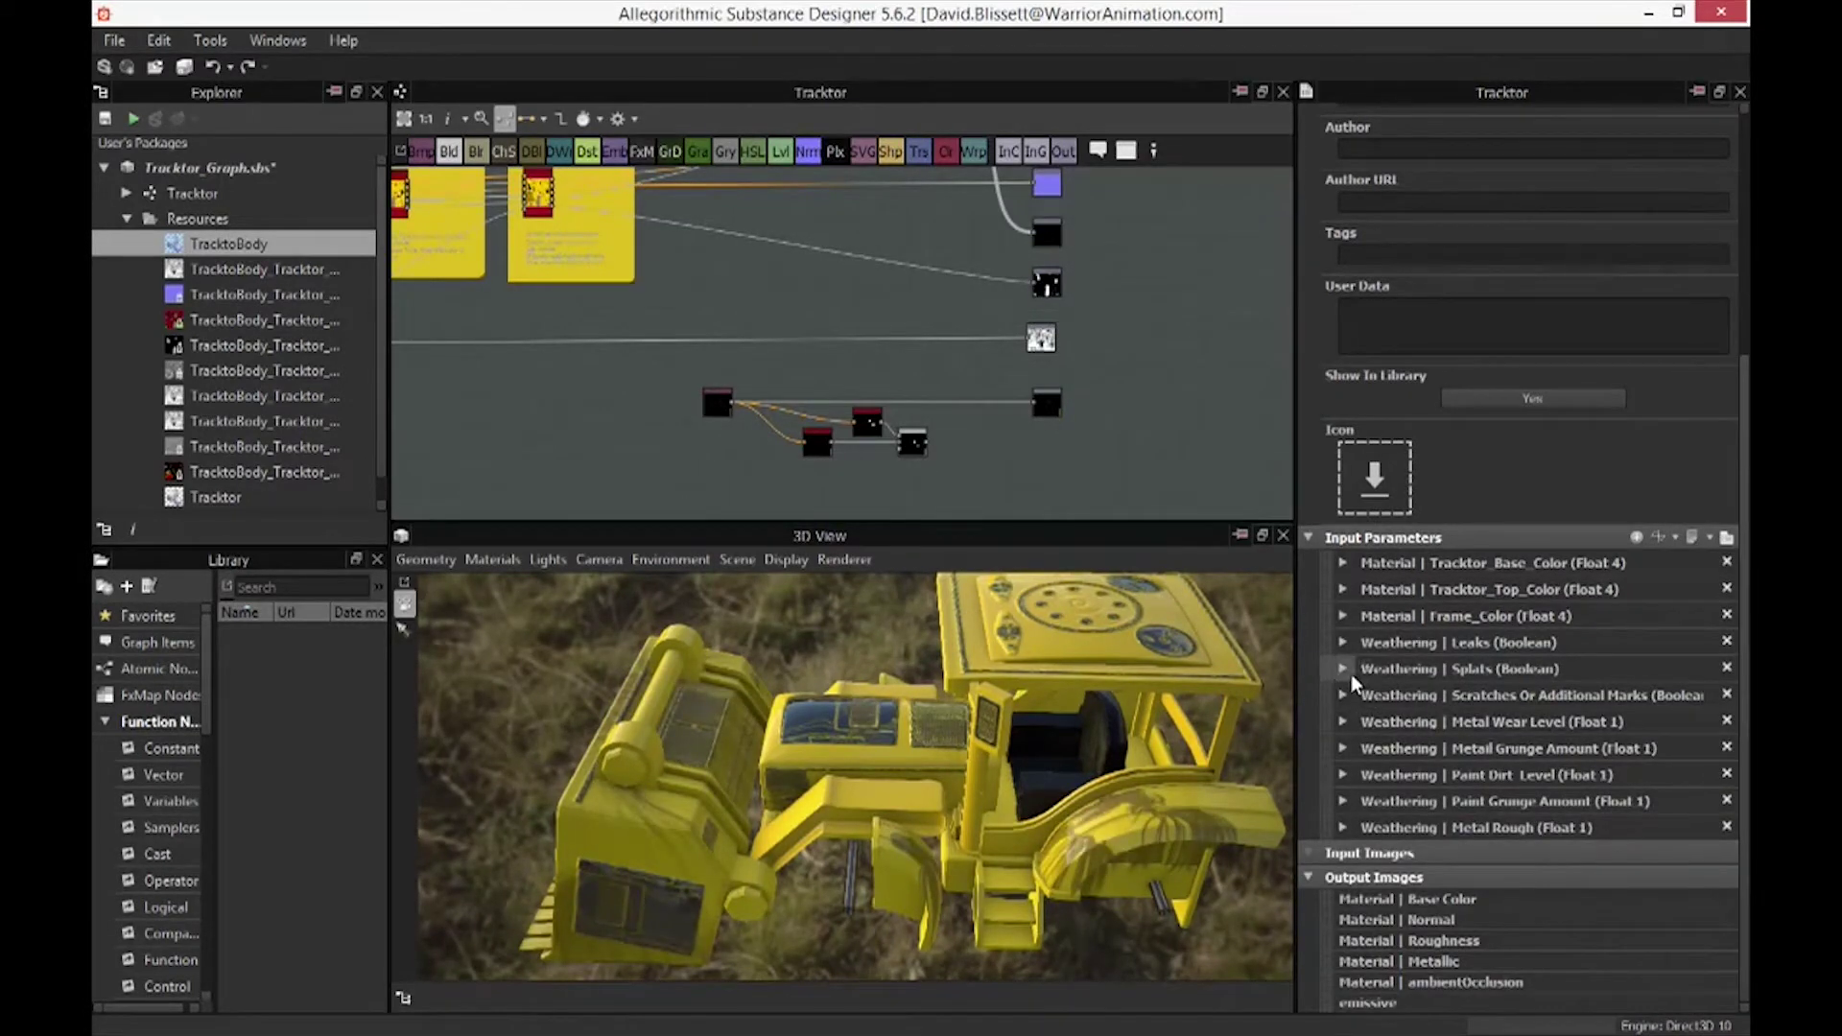
left_click(1343, 642)
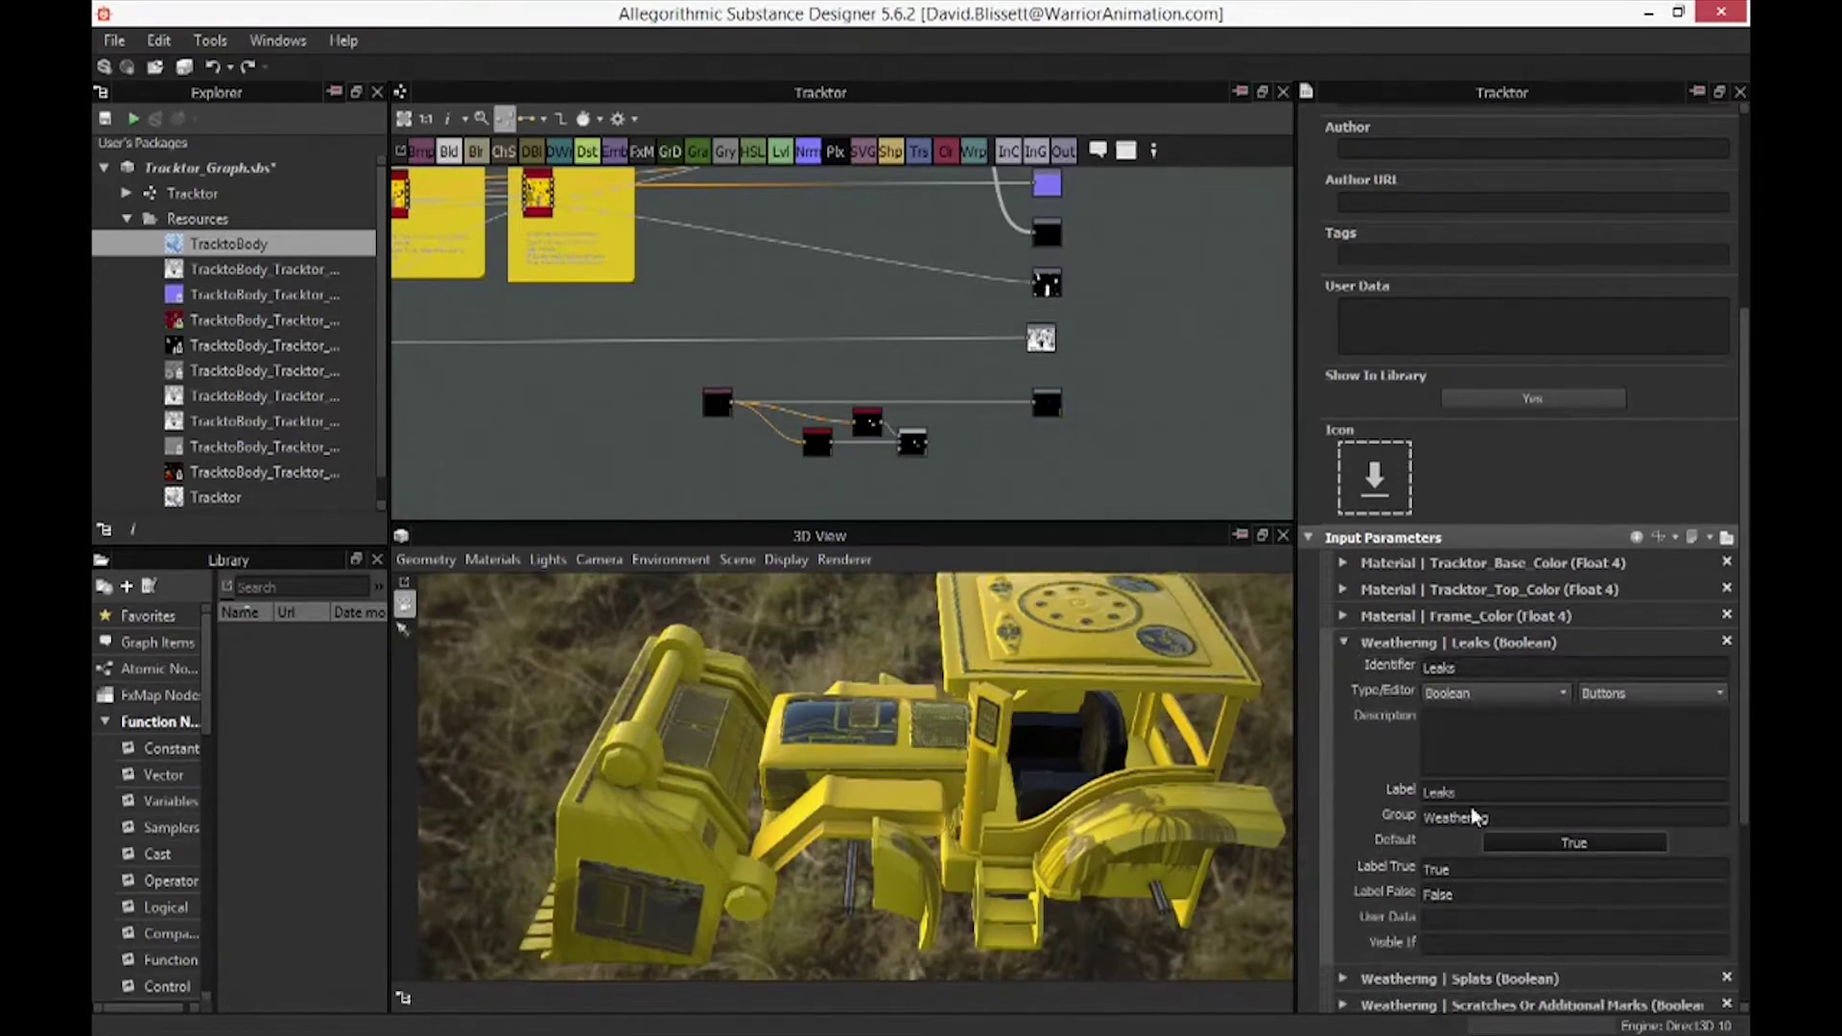
left_click(1344, 643)
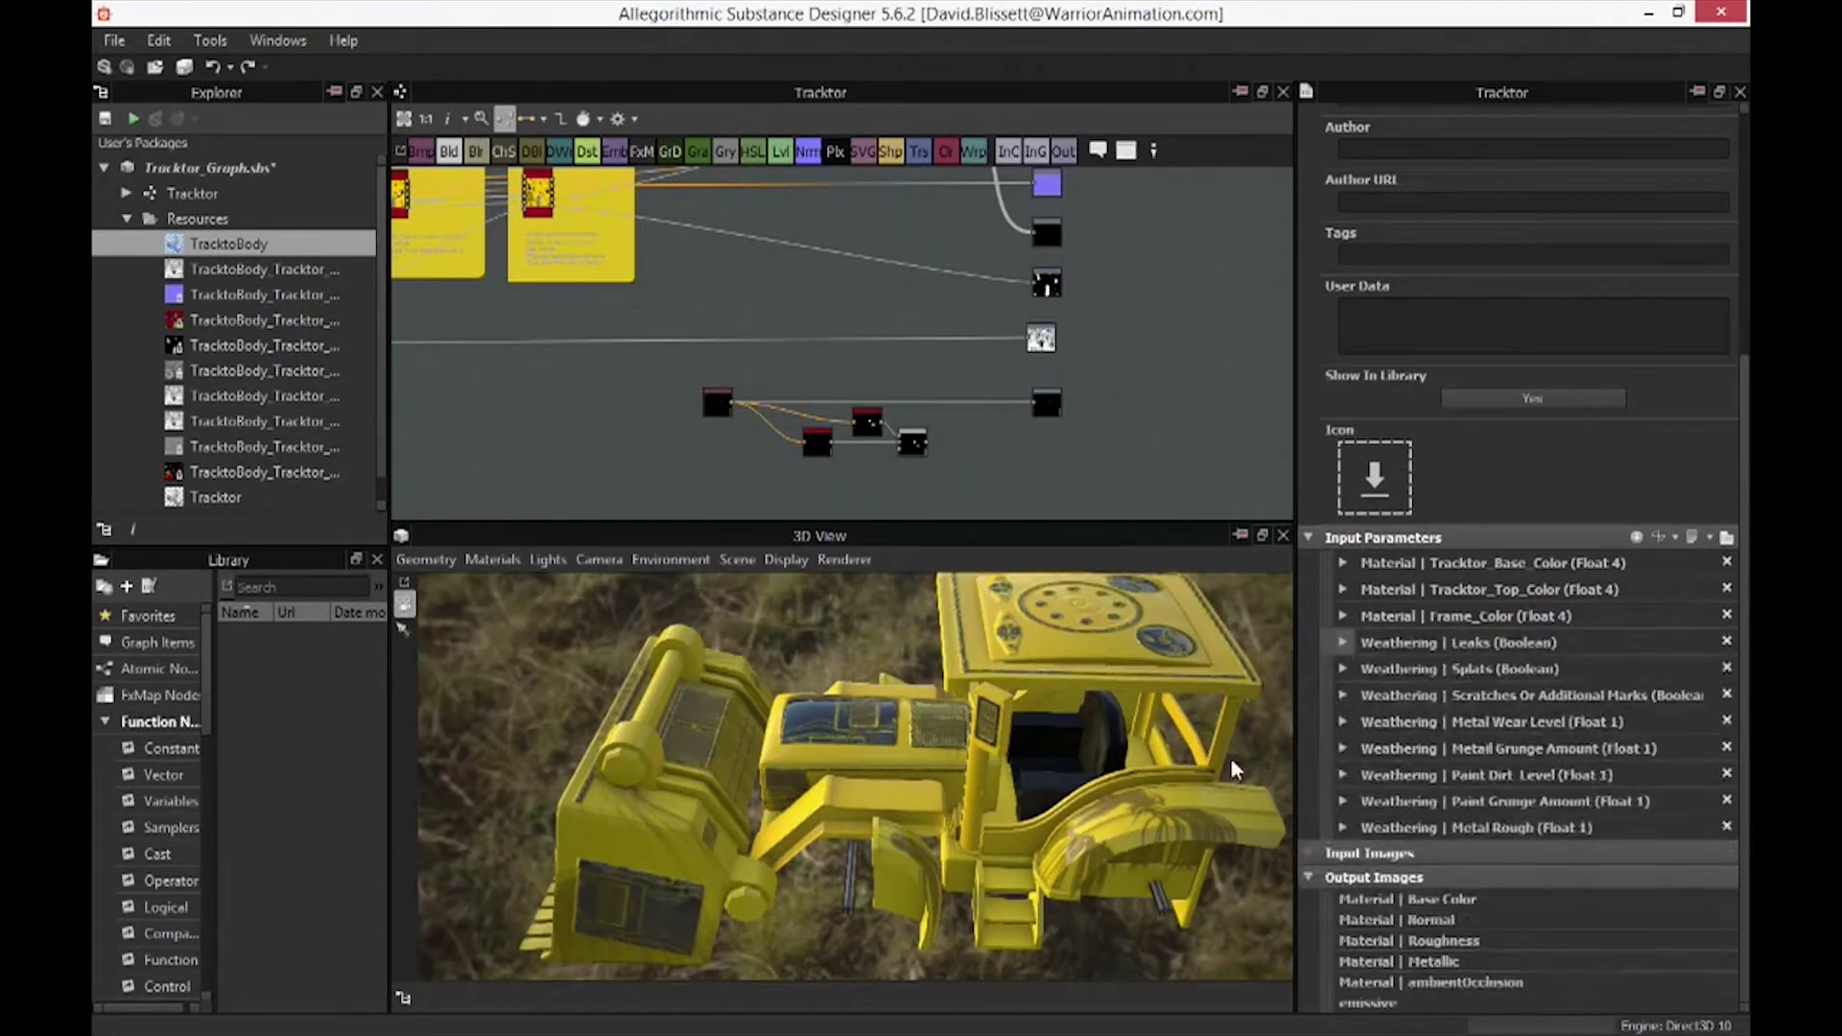
left_click_drag(516, 732, 892, 747)
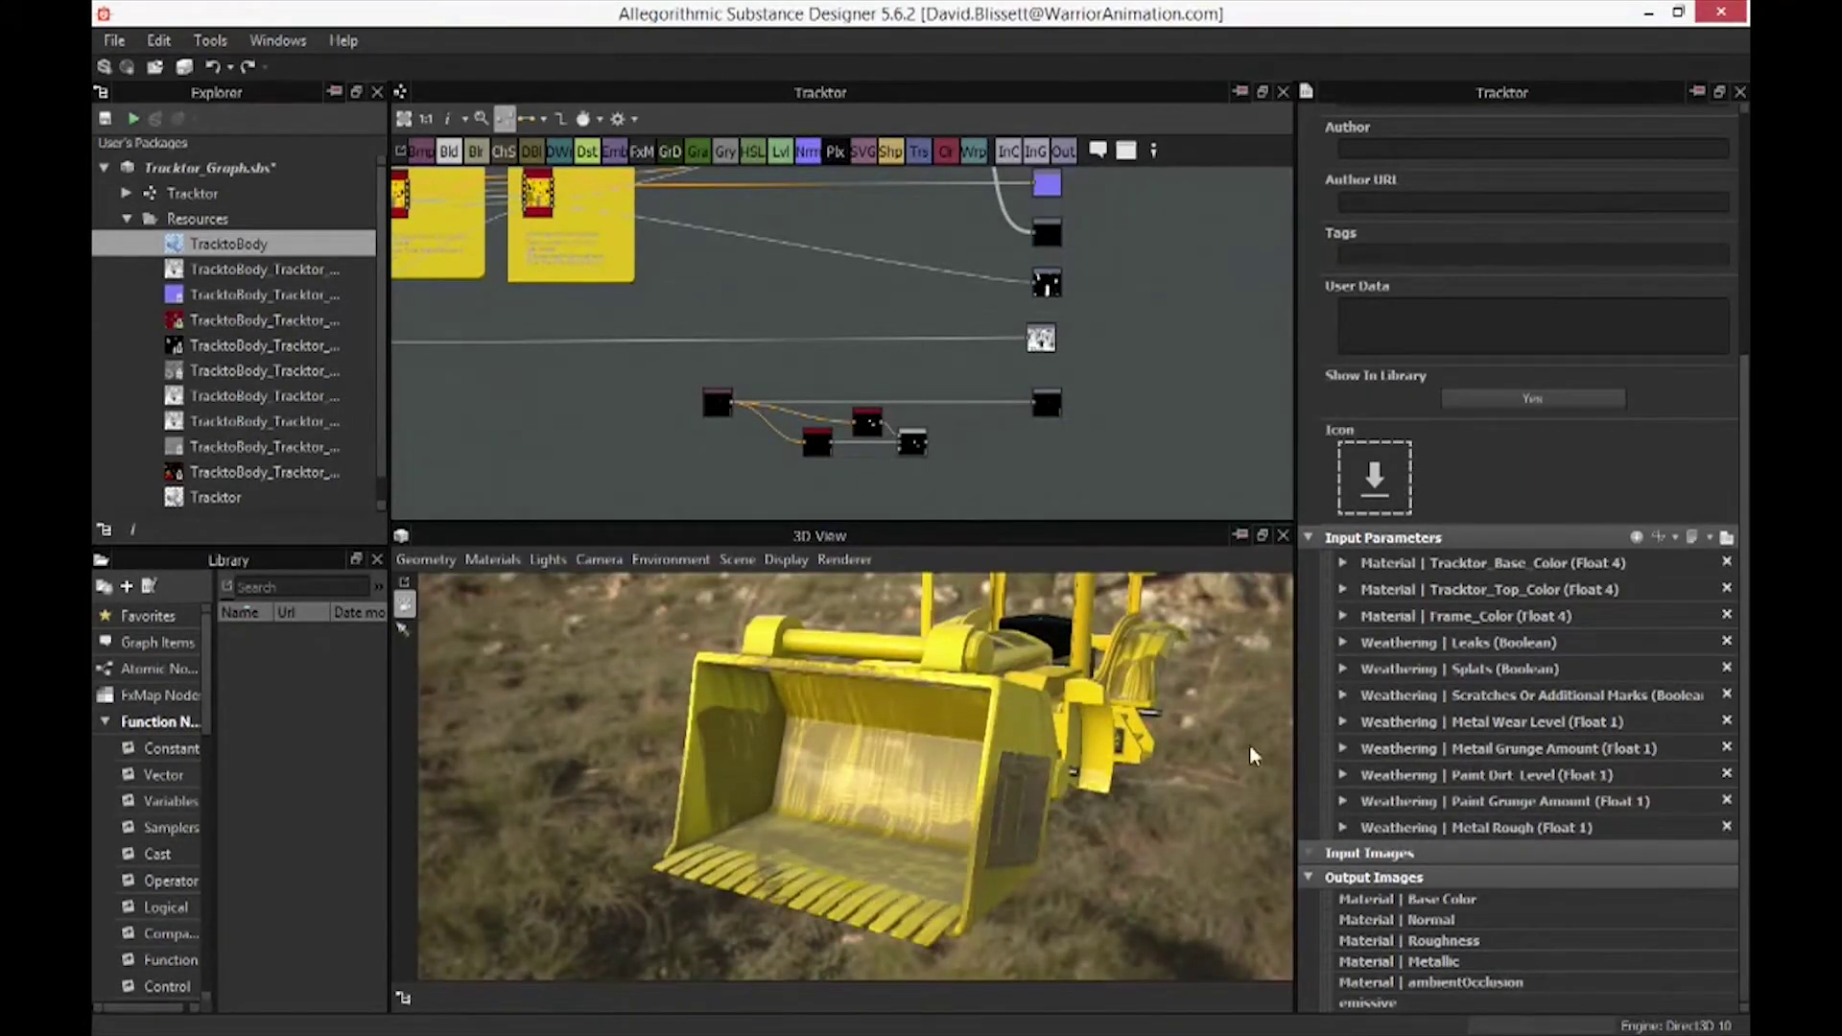
Set the Splats parameter's default to True and inspect the splats on the tractor's side and fenders
left_click(1343, 669)
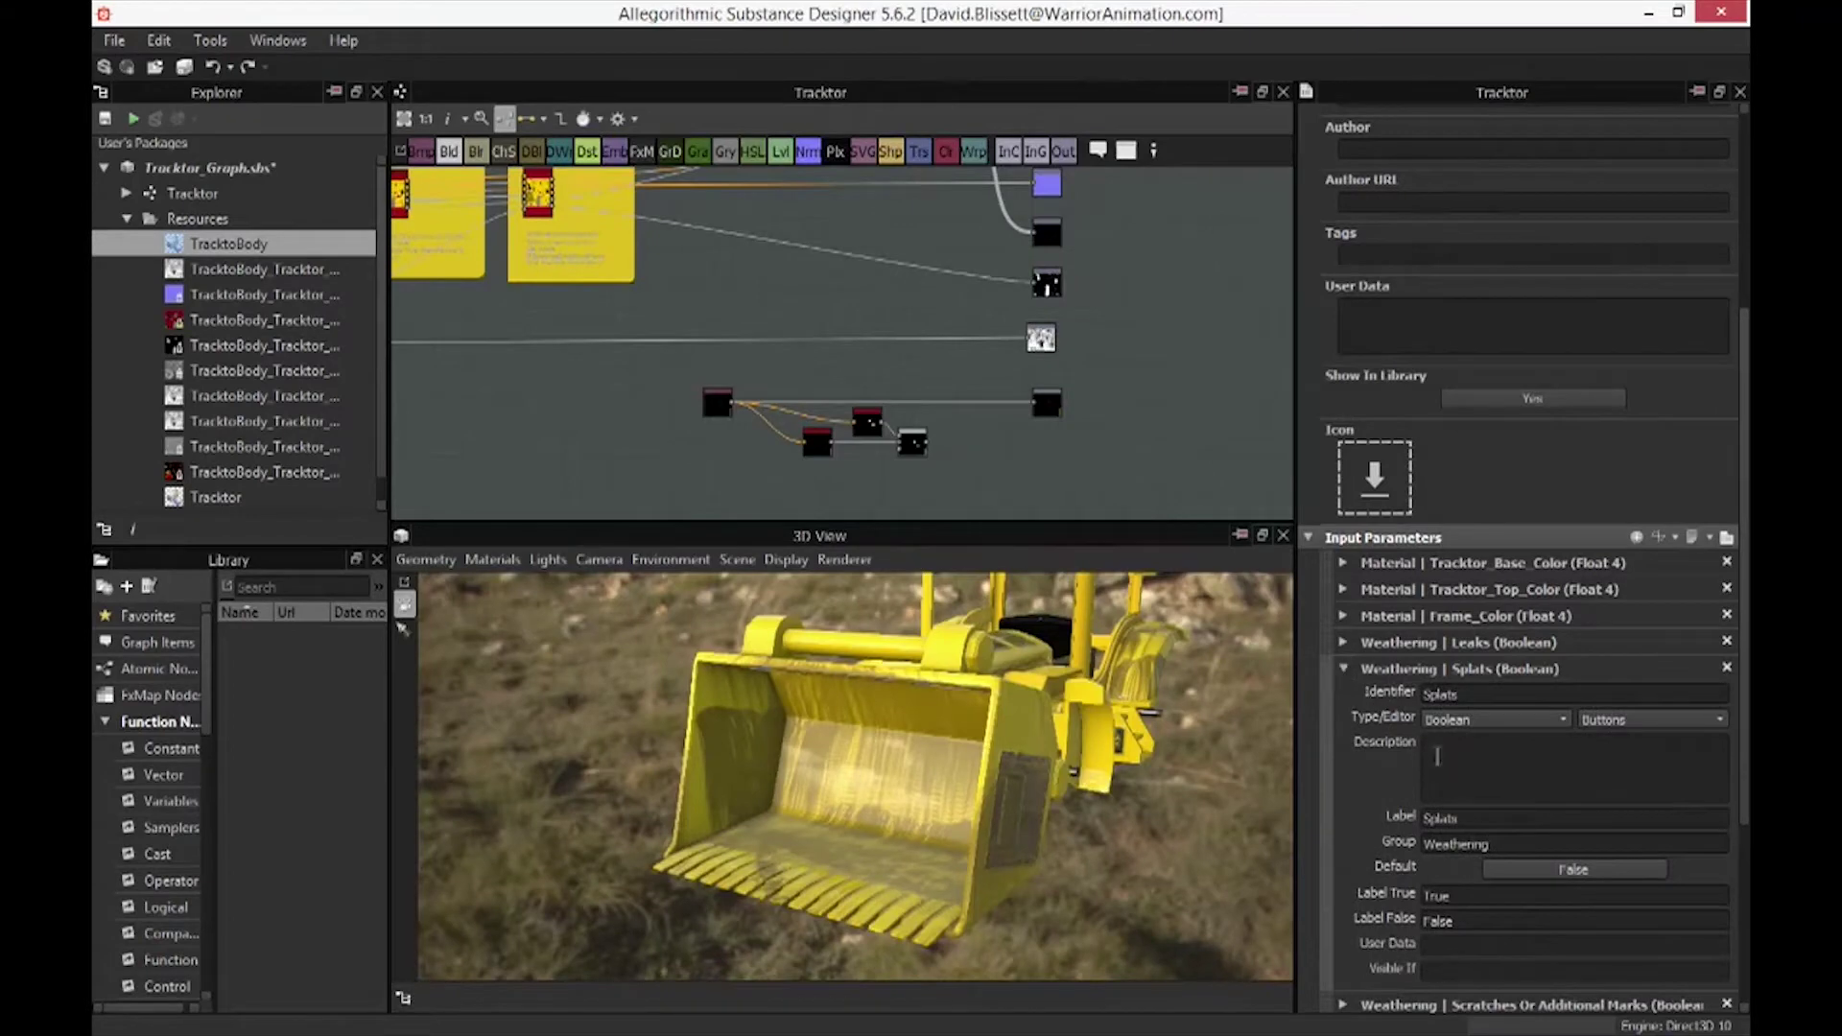
left_click(1576, 870)
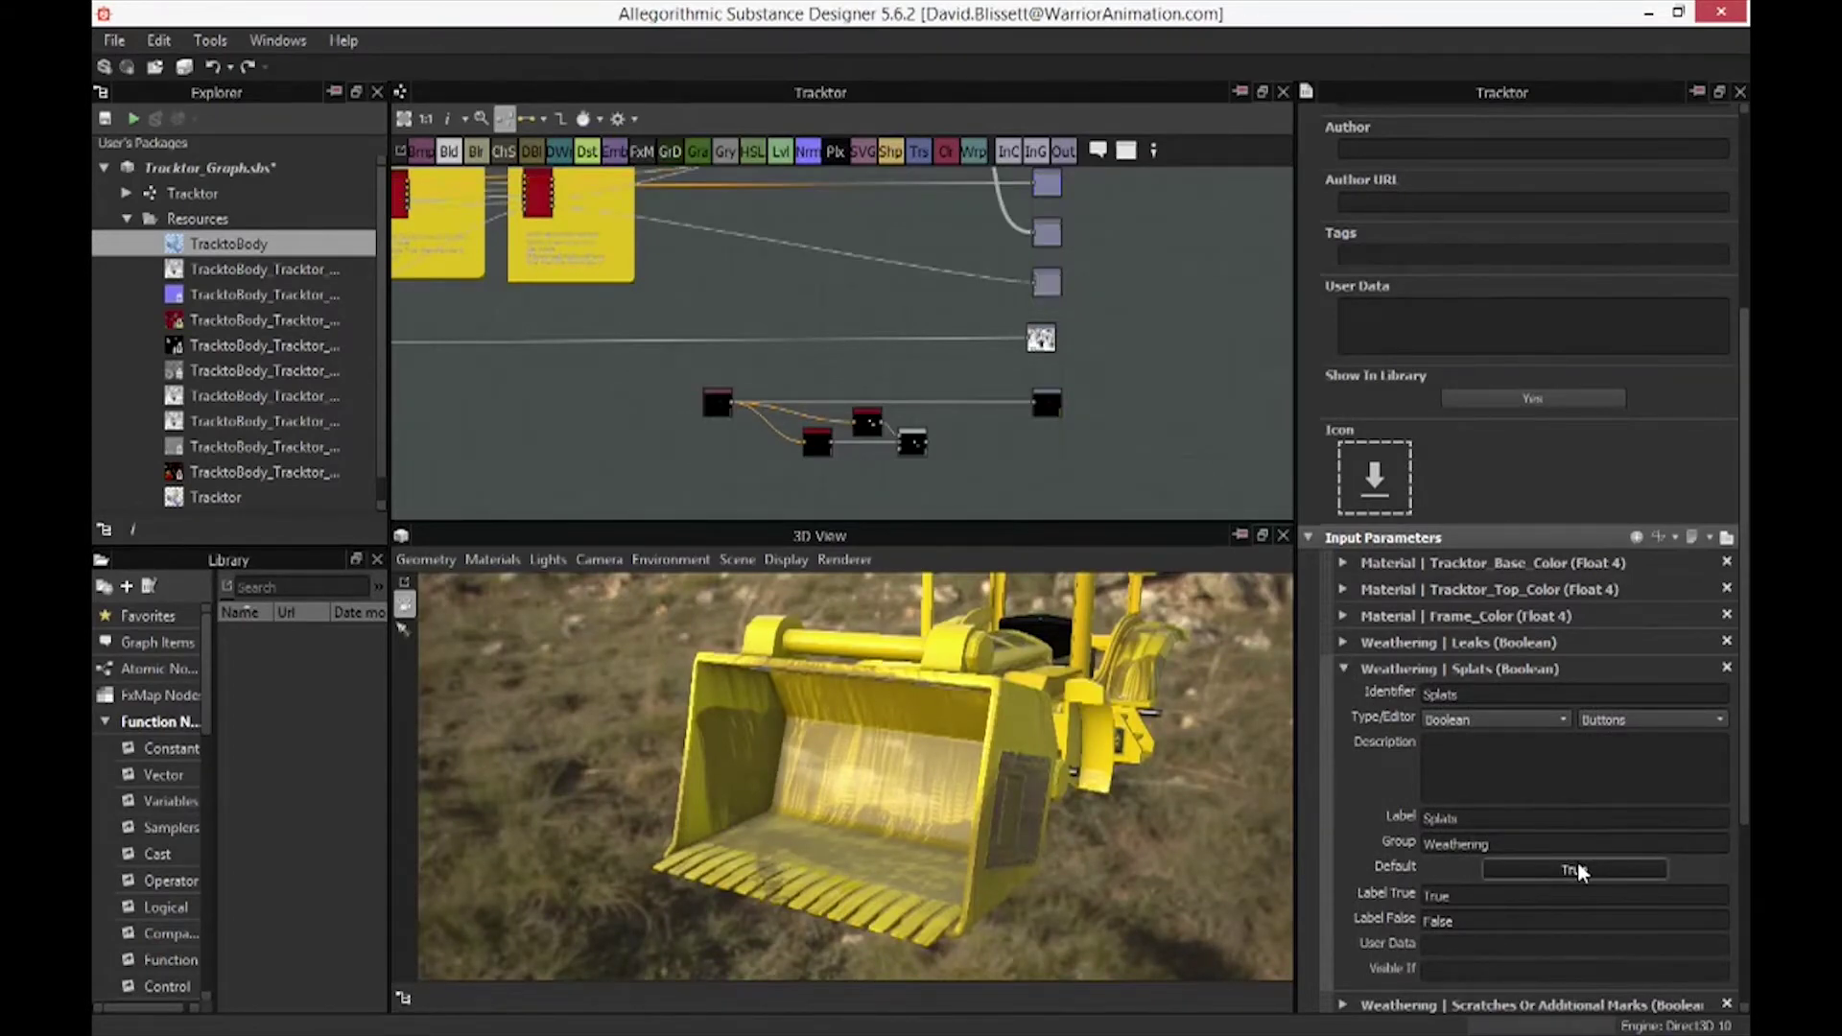
left_click_drag(1094, 835, 1010, 723)
left_click_drag(1252, 825, 1039, 742)
left_click_drag(1172, 788, 936, 785)
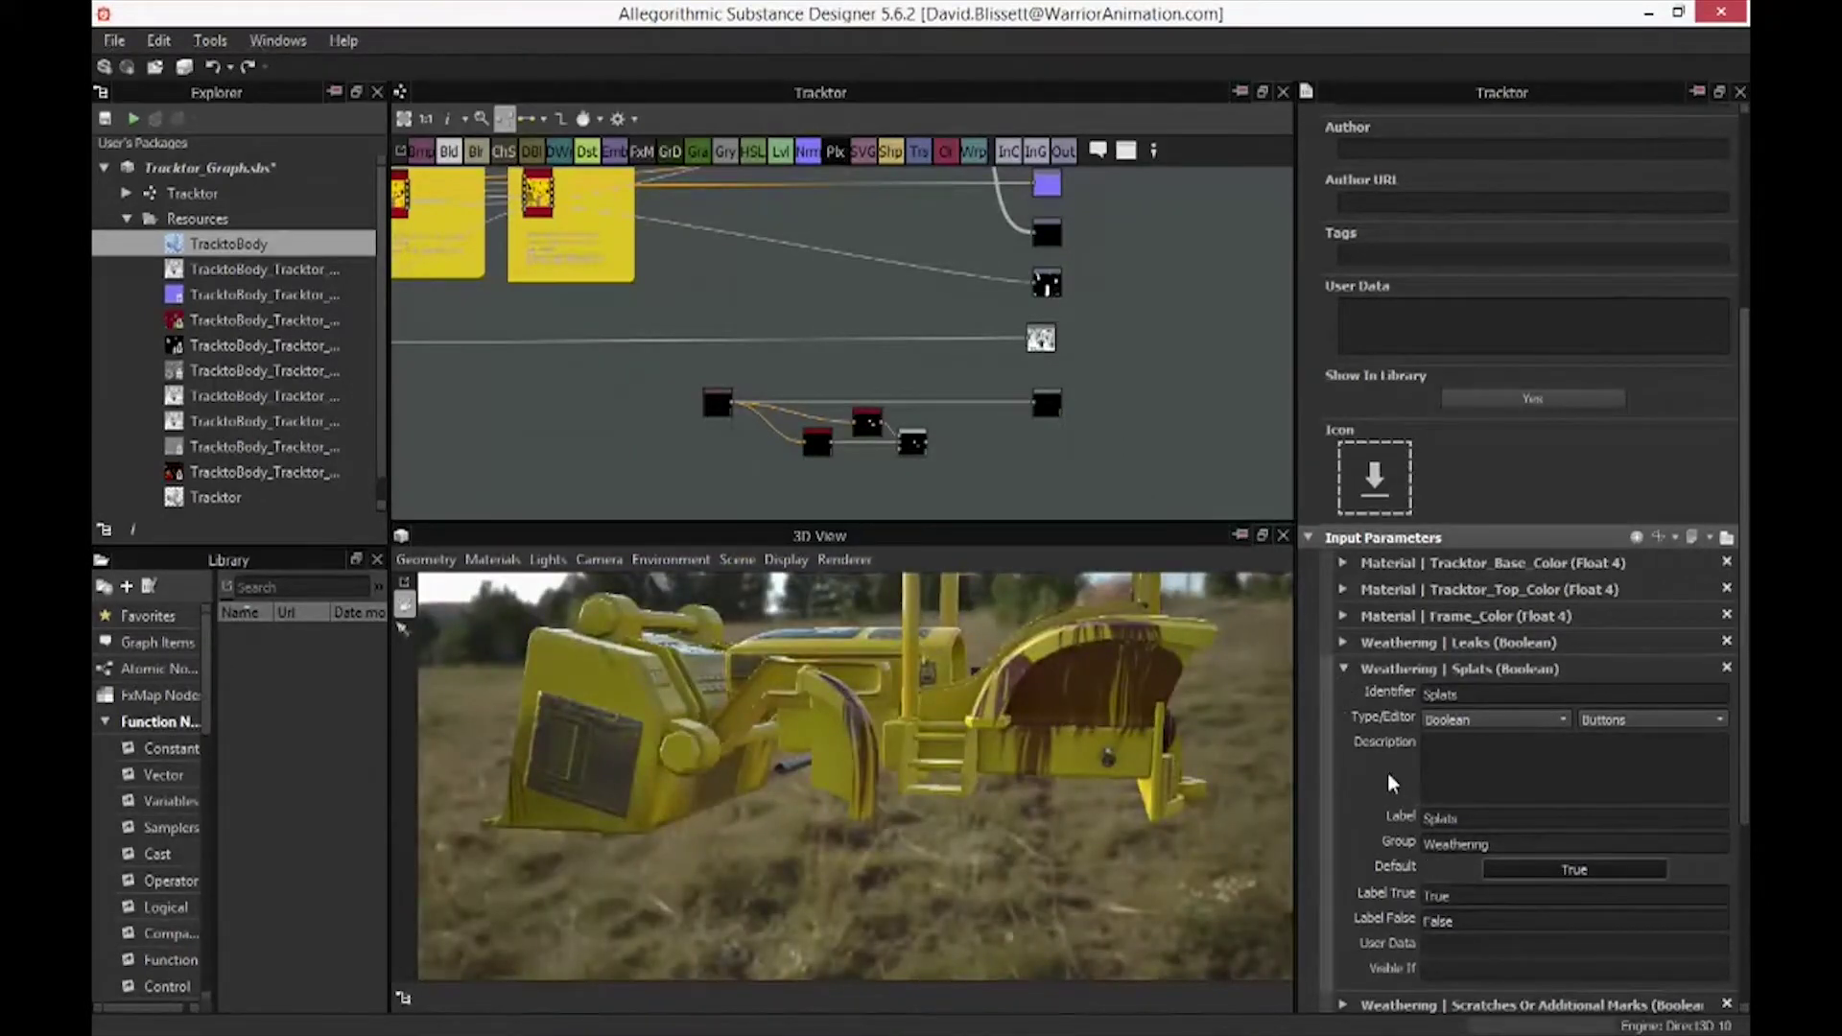
Set the Scratches Or Additional Marks parameter's default to True and inspect the marks on the tractor's roof and bucket
left_click(1345, 670)
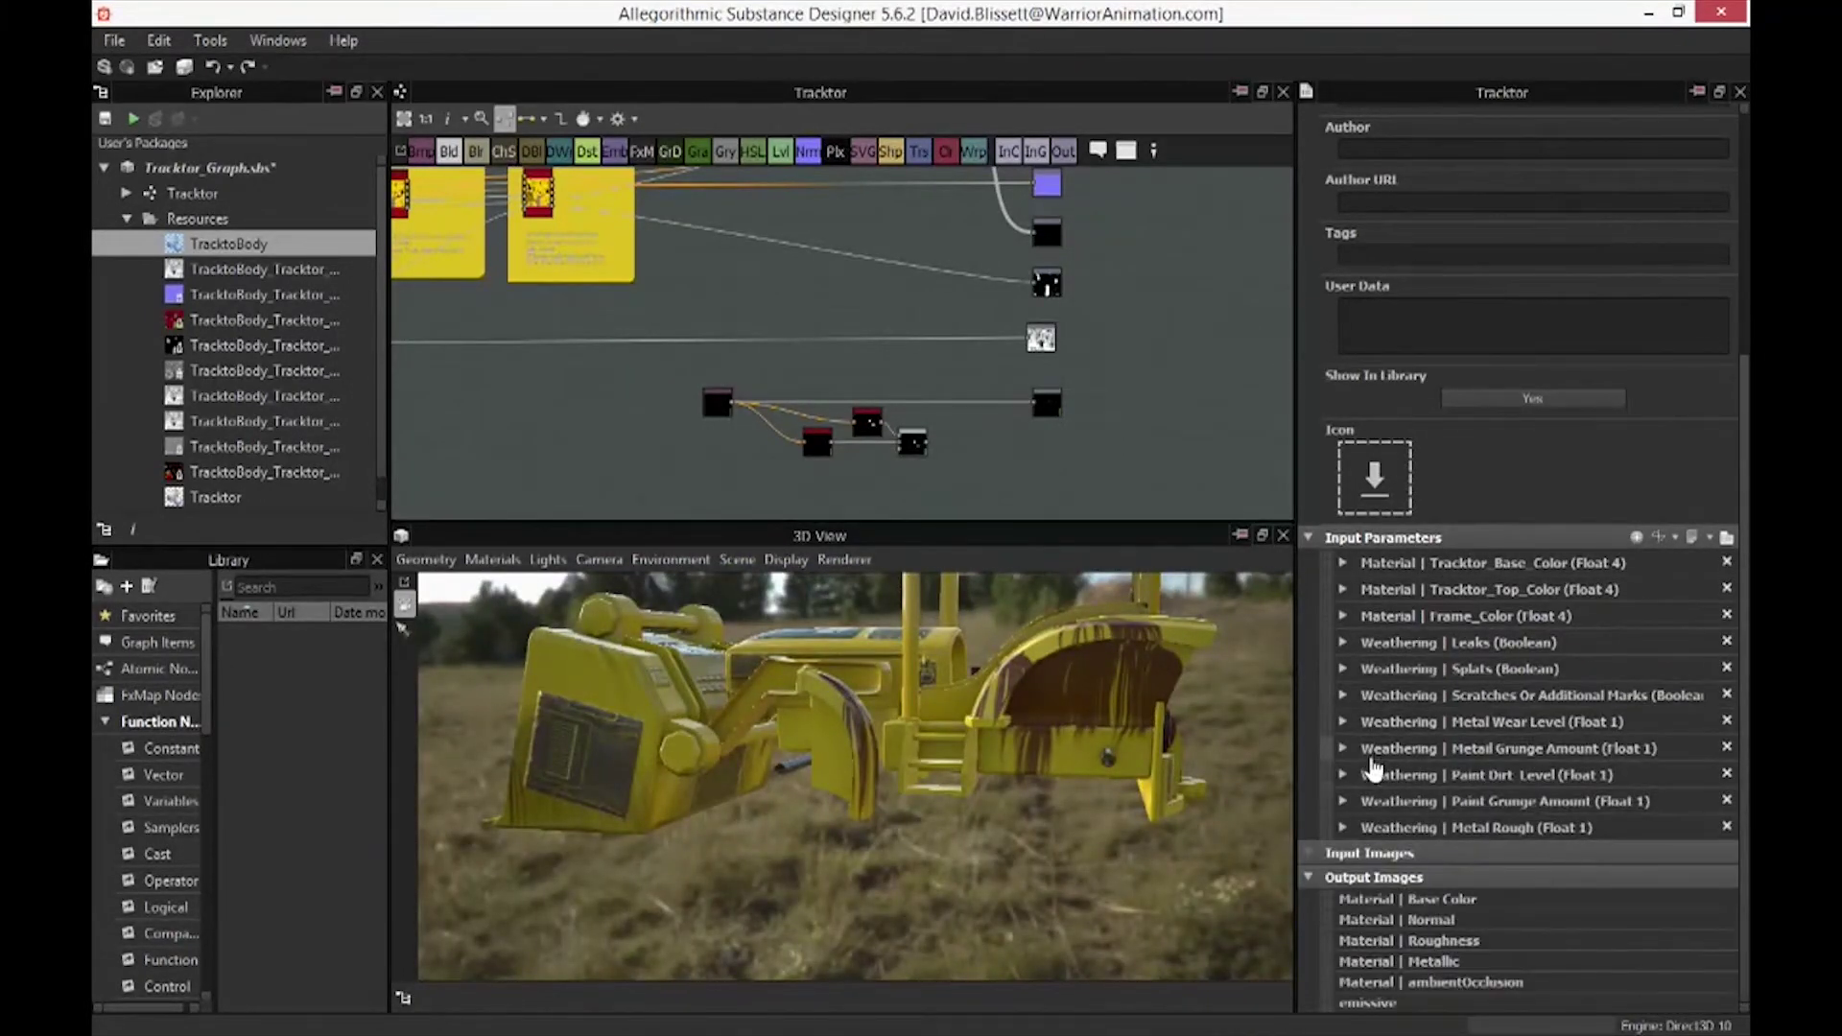
left_click(1345, 696)
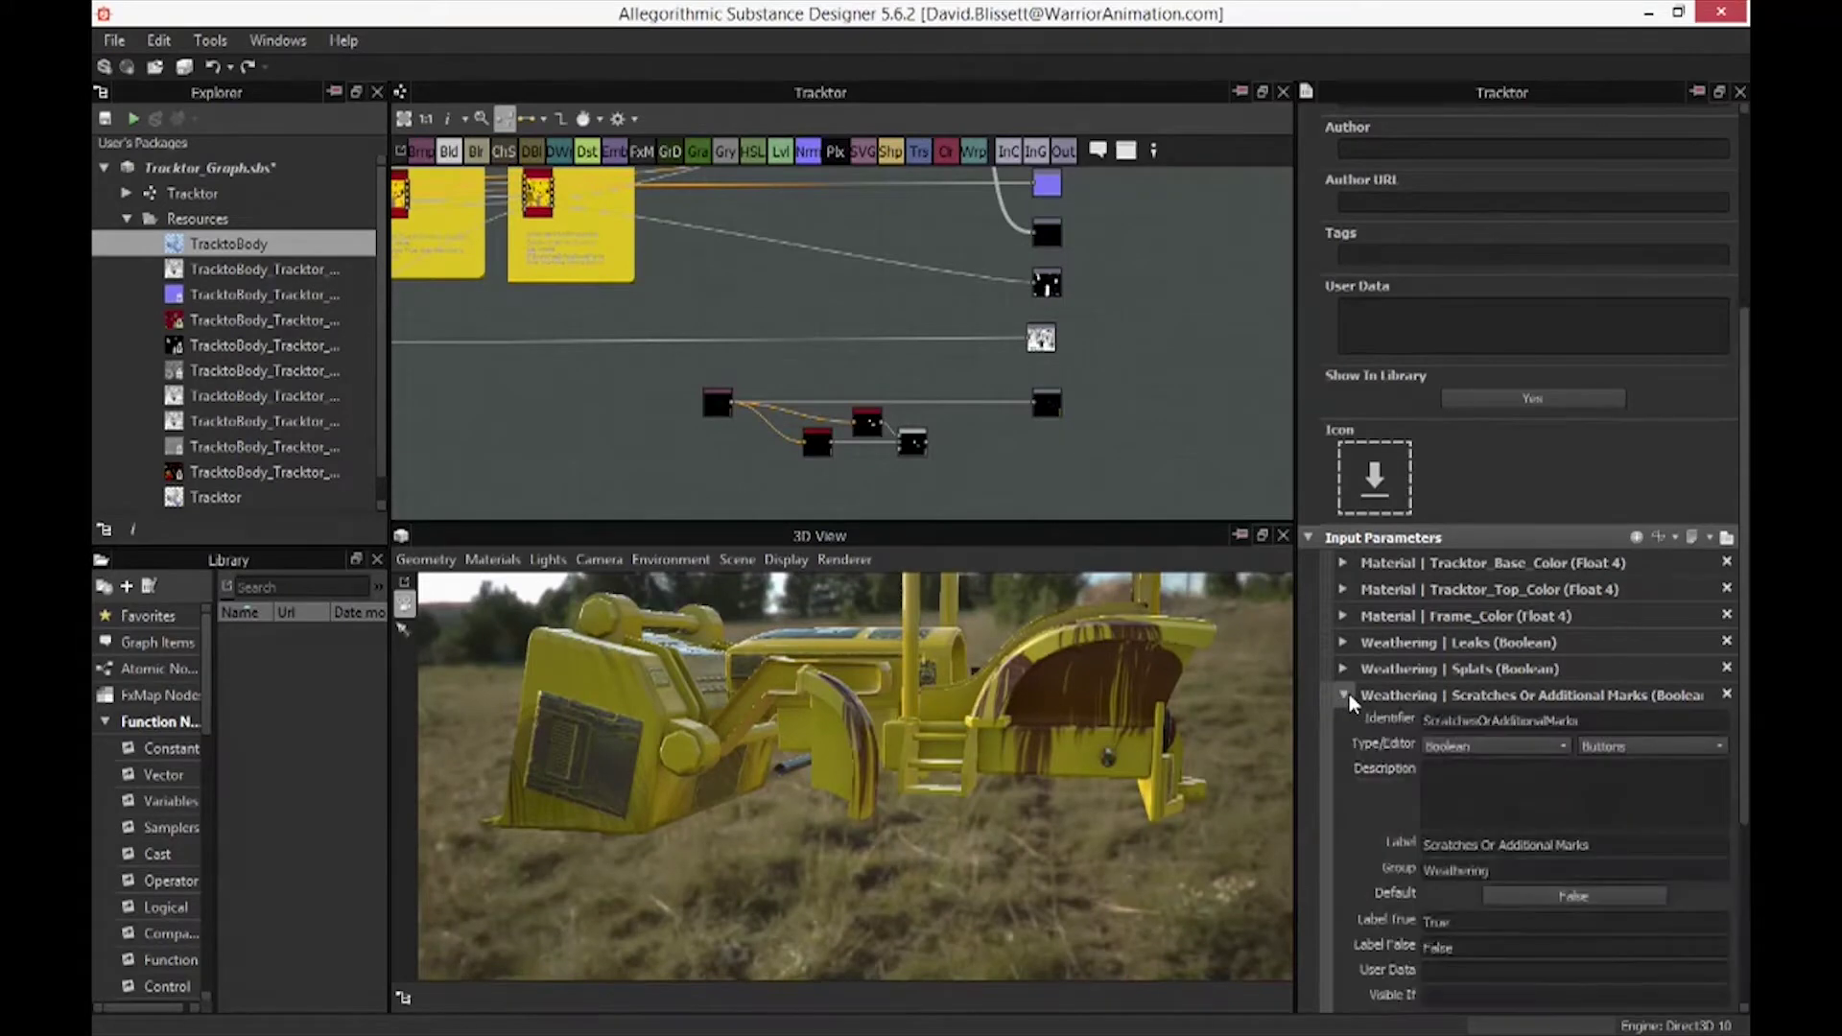
left_click(1544, 897)
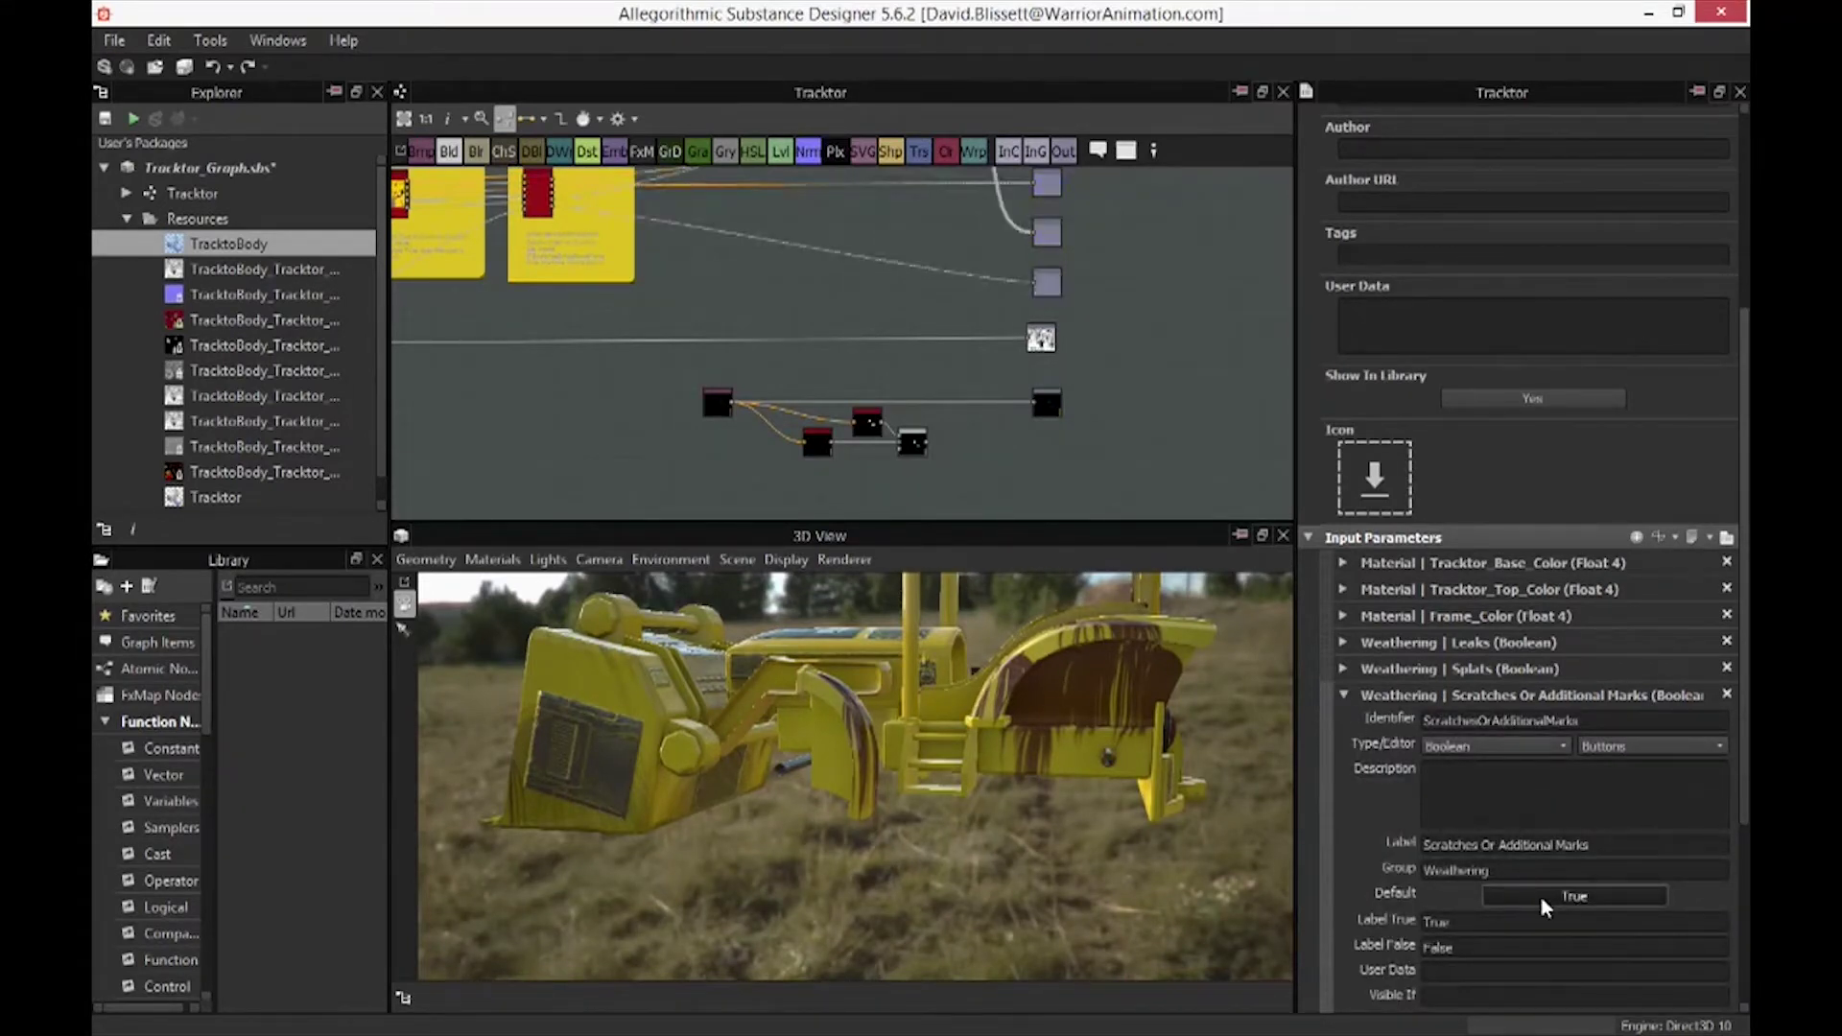
left_click_drag(978, 884, 960, 1015)
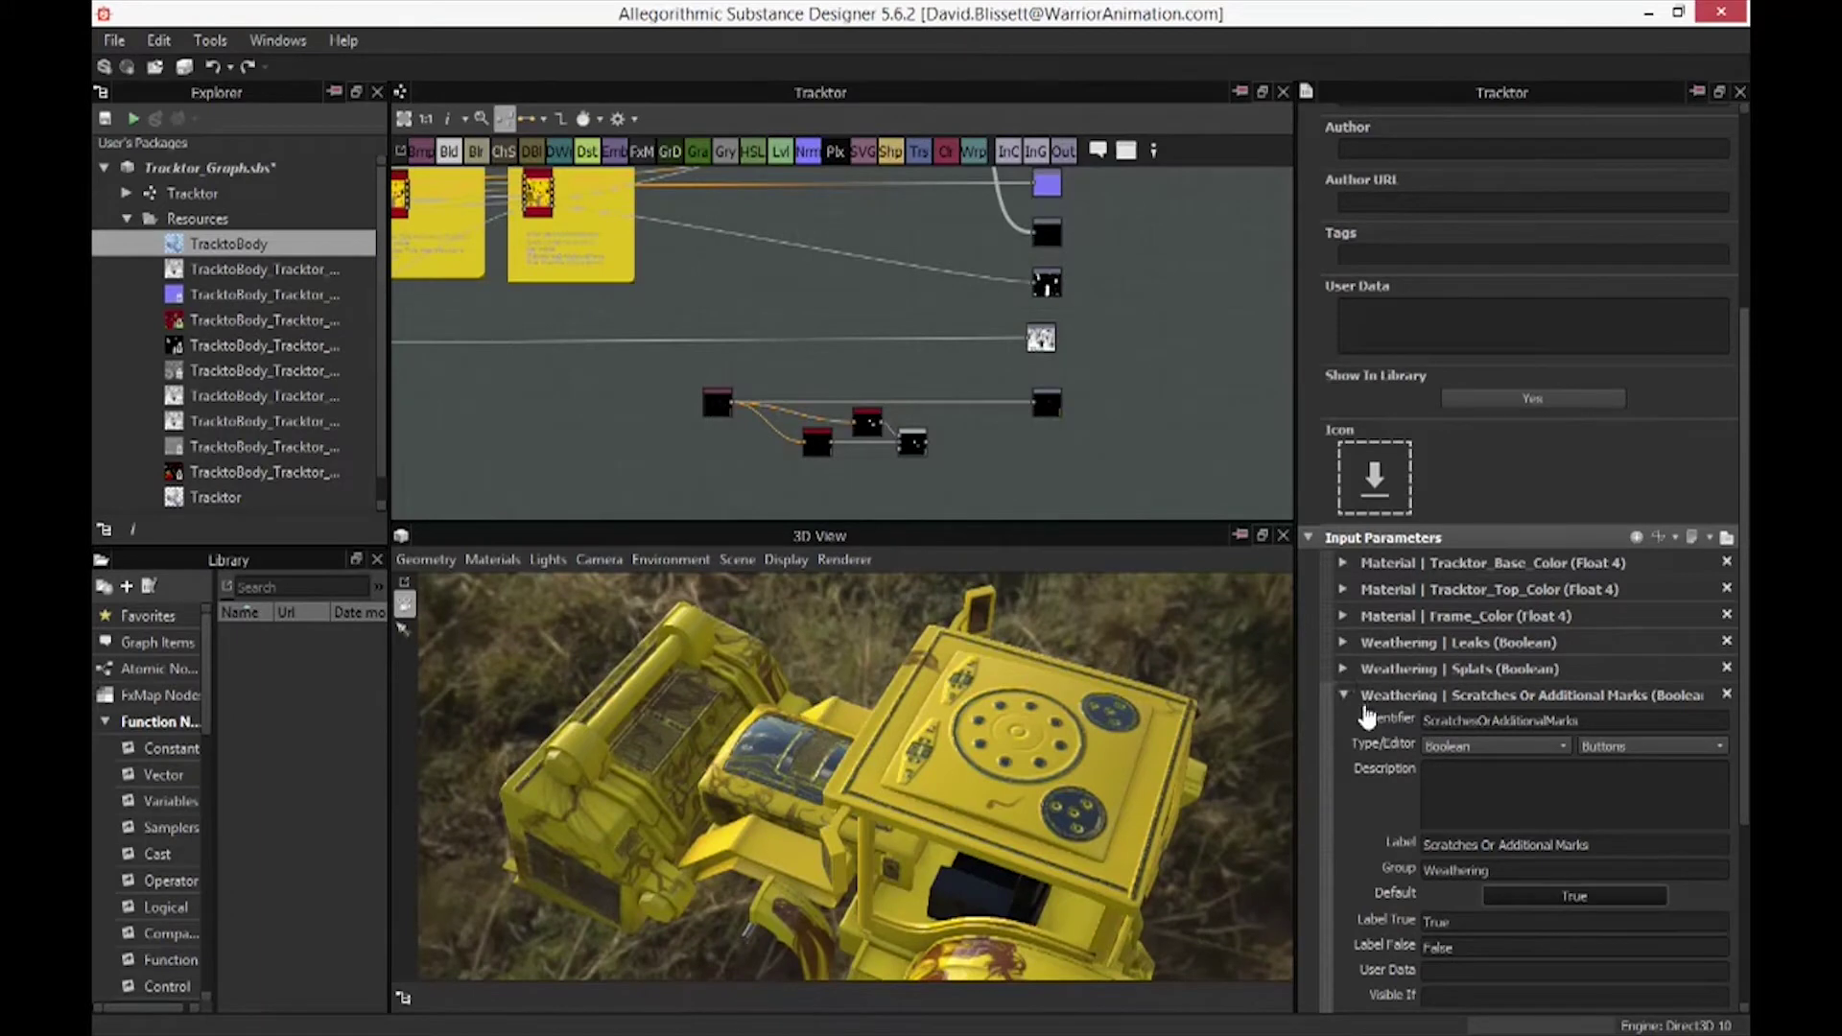
left_click_drag(1188, 754, 1235, 687)
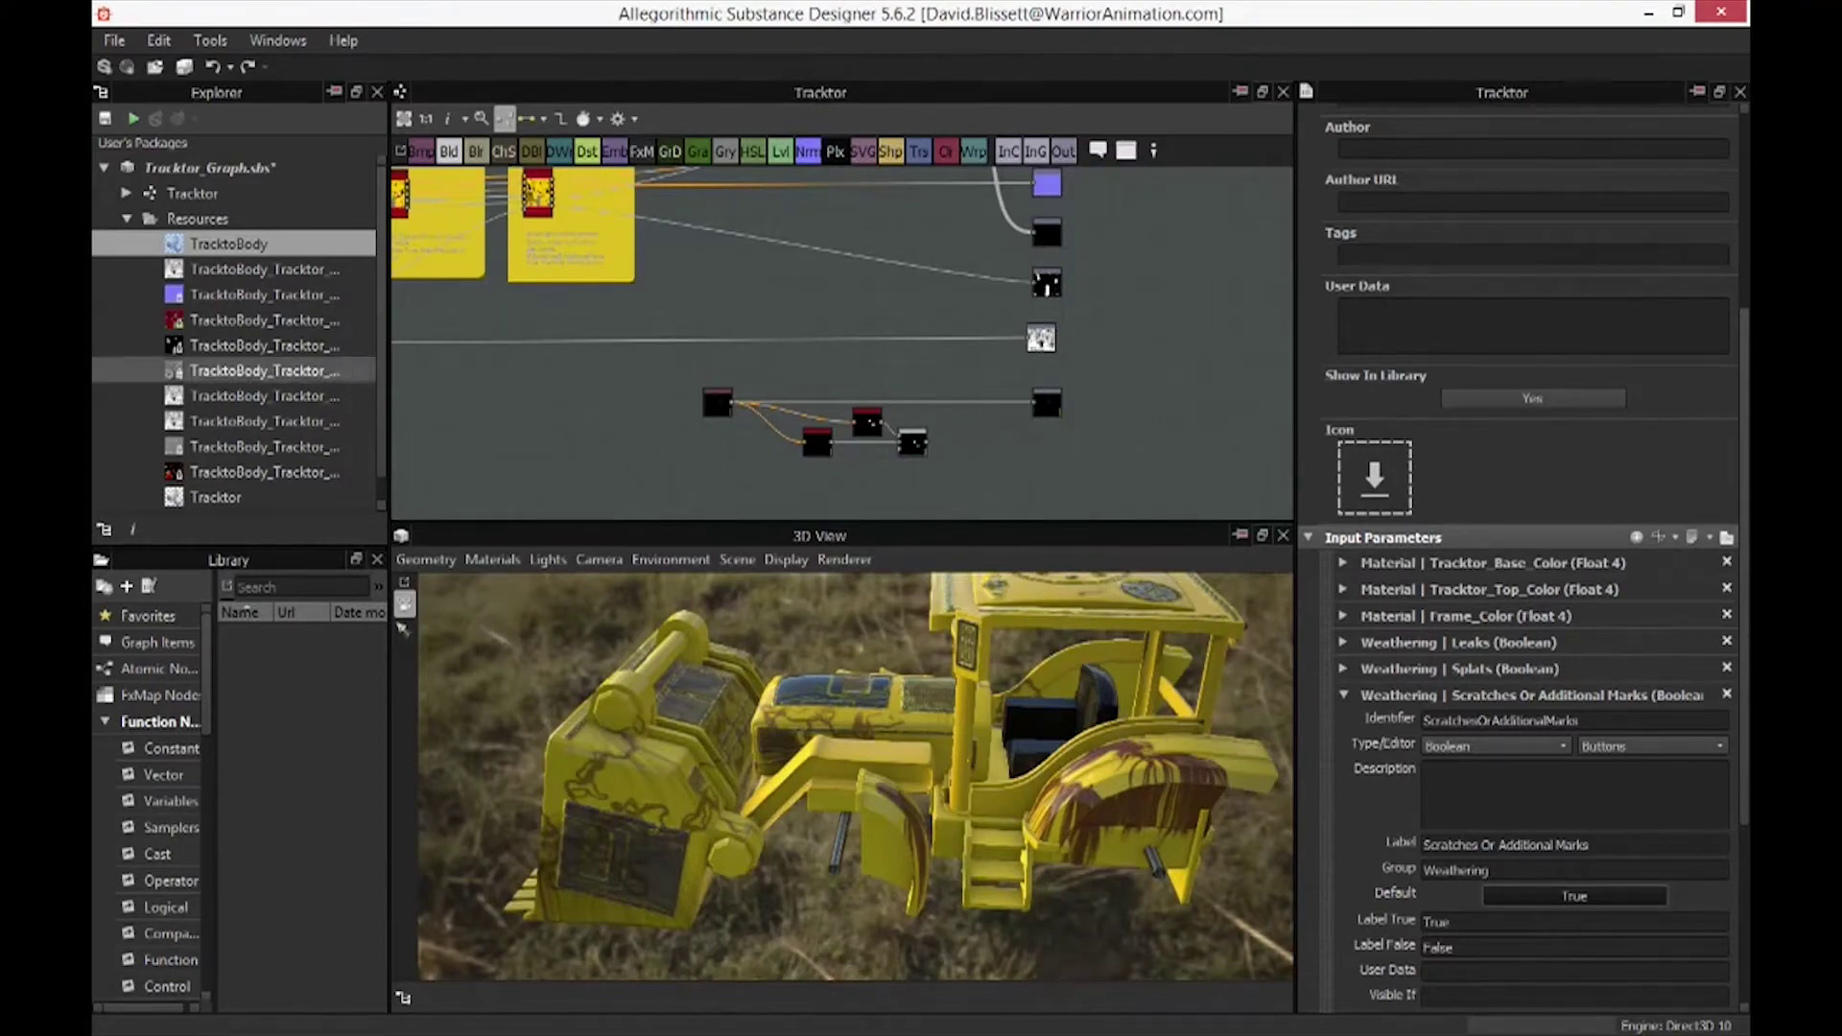
Switch to Unreal Engine and examine the Tracktor_INST1 substance instance's outputs, material colors and weathering inputs
key("alt+Tab")
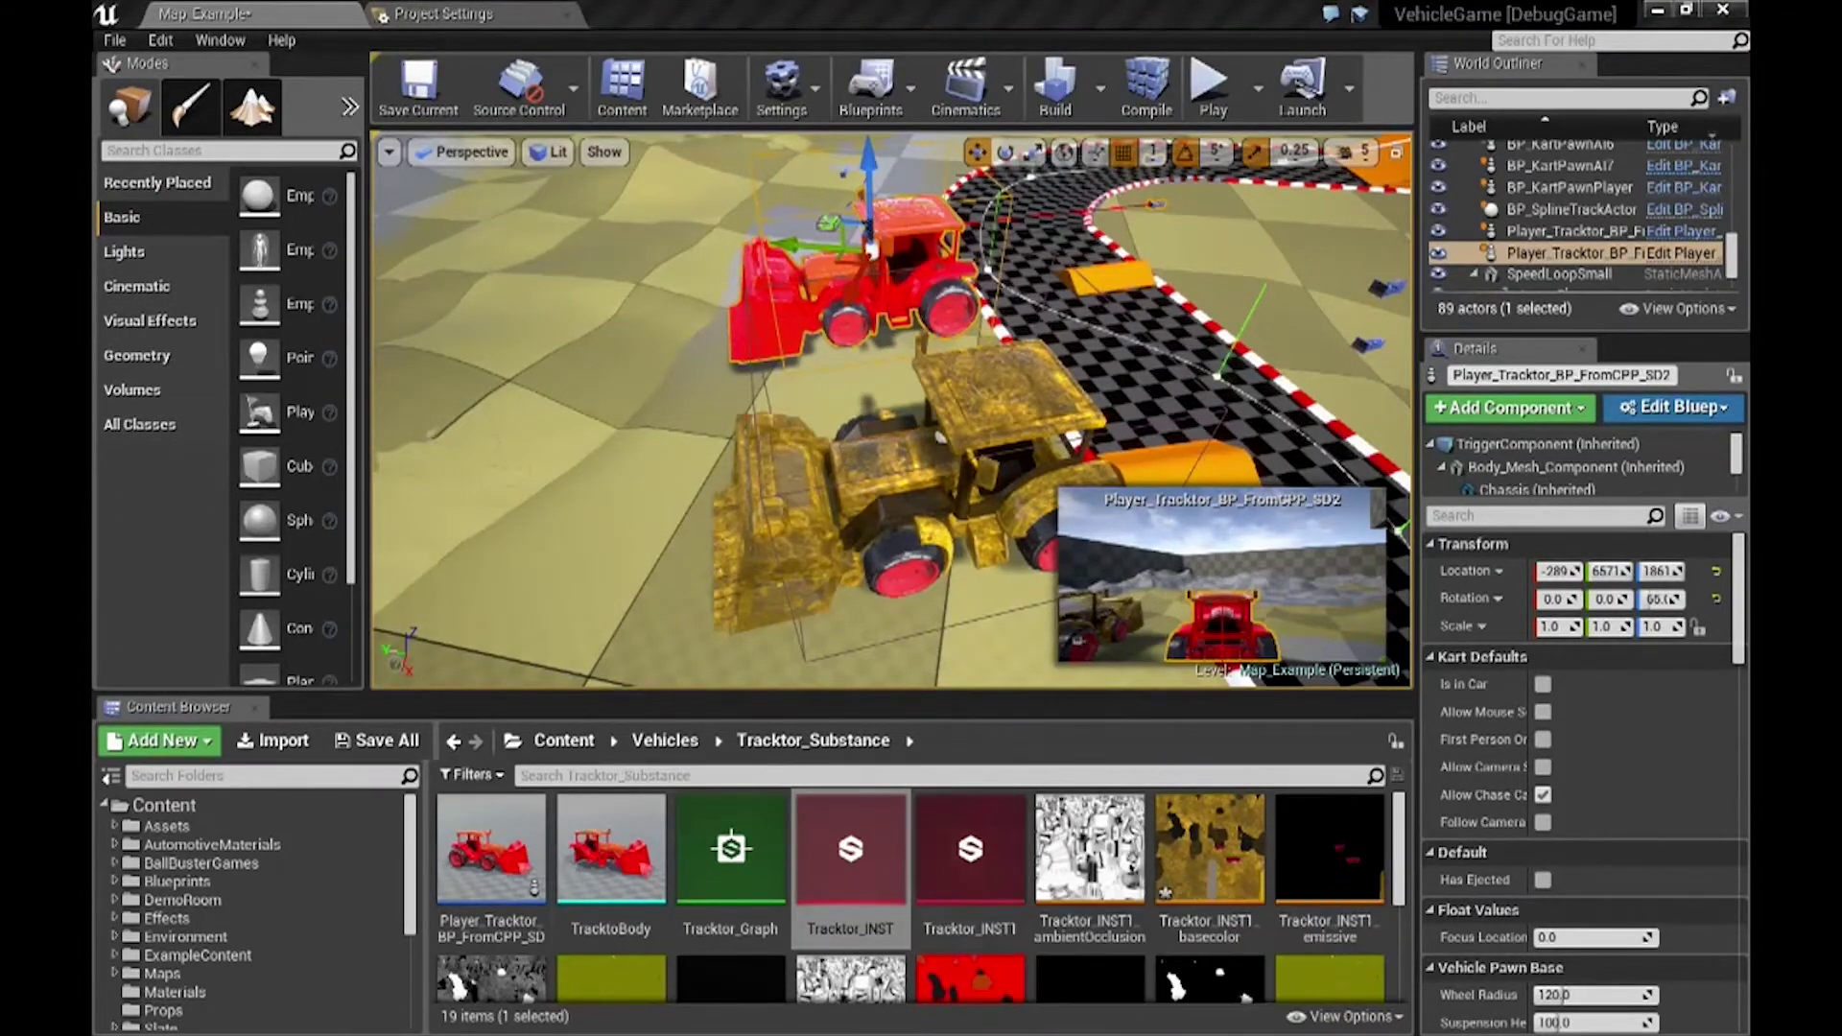
left_click_drag(92, 365, 714, 112)
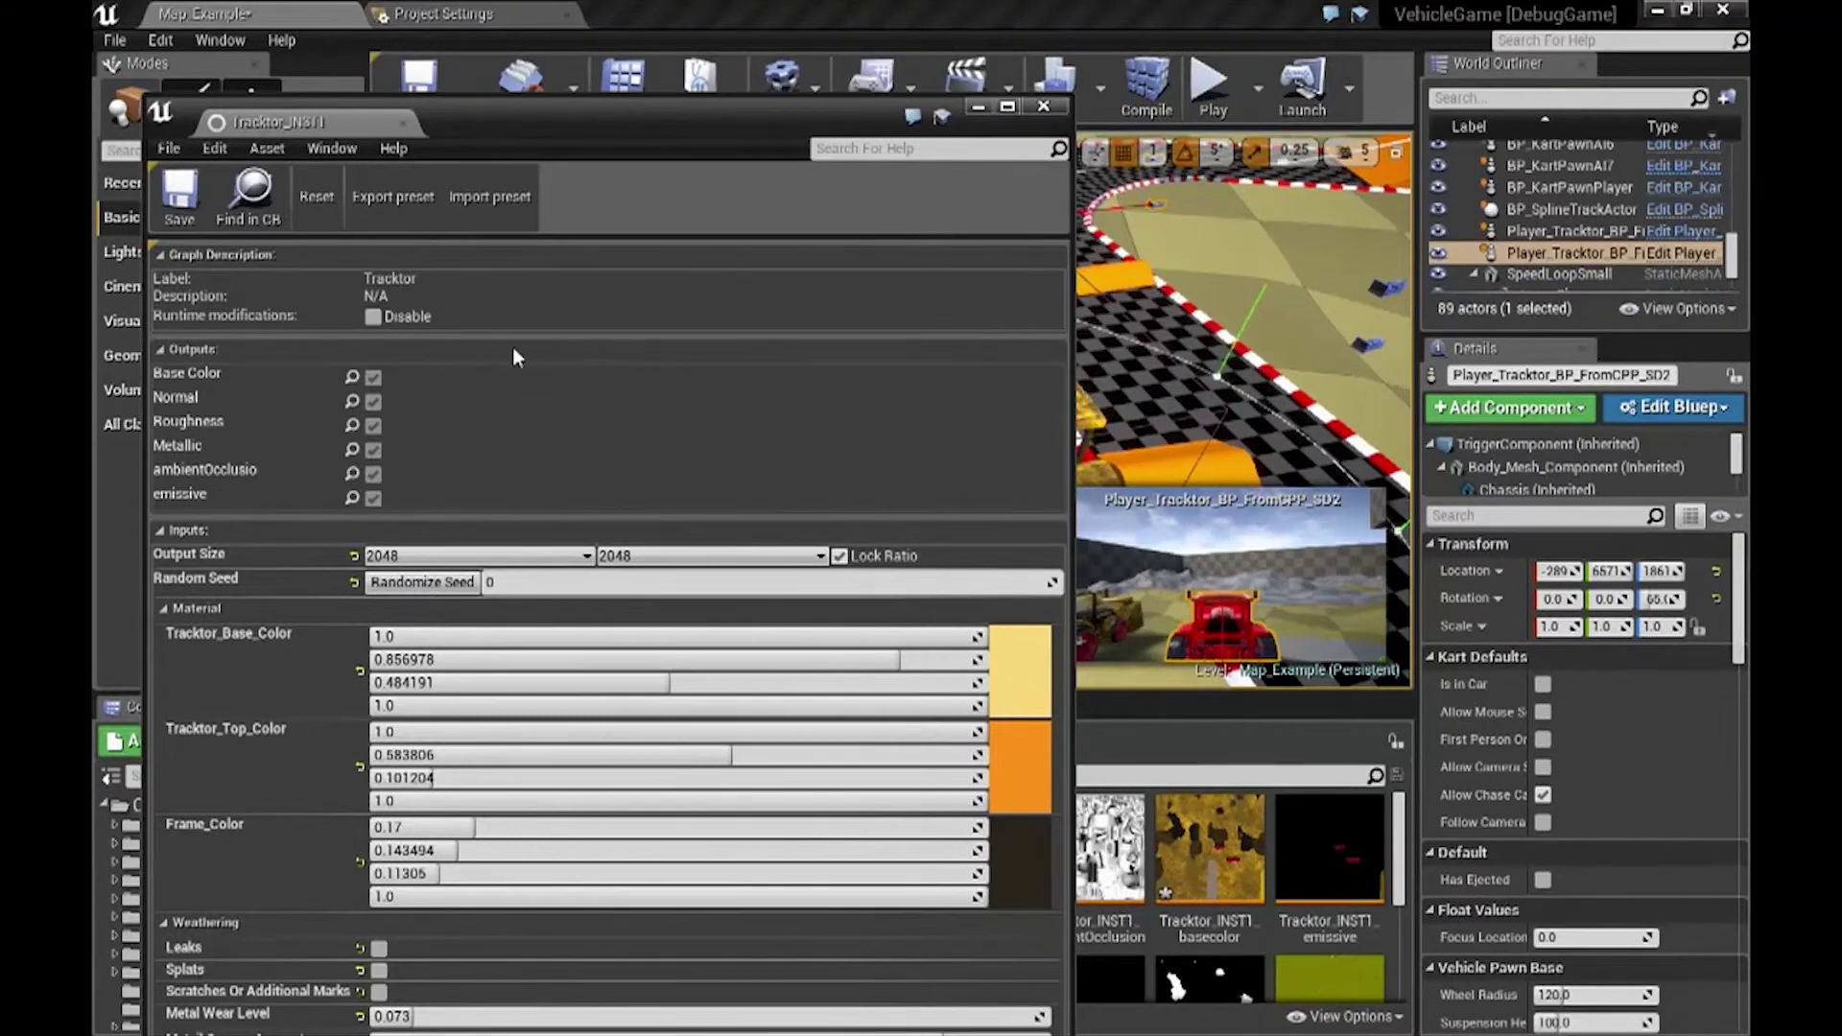
left_click_drag(576, 129, 0, 96)
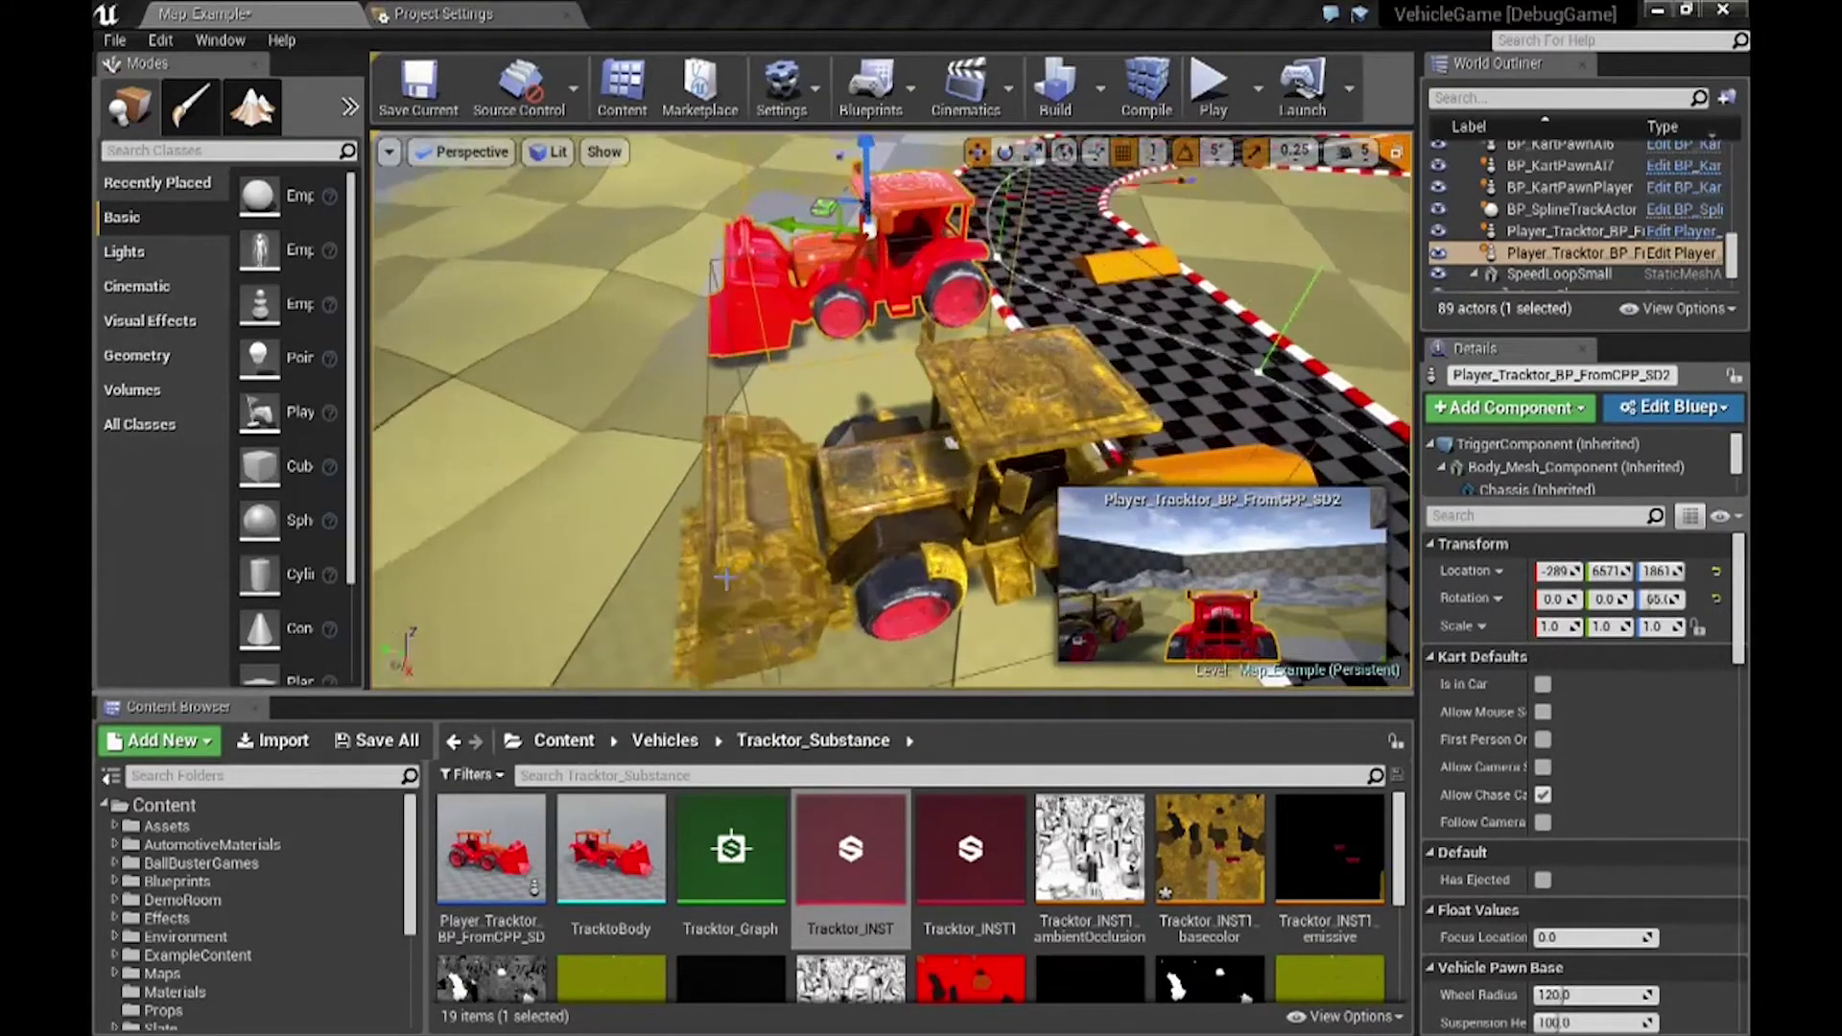
Inspect the red and weathered tractors beside the track, play the level and stop the play session
right_click_drag(727, 580, 977, 536)
left_click_drag(976, 536, 1059, 539)
right_click_drag(968, 422, 966, 423)
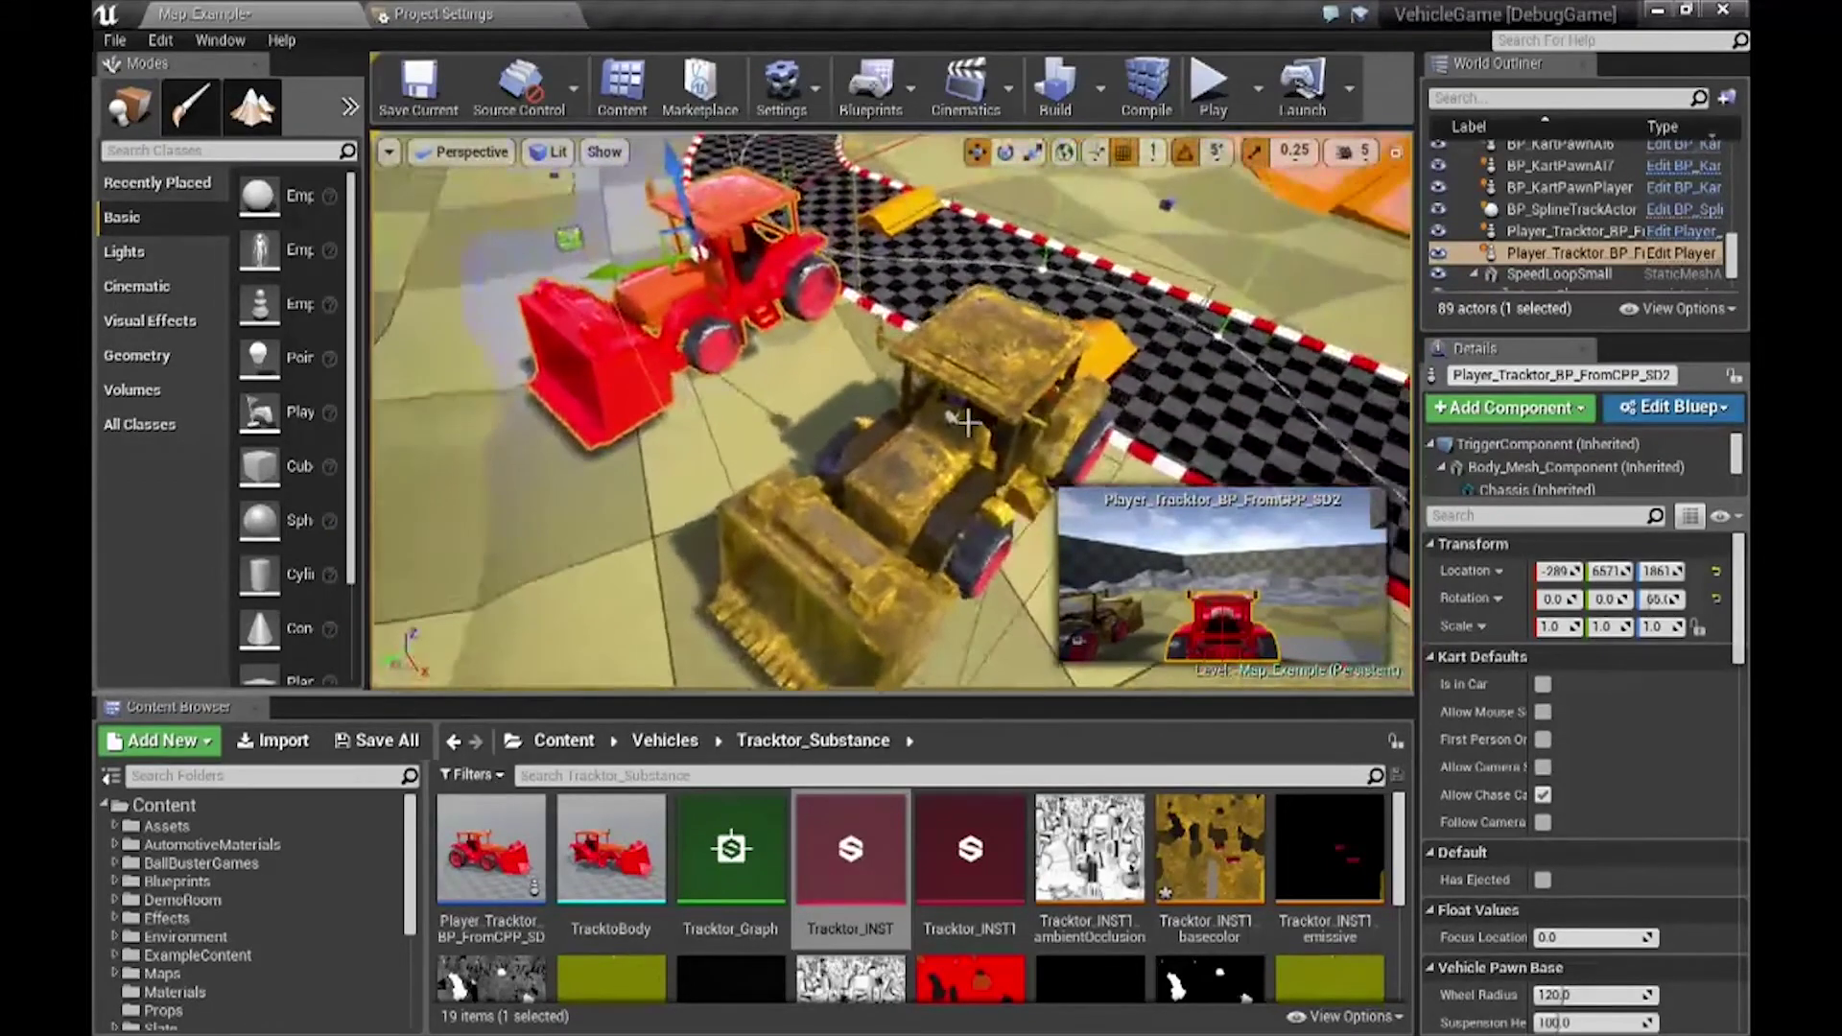
left_click(1215, 85)
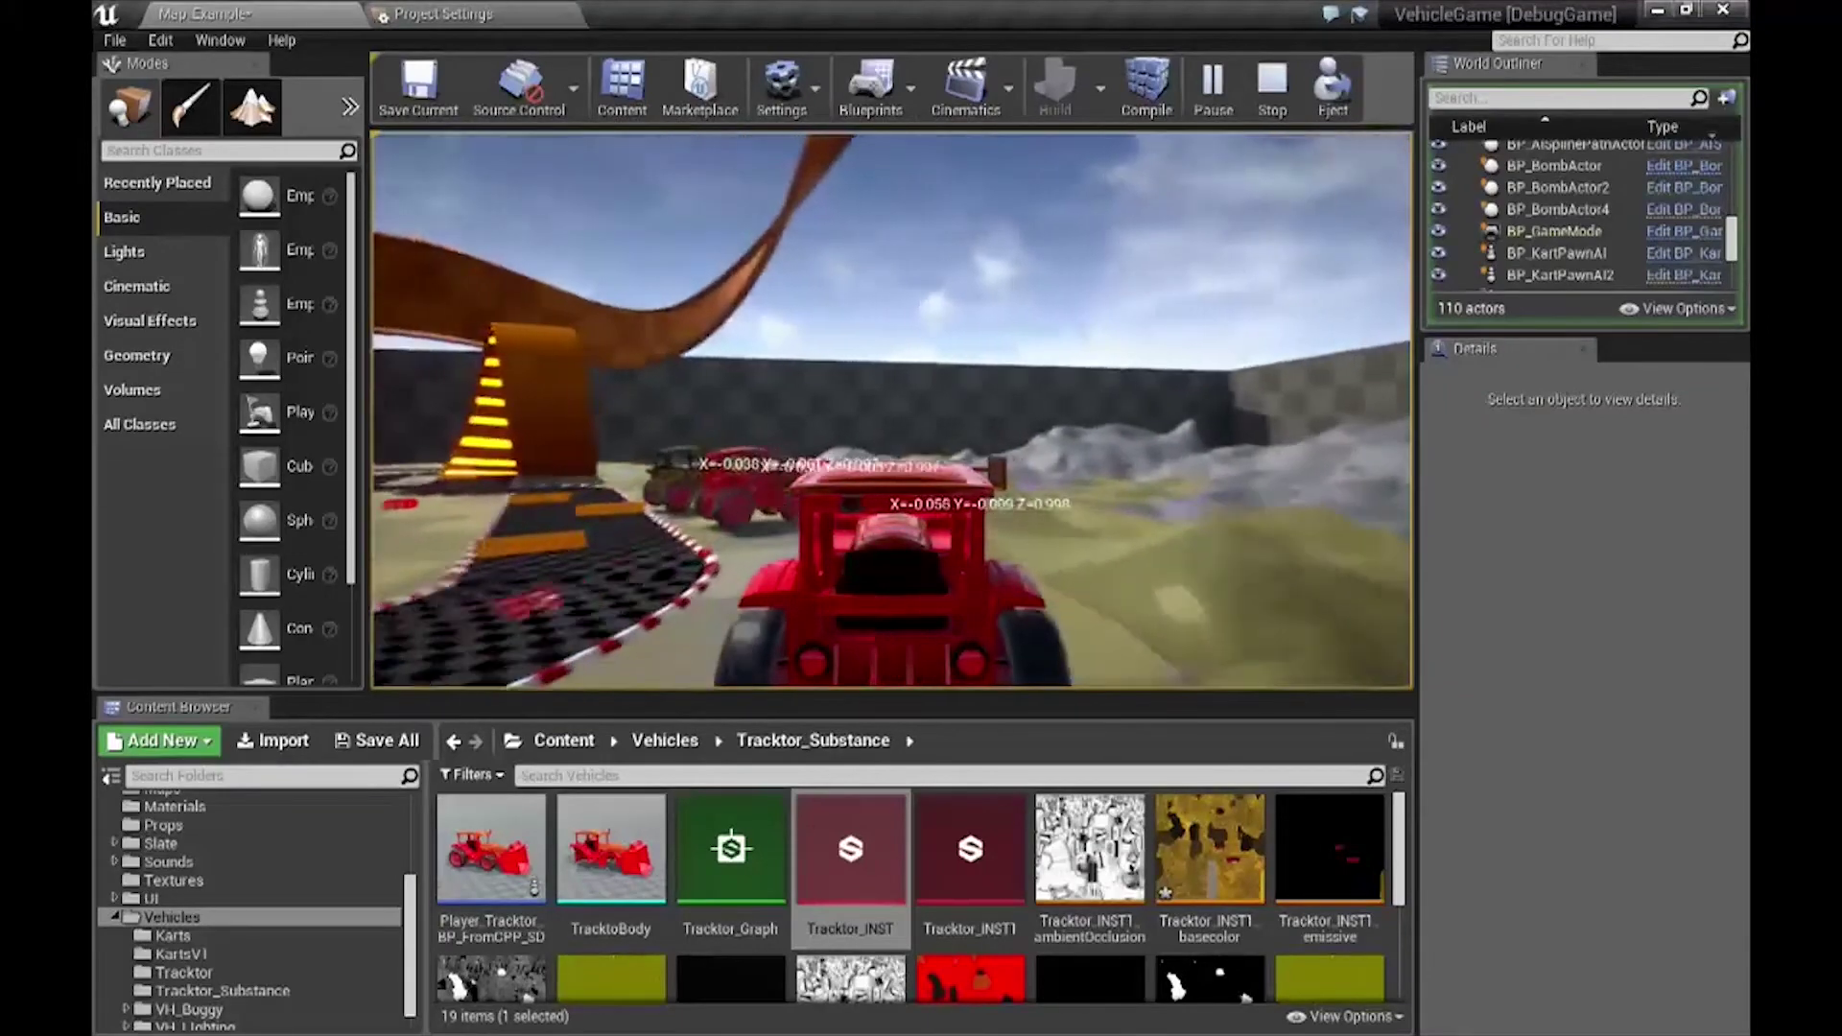
key("Escape")
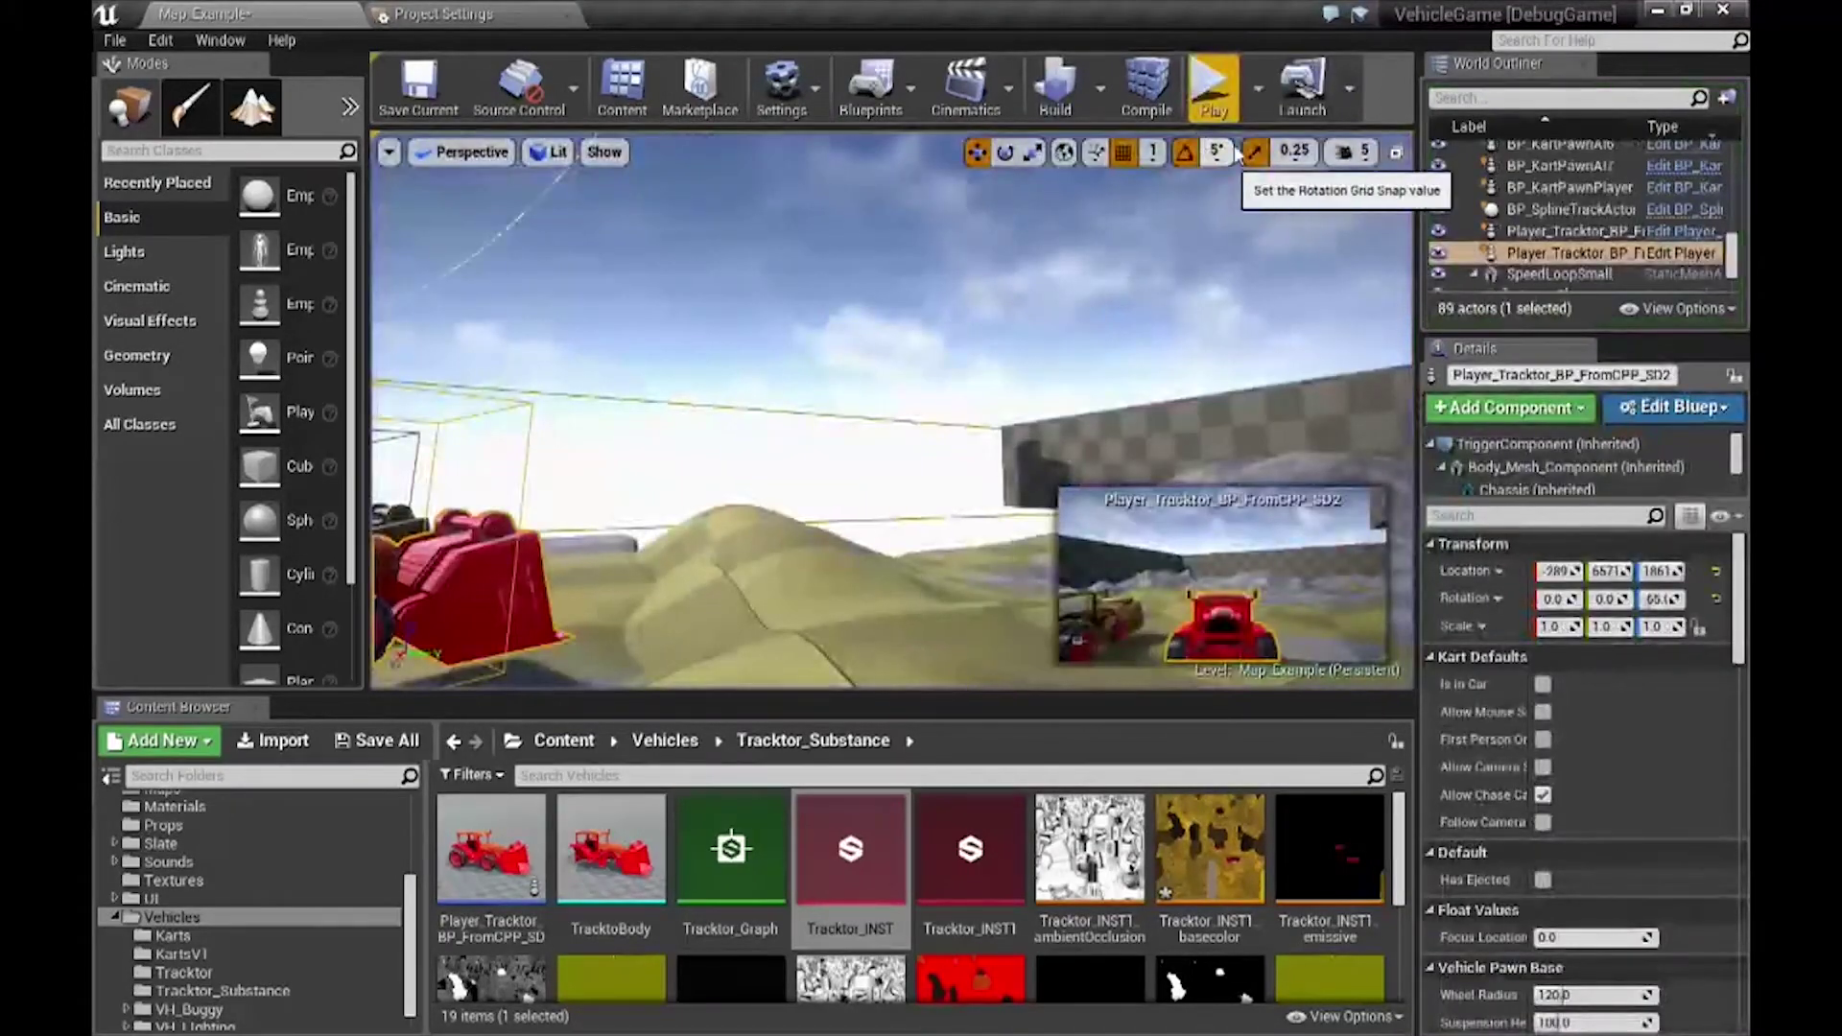
Select the Body_Mesh_Component of the weathered tractor and locate its assigned material among the project assets
right_click_drag(1207, 182, 911, 240)
right_click_drag(739, 413, 777, 392)
left_click(777, 392)
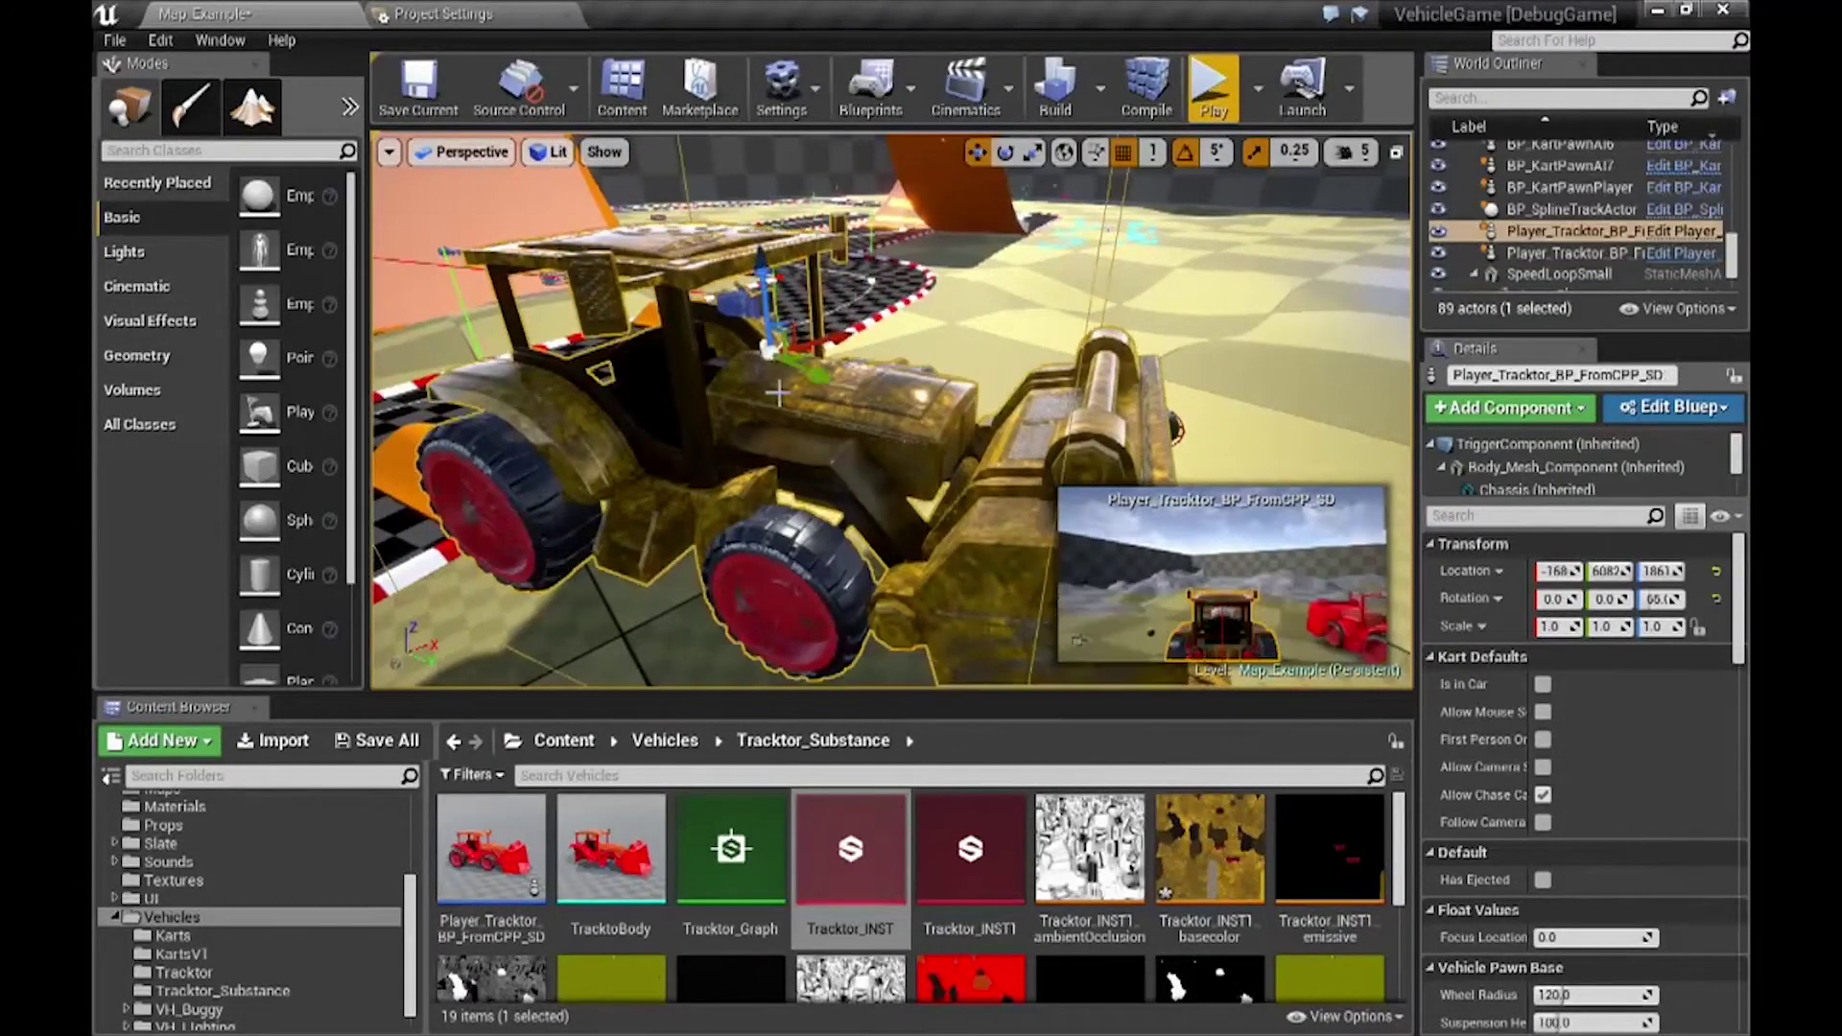
left_click(1564, 467)
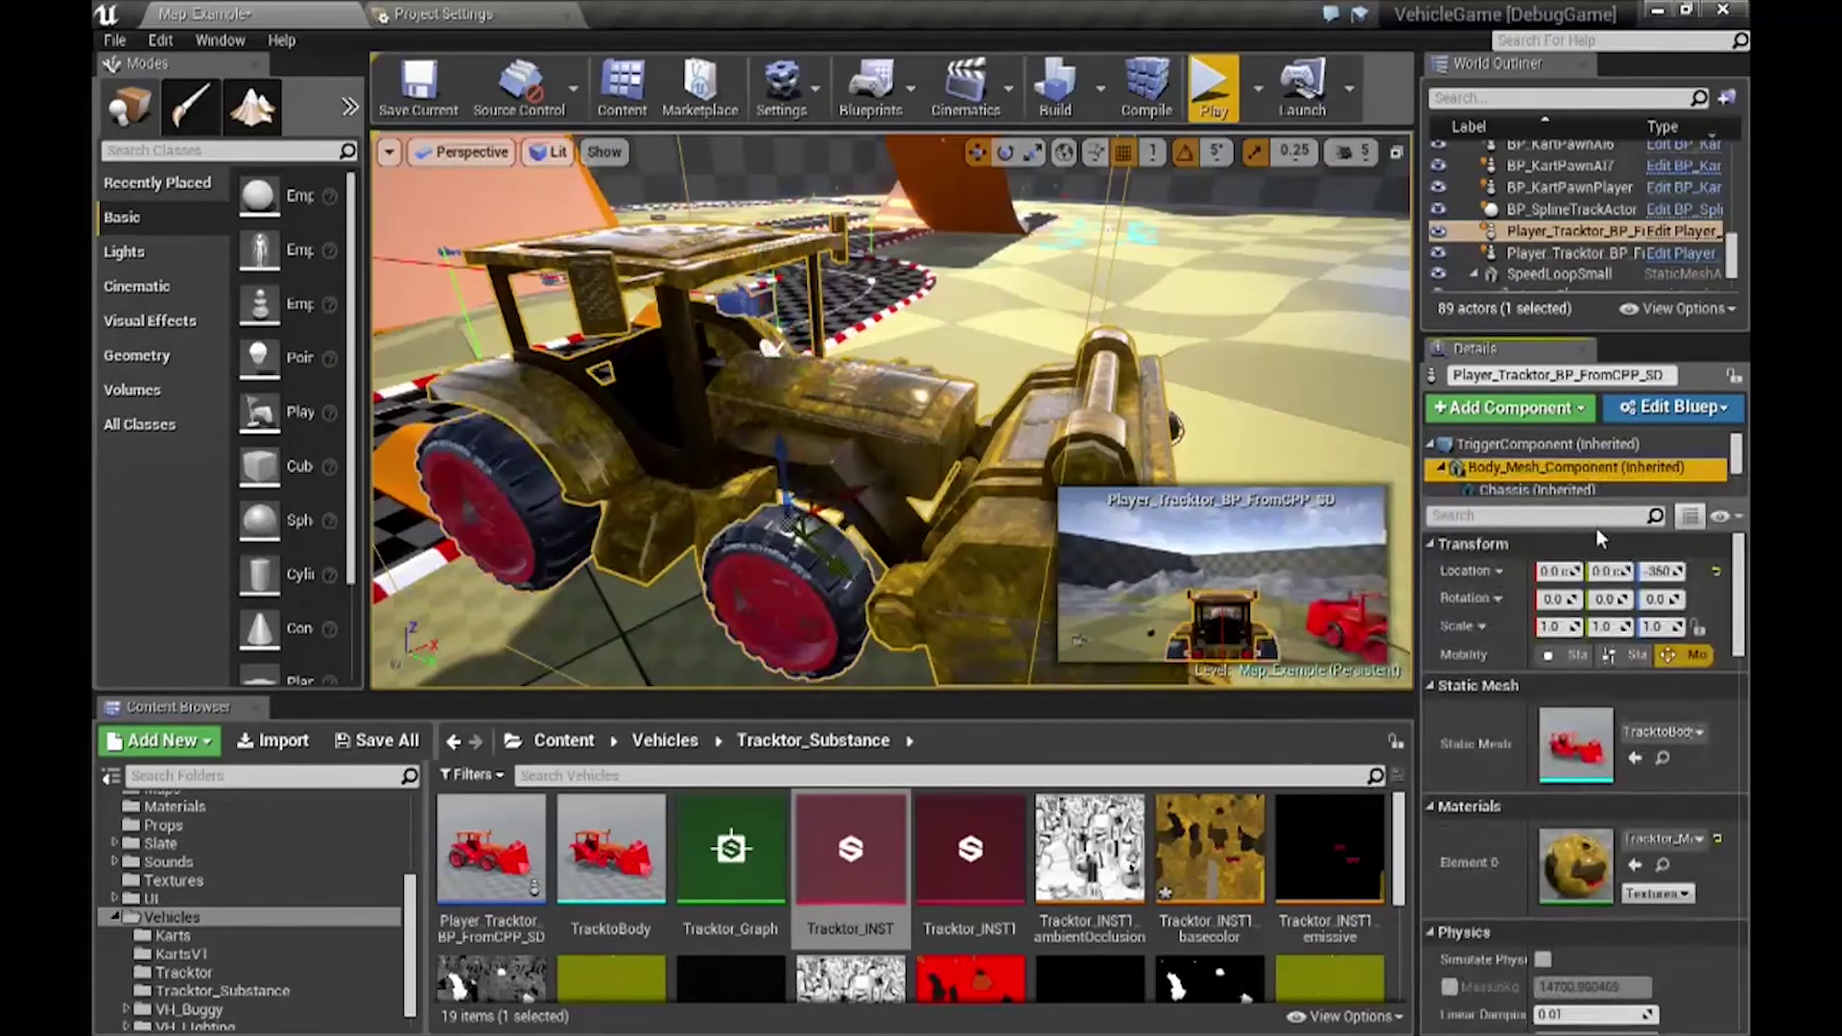
left_click(1663, 864)
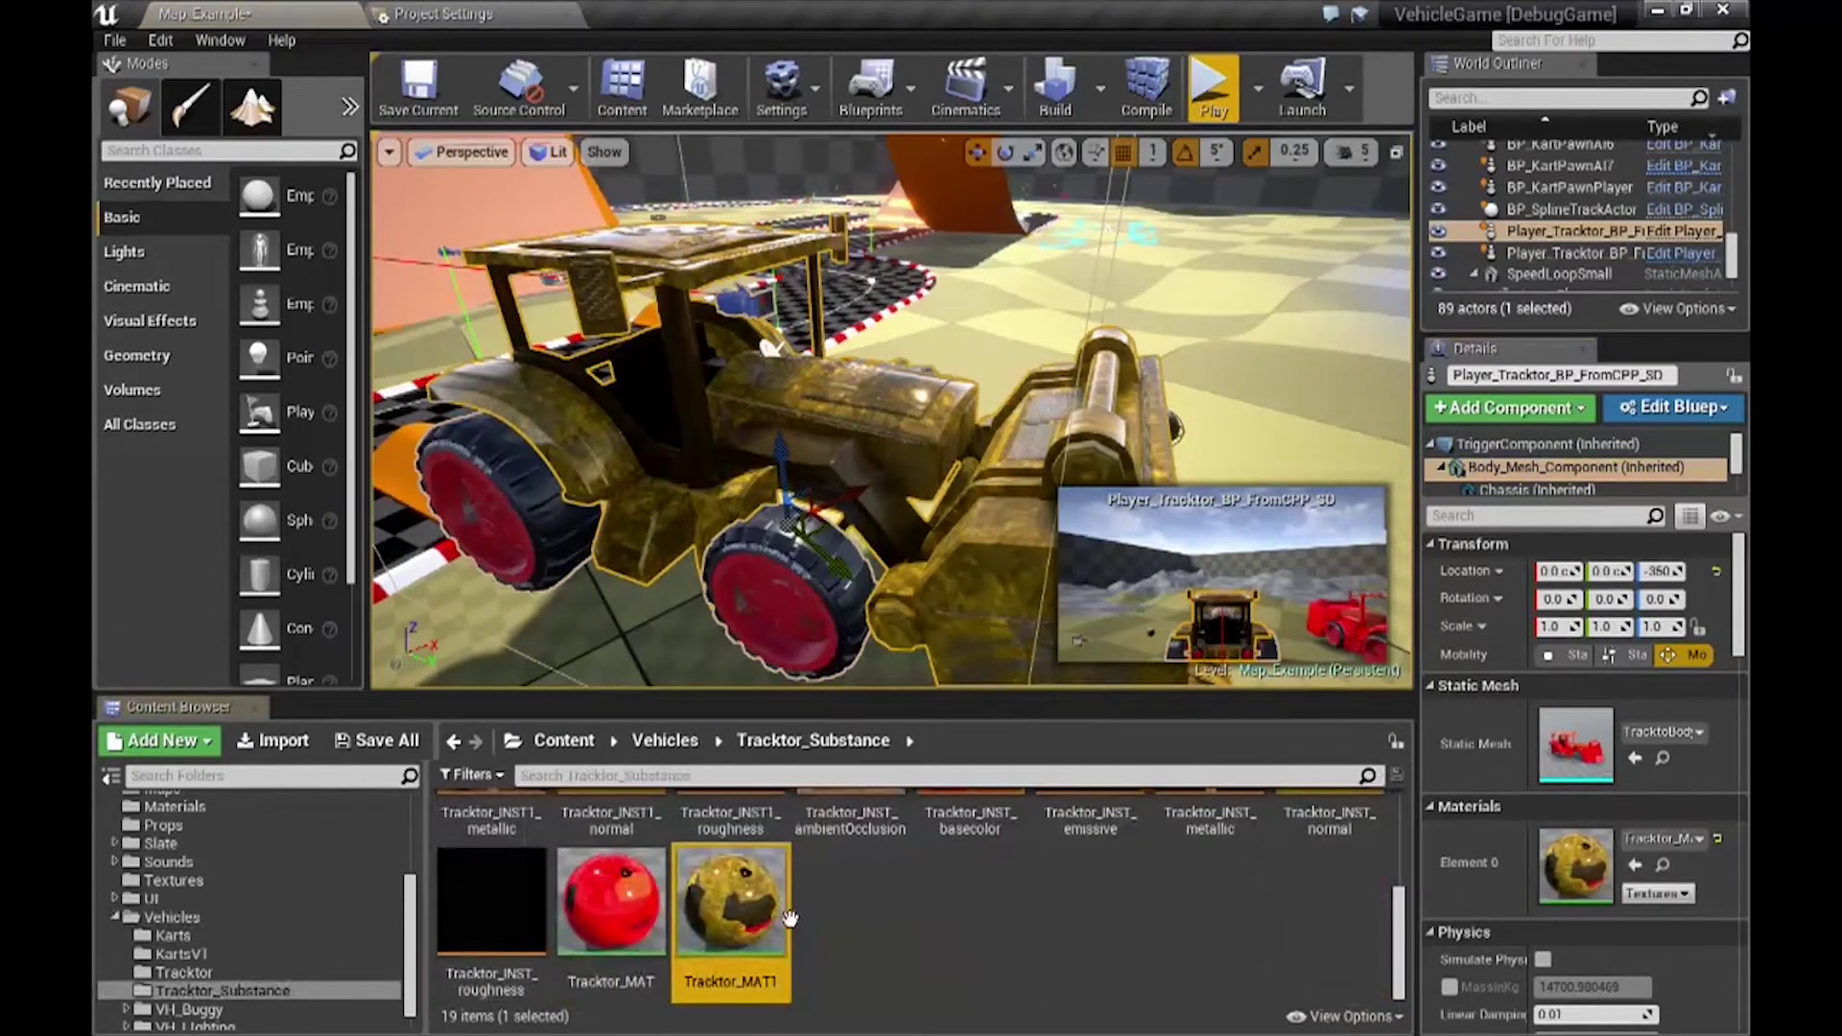
Open the Tracktor_INST1 substance graph instance and change the Frame_Color to orange
left_click(855, 992)
scroll(879, 969, "up", 2)
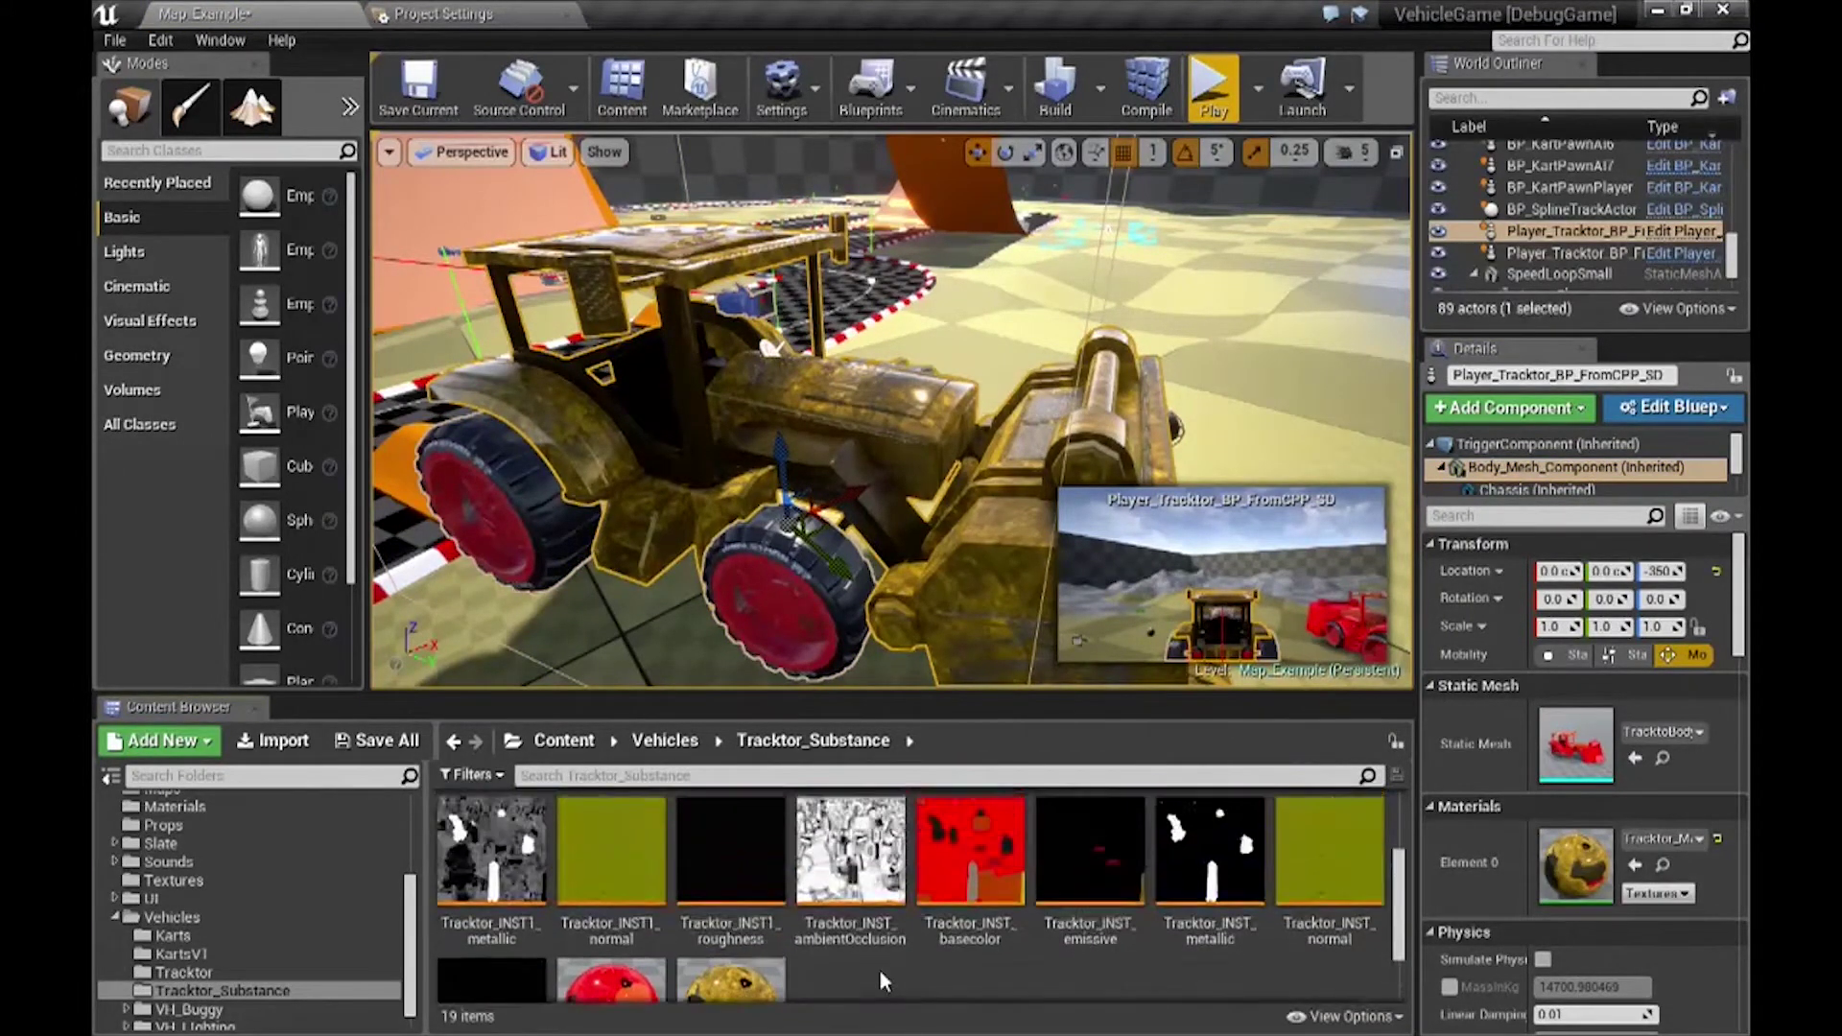
scroll(879, 965, "up", 2)
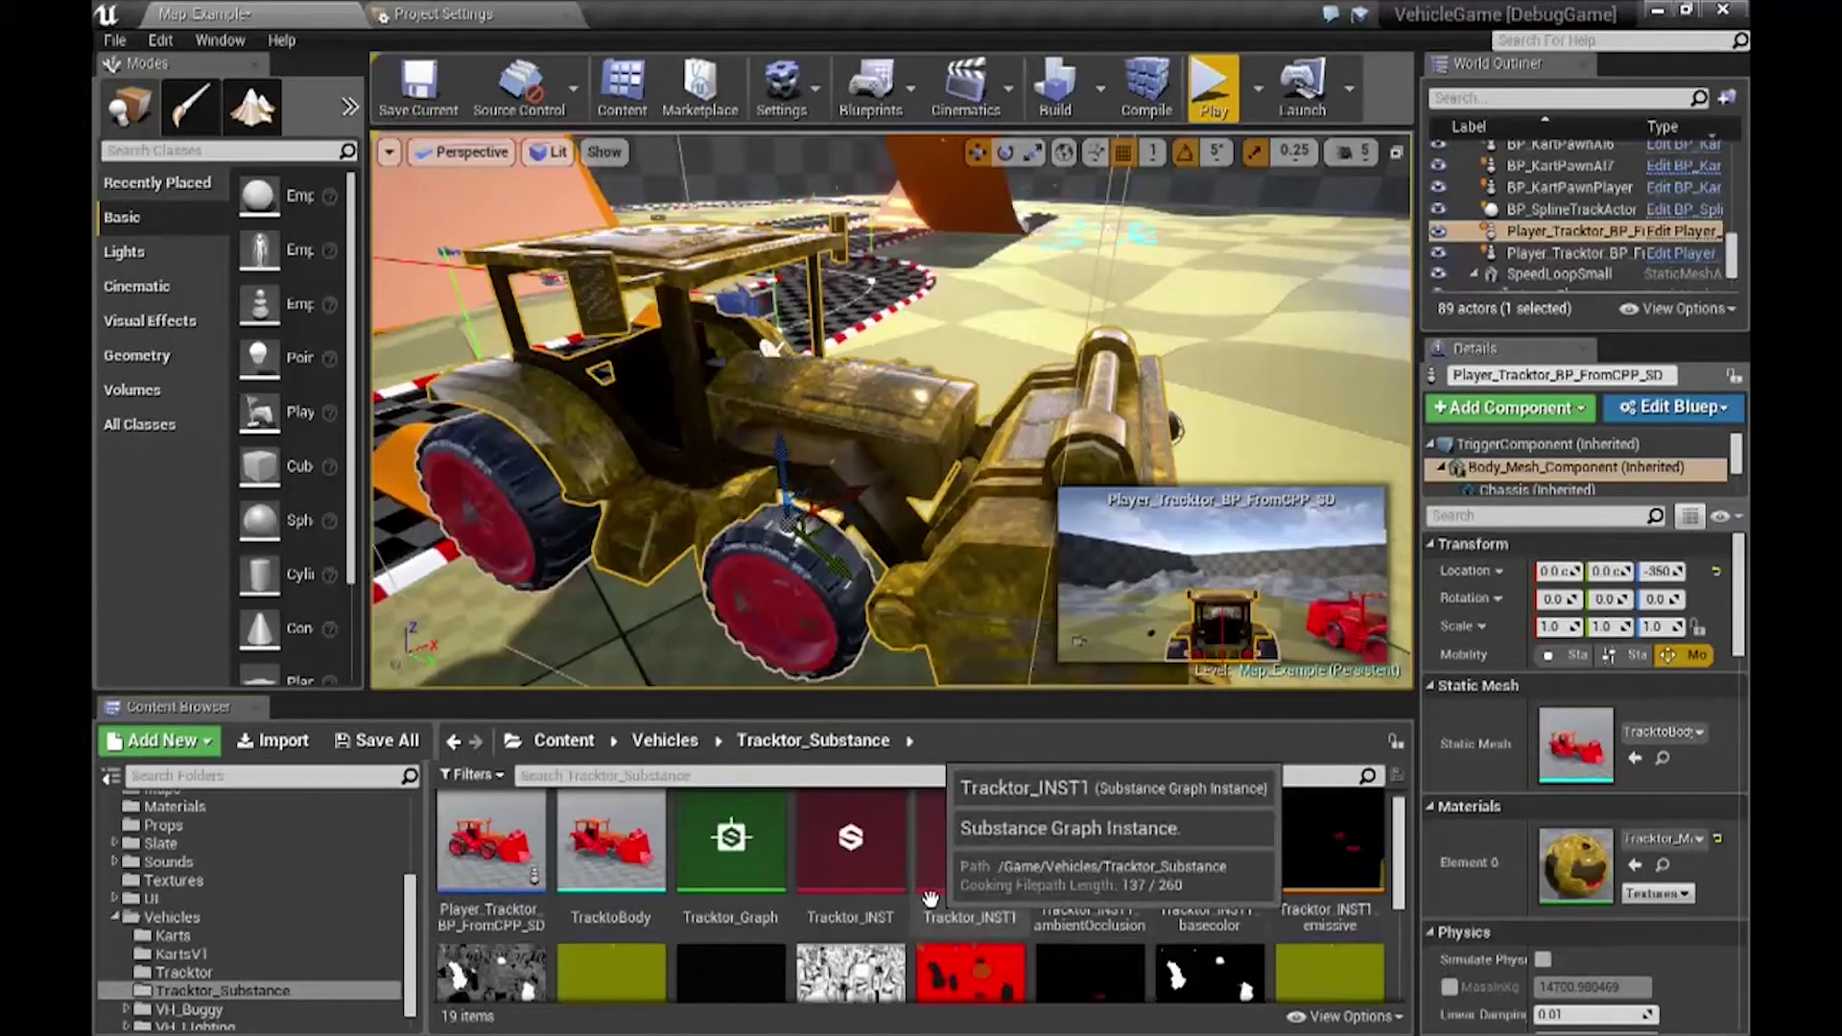
left_click(930, 899)
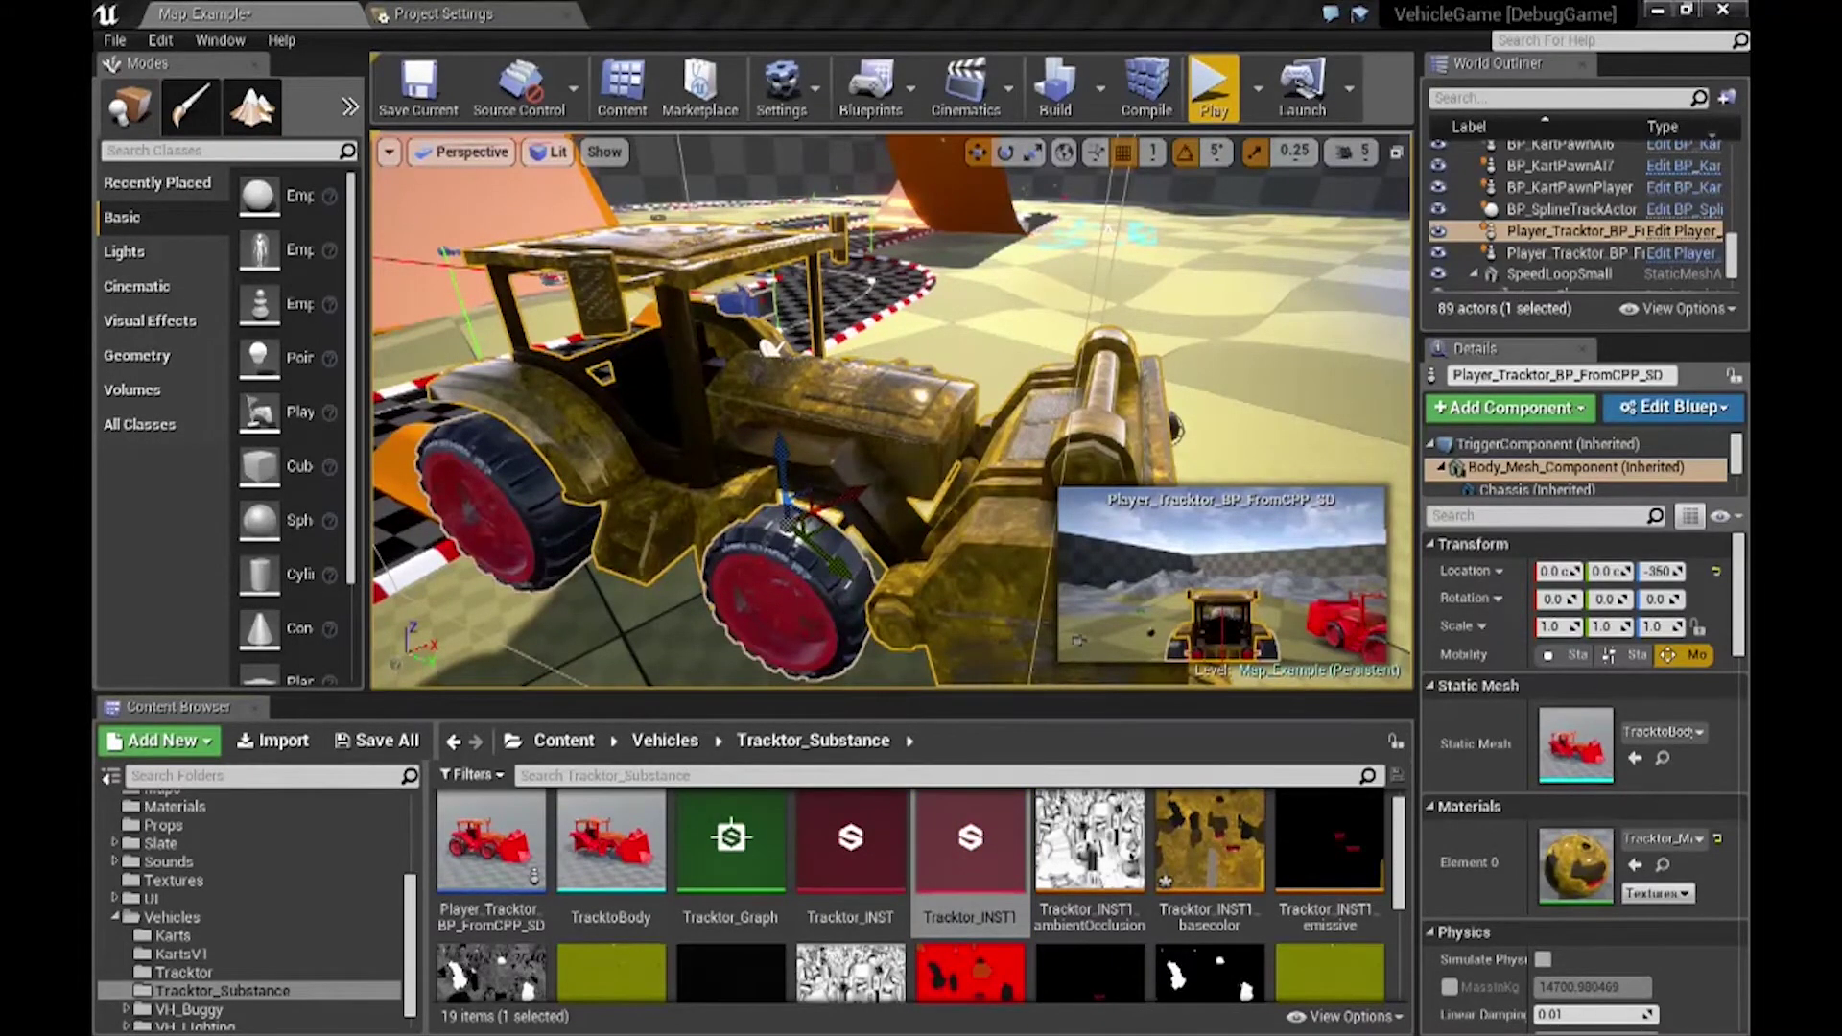
left_click_drag(96, 863, 96, 389)
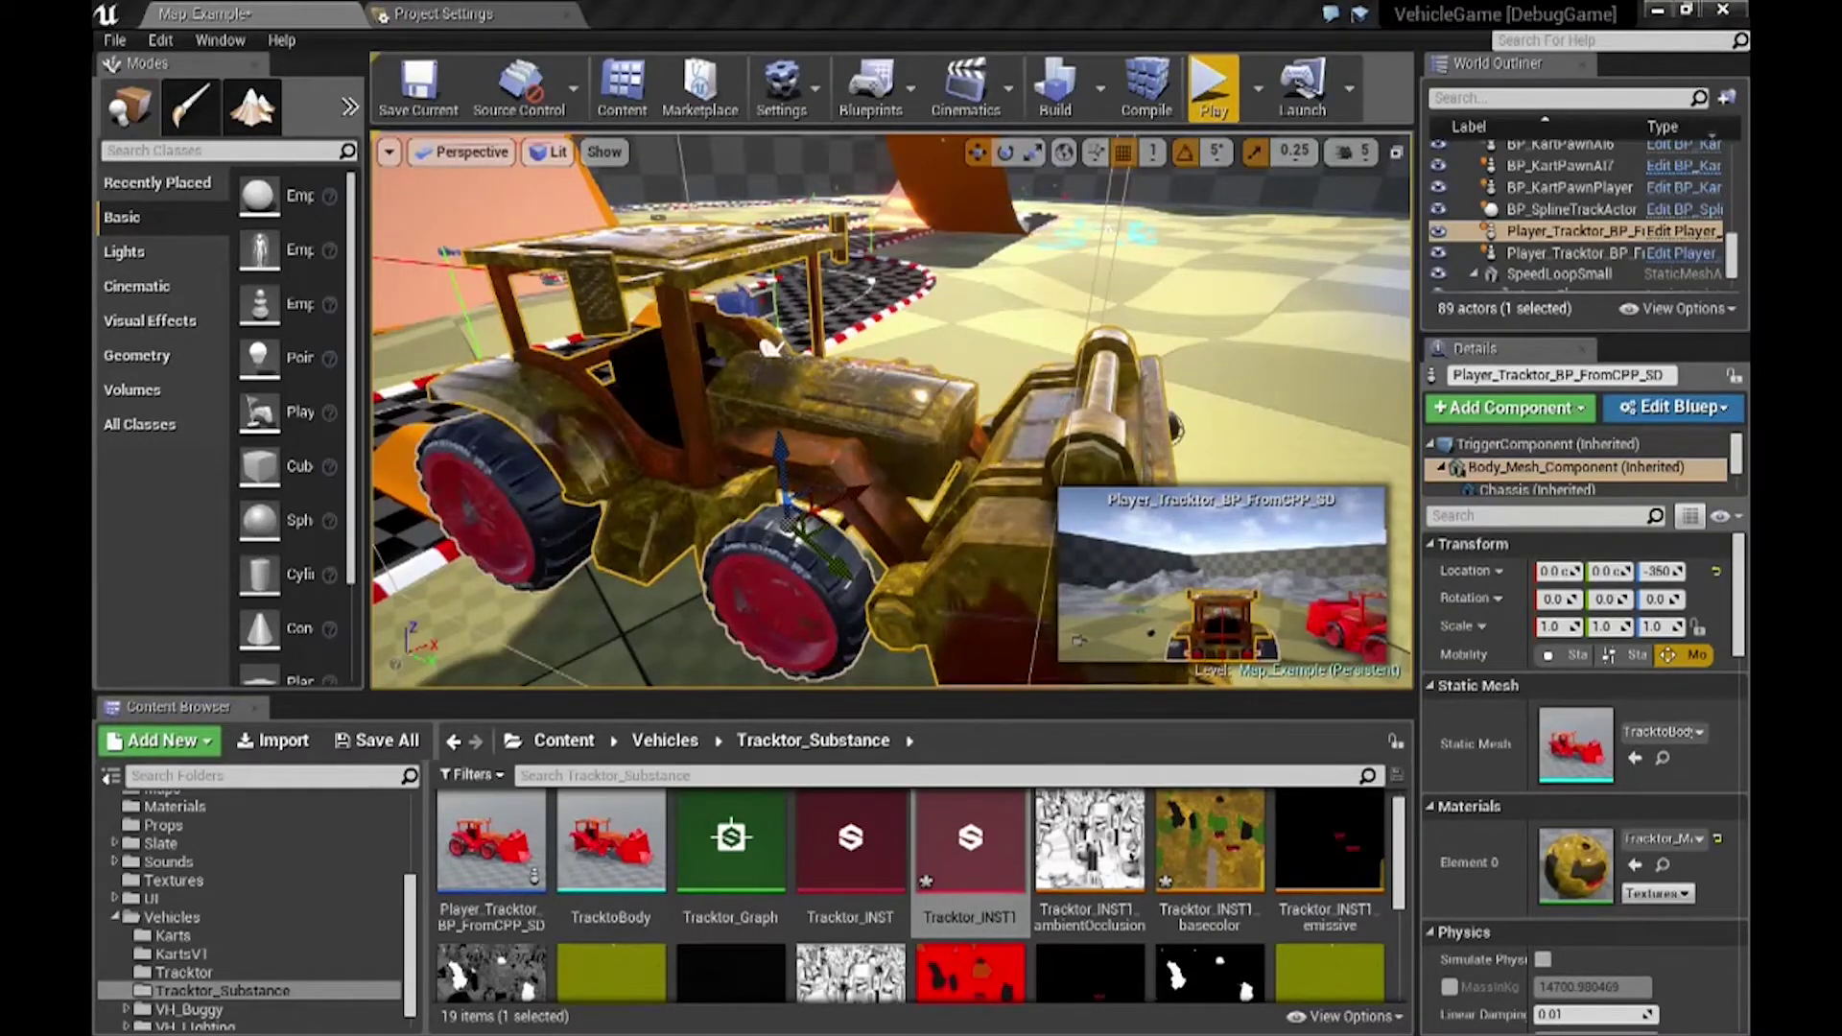
Deselect the tractor and inspect its recolored frame and weathered roof up close from above
left_click(615, 628)
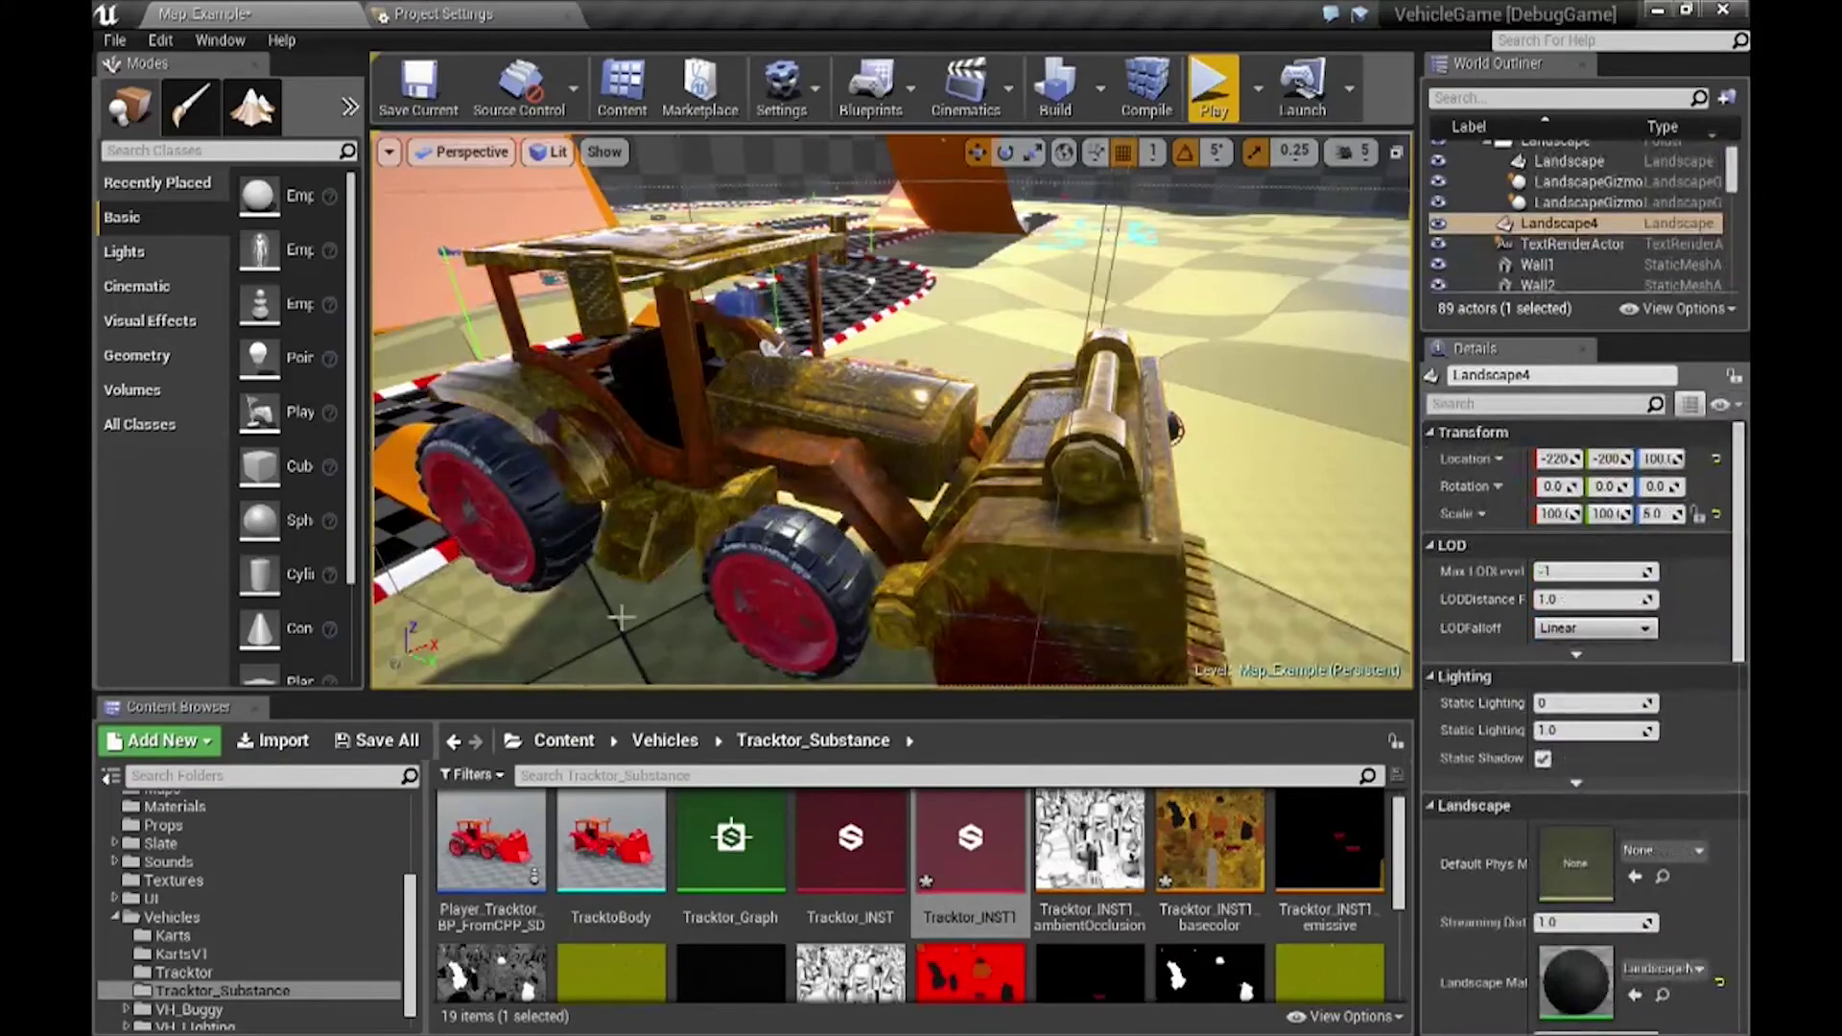
mouse_move(672, 616)
right_mouse_down()
mouse_move(864, 616)
mouse_move(806, 599)
mouse_move(566, 614)
mouse_move(585, 633)
mouse_move(567, 641)
mouse_move(677, 616)
right_mouse_up()
key("w")
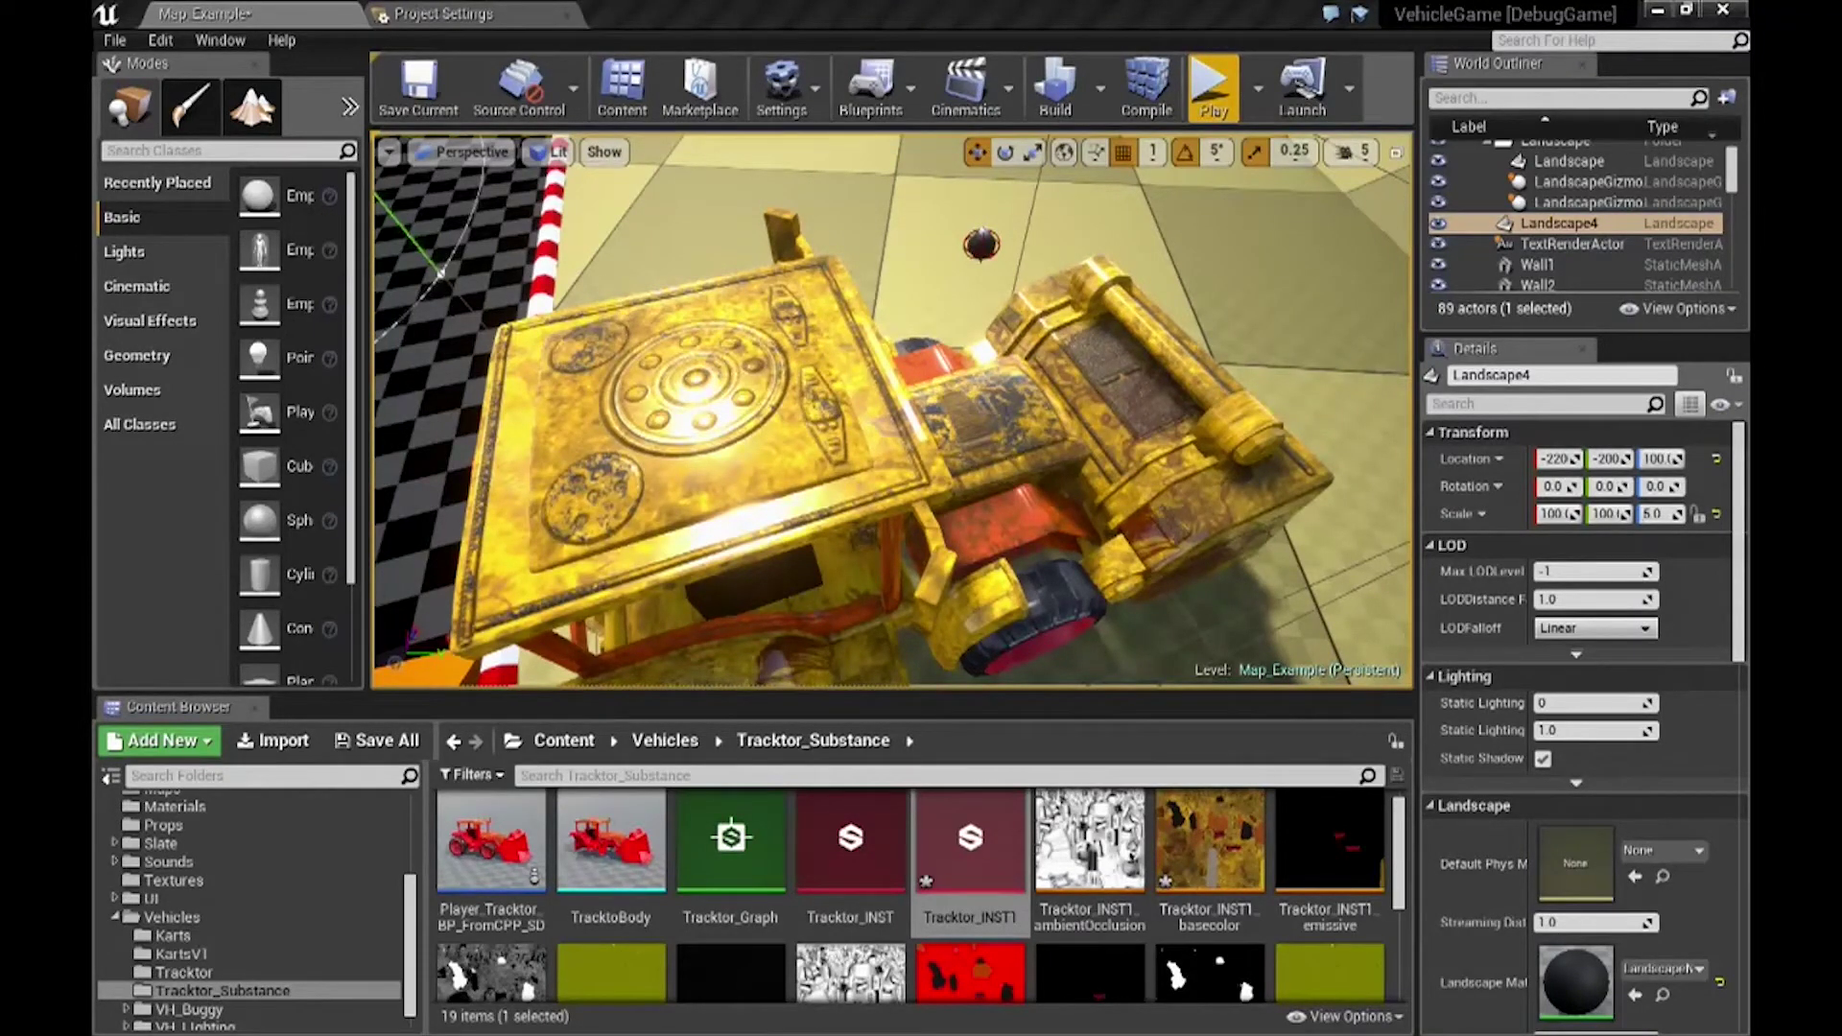
Arrange the Tracktor_INST1 settings beside the tractor view and set Metal Wear Level to 0.627
left_click_drag(0, 173, 1673, 31)
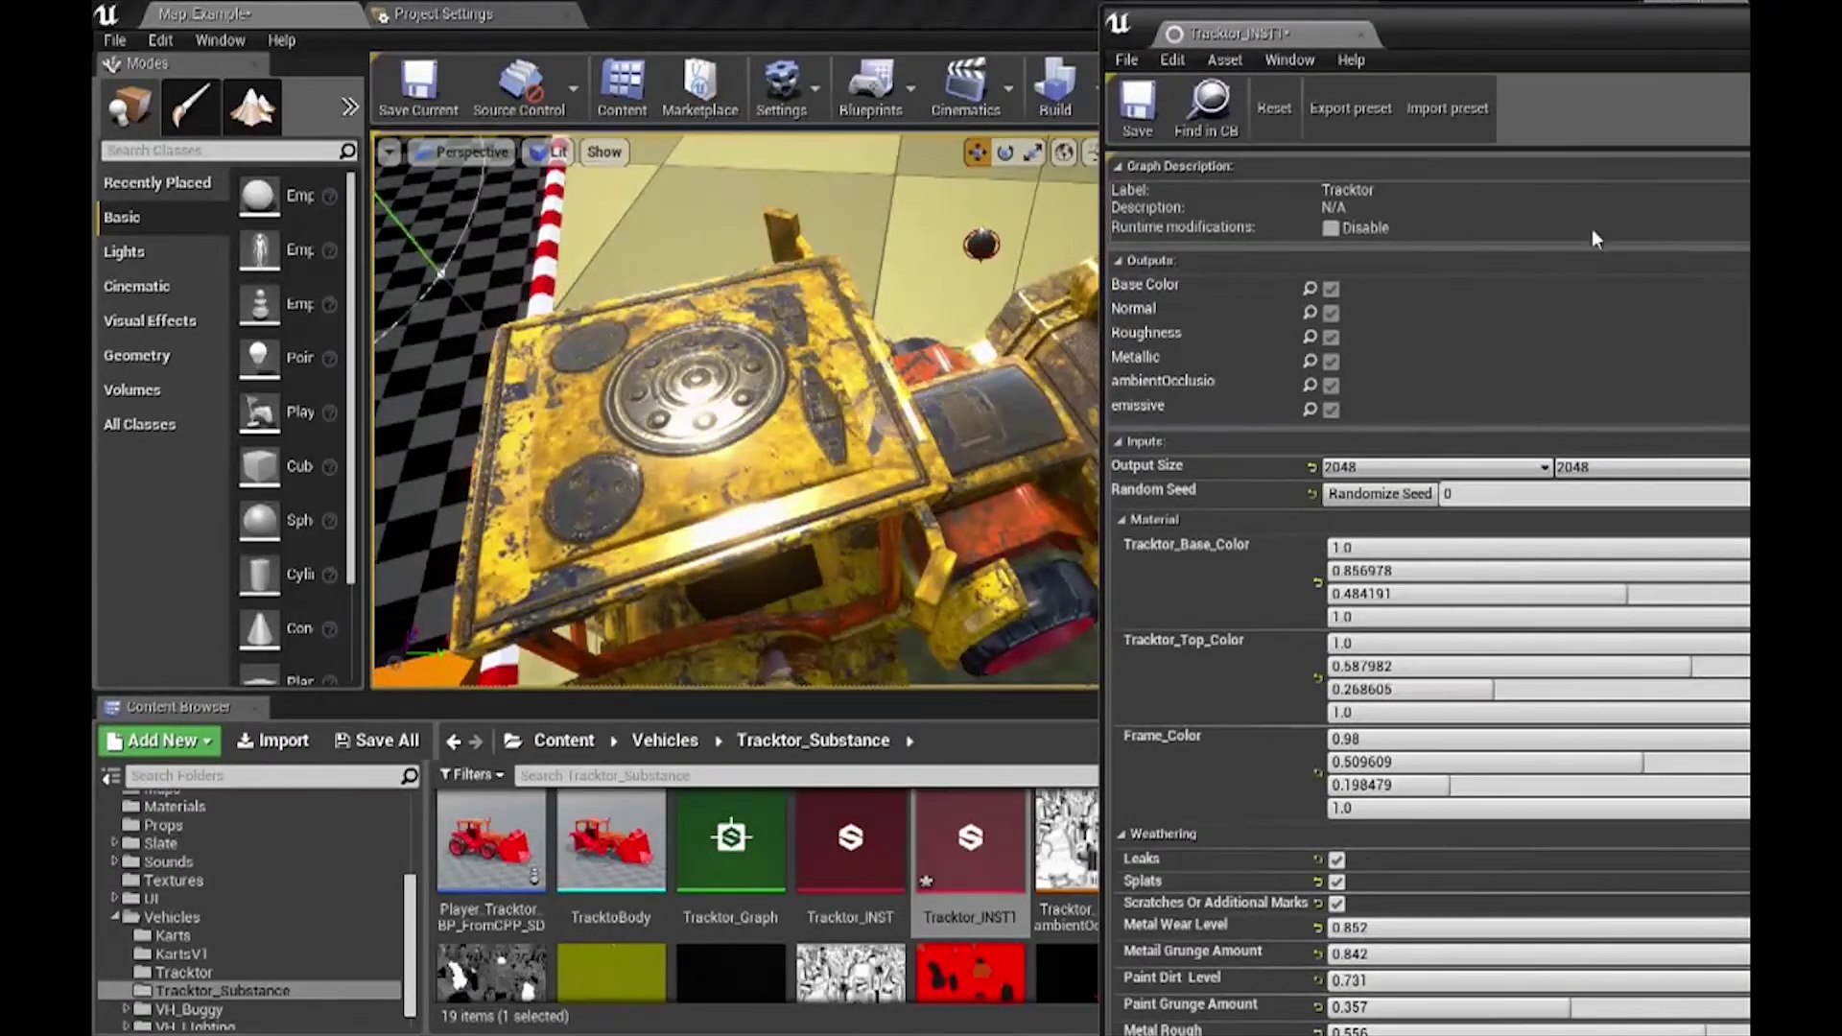
left_click_drag(1501, 9, 1189, 23)
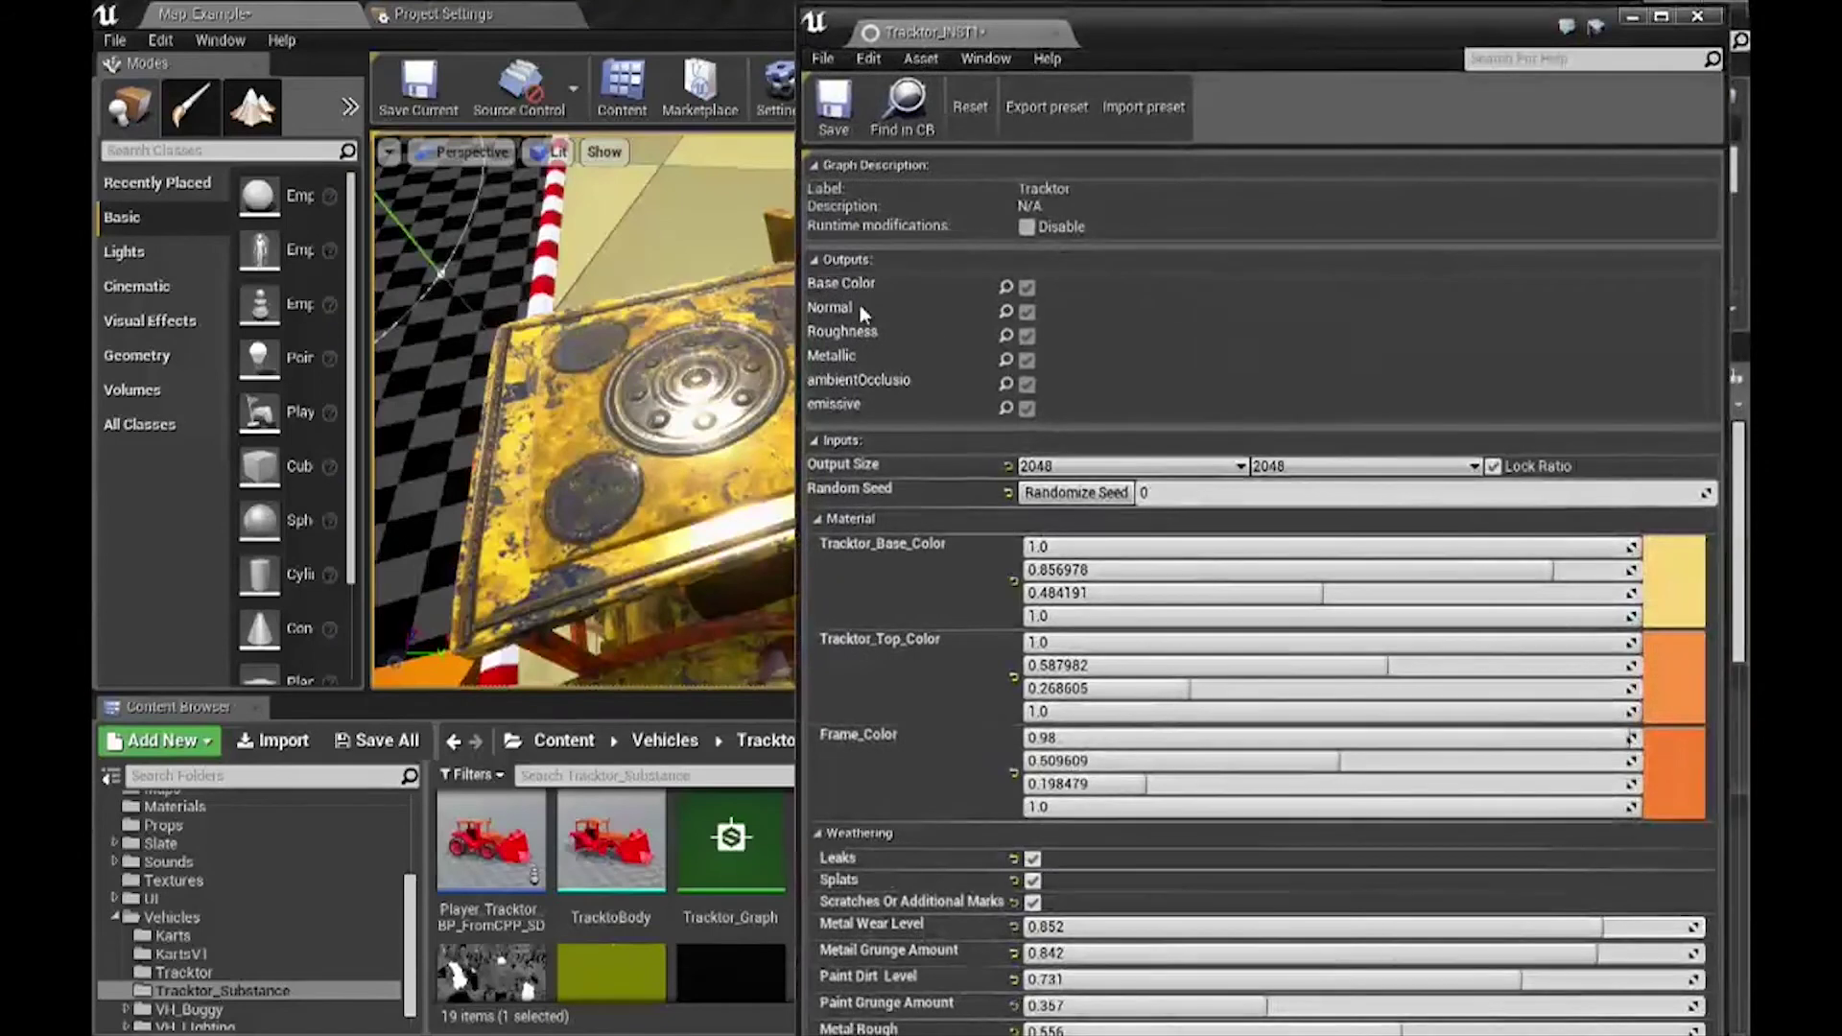
left_click_drag(797, 326, 1018, 331)
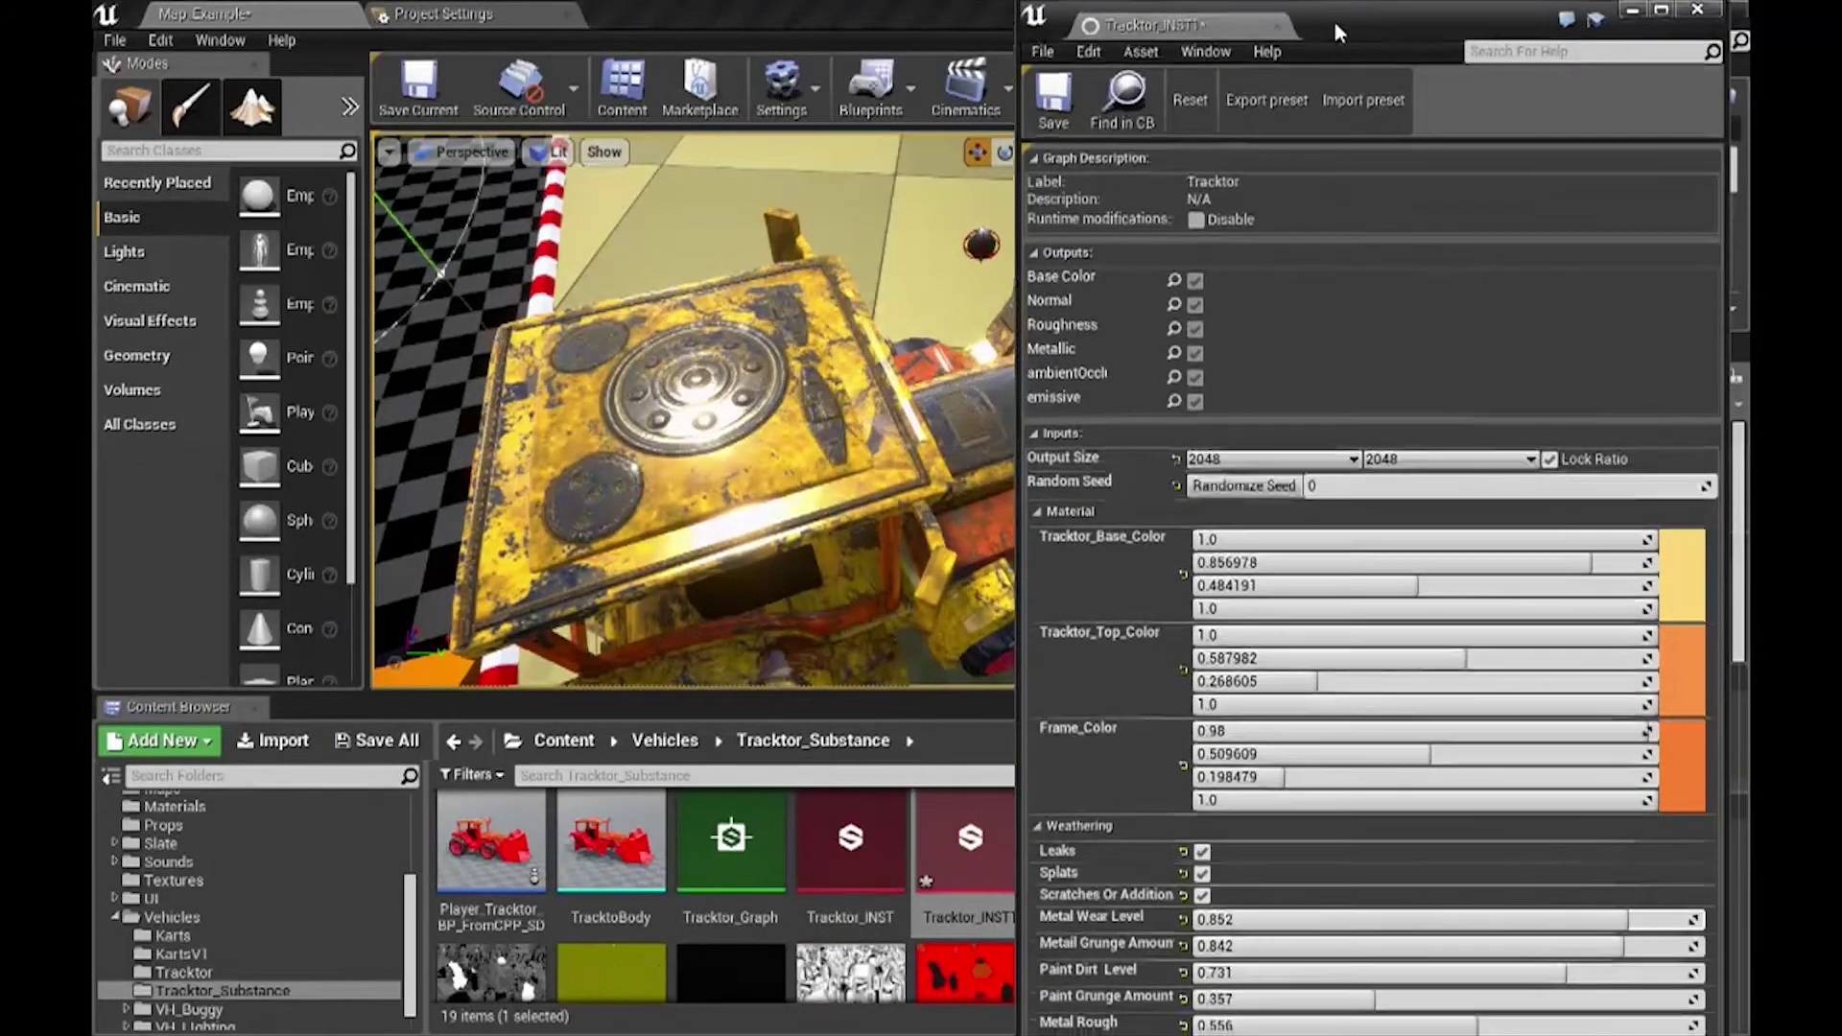
double_click(1334, 21)
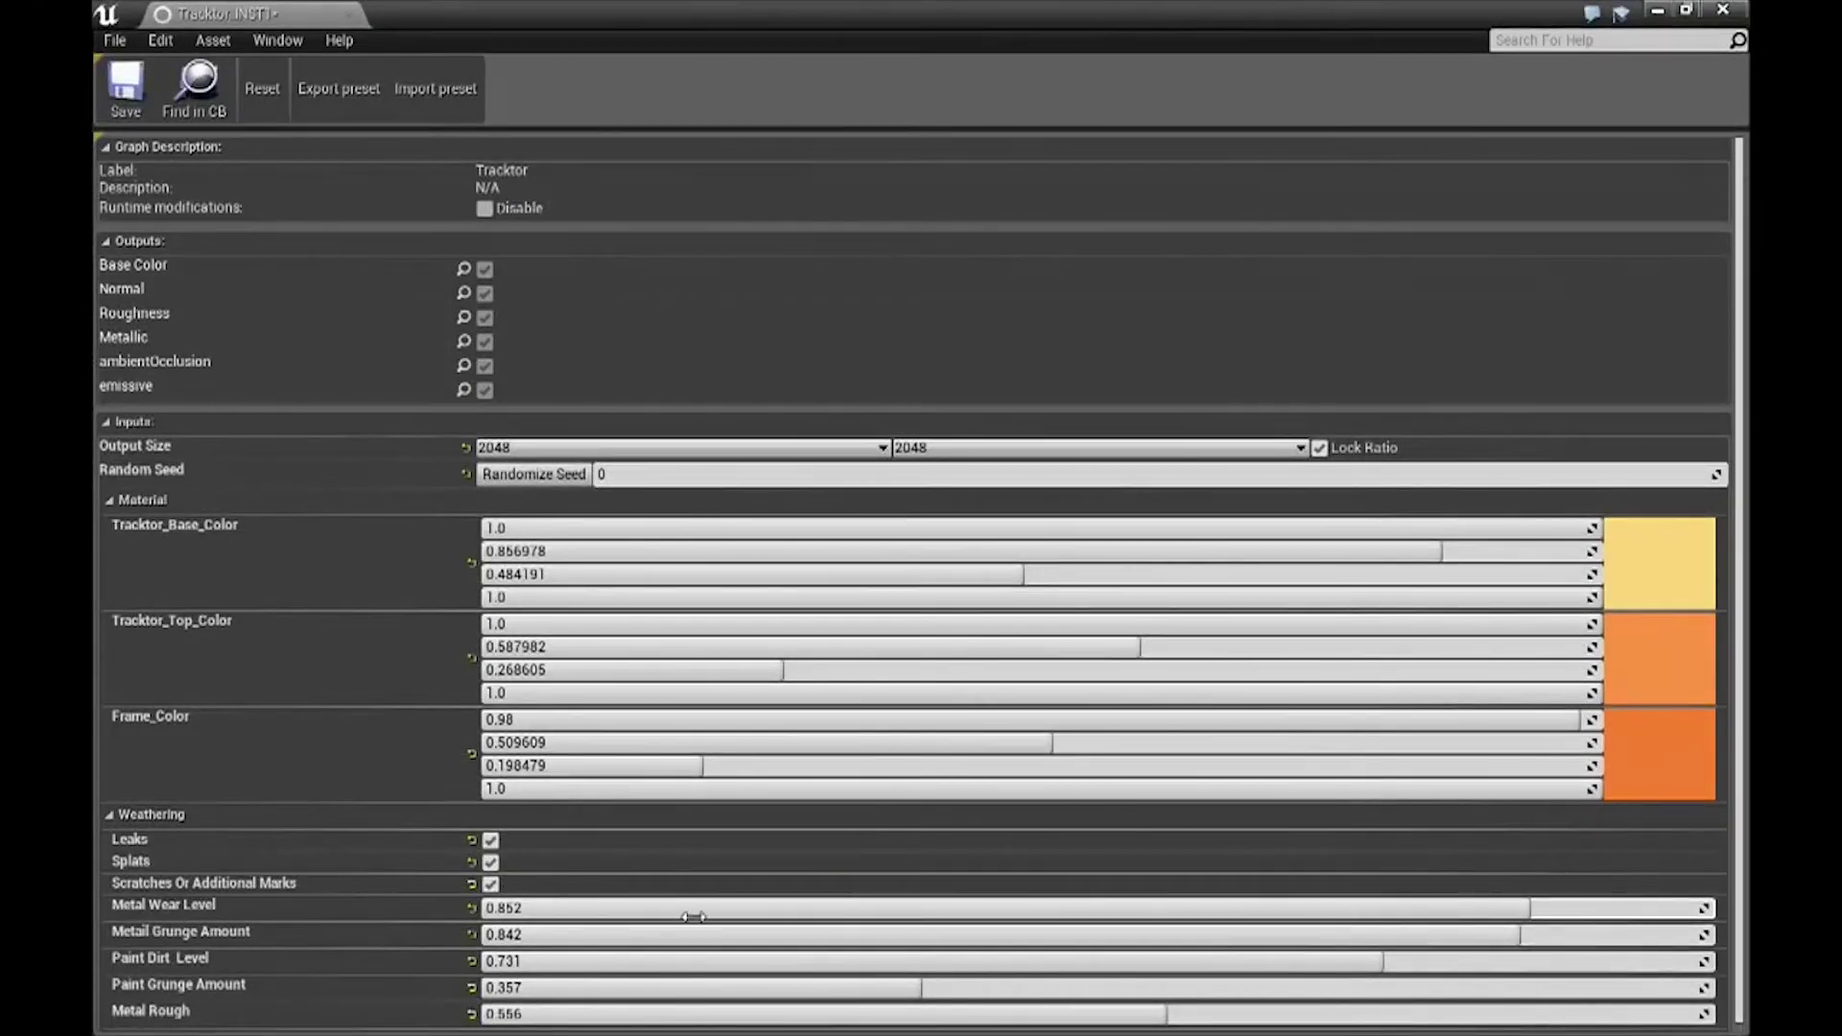
left_click_drag(1179, 907, 898, 907)
double_click(1200, 16)
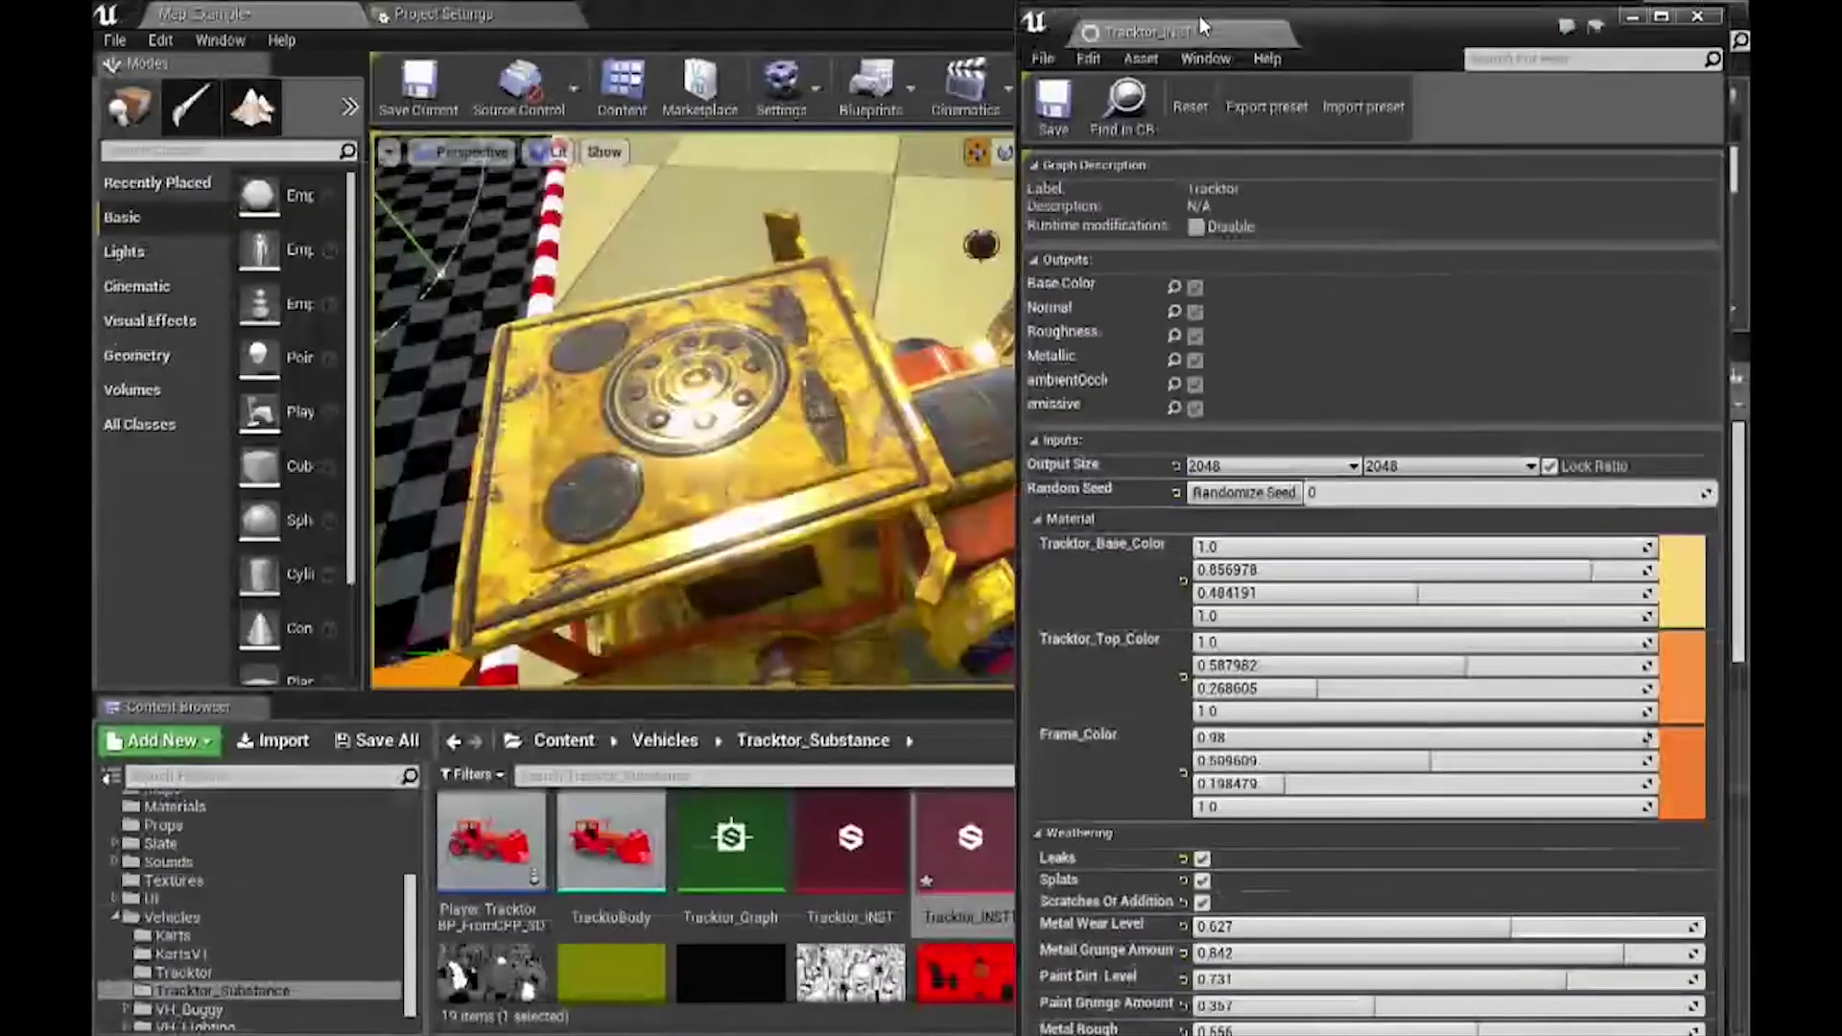
Set Paint Dirt Level to 0.297 and Paint Grunge Amount to 0.337, and close the Tracktor_INST1 settings
left_click(1585, 950)
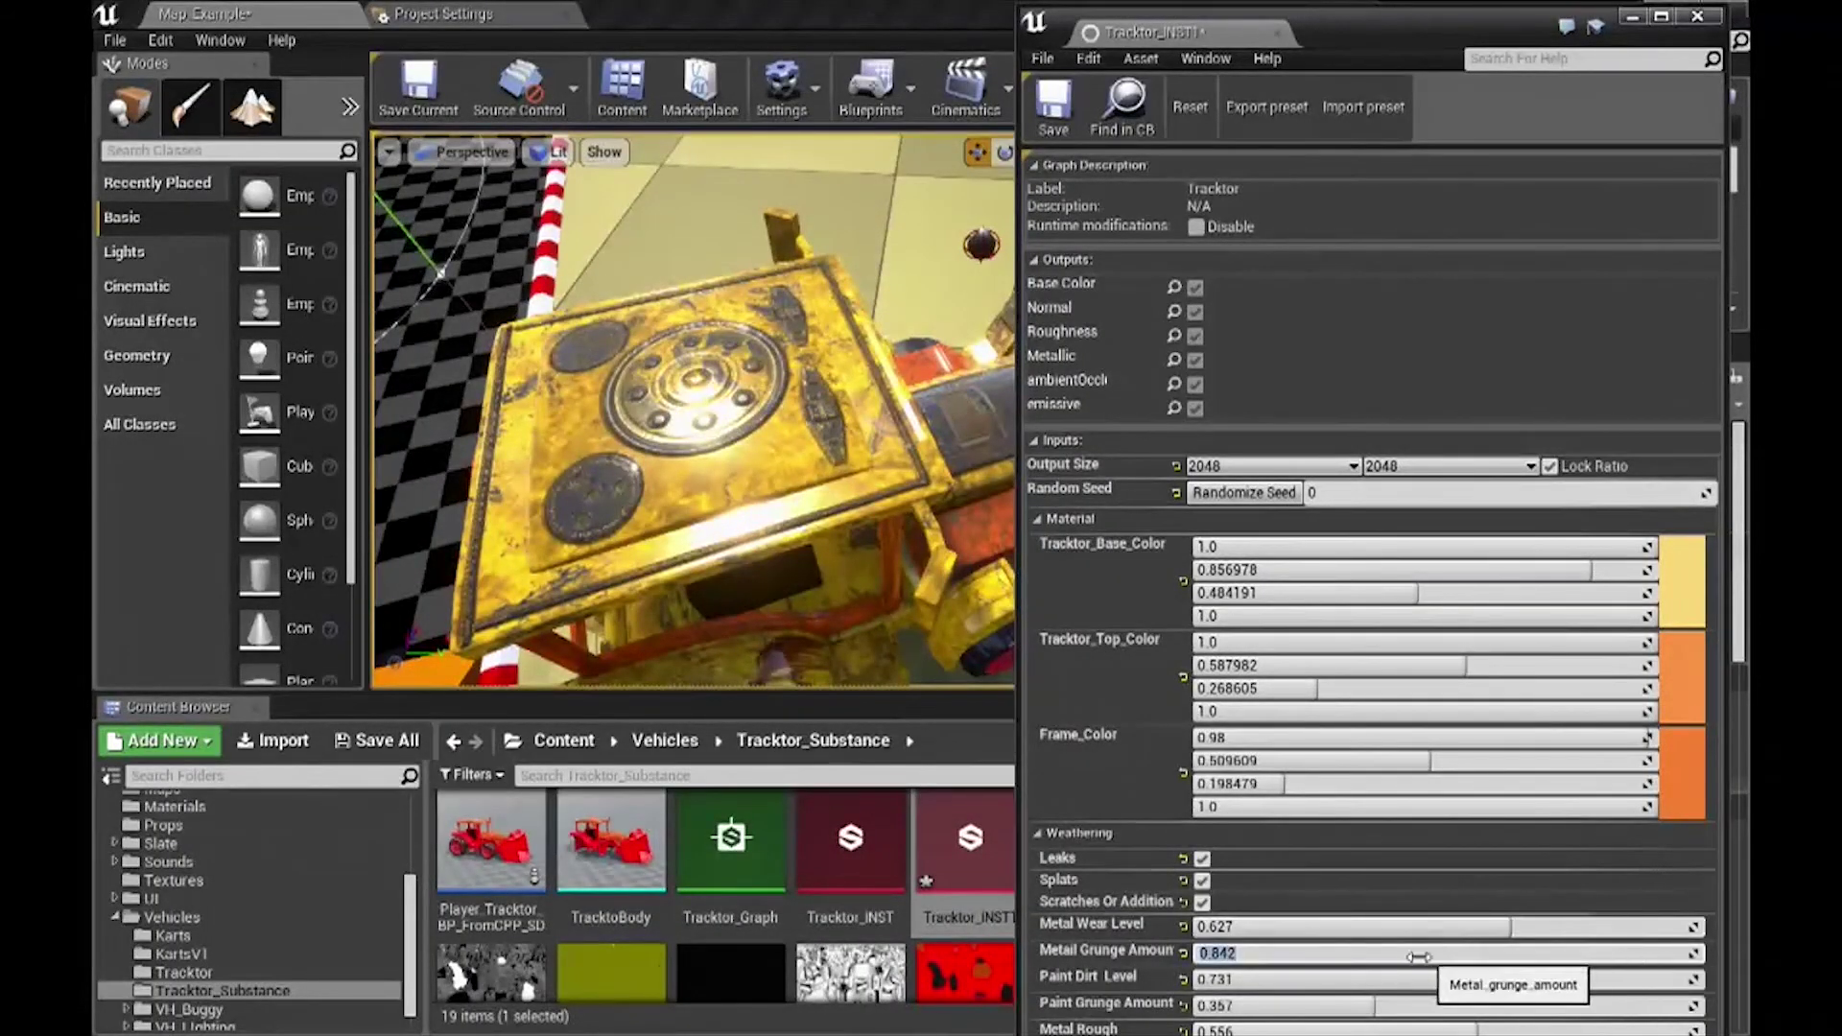
left_click_drag(1593, 980, 1371, 980)
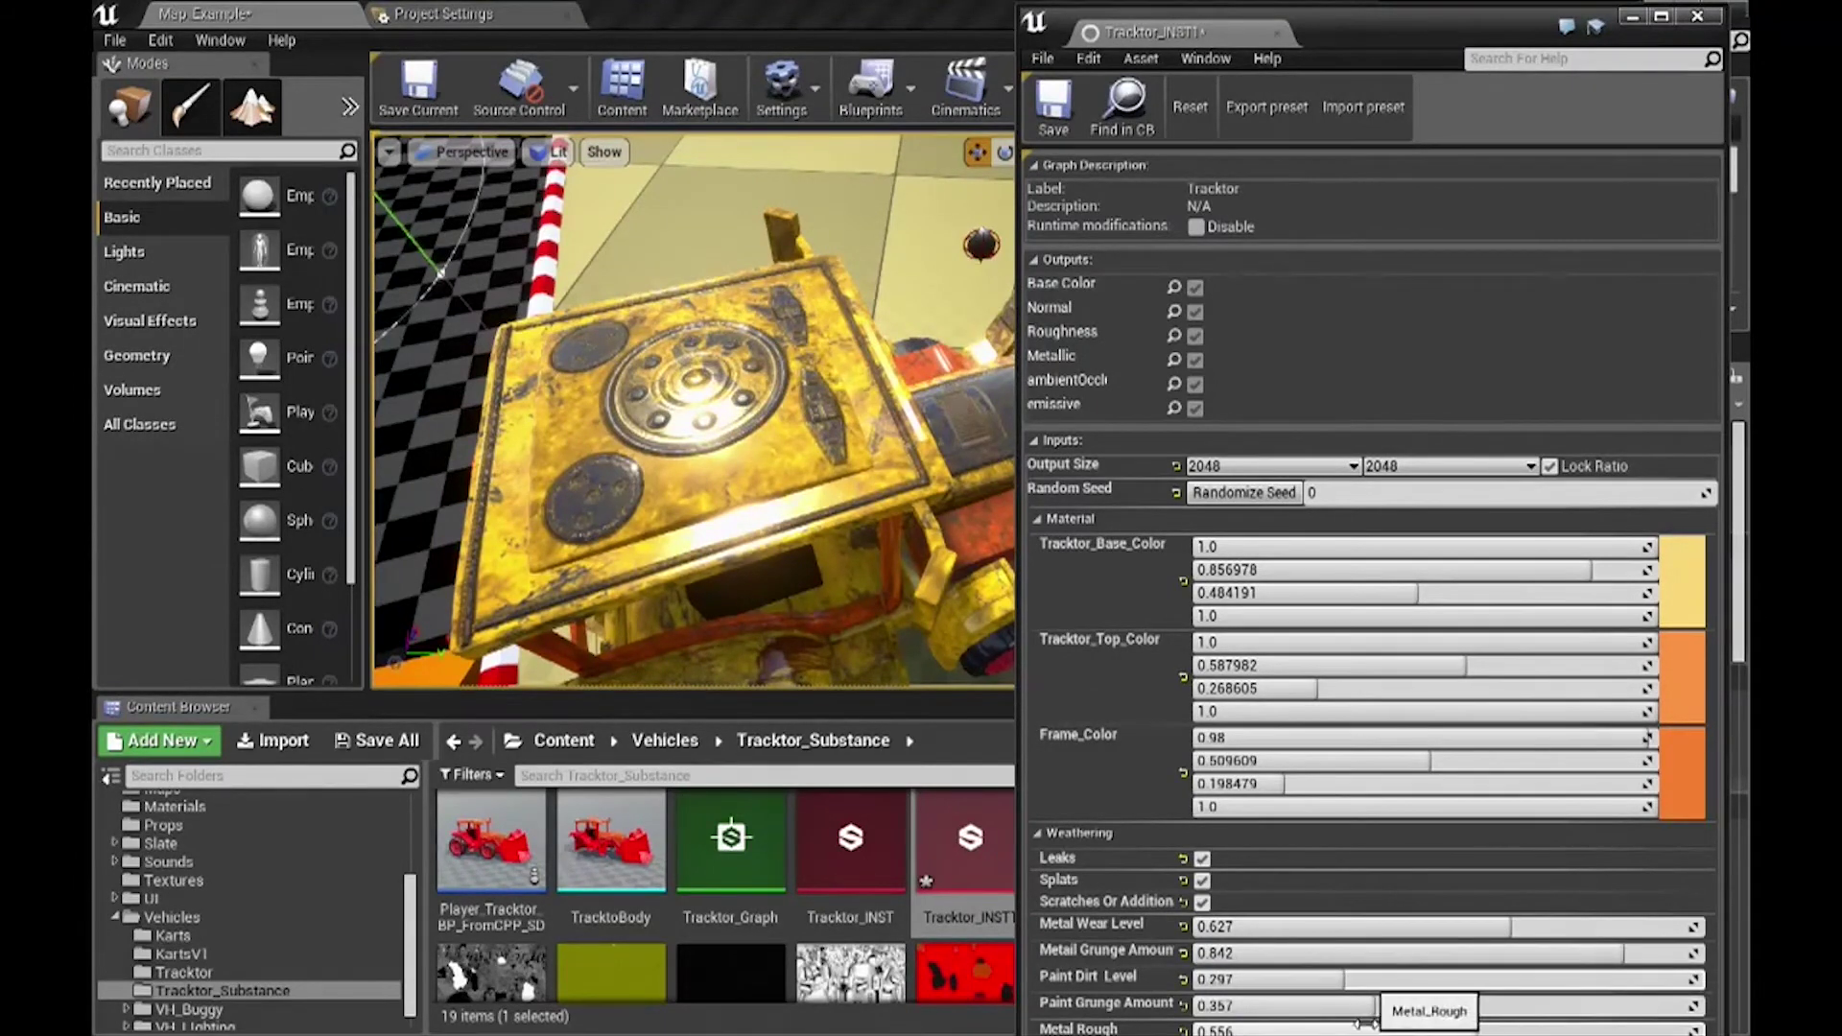
left_click_drag(1372, 1008, 1362, 1007)
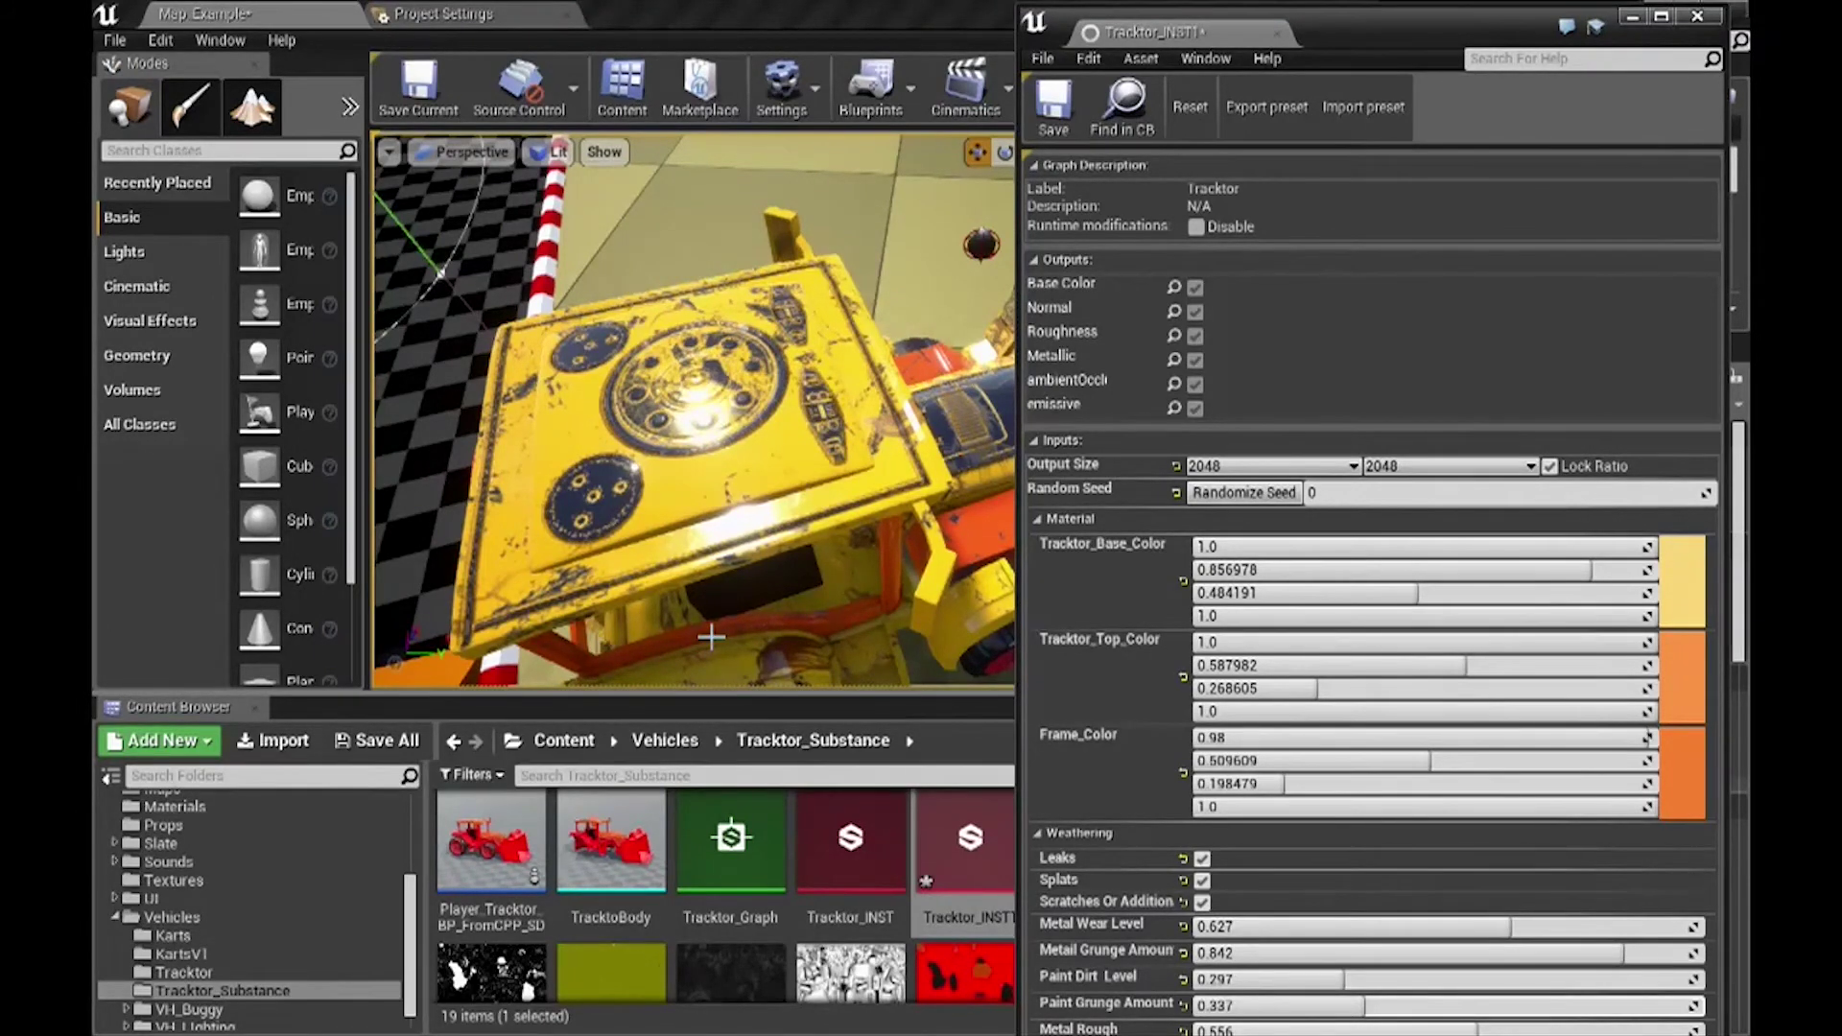
left_click(1698, 17)
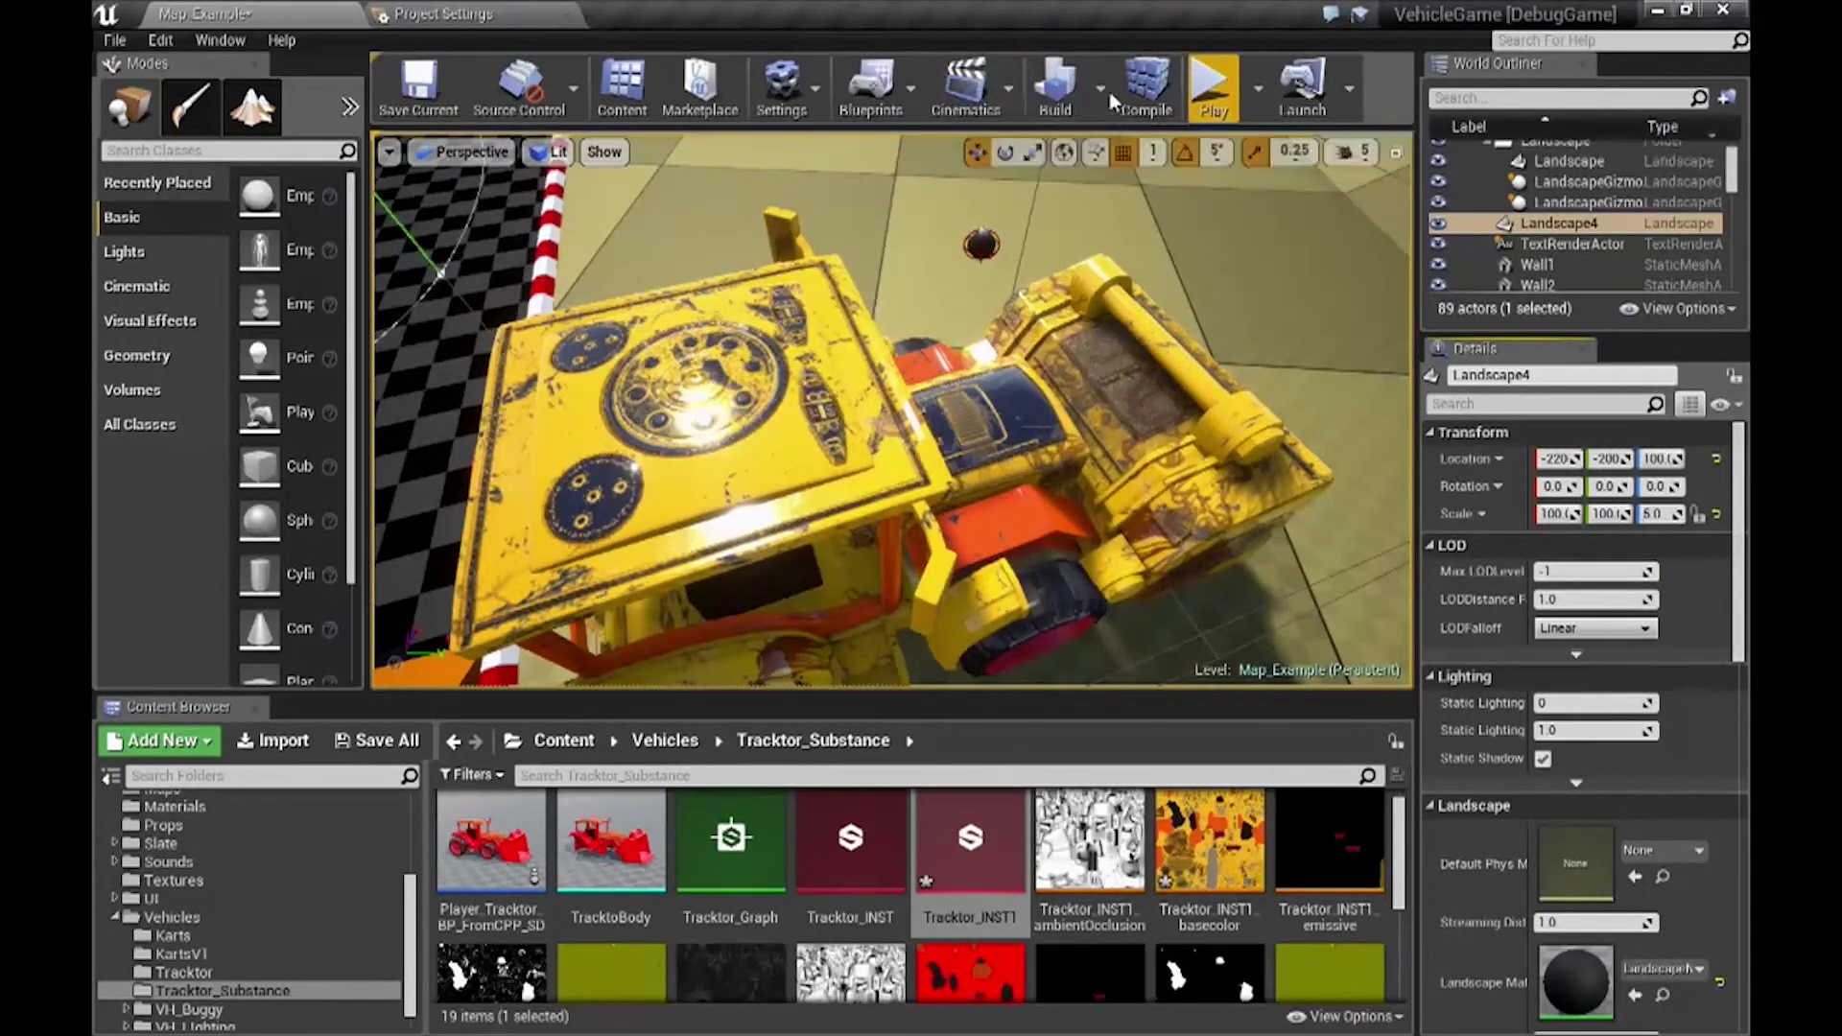
Play the level briefly, stop it, and inspect the yellow tractor's weathering from the side
left_click(1211, 87)
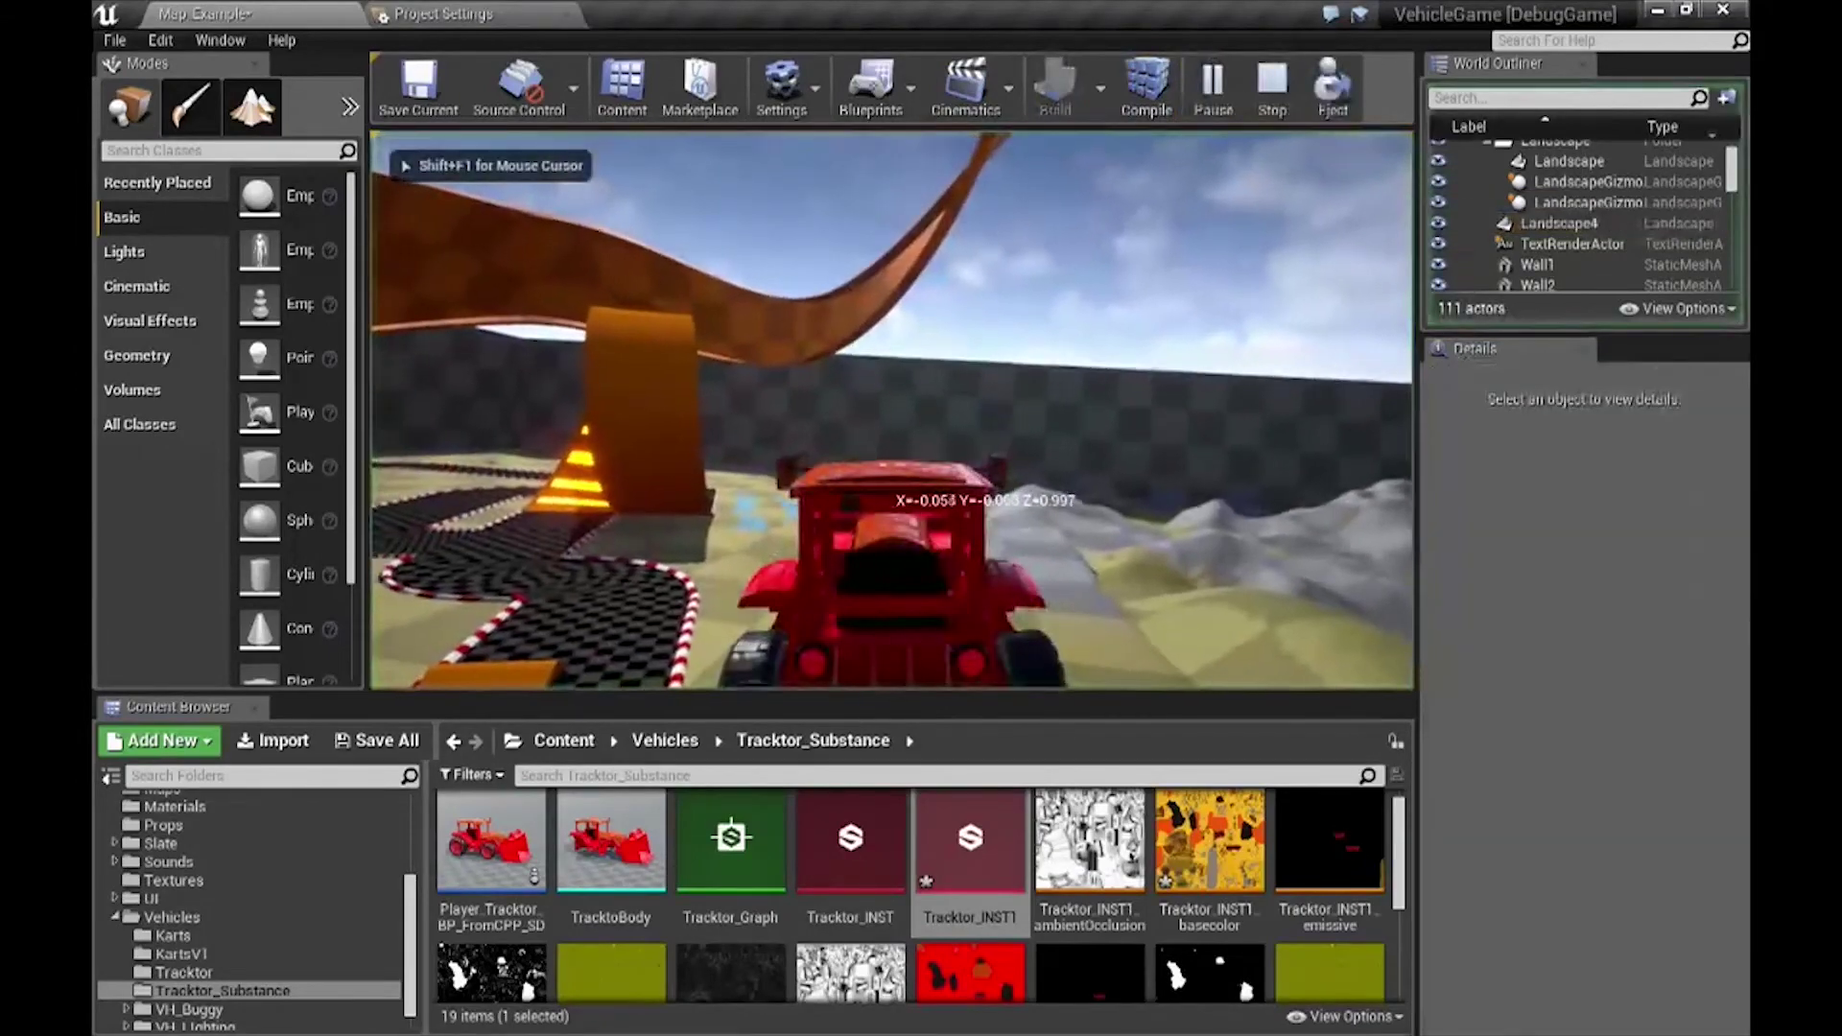
key("Escape")
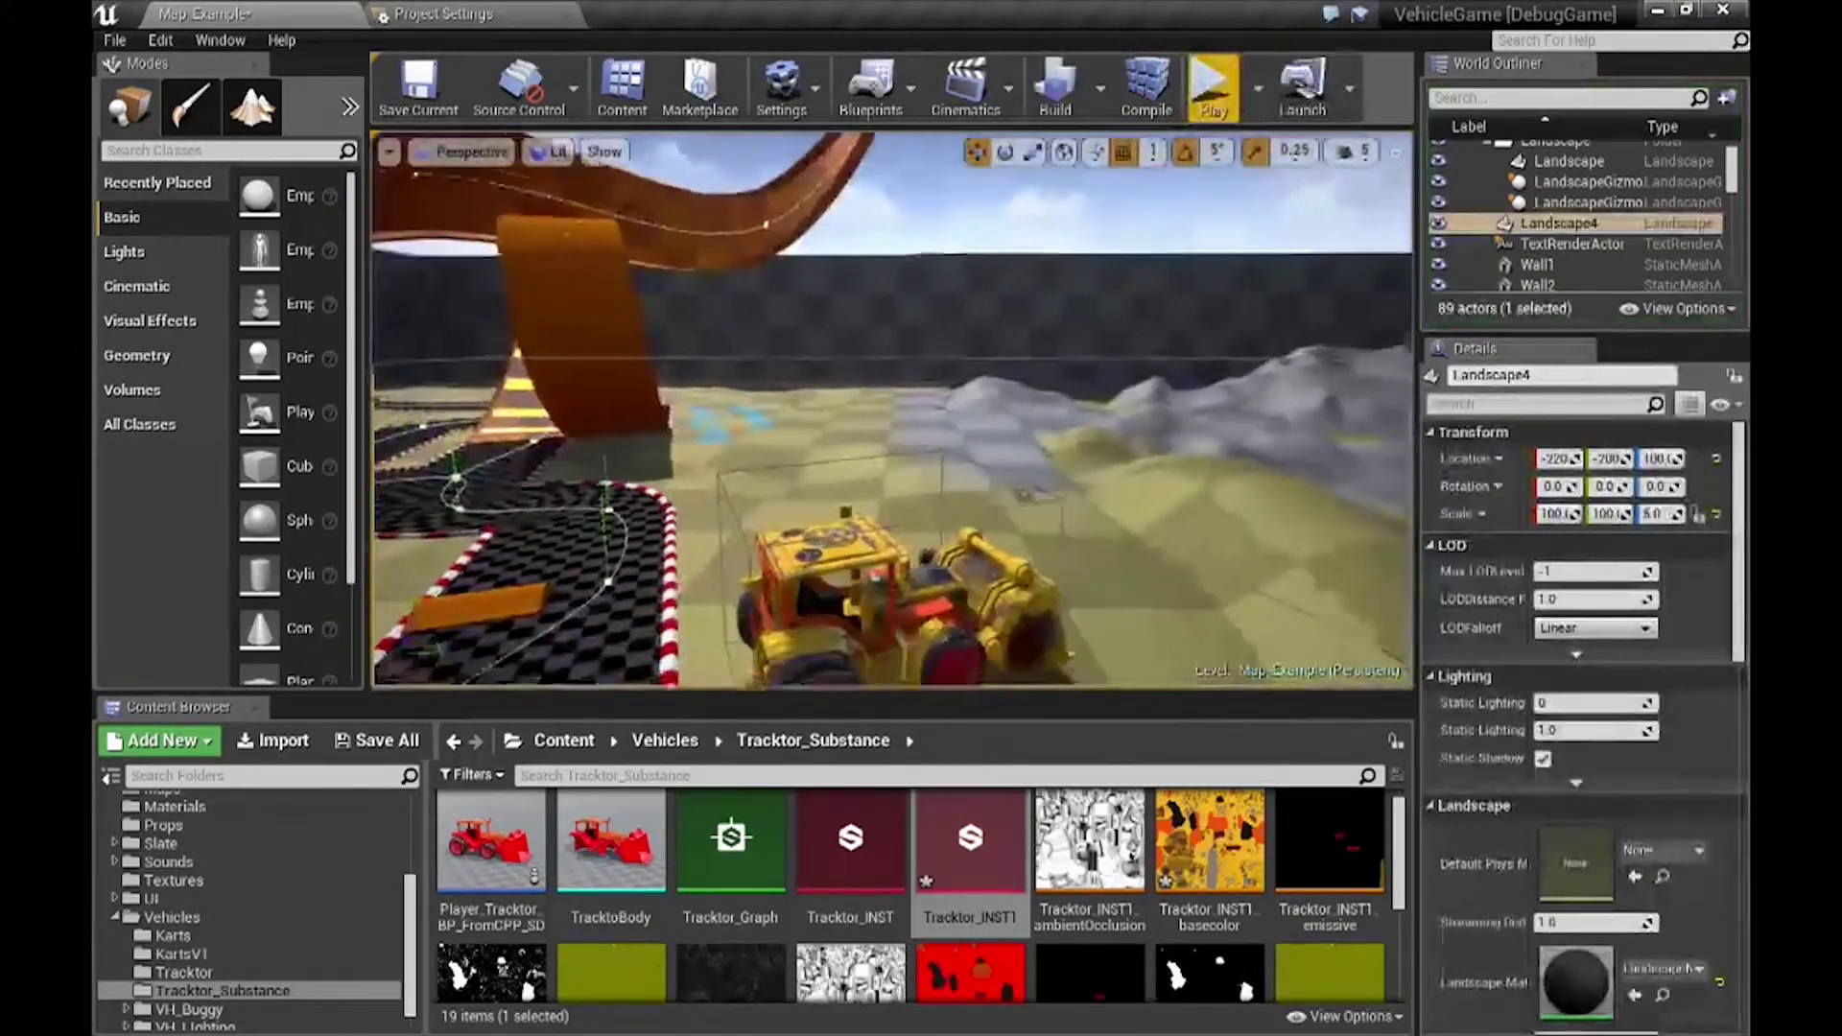
right_click_drag(891, 411, 671, 411)
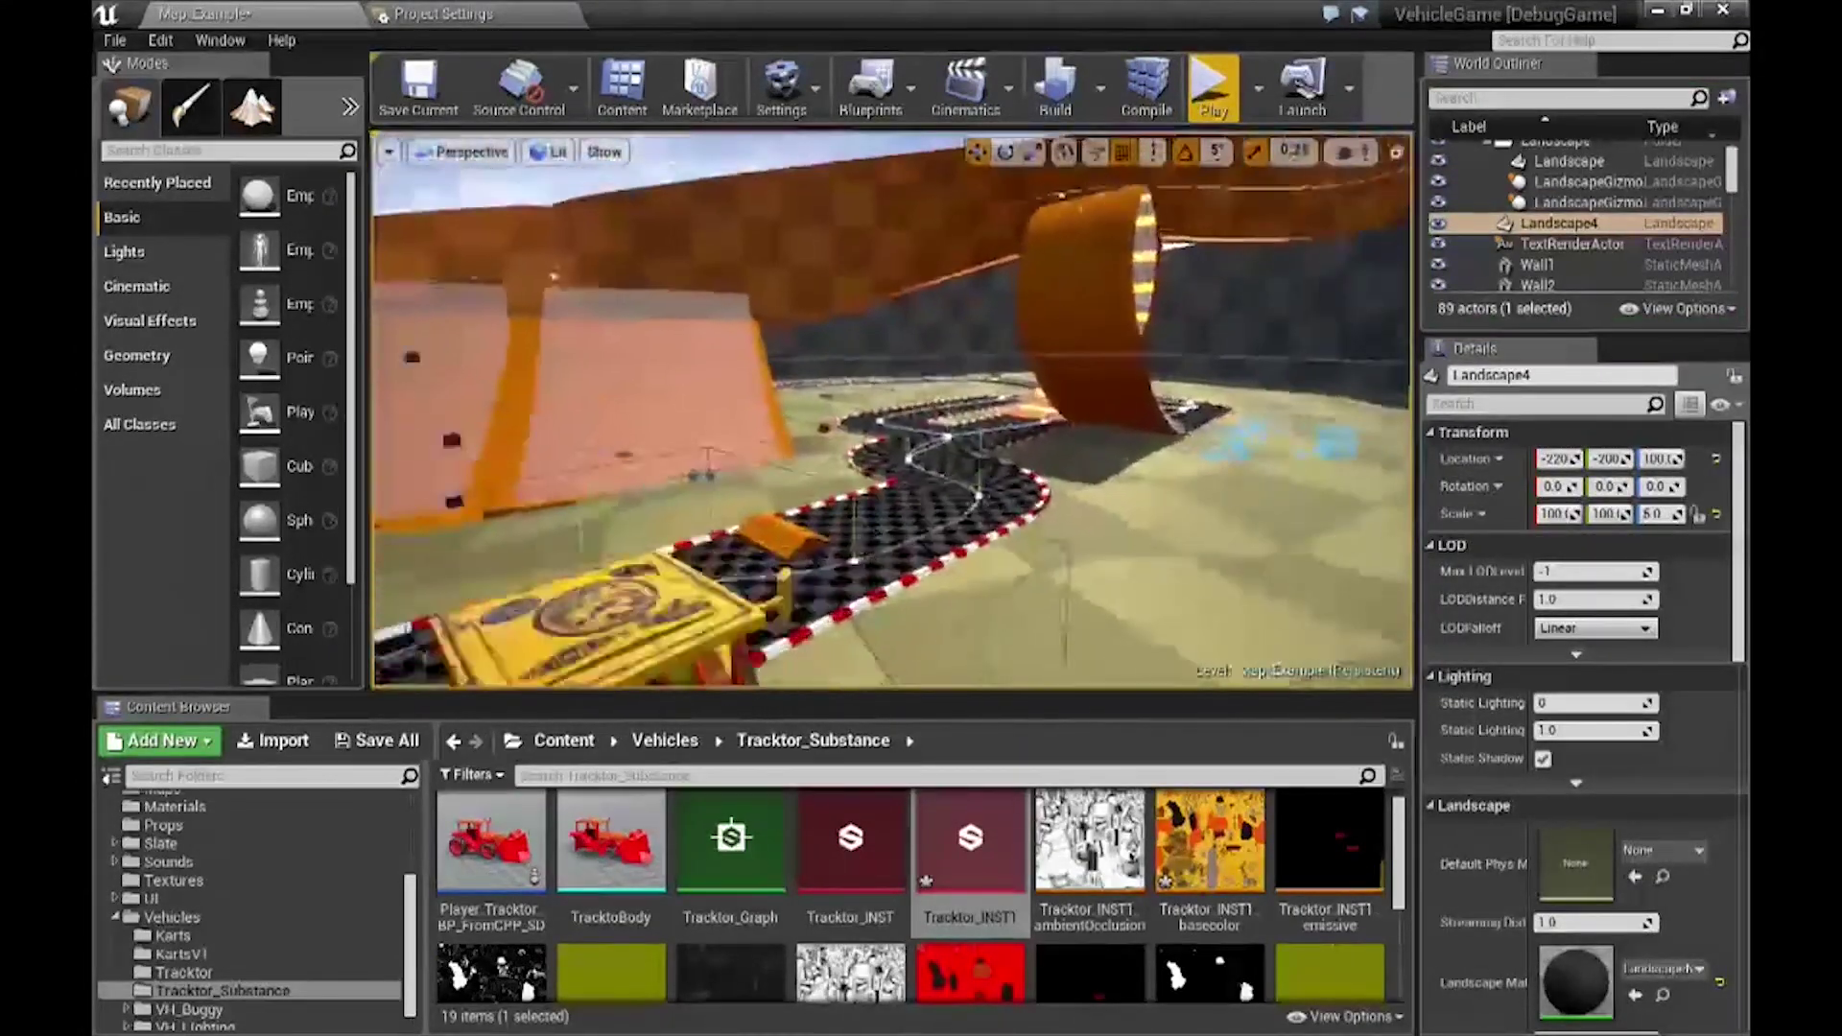
right_click_drag(822, 466, 461, 518)
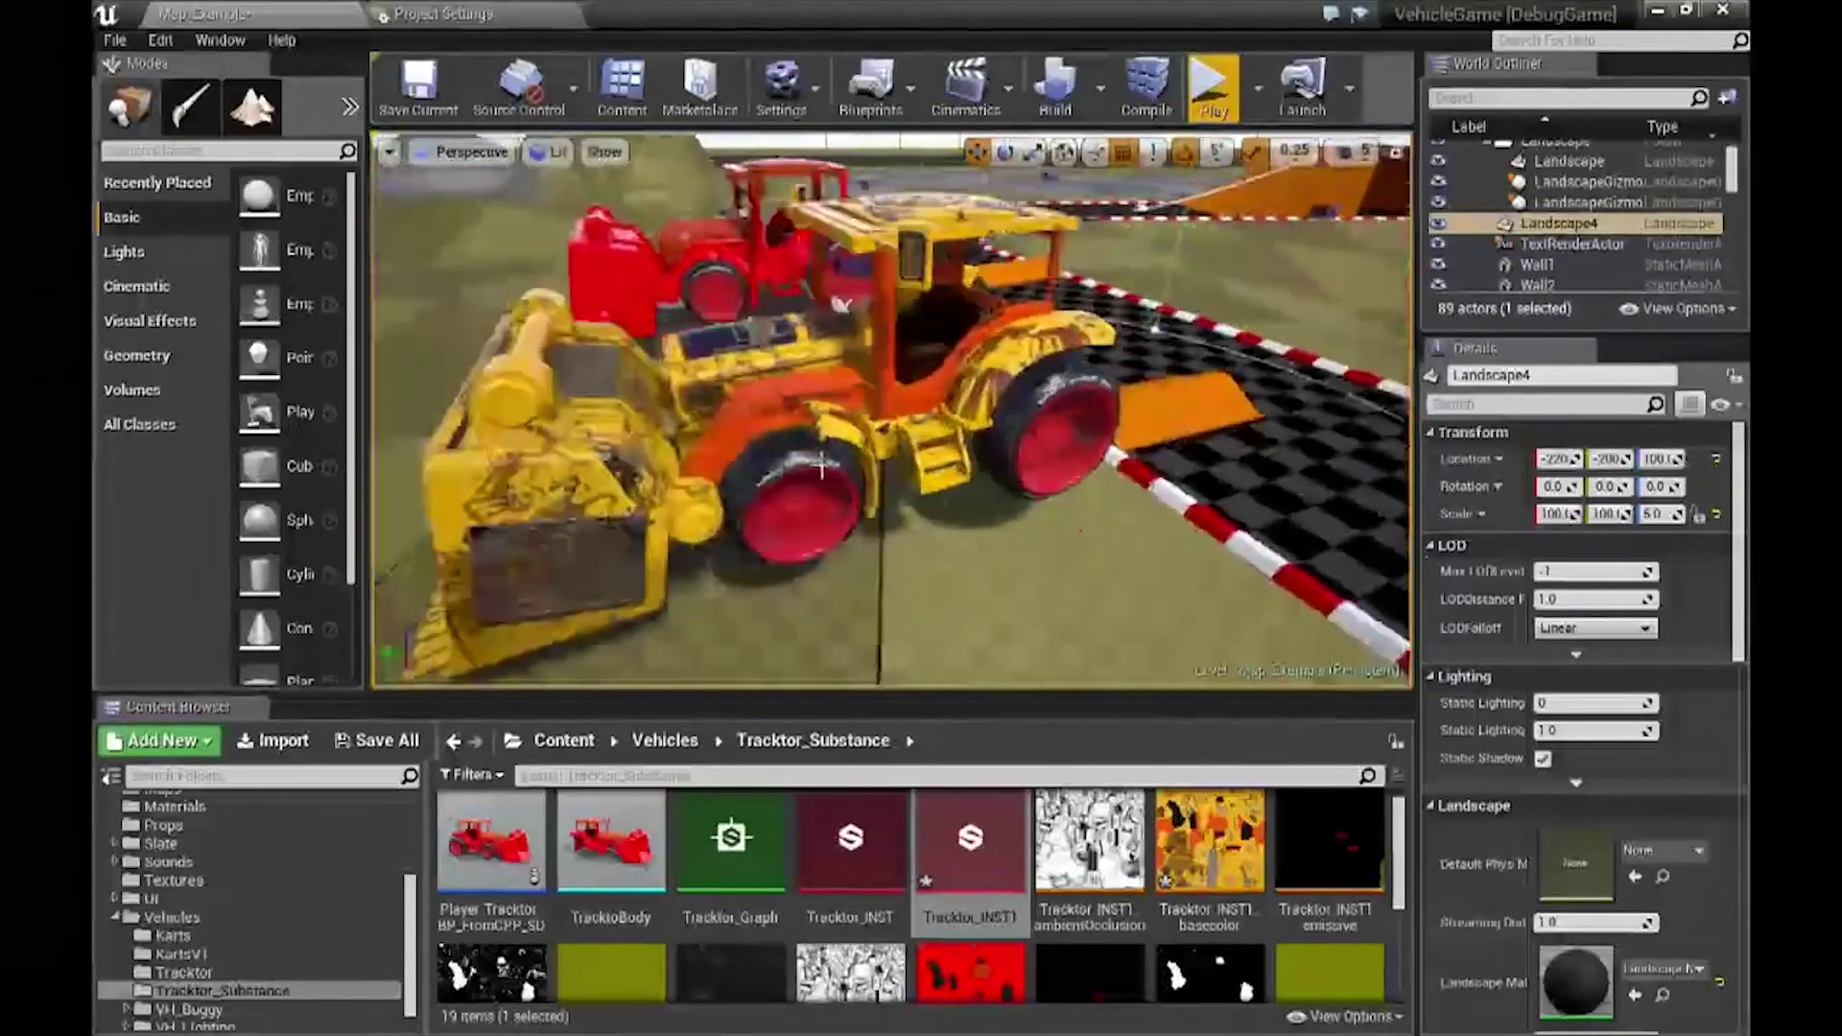
Play the level again and drive the red tractor around the parked red and yellow tractors
left_click(1210, 84)
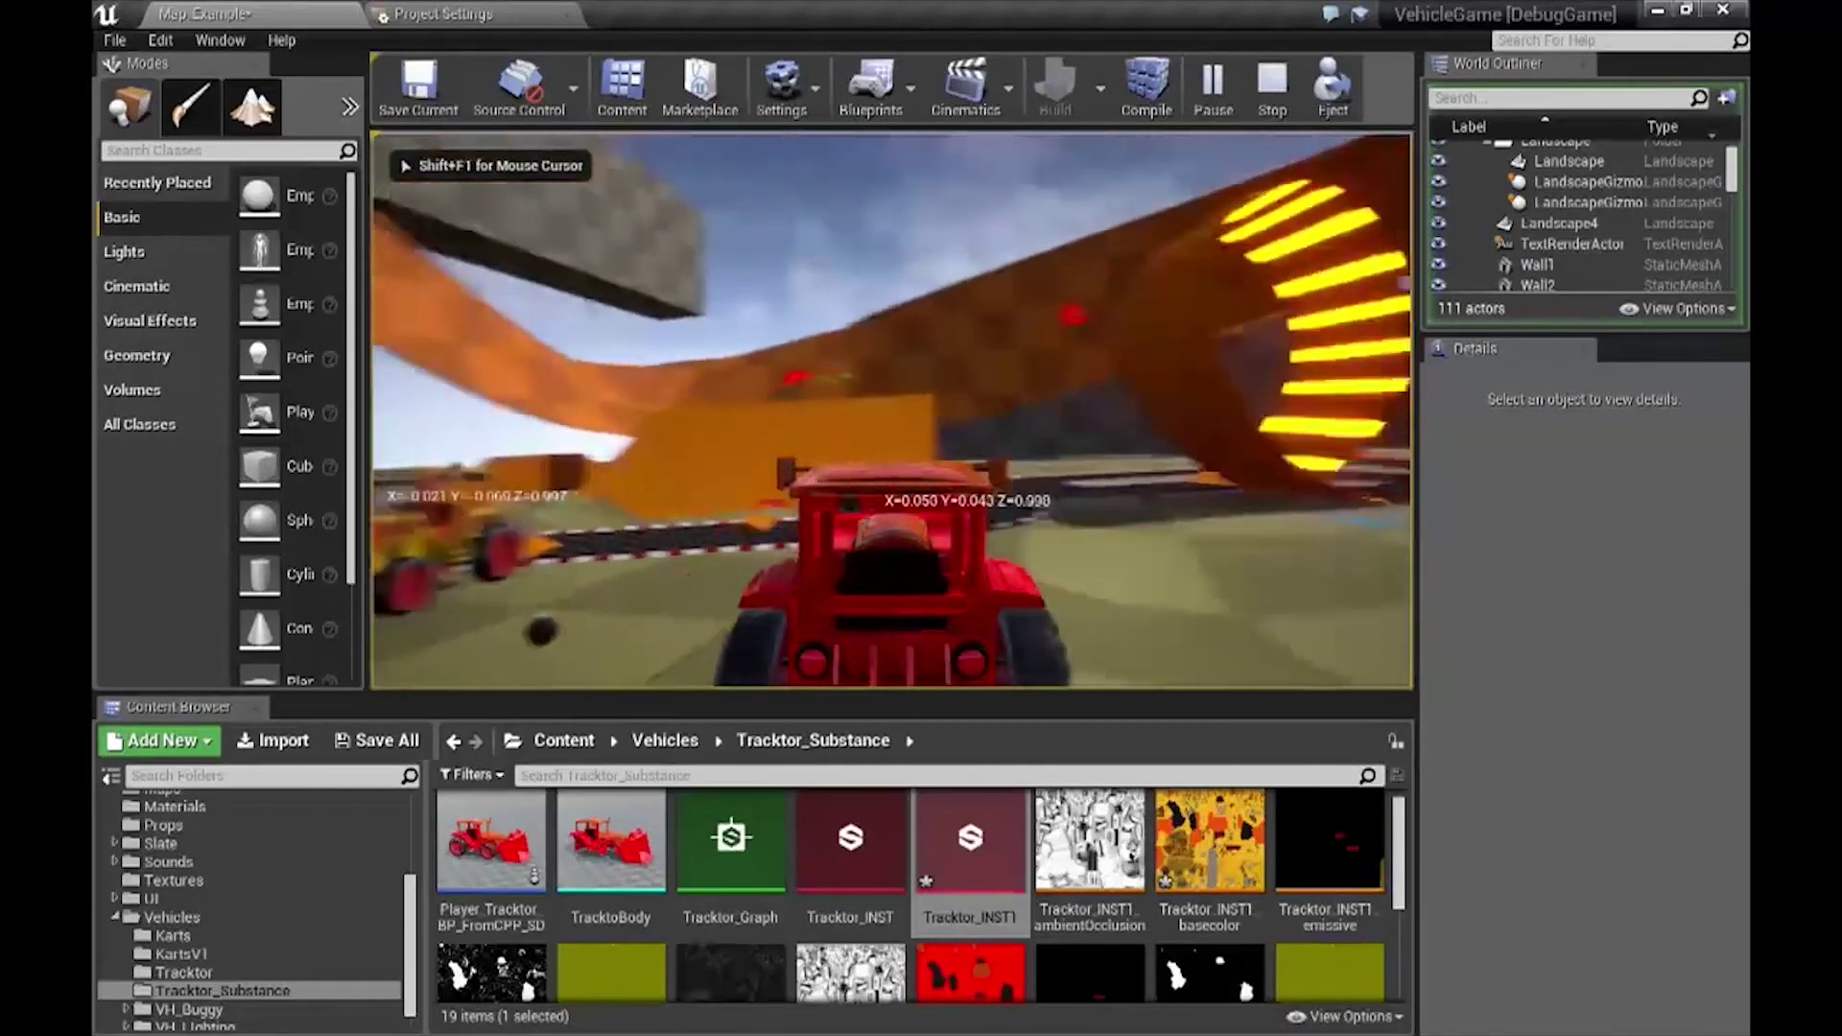
key("w")
key("d")
key("w")
key("d")
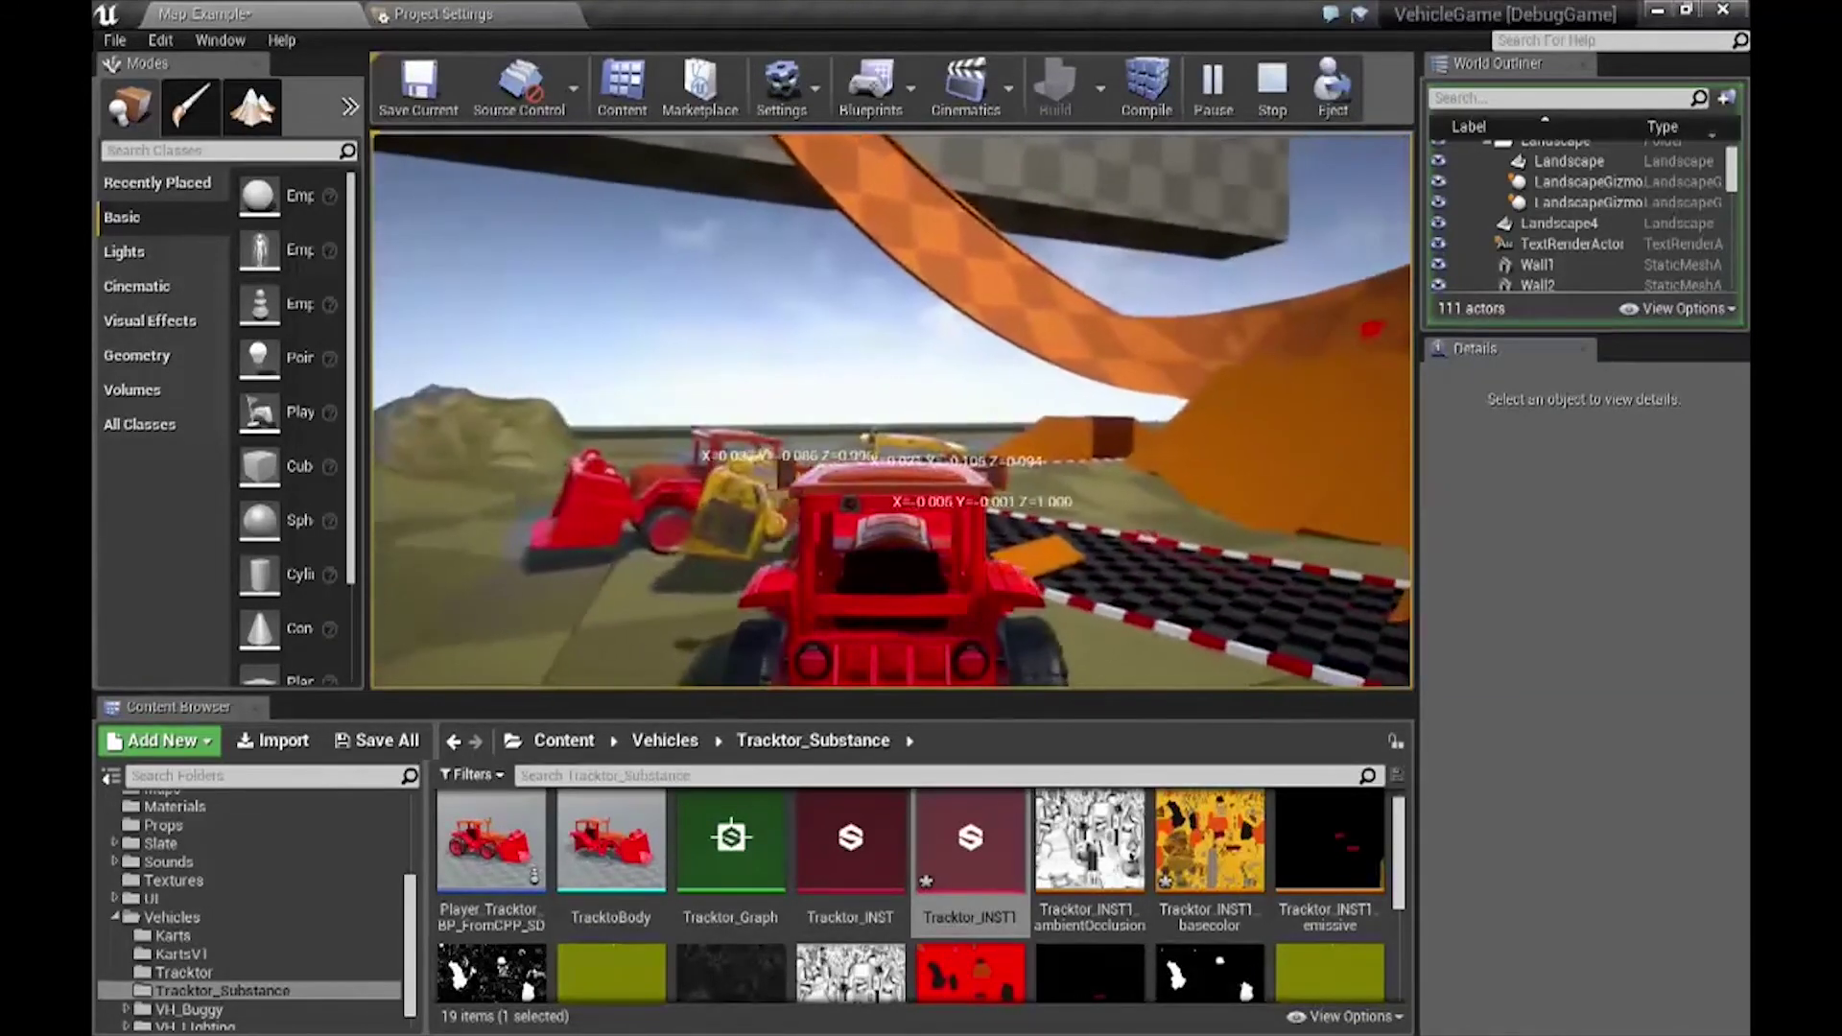
Stop the play session and frame the parked red and yellow tractors side by side from the front, with the orange ramps behind
key("Escape")
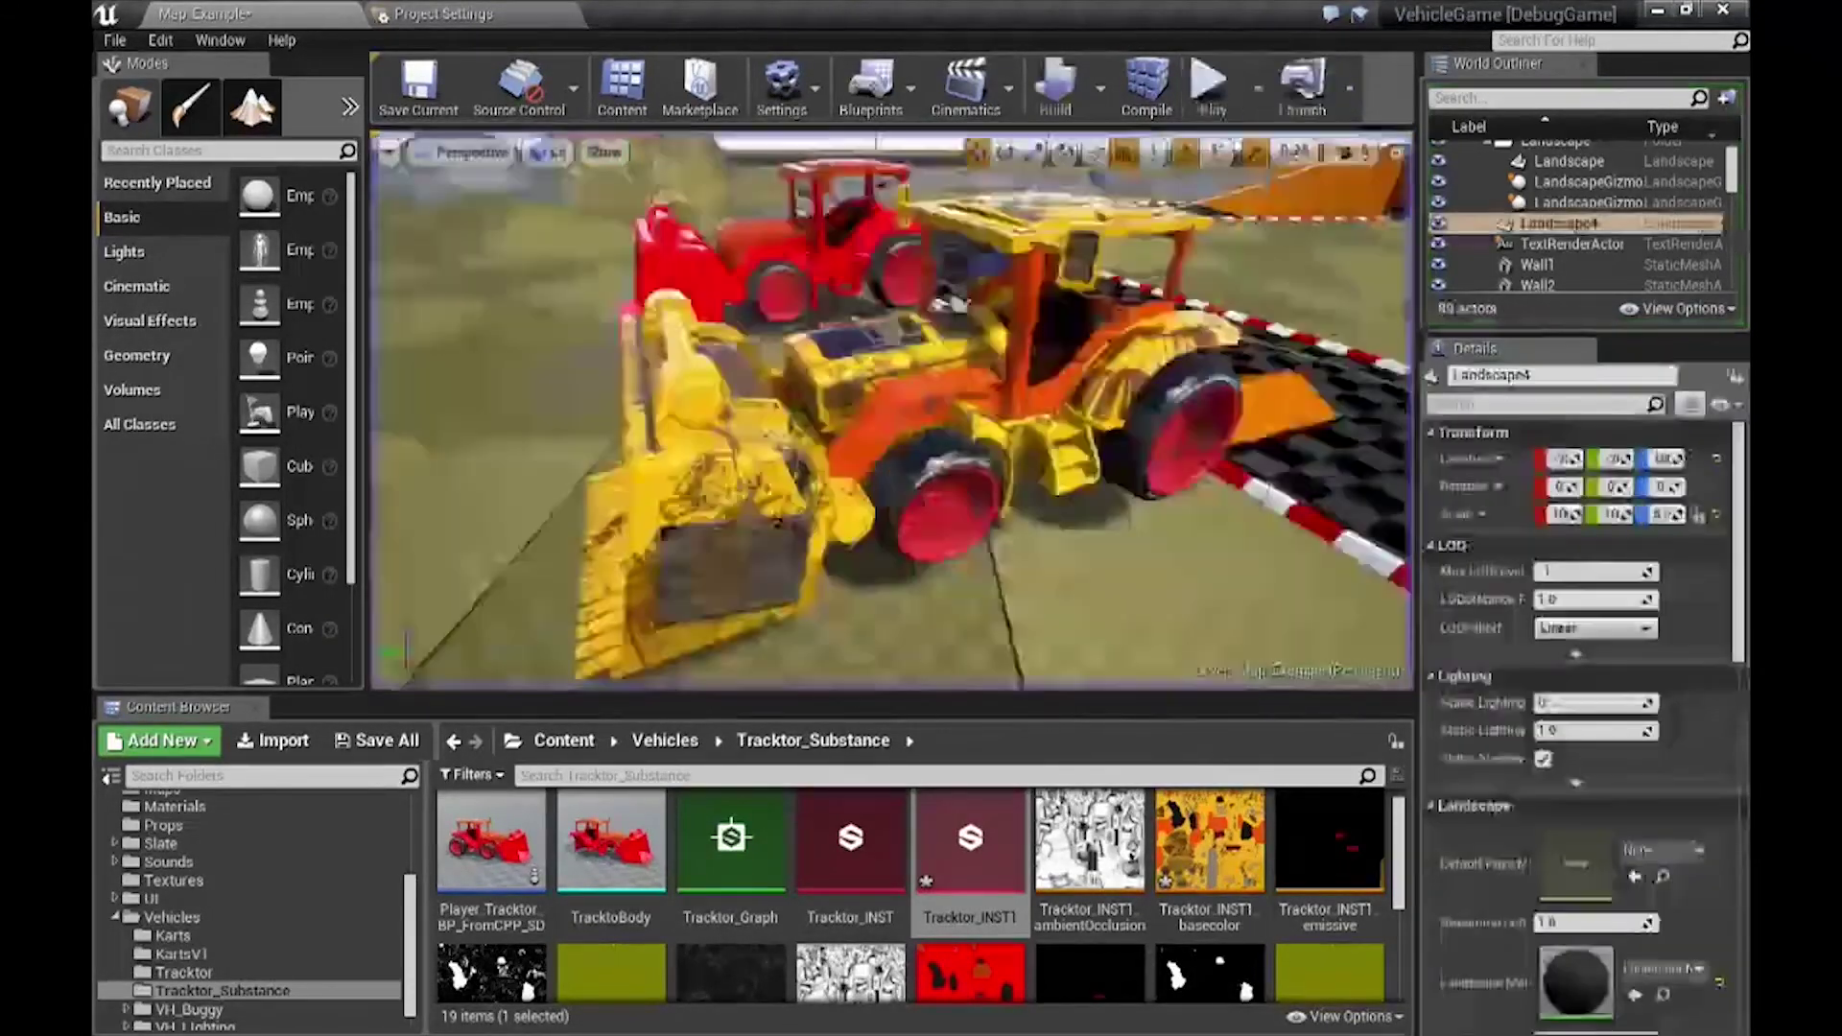
key("a")
right_click_drag(936, 405, 893, 409)
key("a")
key("s")
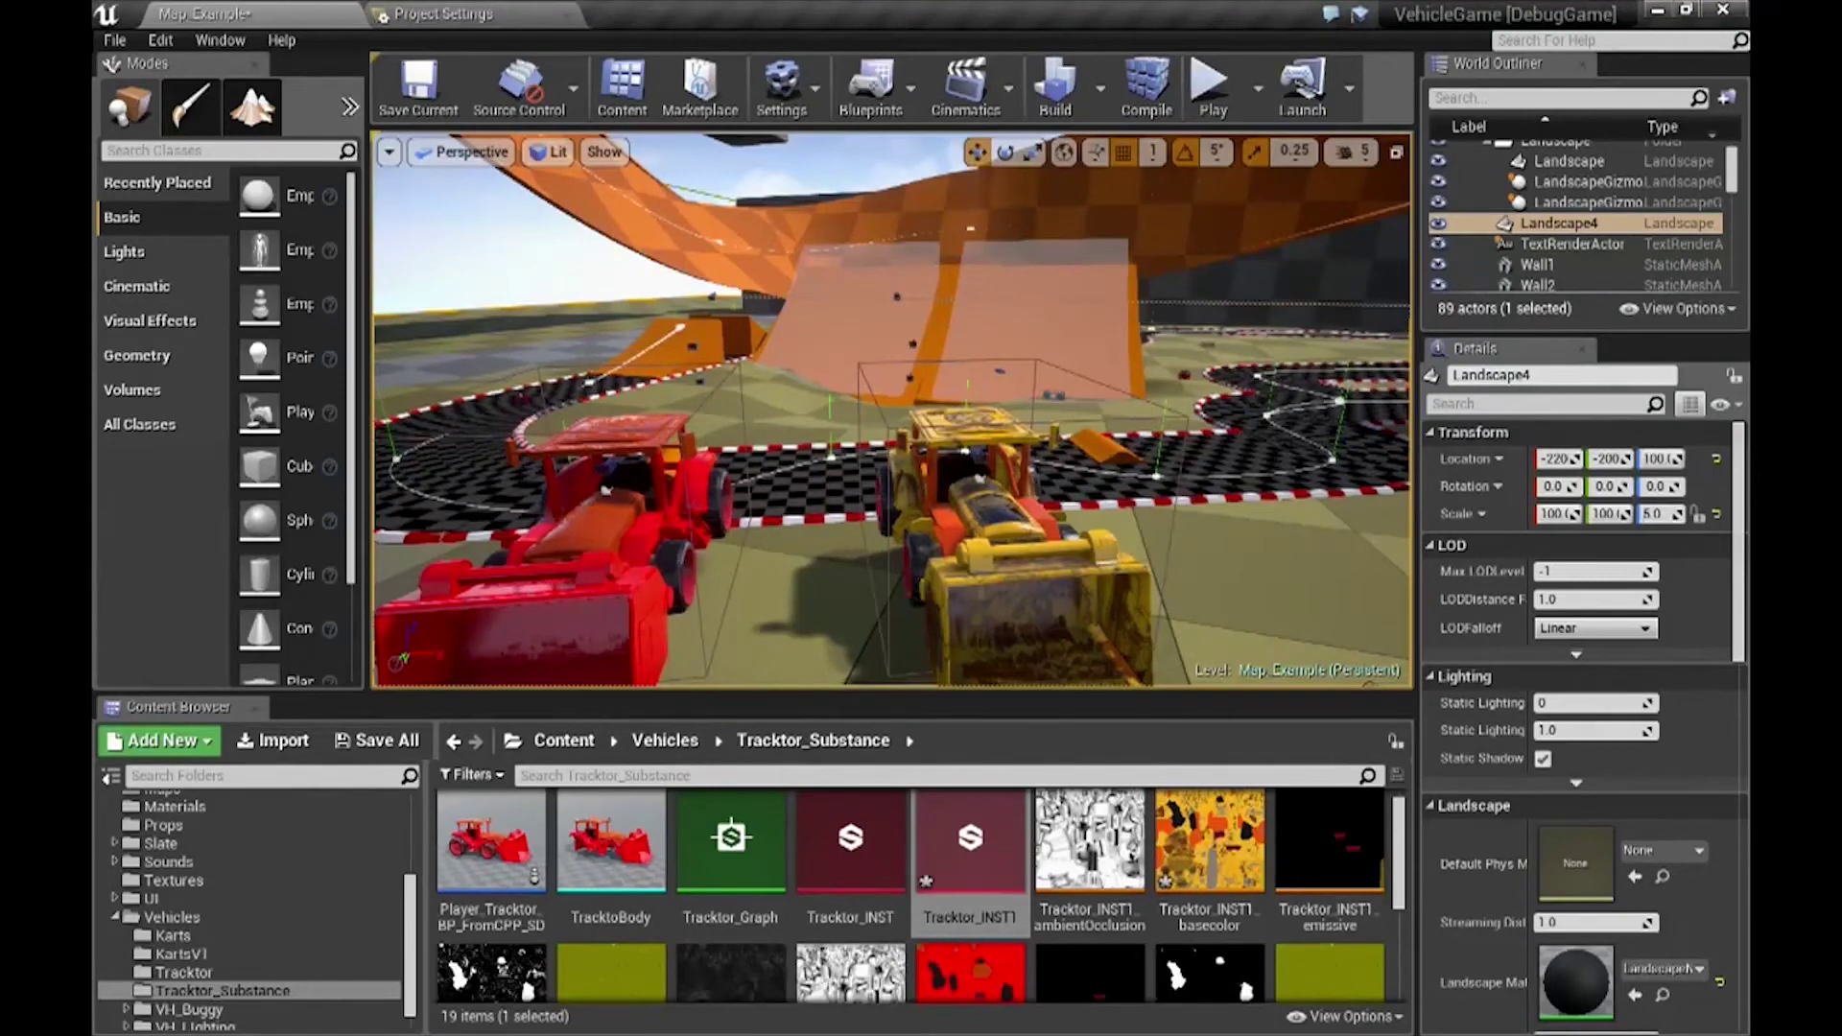
right_click_drag(893, 408, 893, 411)
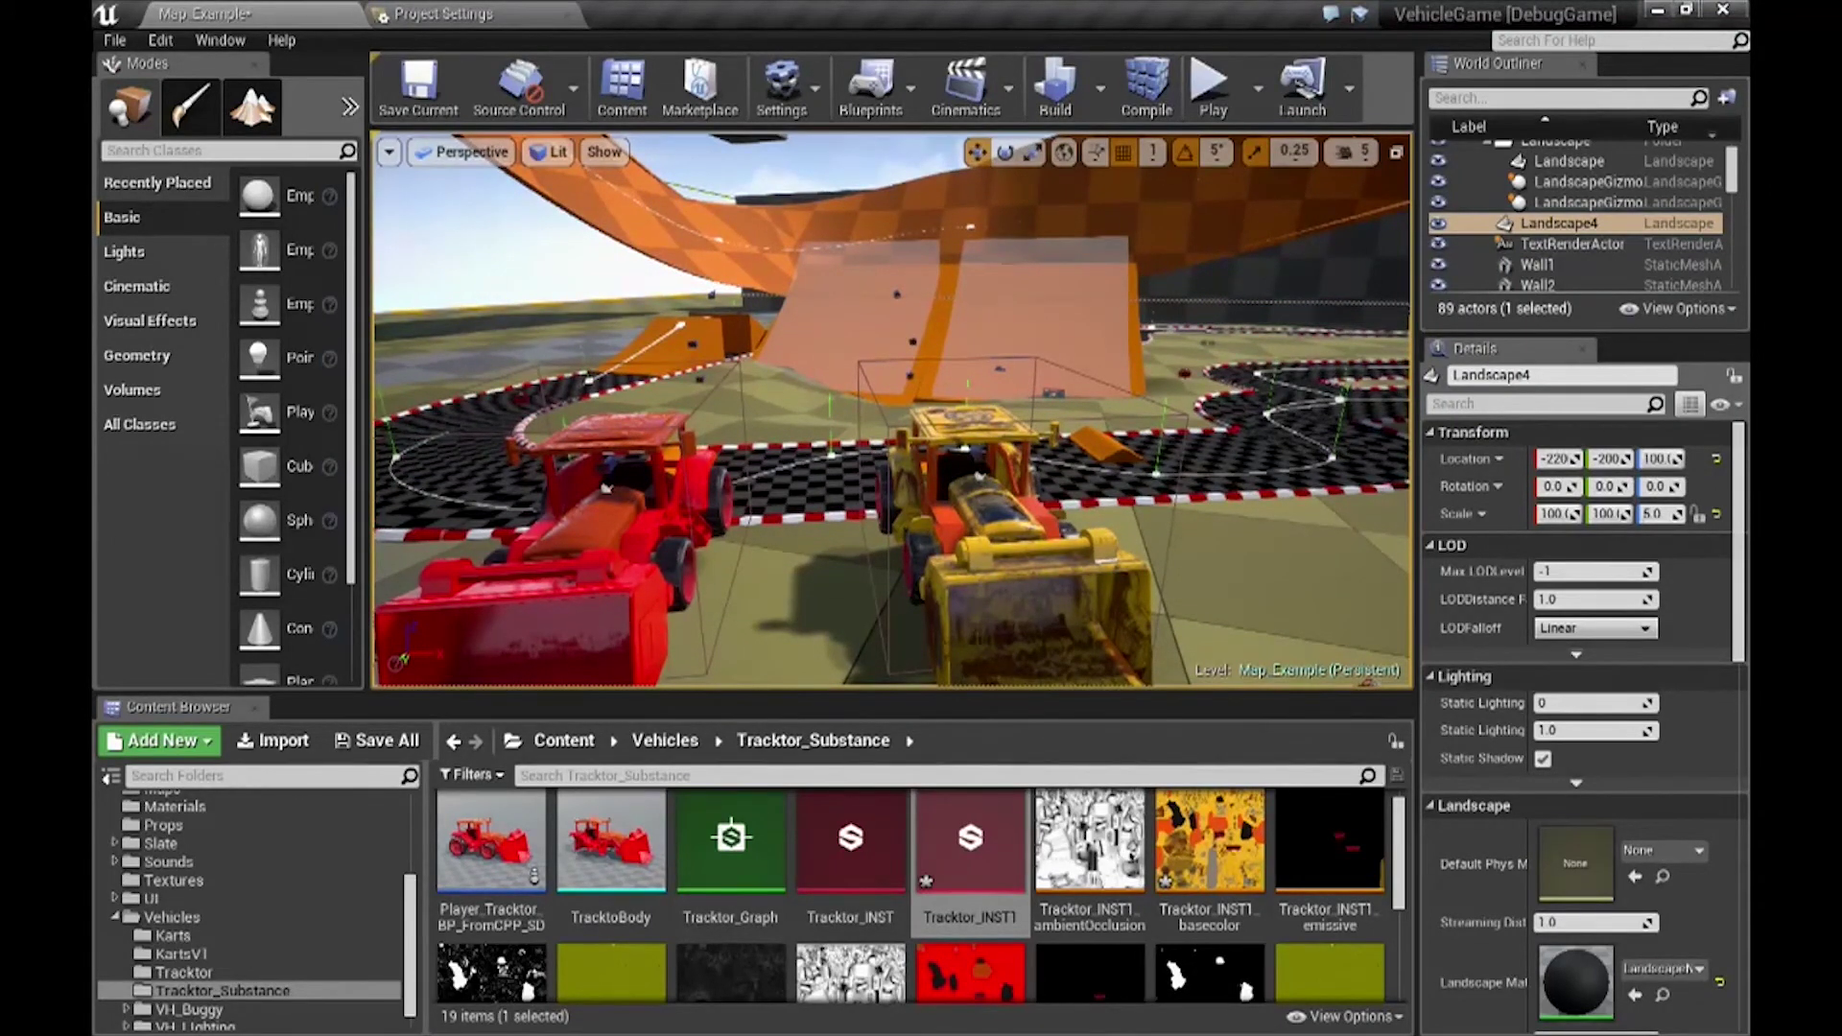
right_click_drag(893, 409, 886, 417)
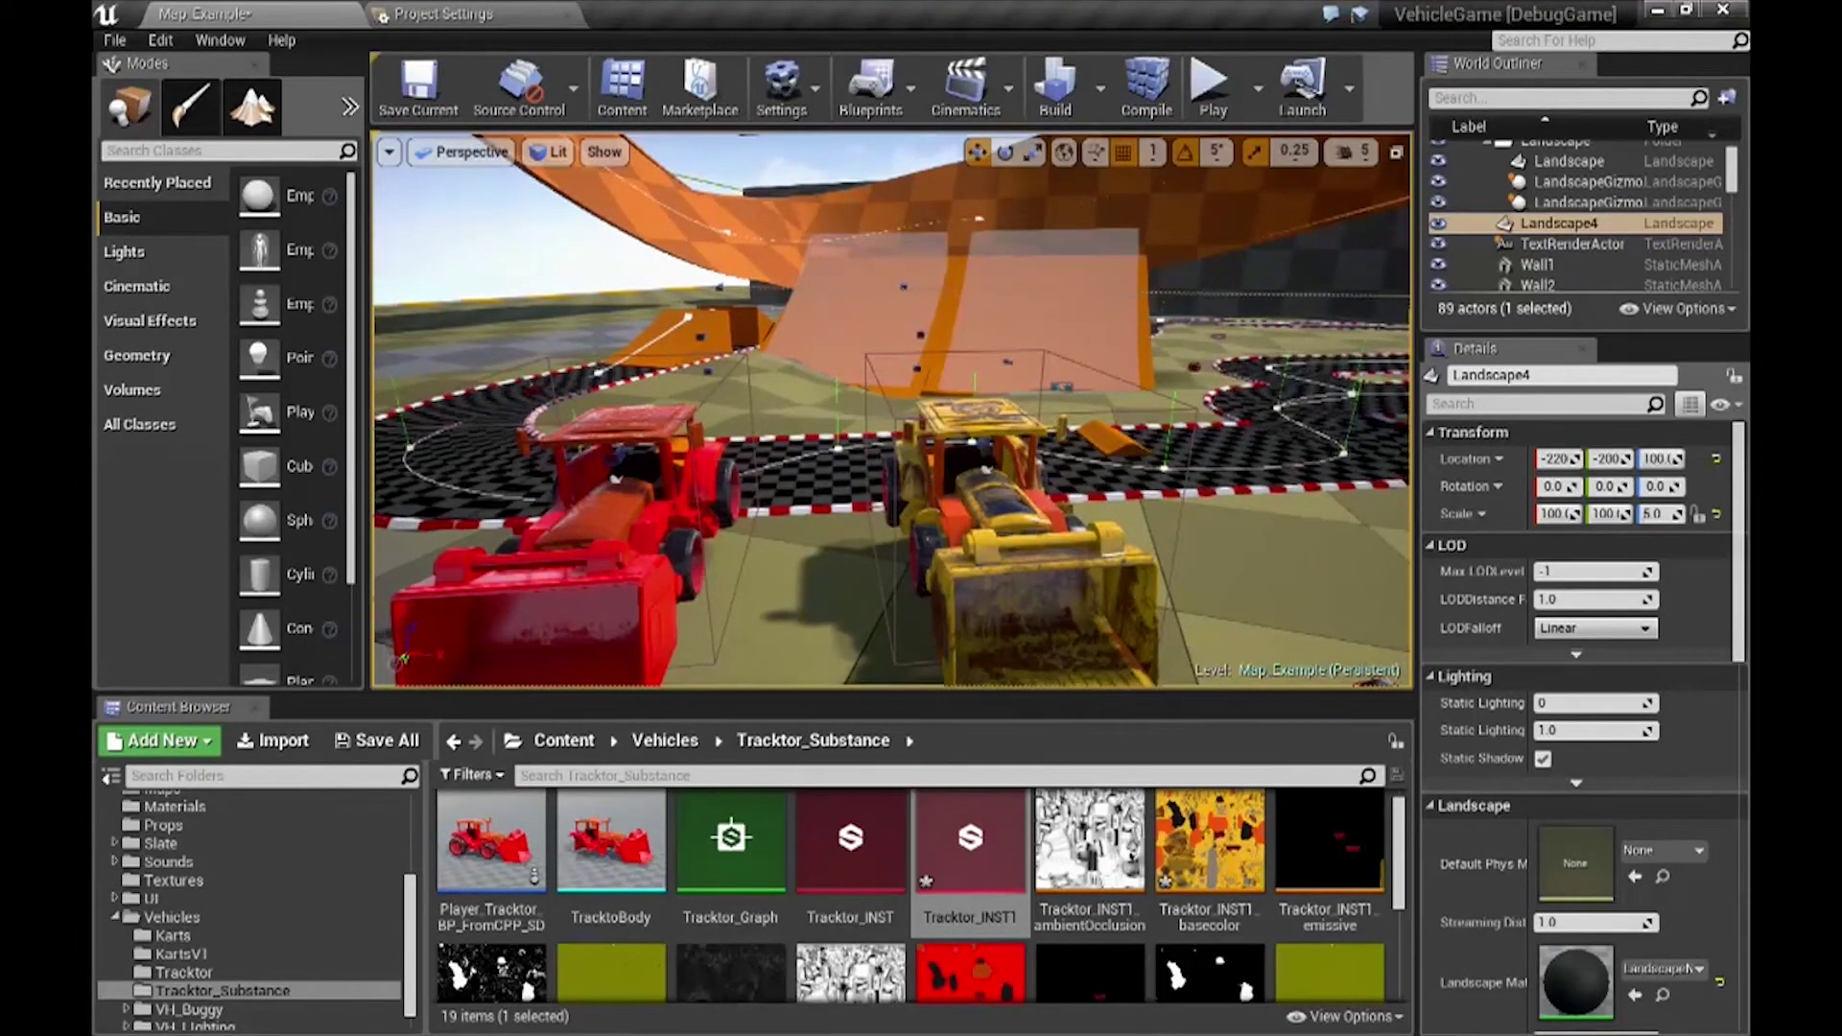
right_click_drag(906, 409, 906, 403)
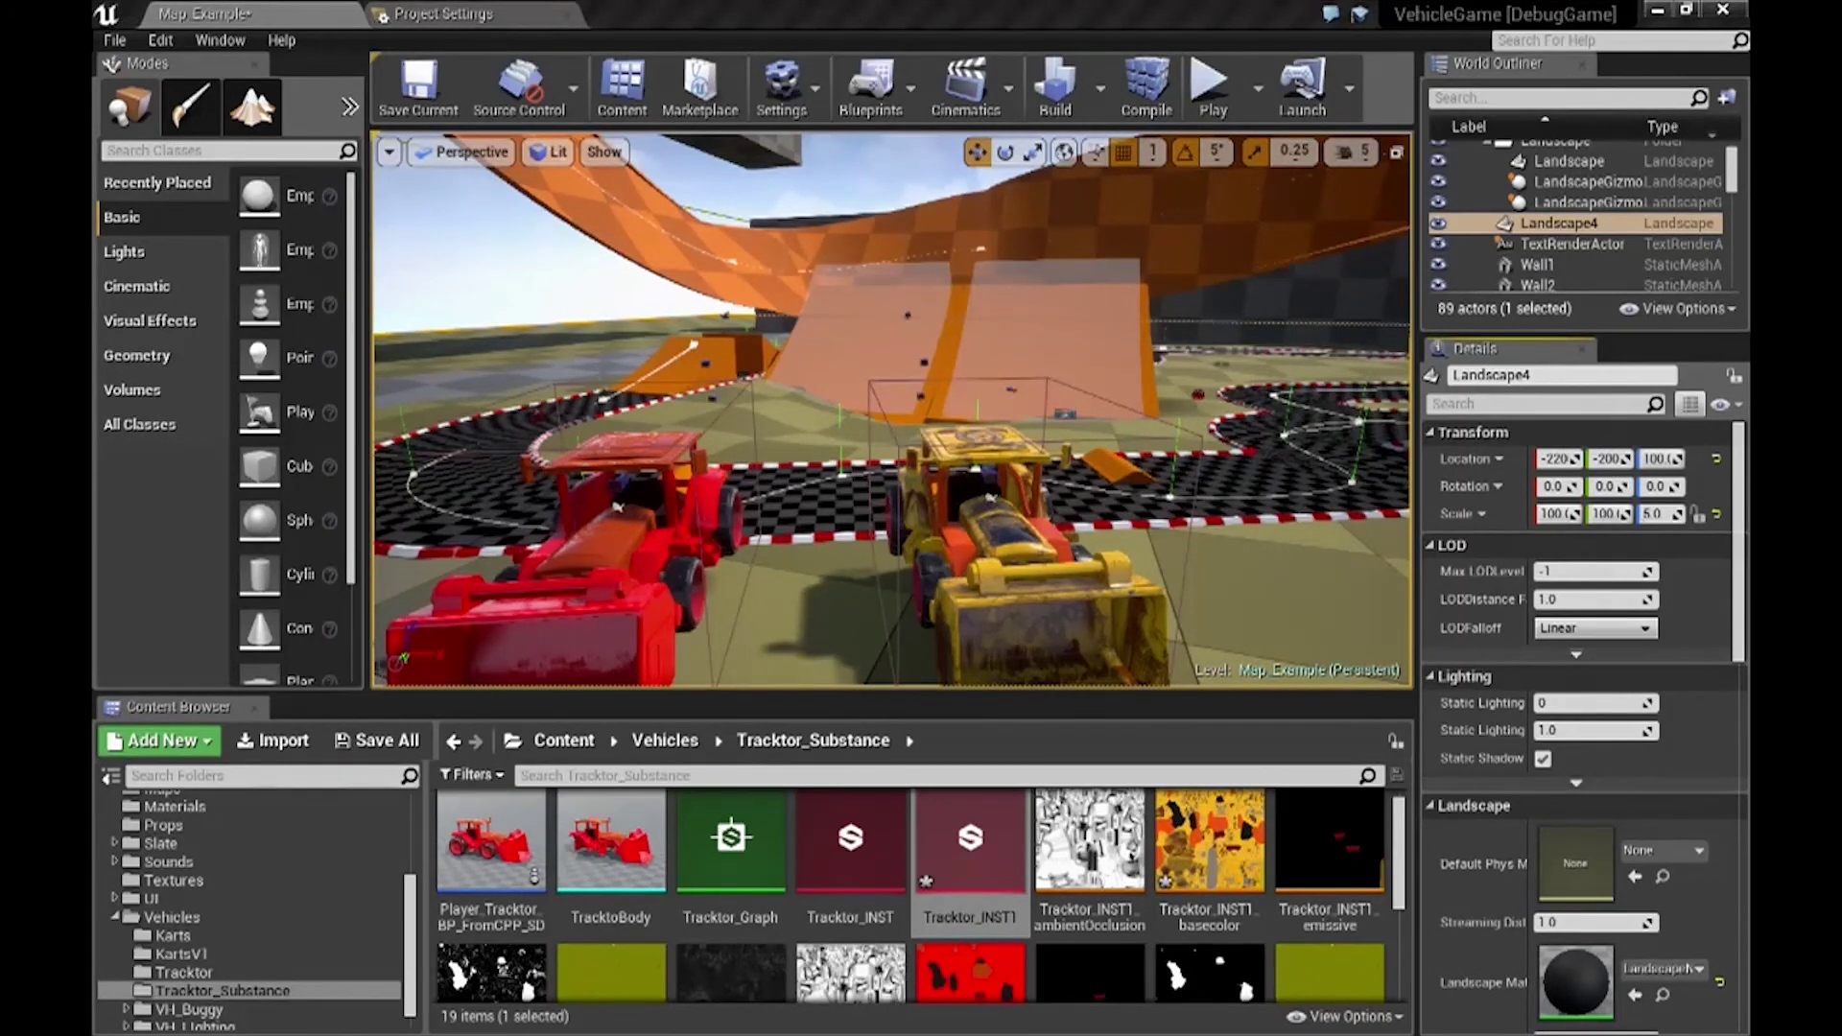
Check the computer's performance figures in Task Manager and move its window away from the level view
key("ctrl+shift+Escape")
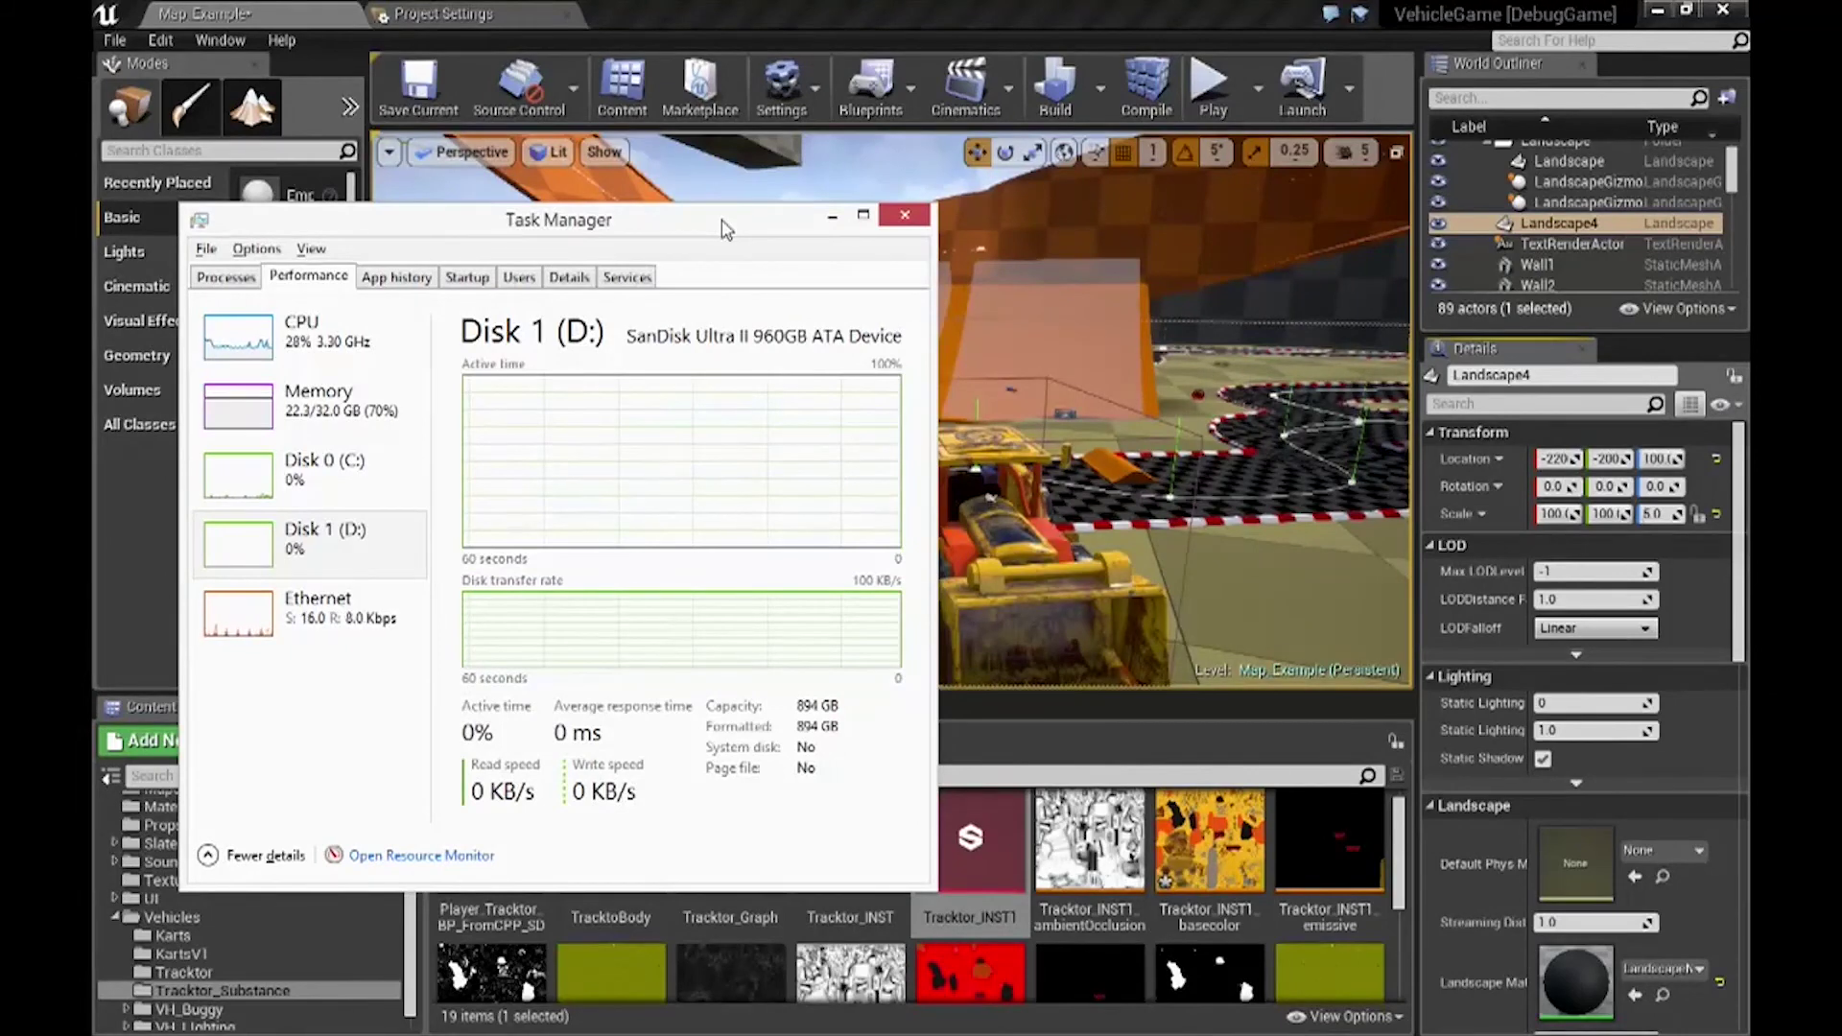
left_click_drag(726, 228, 663, 231)
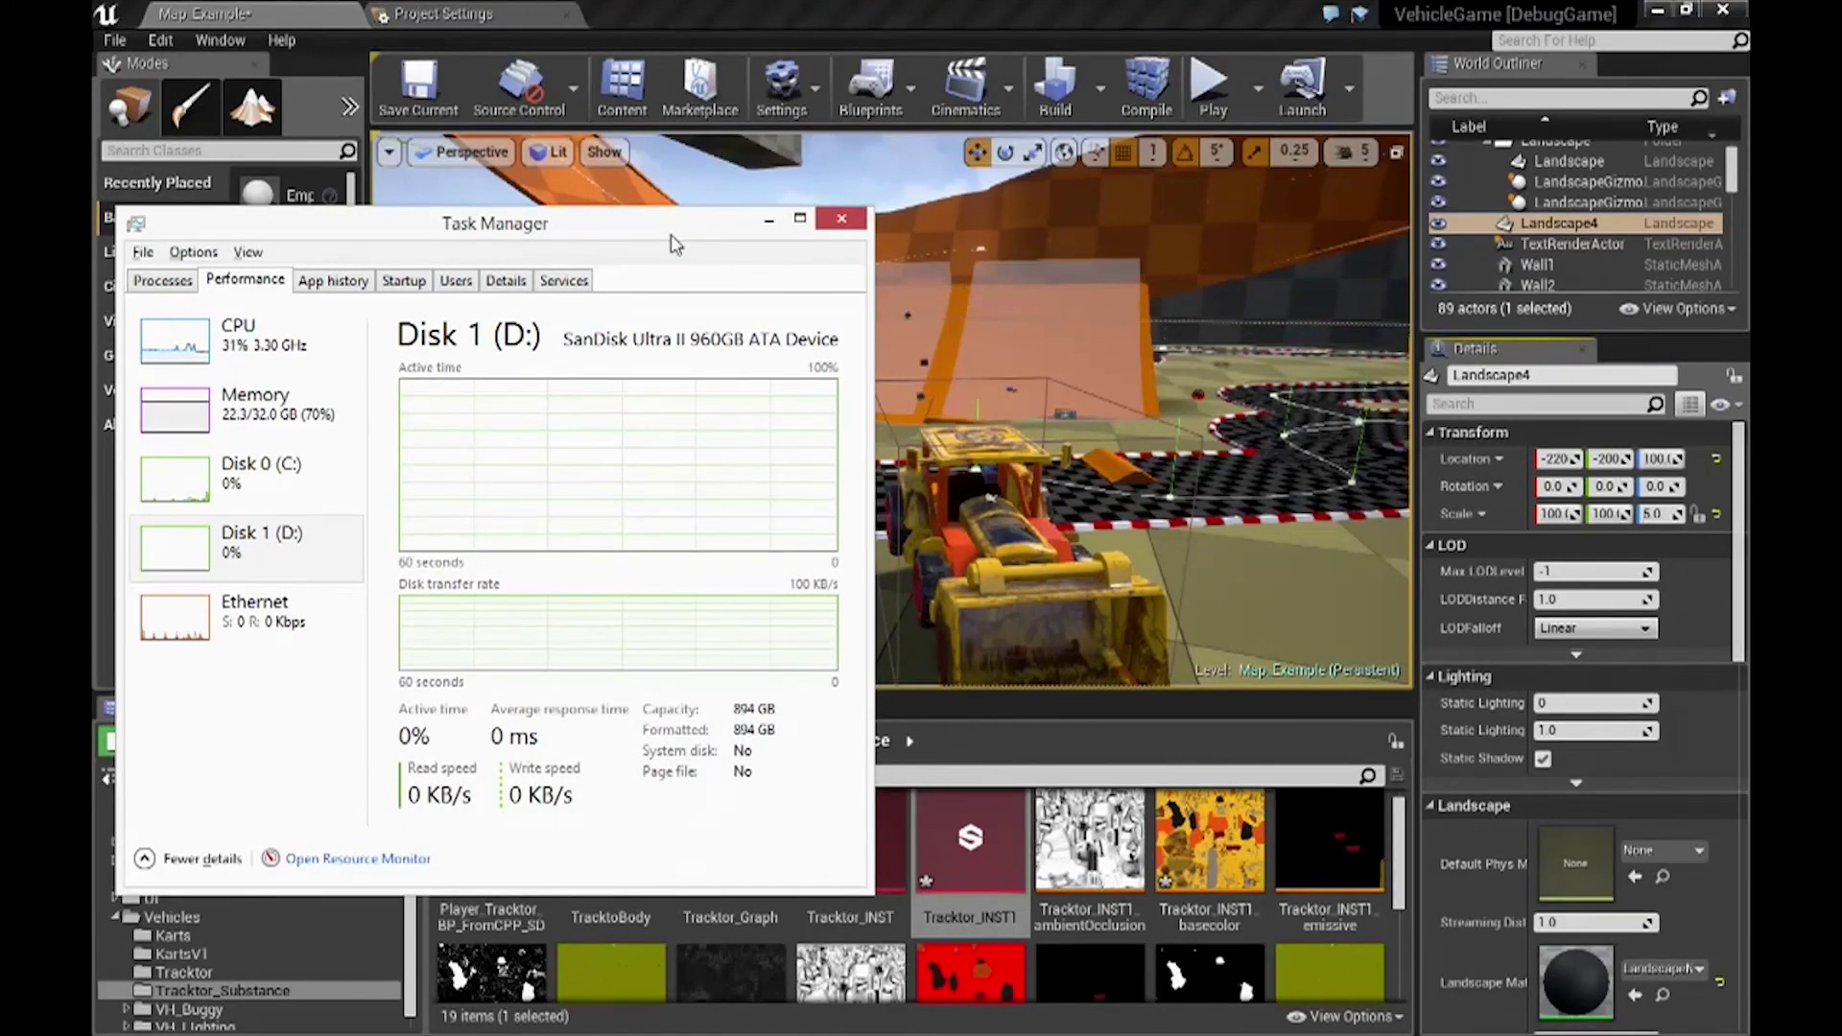
left_click_drag(677, 245, 10, 249)
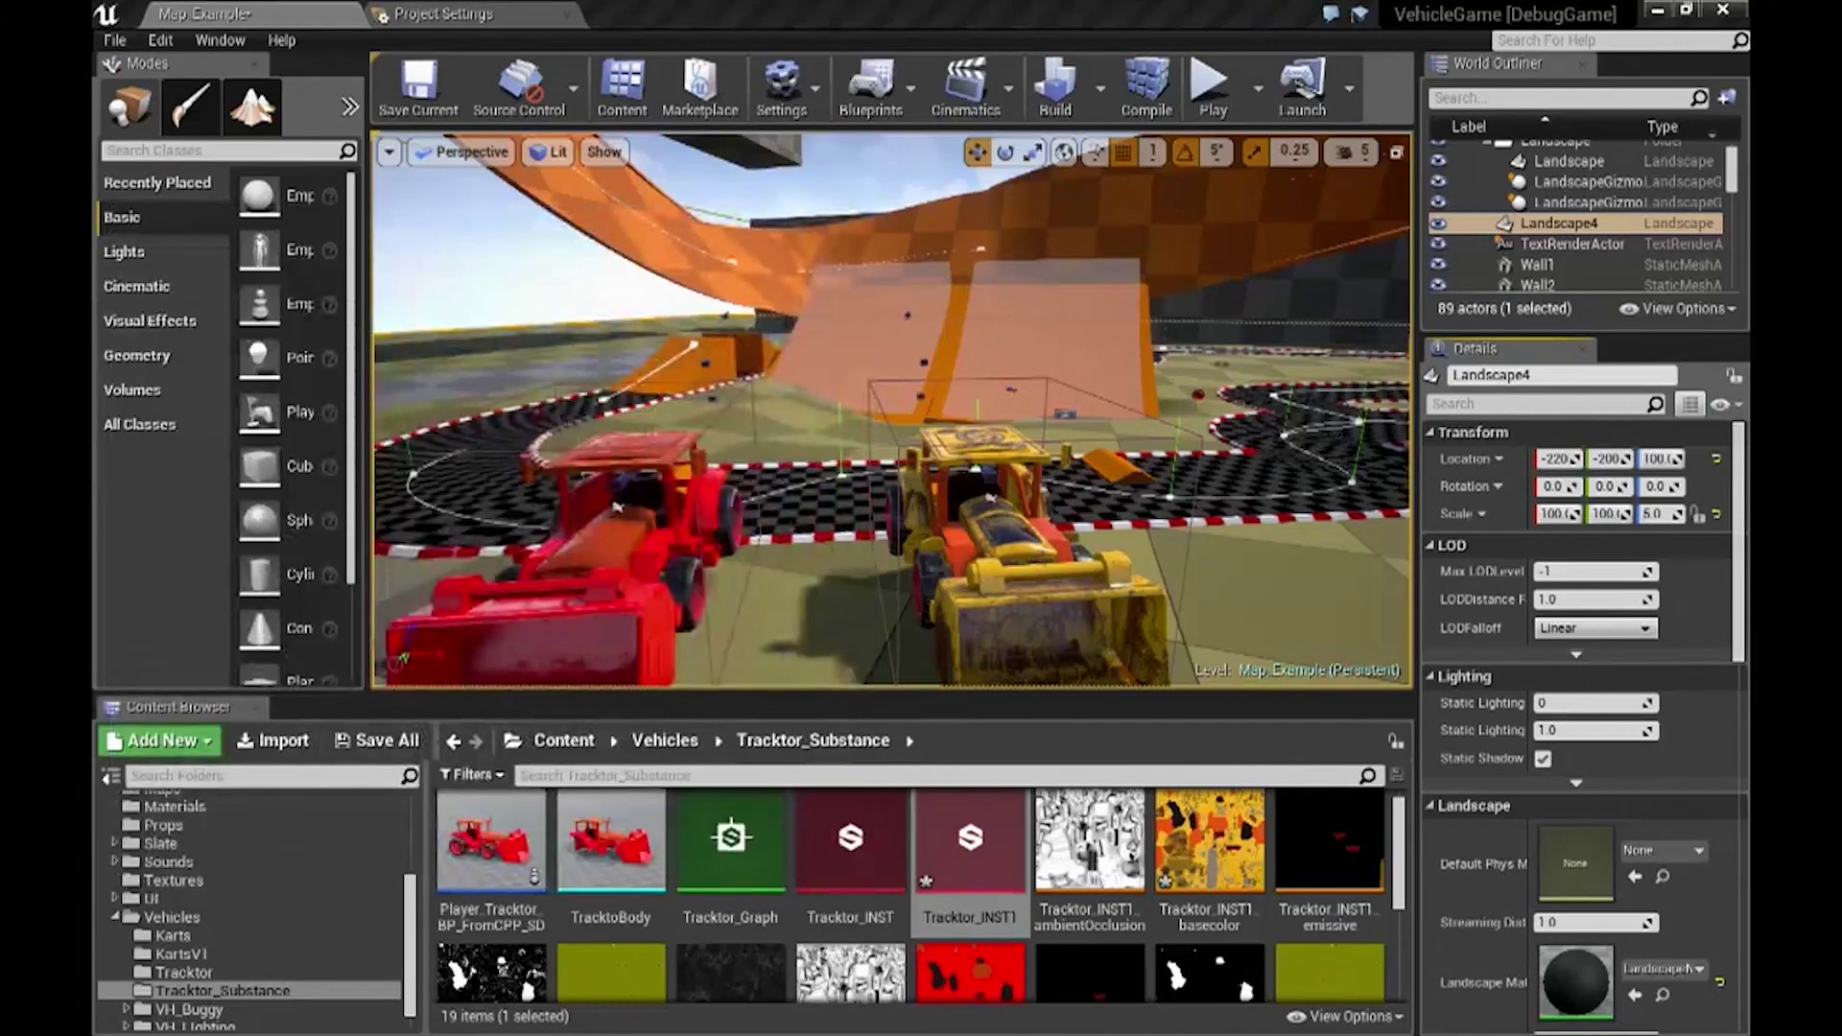